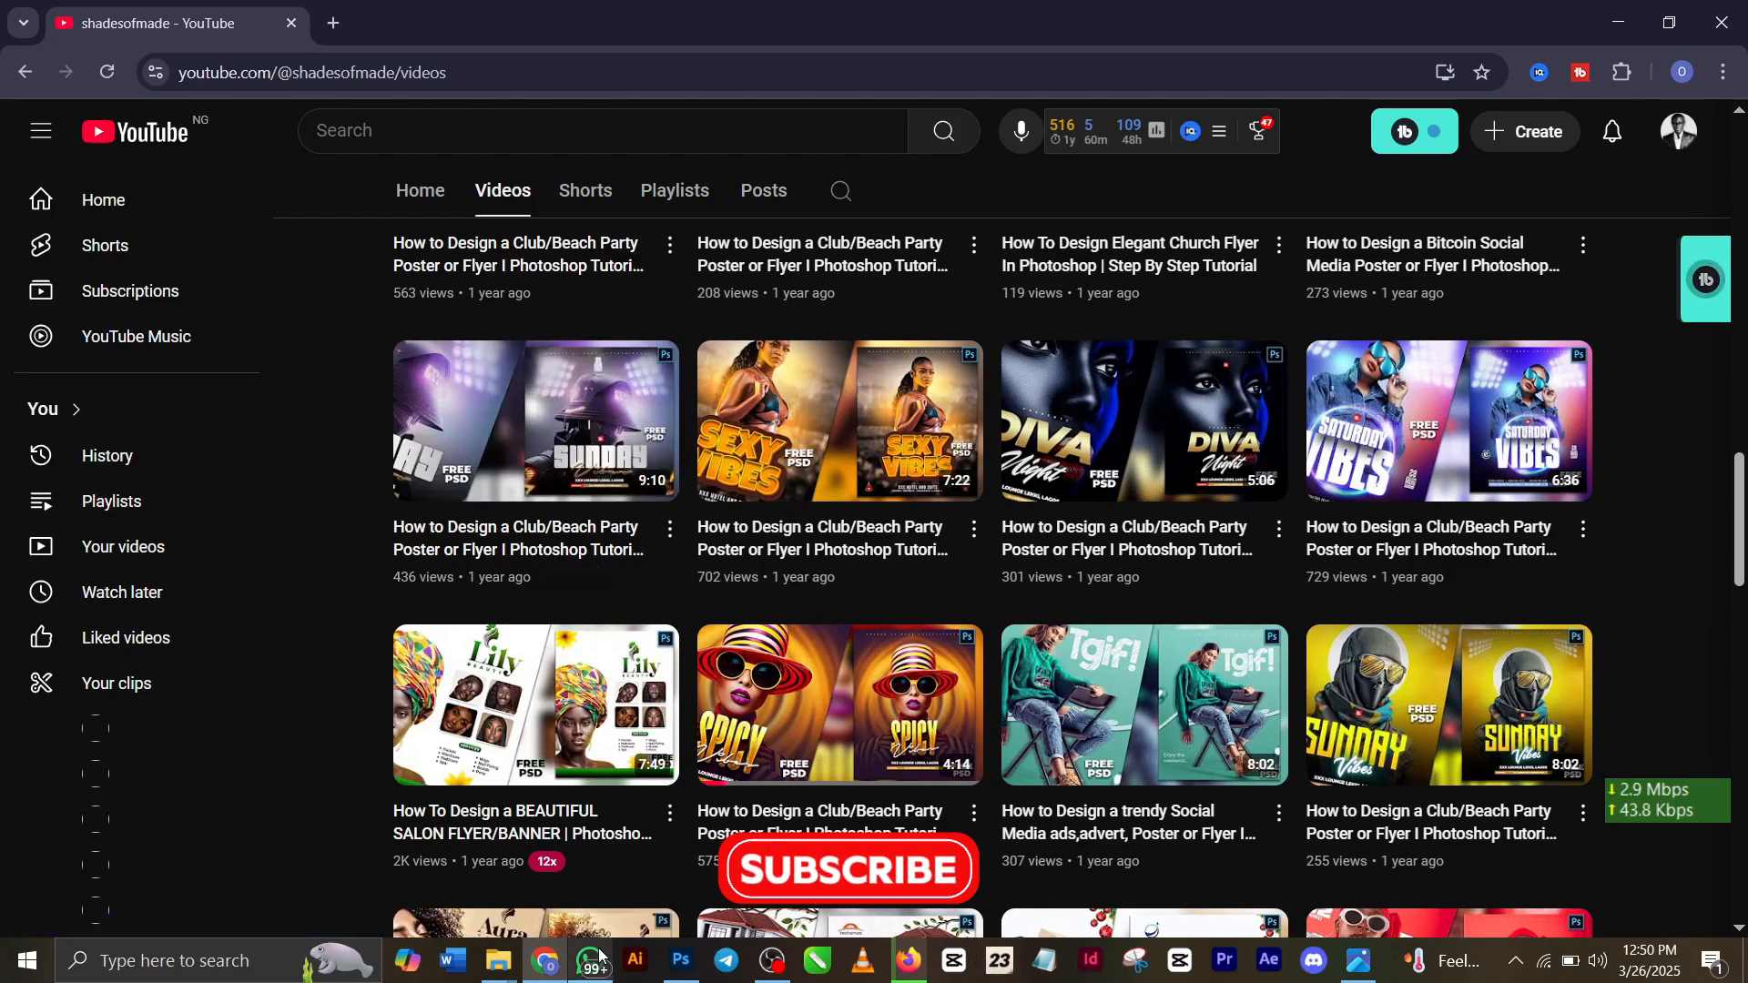
Step: Switch to Photoshop and bring up the finished flyer in FRIDAY ORANGE.psd
click(694, 962)
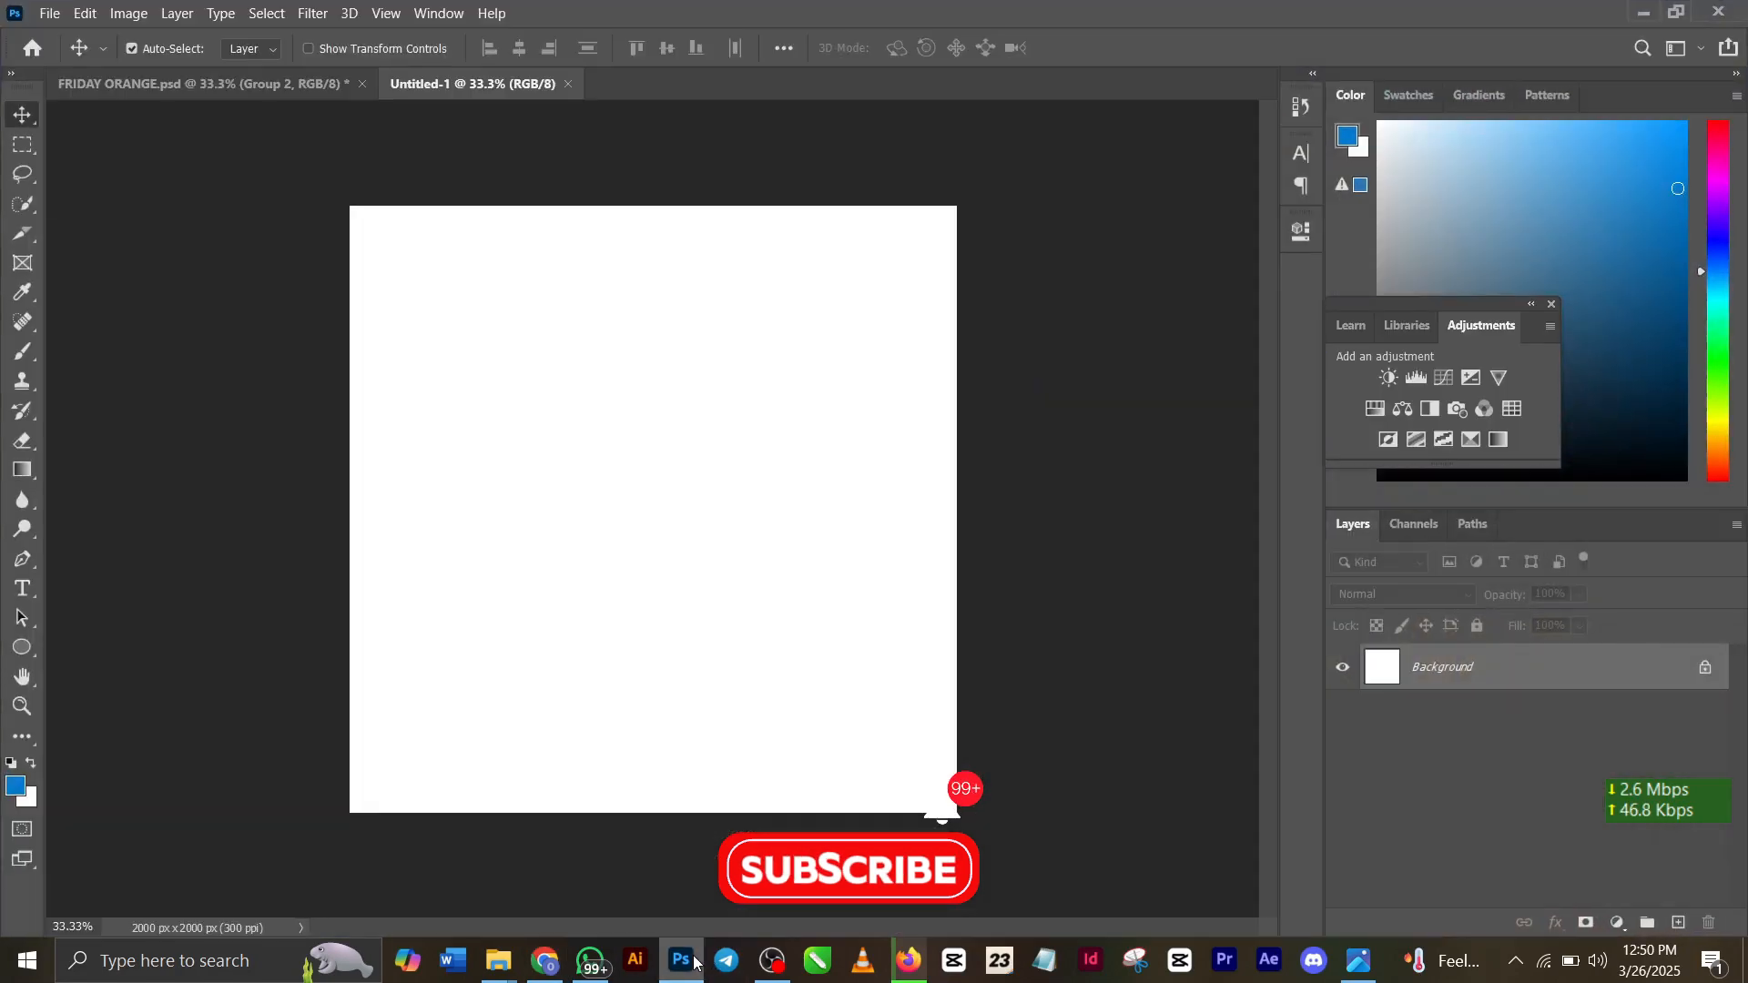
click(161, 85)
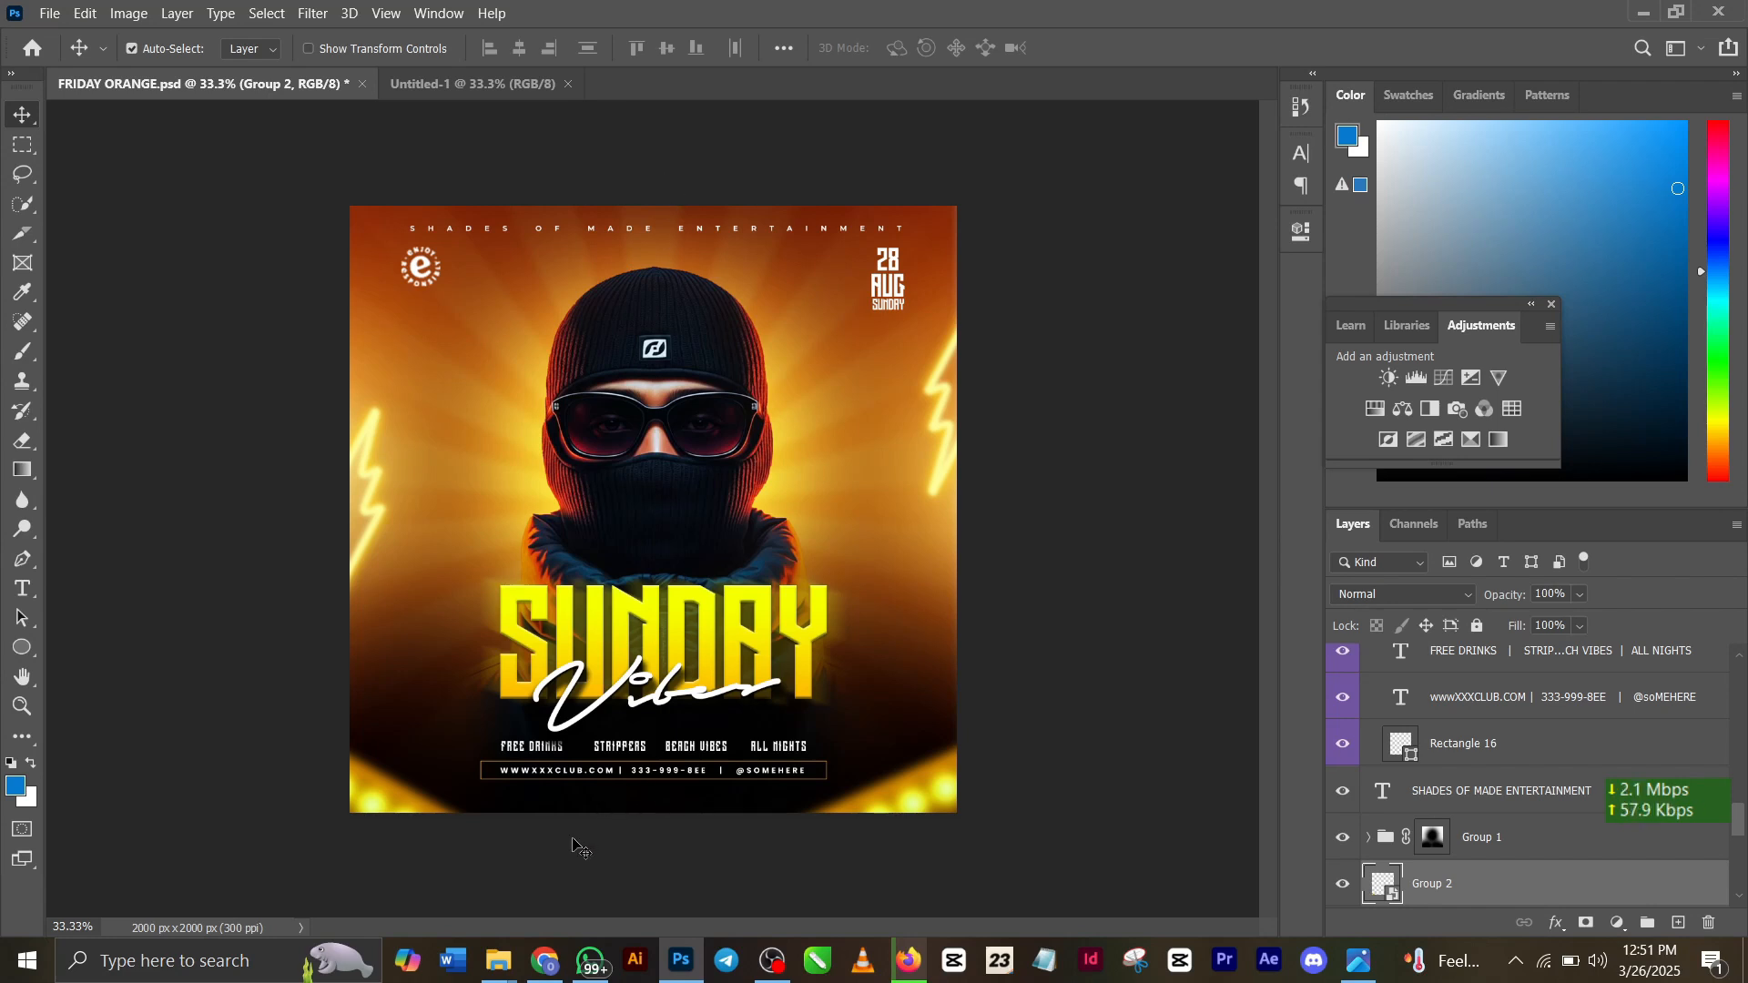
Step: Switch to Chrome and browse the flyer tutorials among the shadesofmade YouTube channel's videos
click(540, 949)
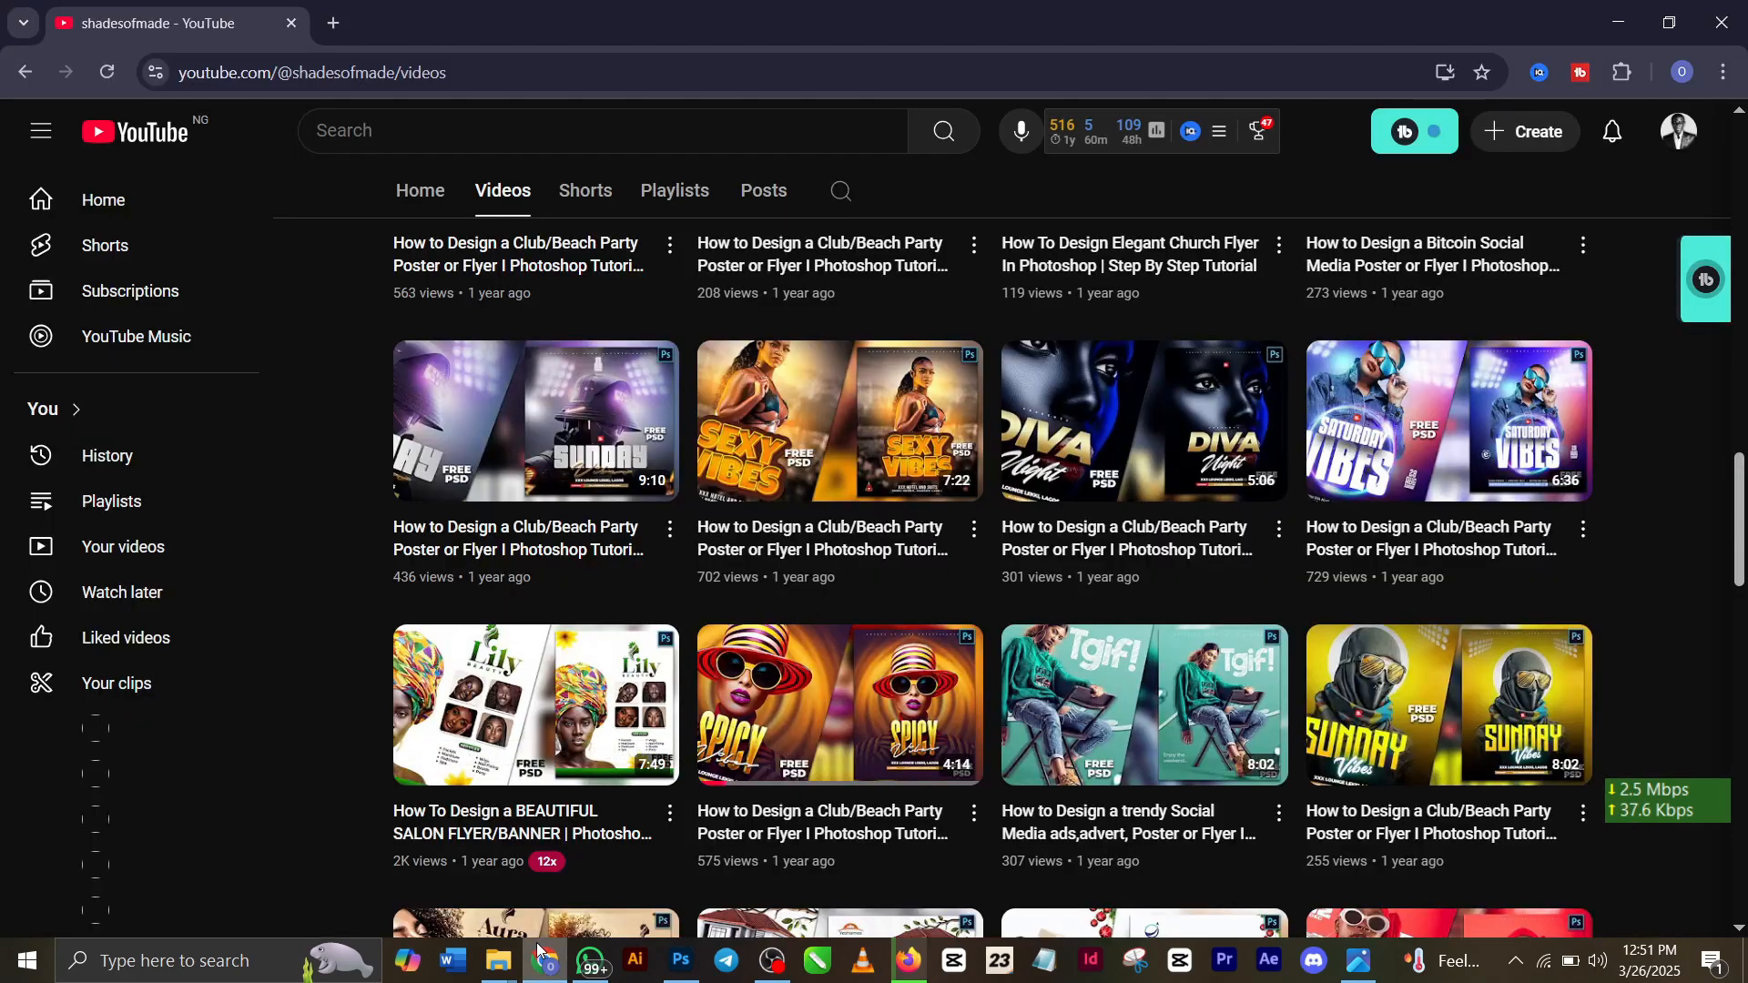
scroll(934, 419, up, 20)
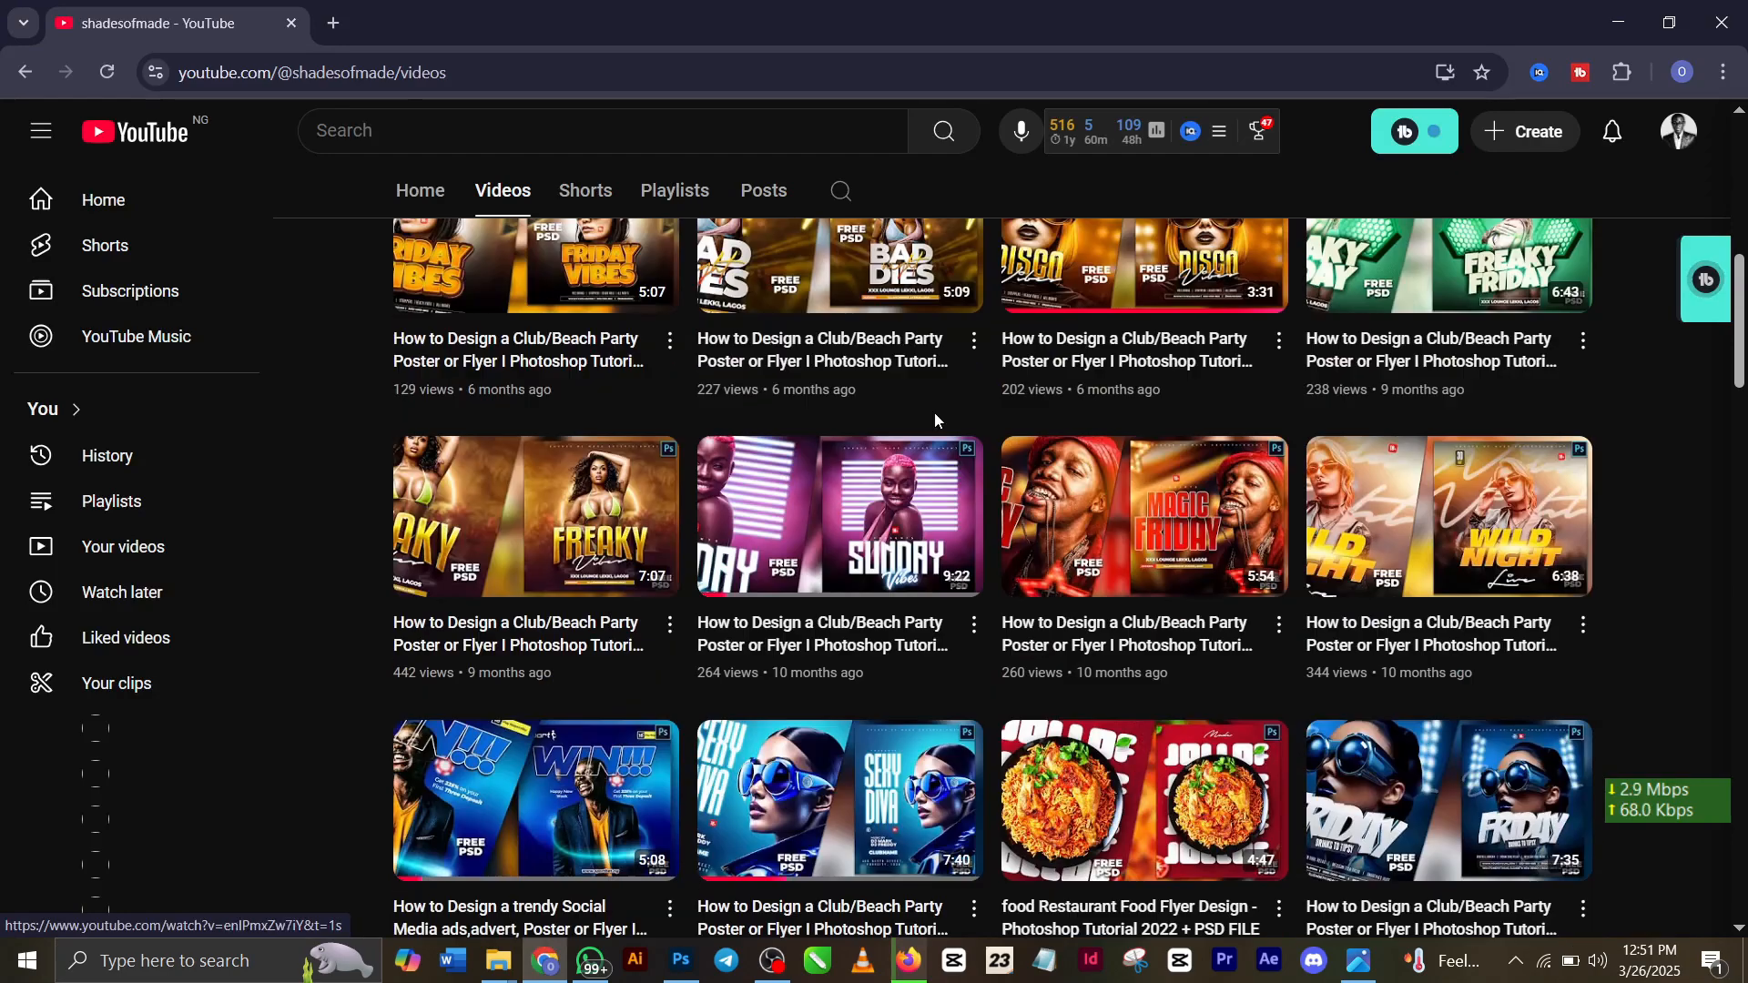
scroll(937, 414, up, 10)
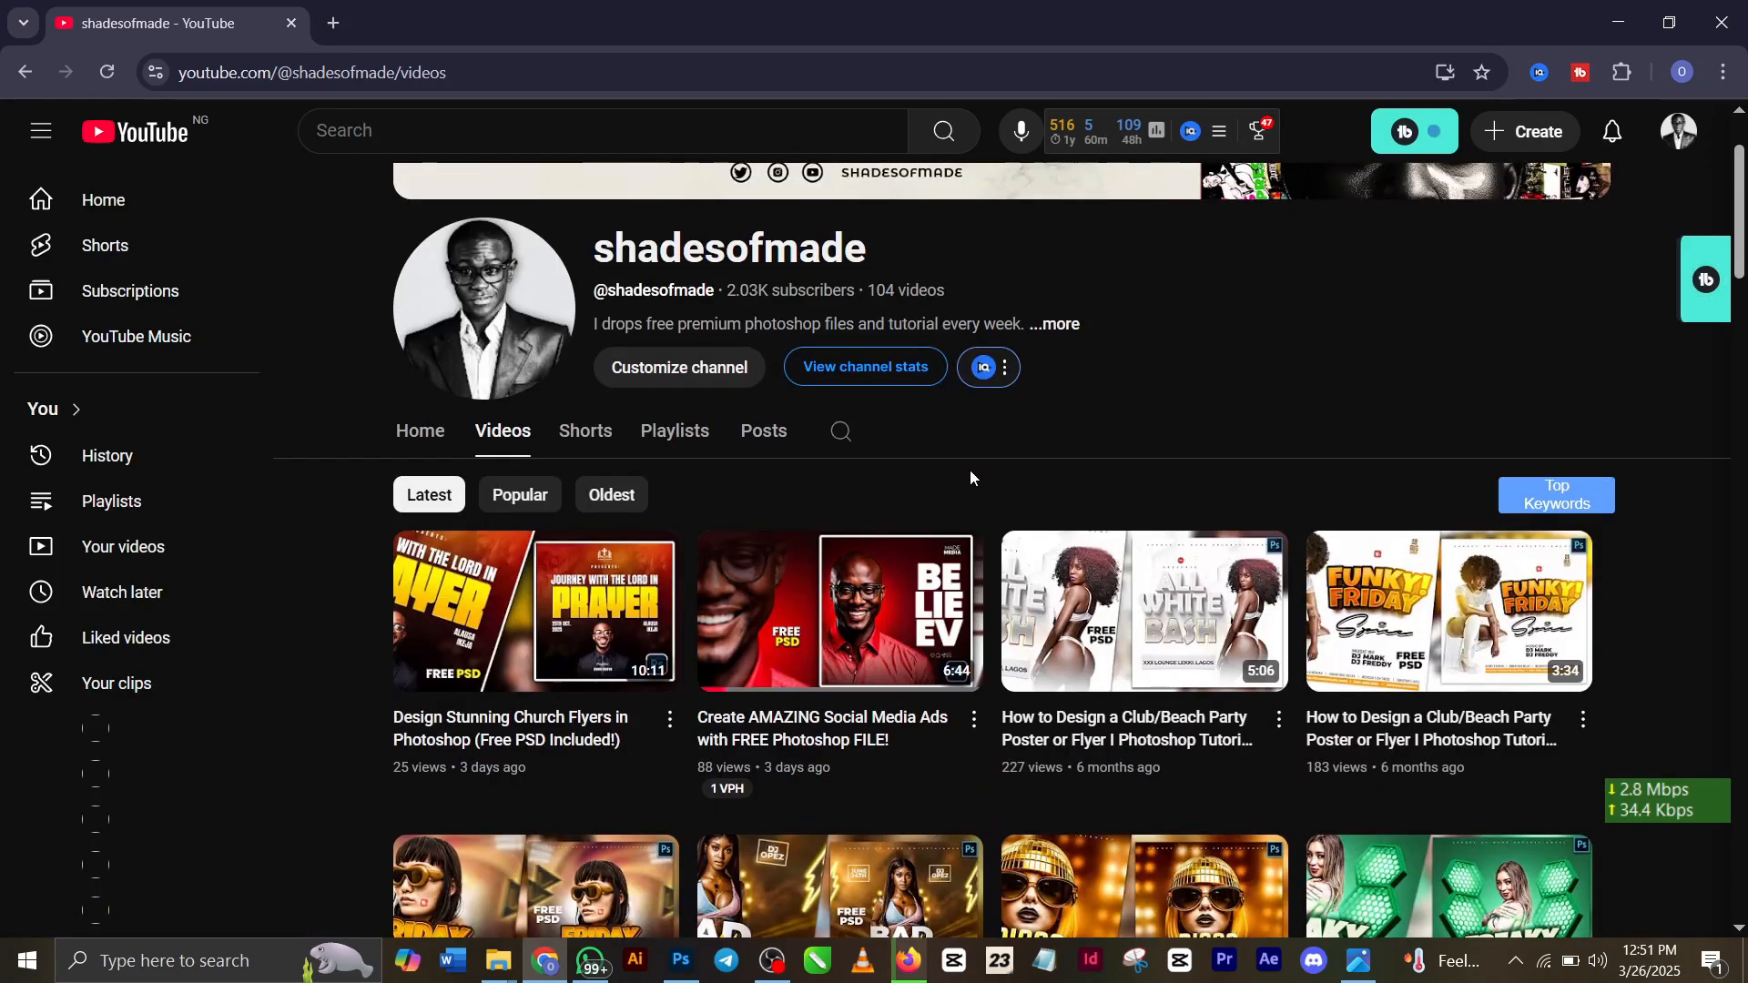
scroll(985, 521, down, 6)
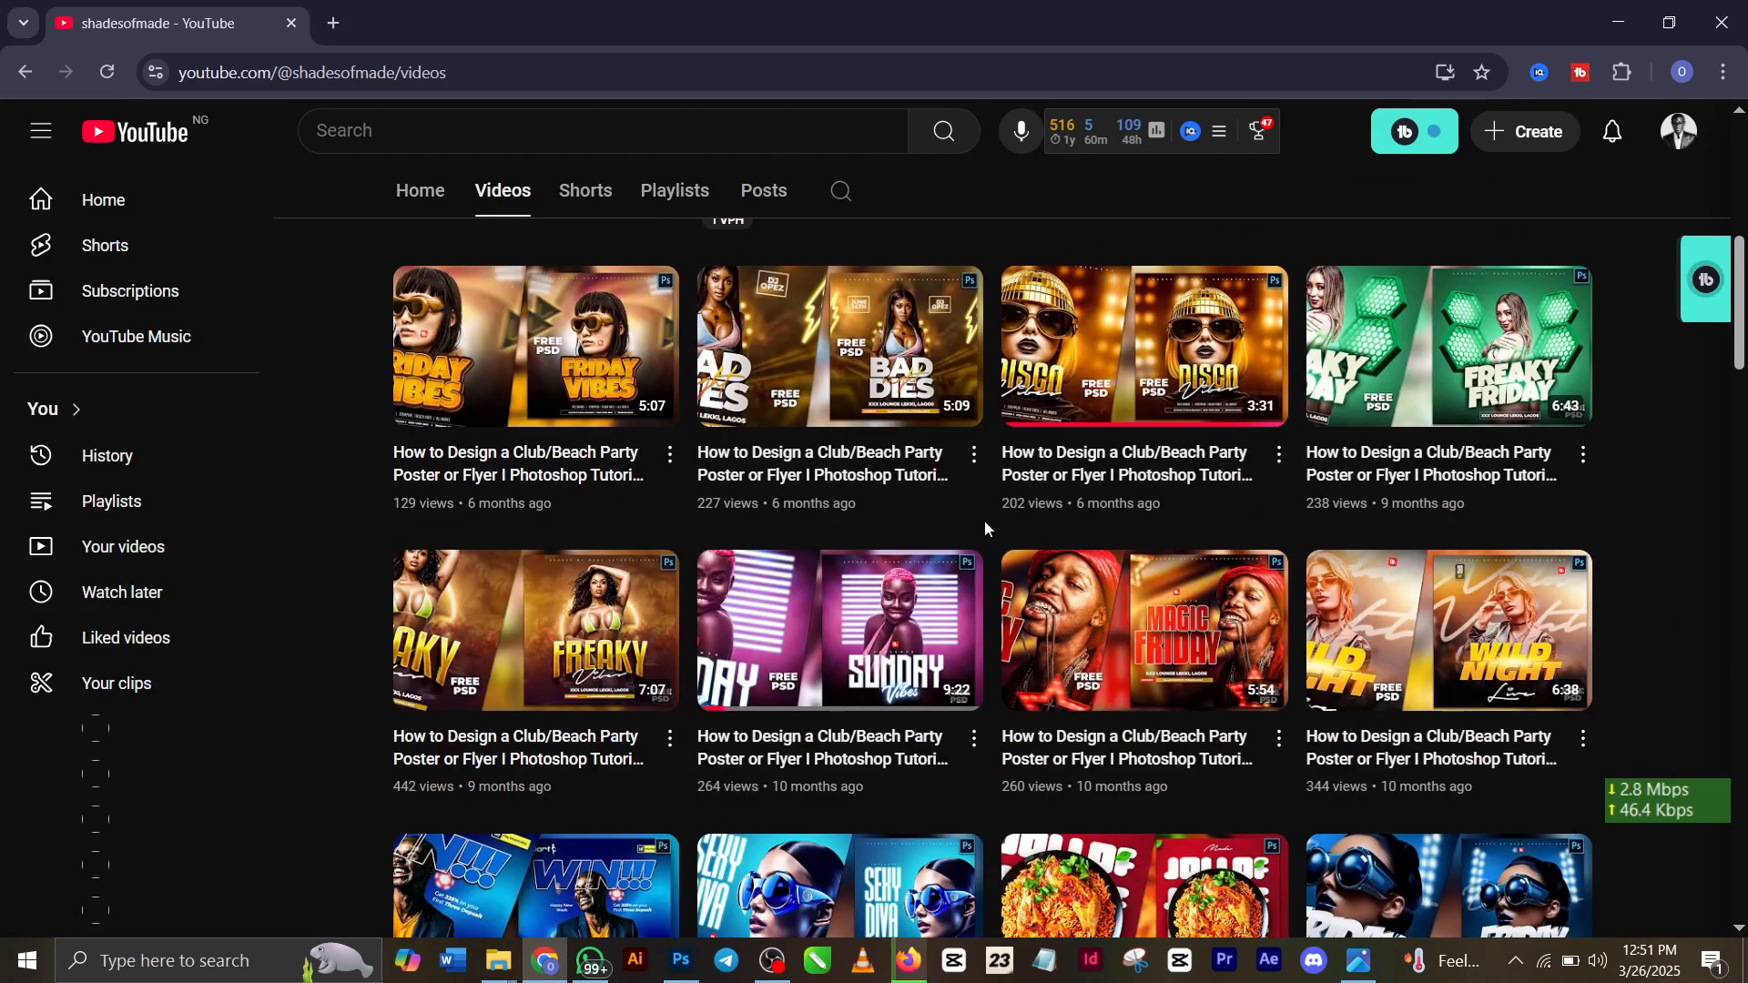
scroll(985, 521, up, 4)
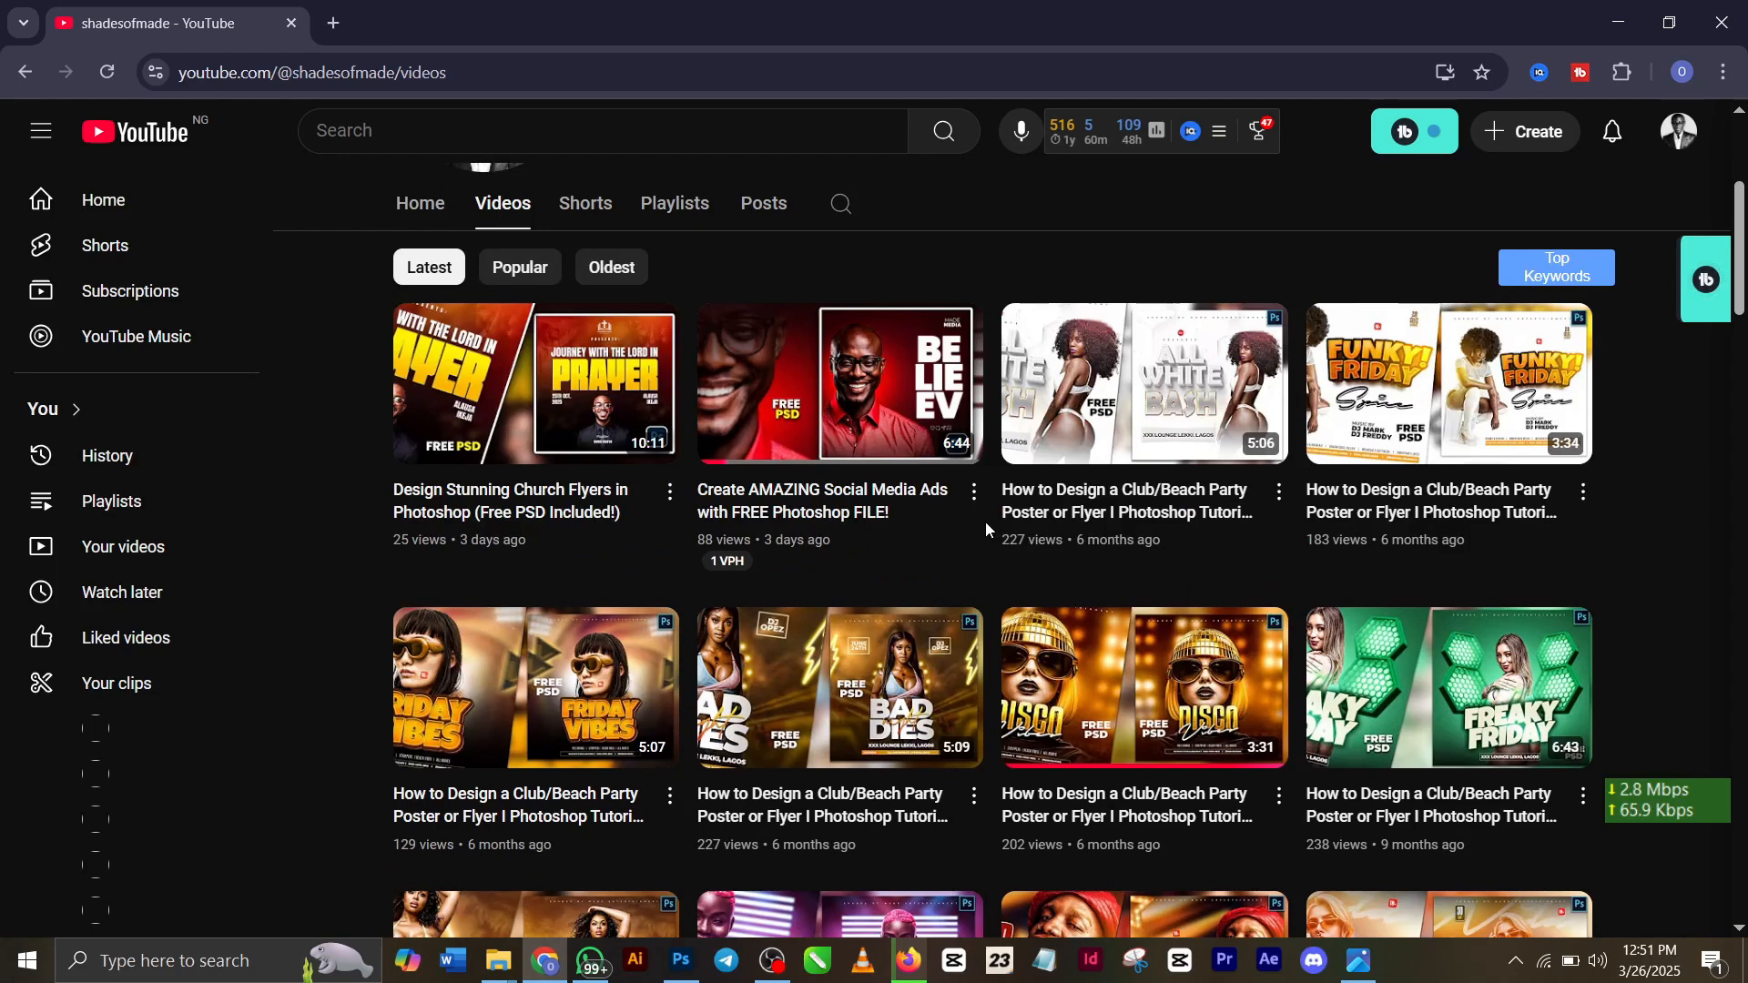
scroll(985, 521, down, 2)
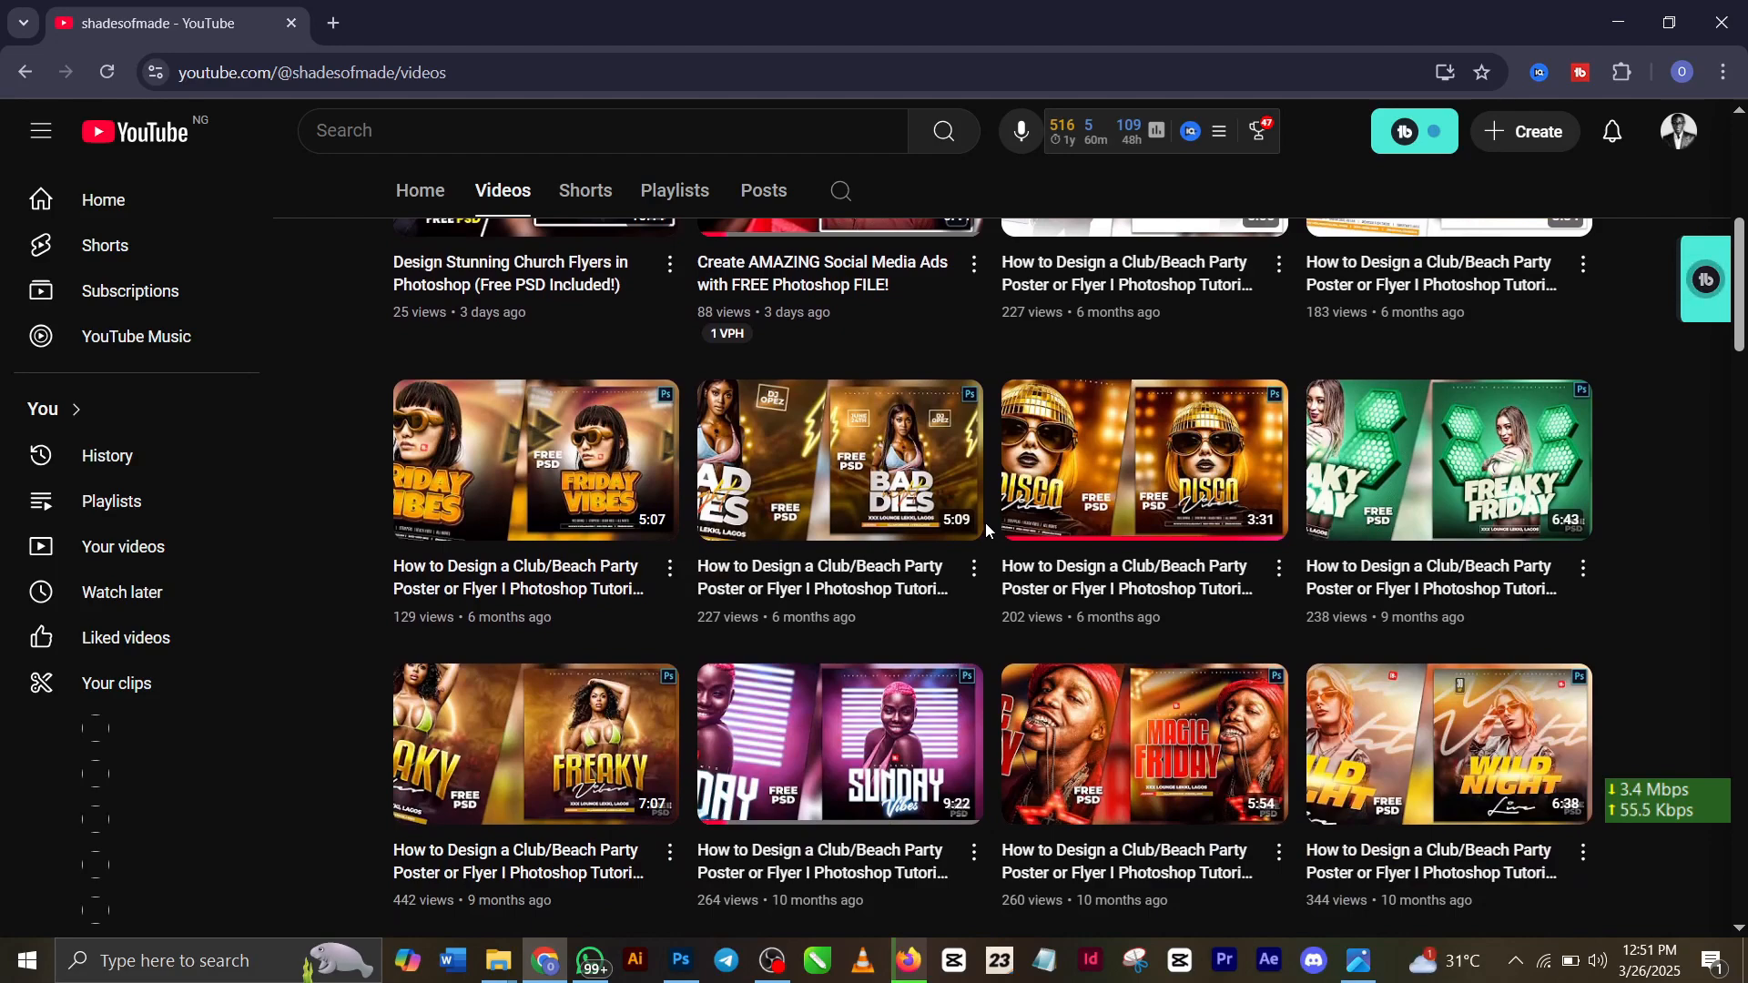
scroll(986, 522, down, 1)
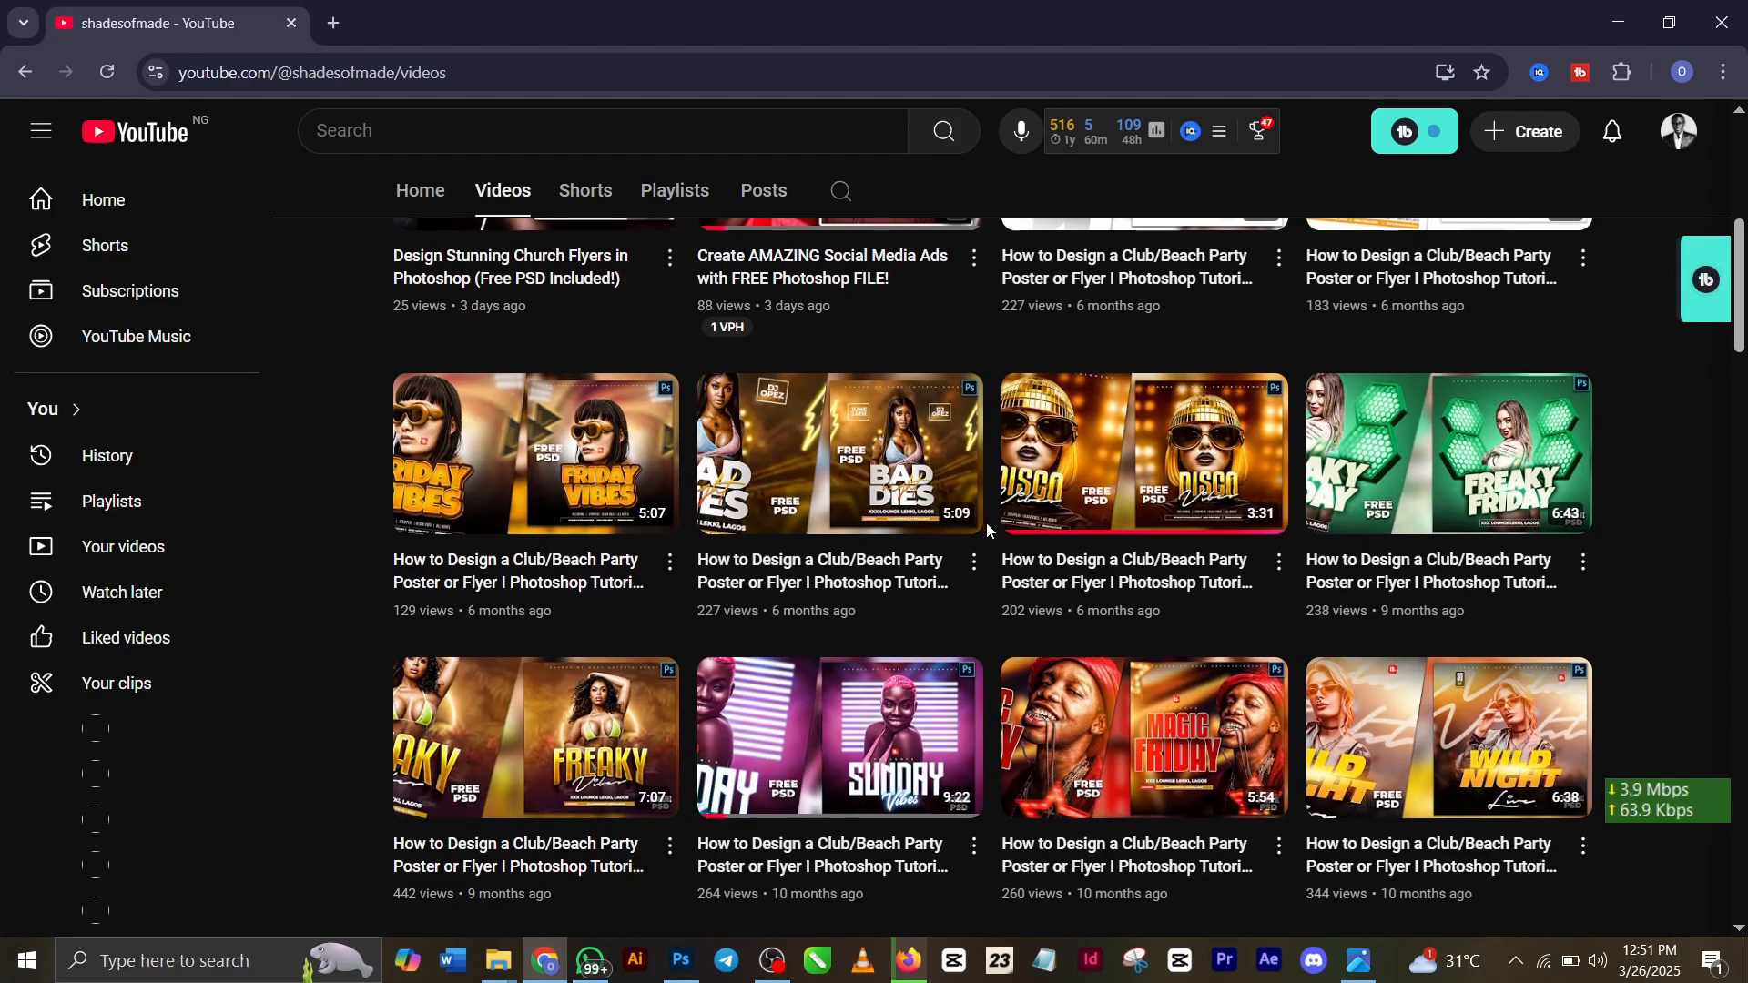
scroll(985, 522, down, 10)
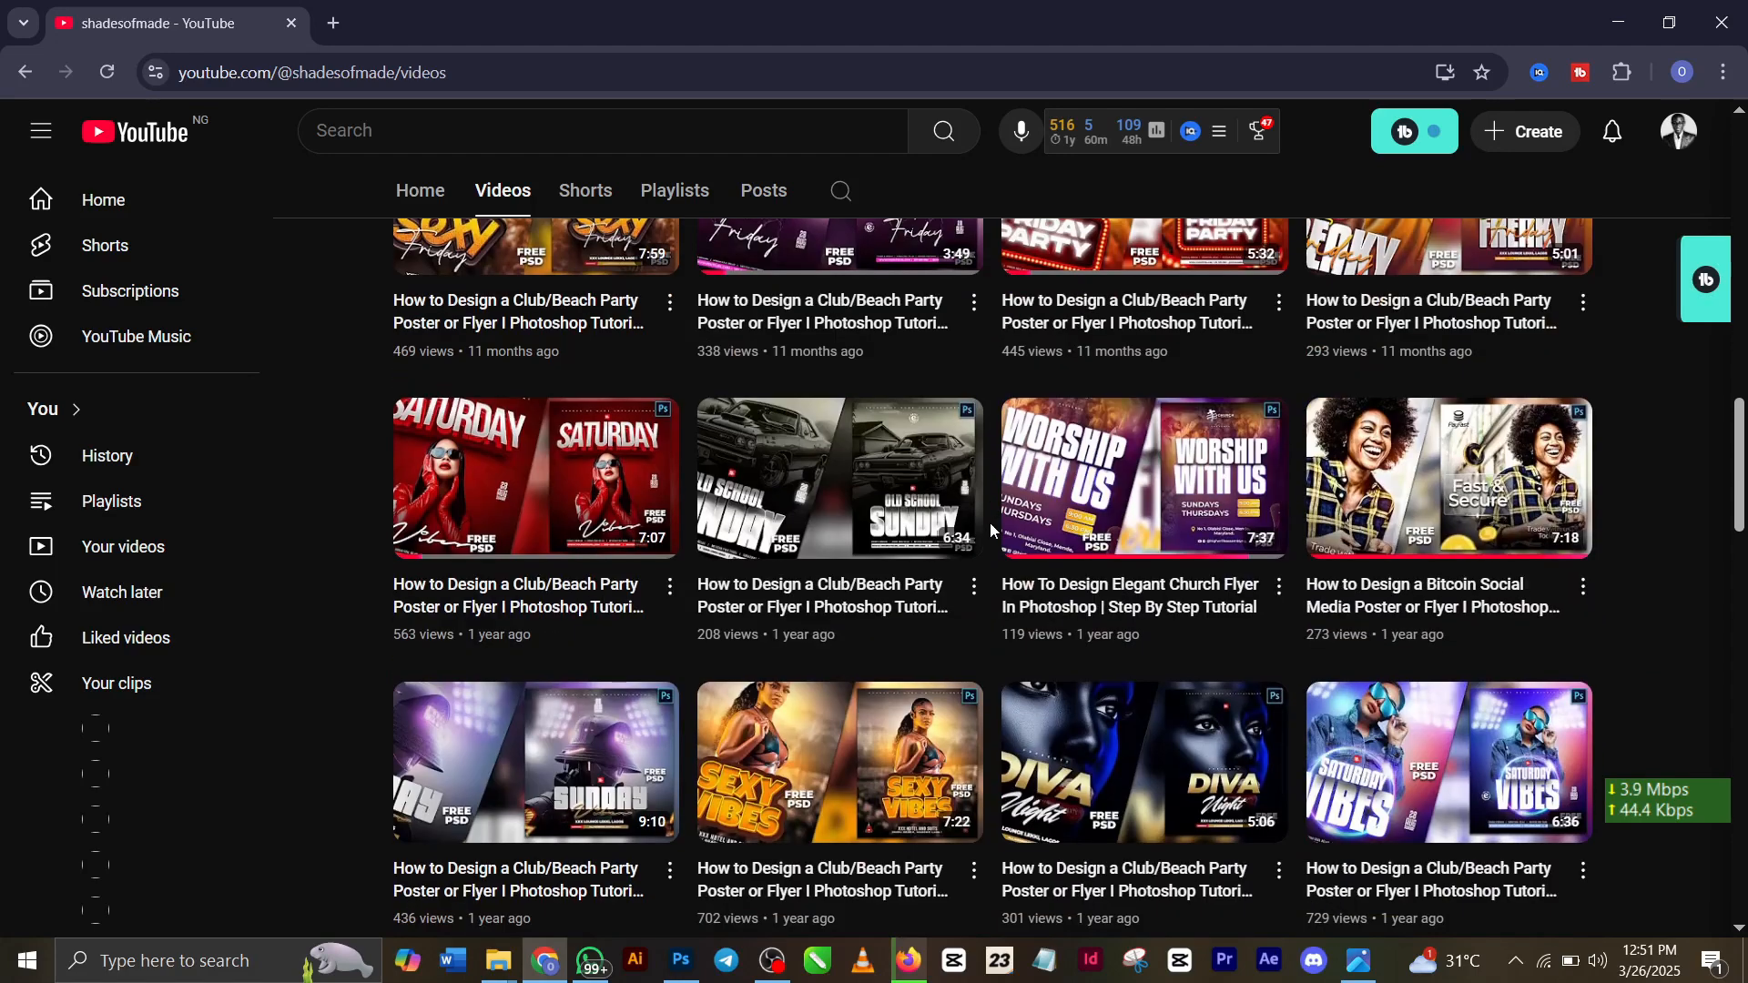
scroll(990, 523, down, 2)
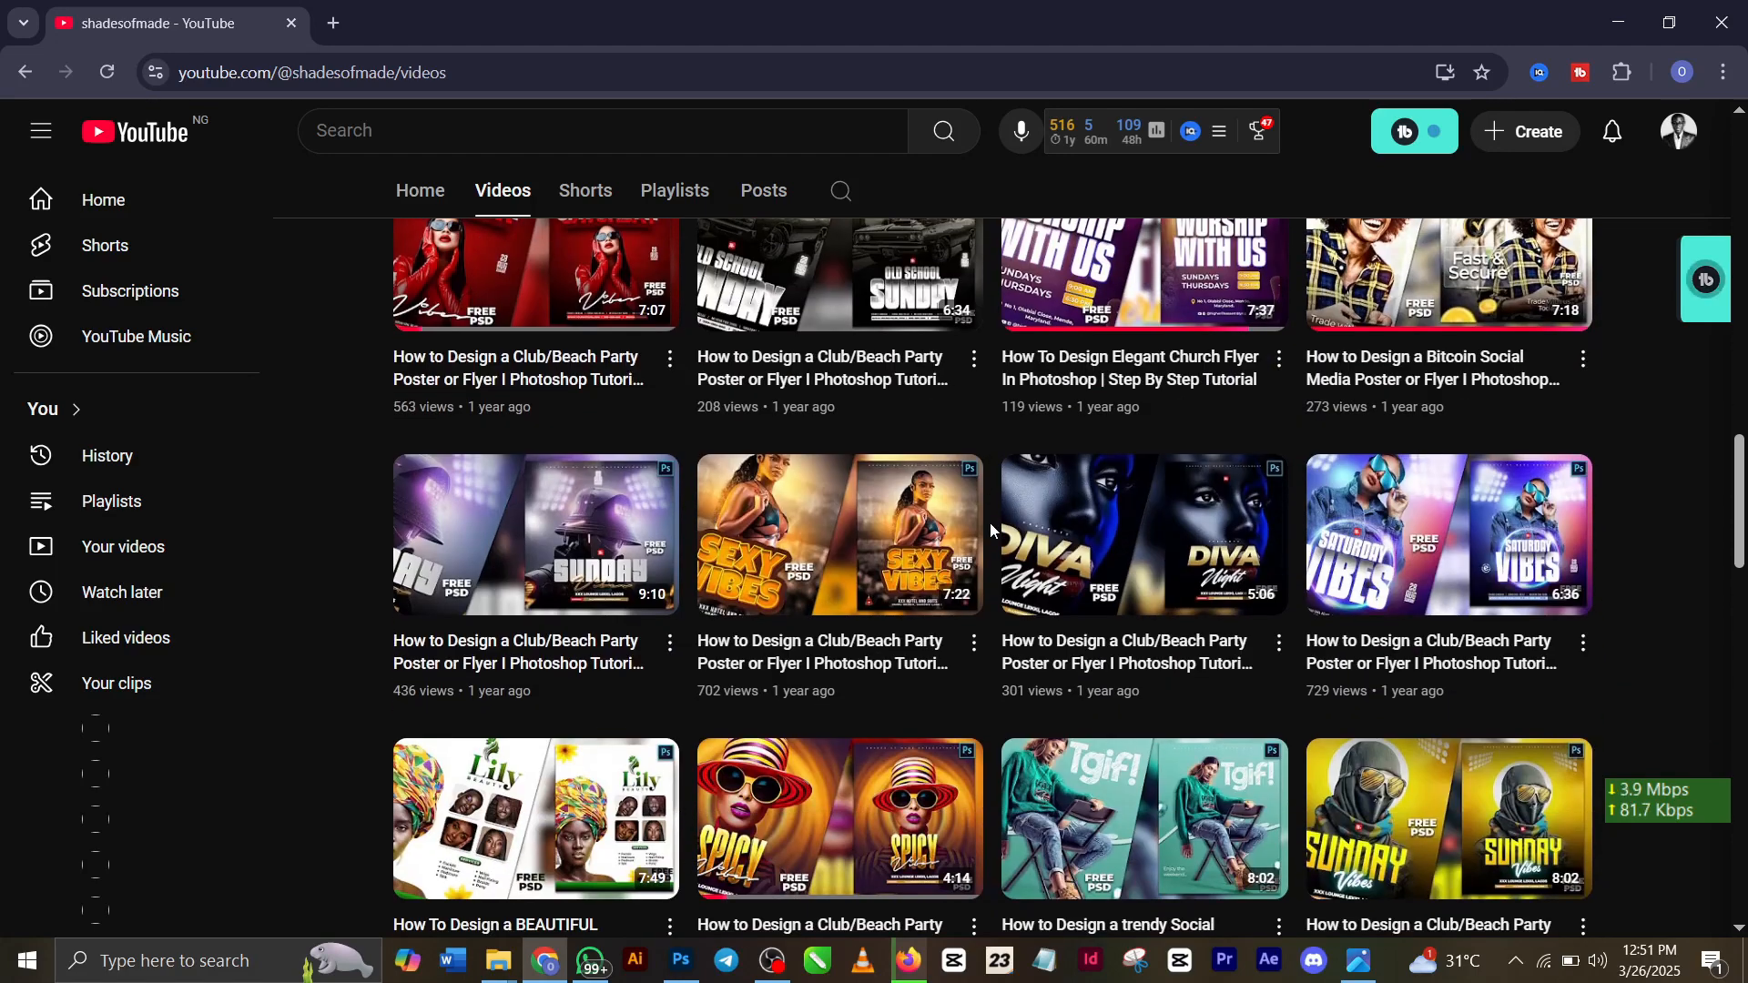
Step: Switch to Photoshop and copy the orange light-ray background layer from FRIDAY ORANGE.psd into the blank Untitled-1 document
click(682, 960)
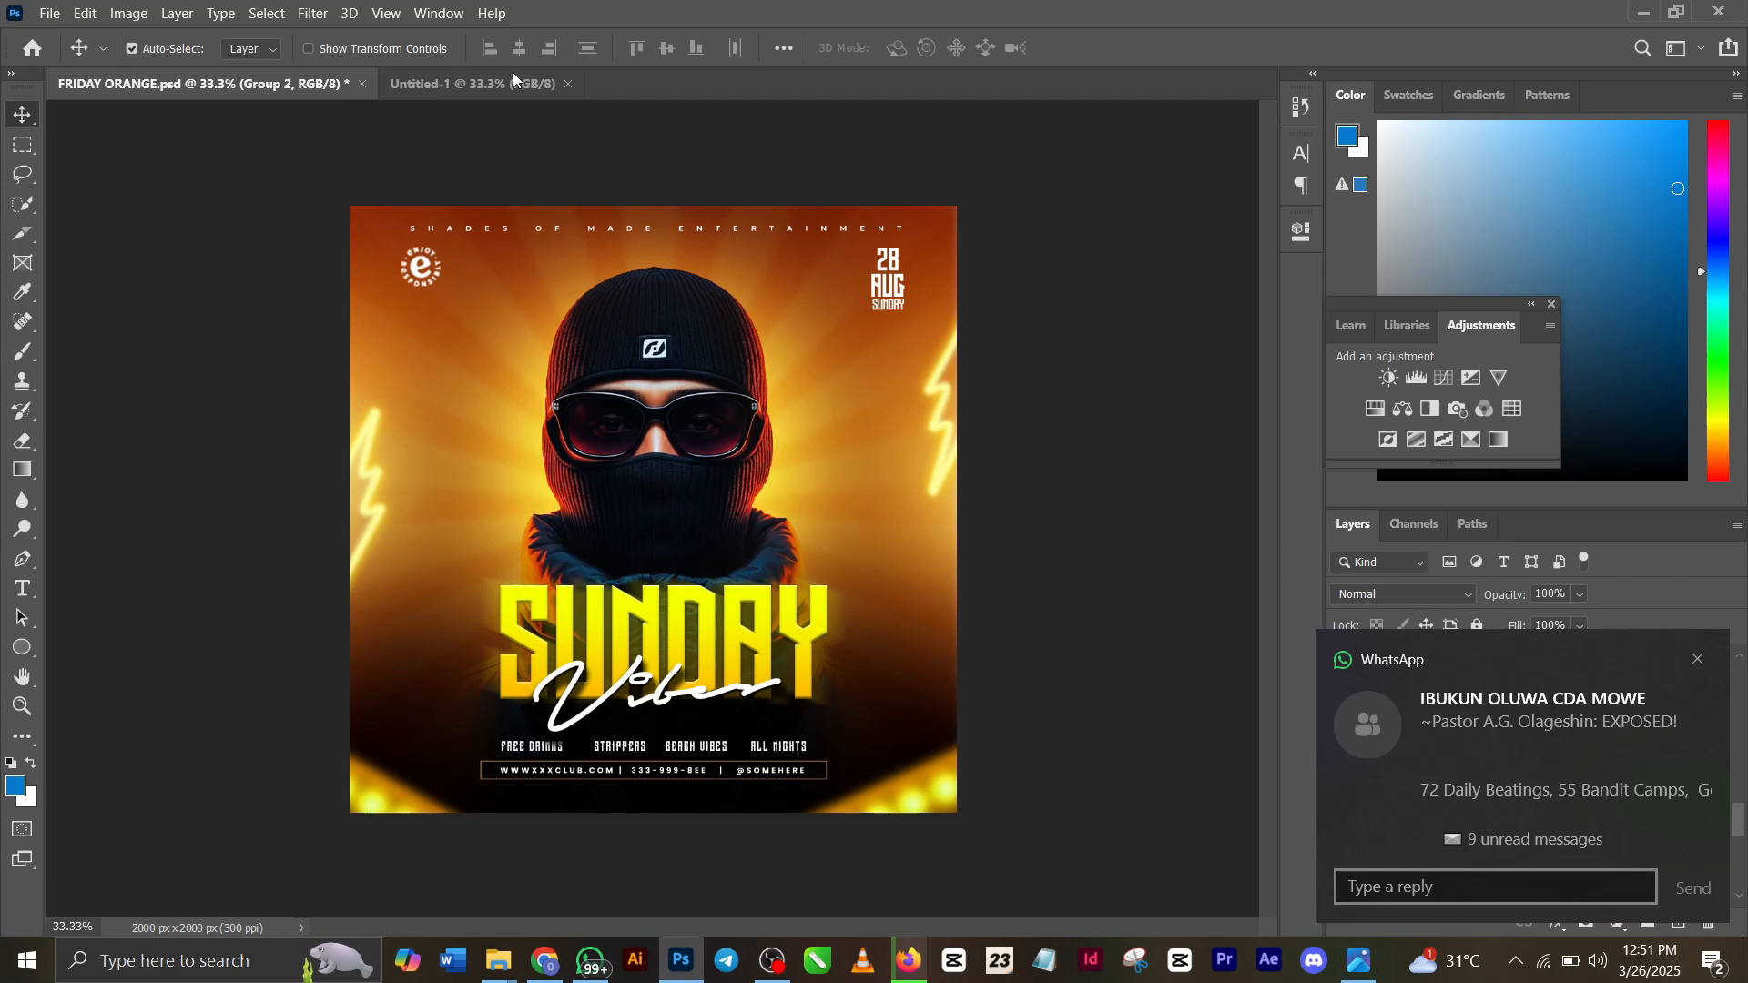
click(453, 85)
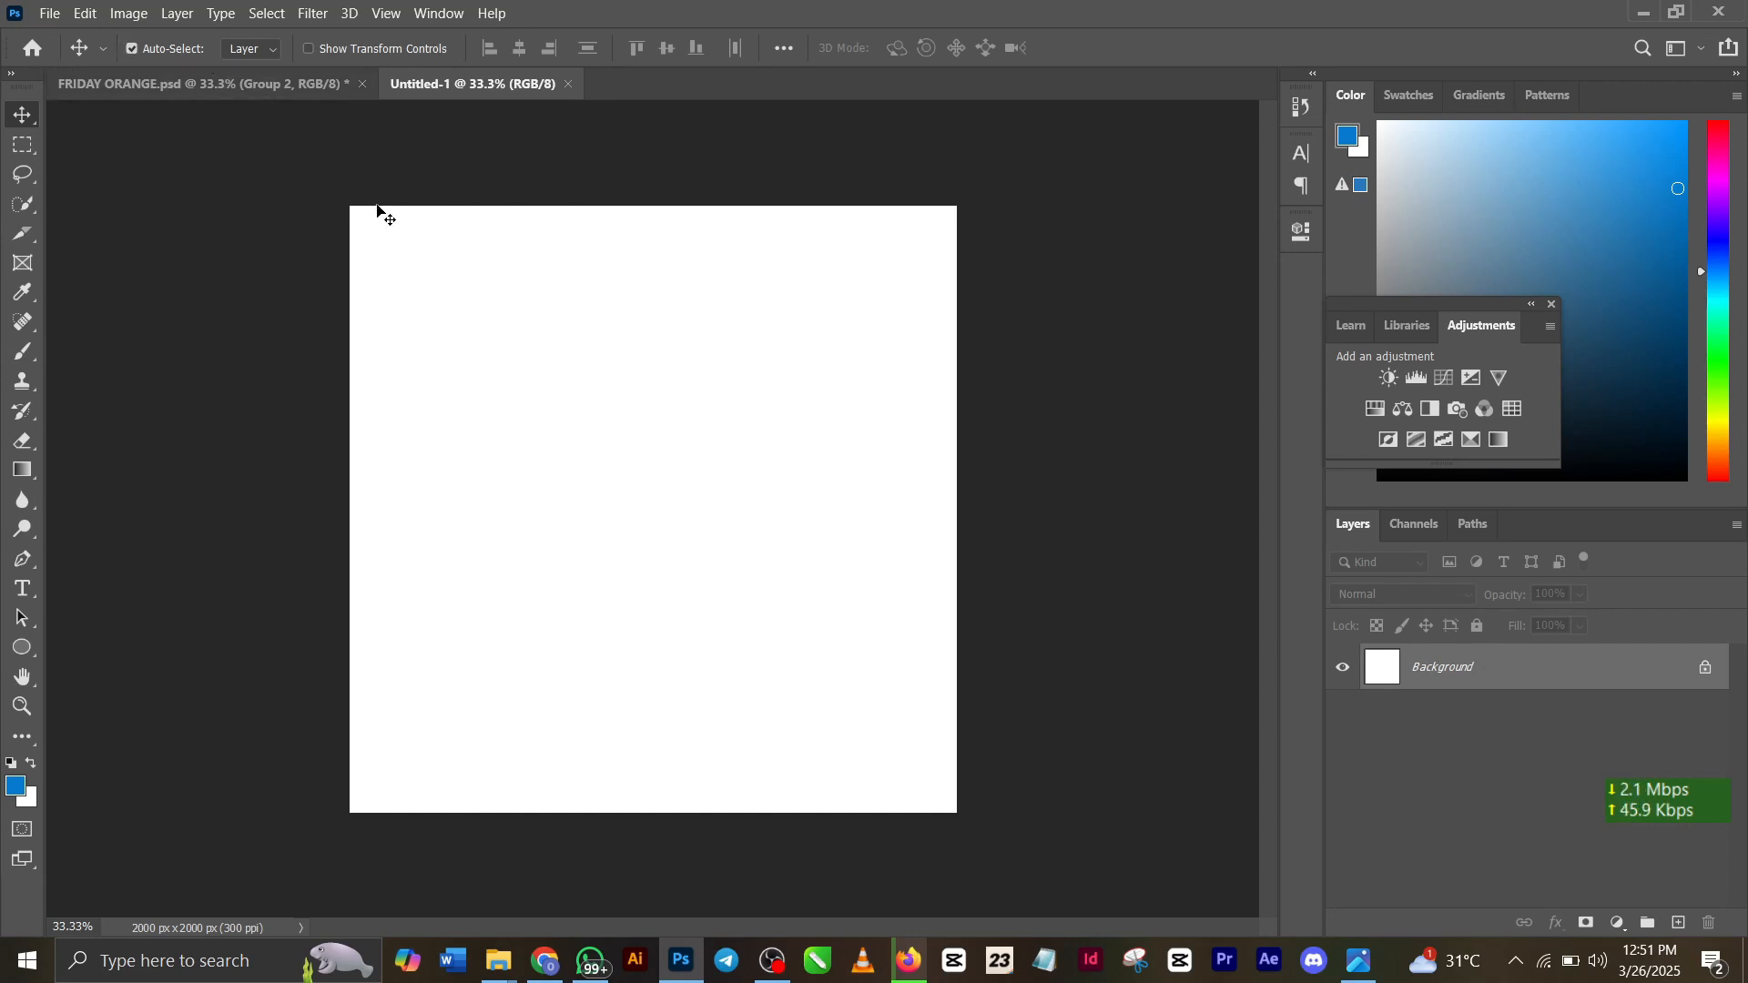
click(278, 86)
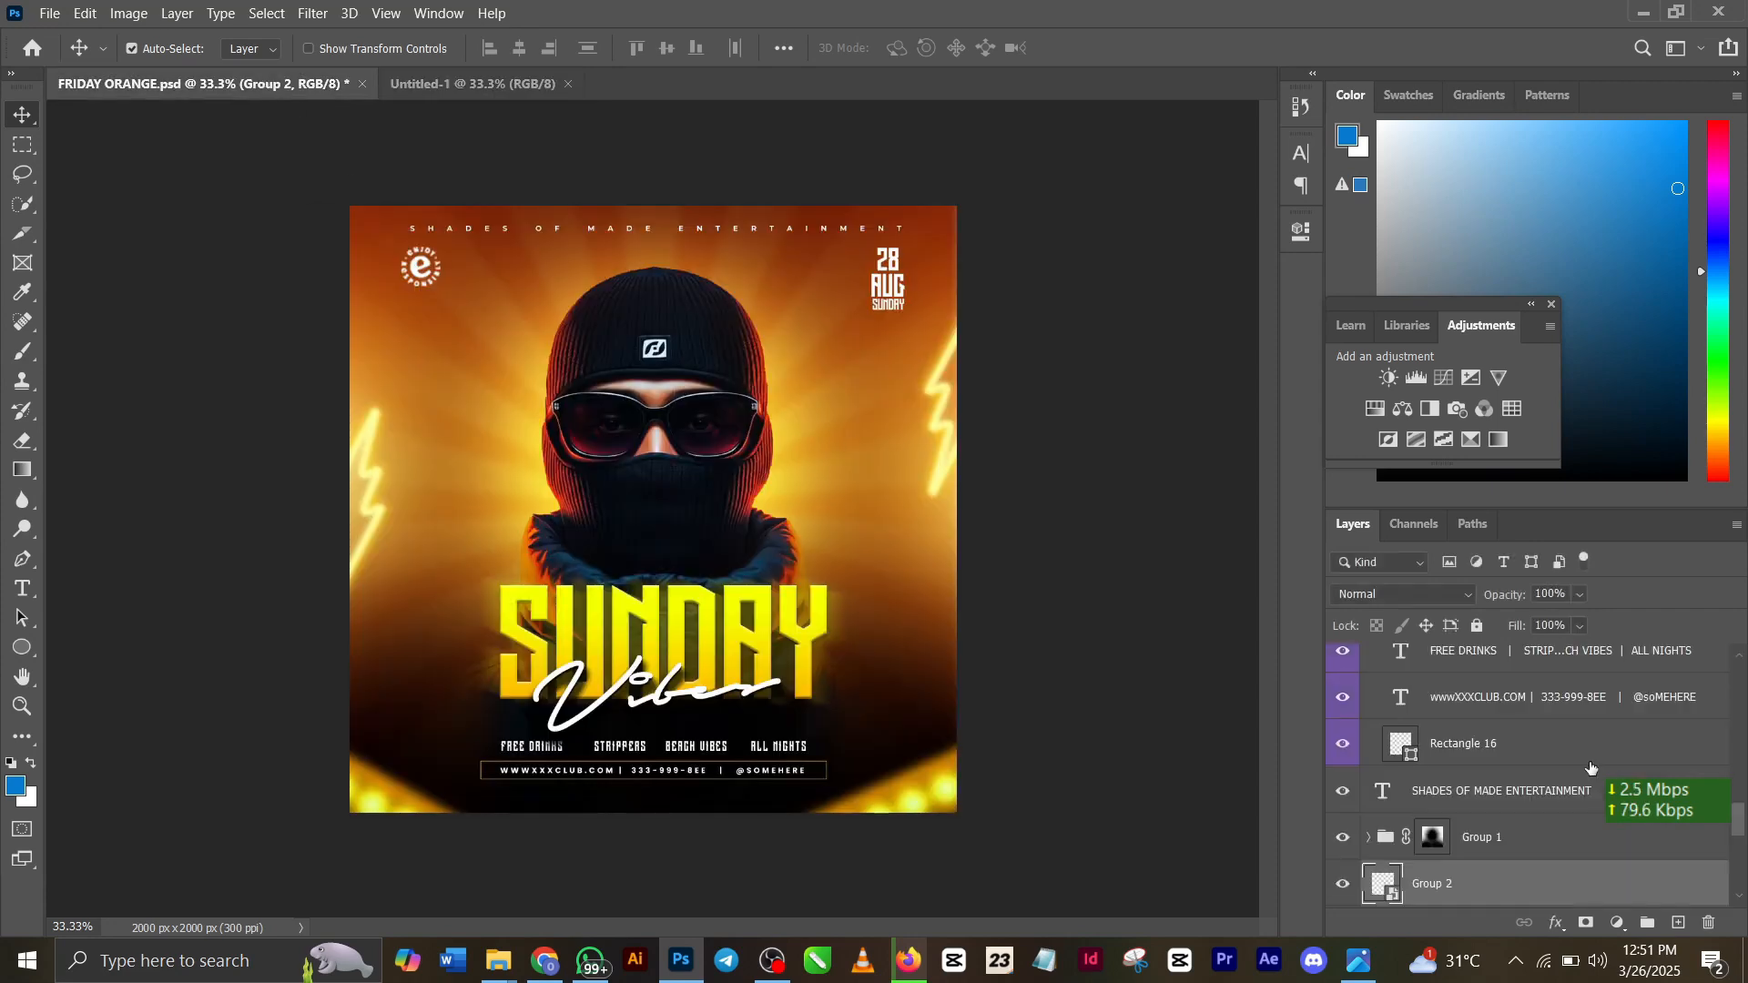
click(1565, 783)
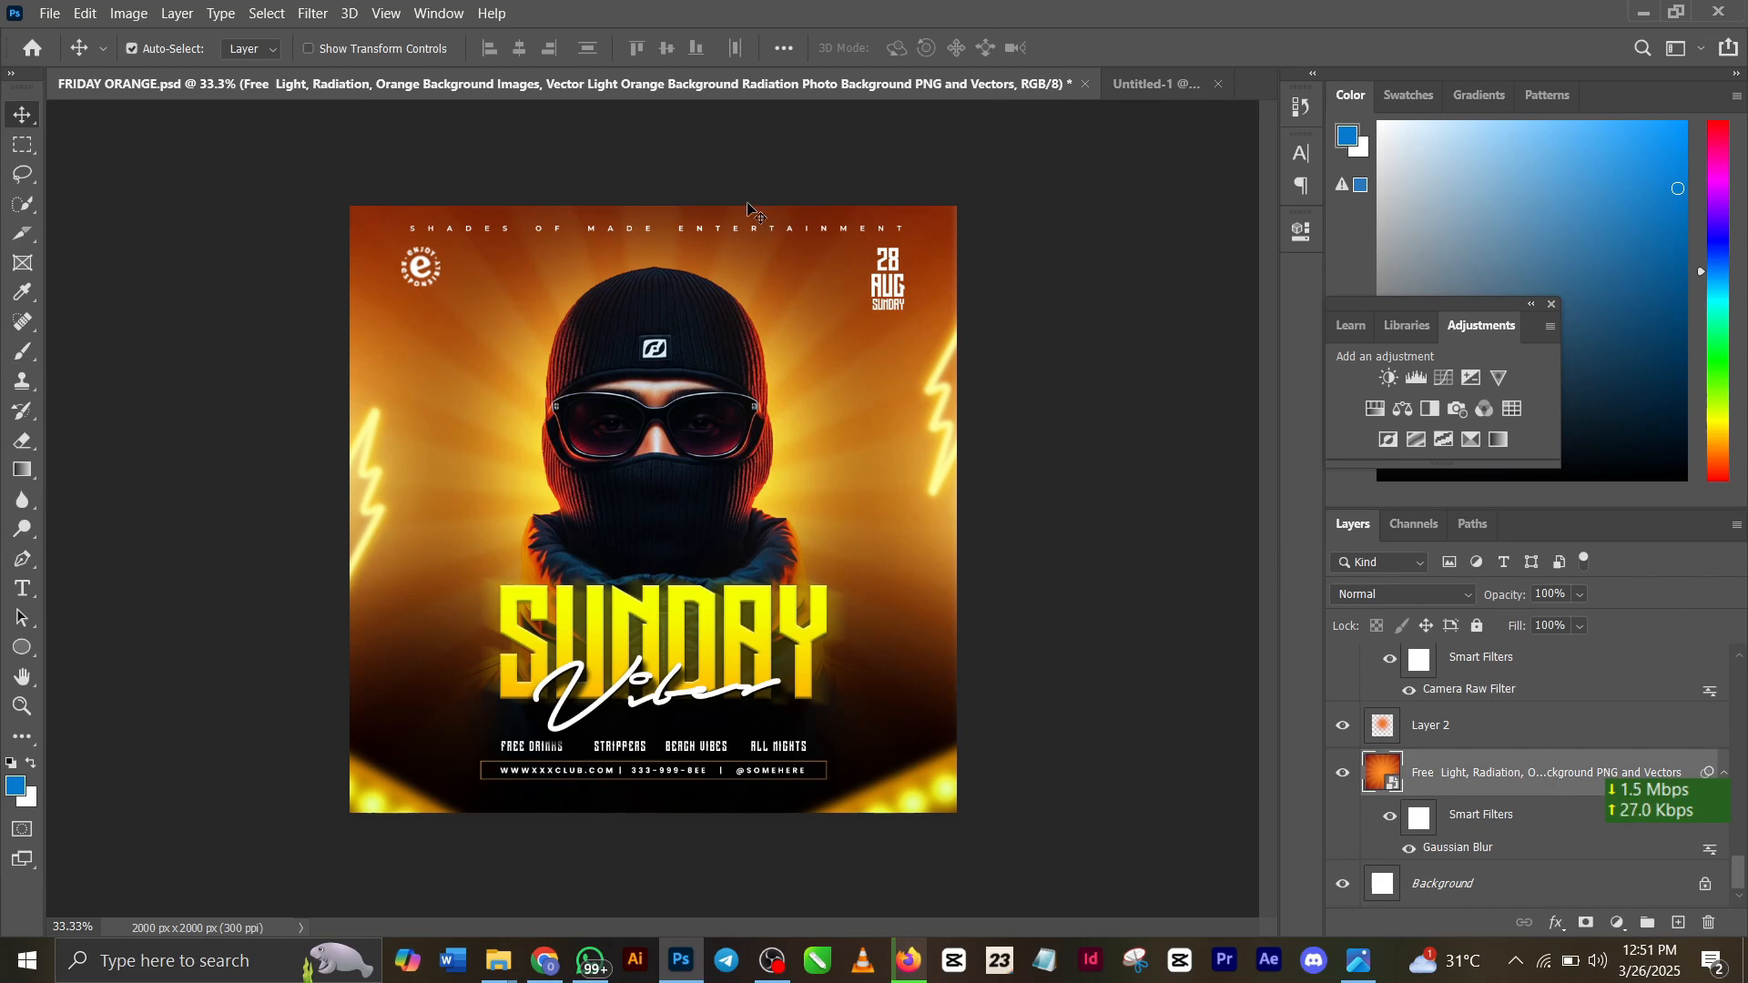
click(1138, 83)
drag(1005, 238, 1009, 246)
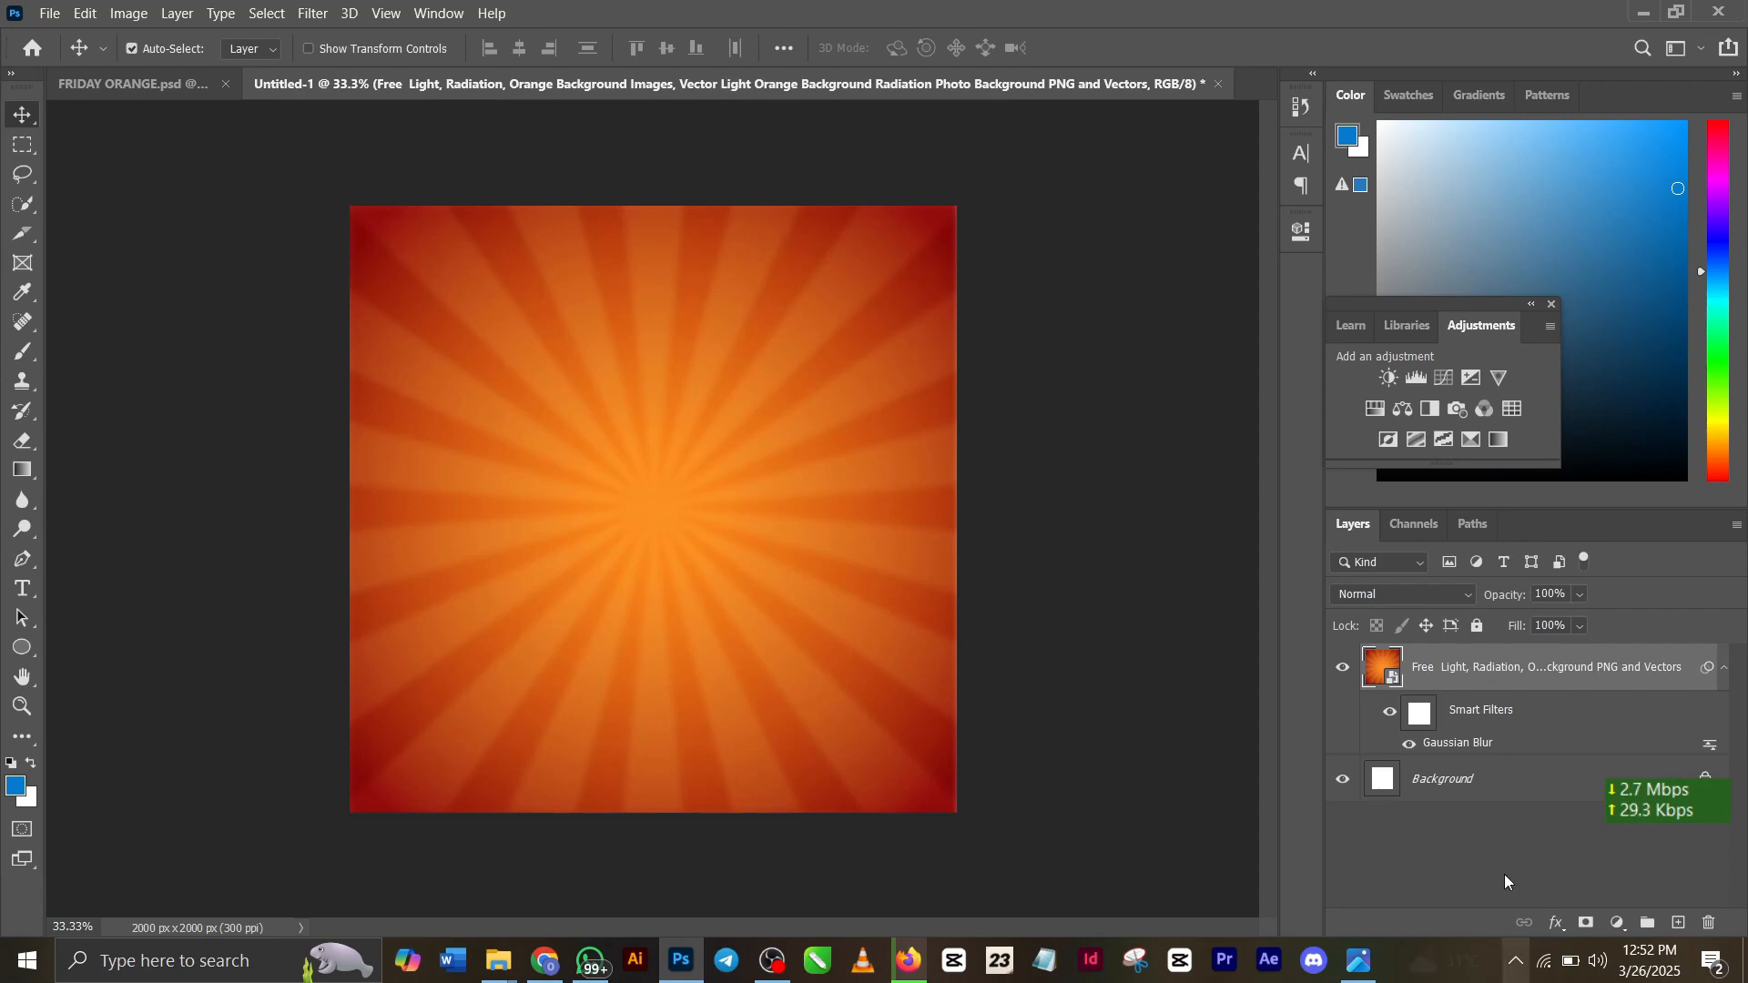
Step: Compare the light-ray background with and without its Gaussian Blur smart filter and review the filter's radius setting
click(1409, 745)
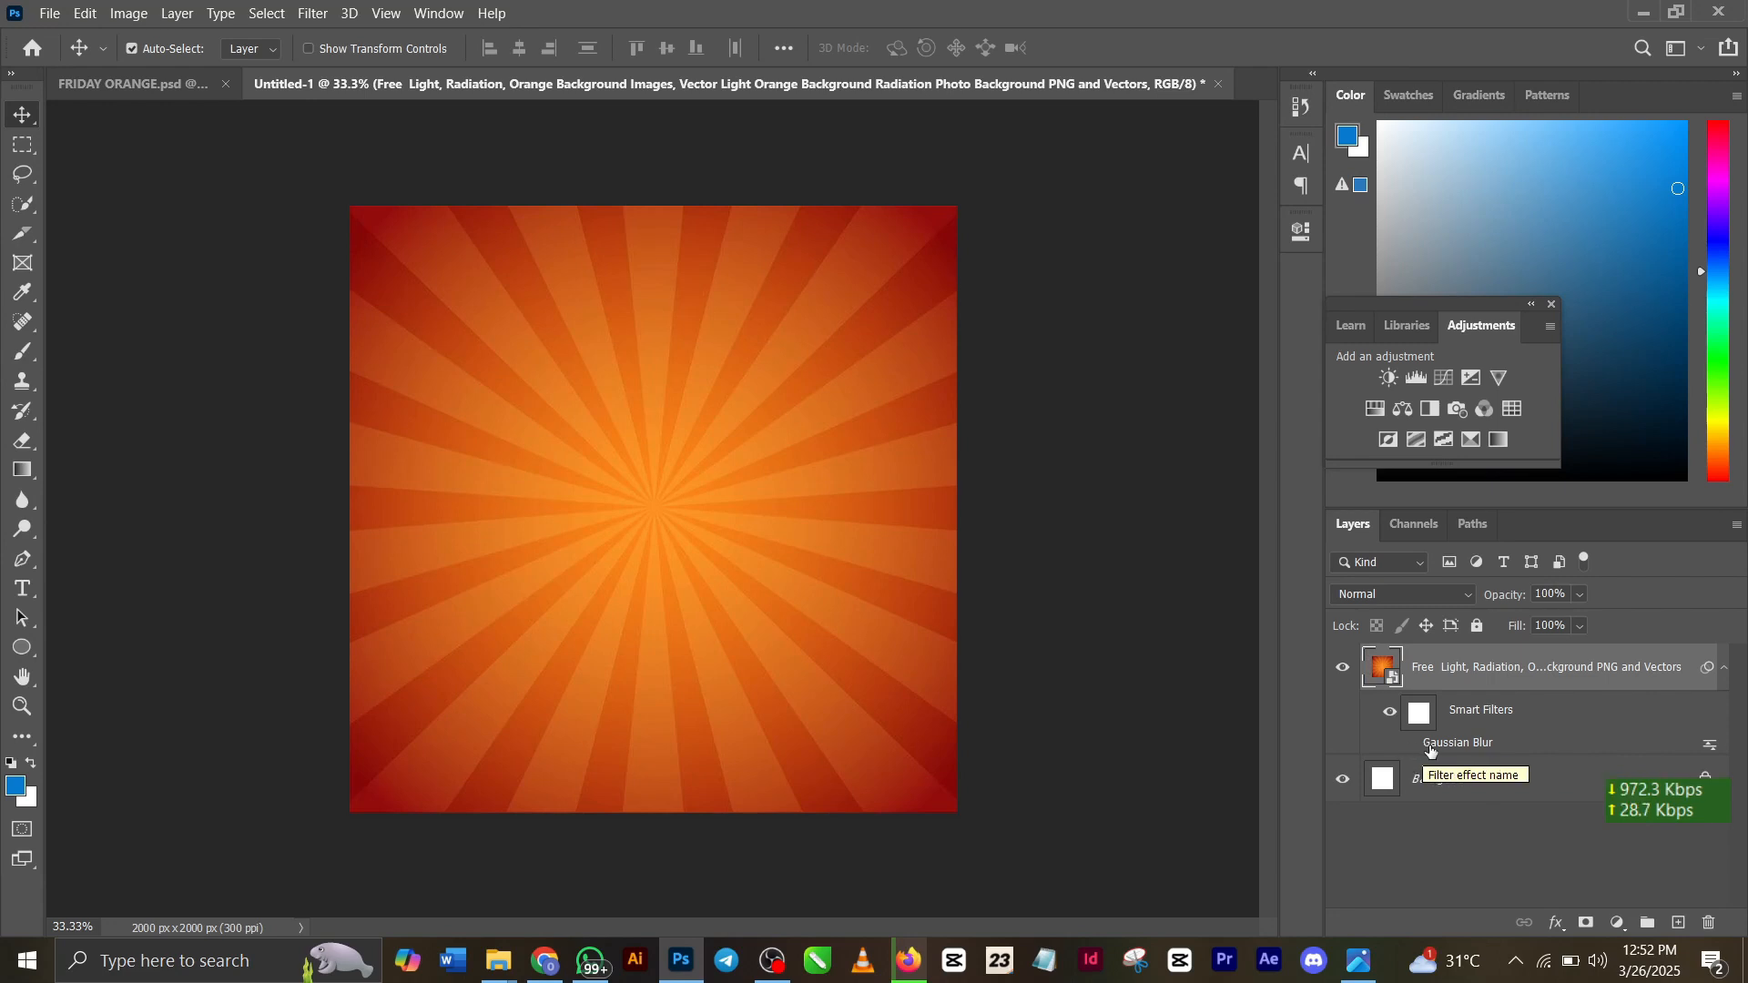
click(1408, 744)
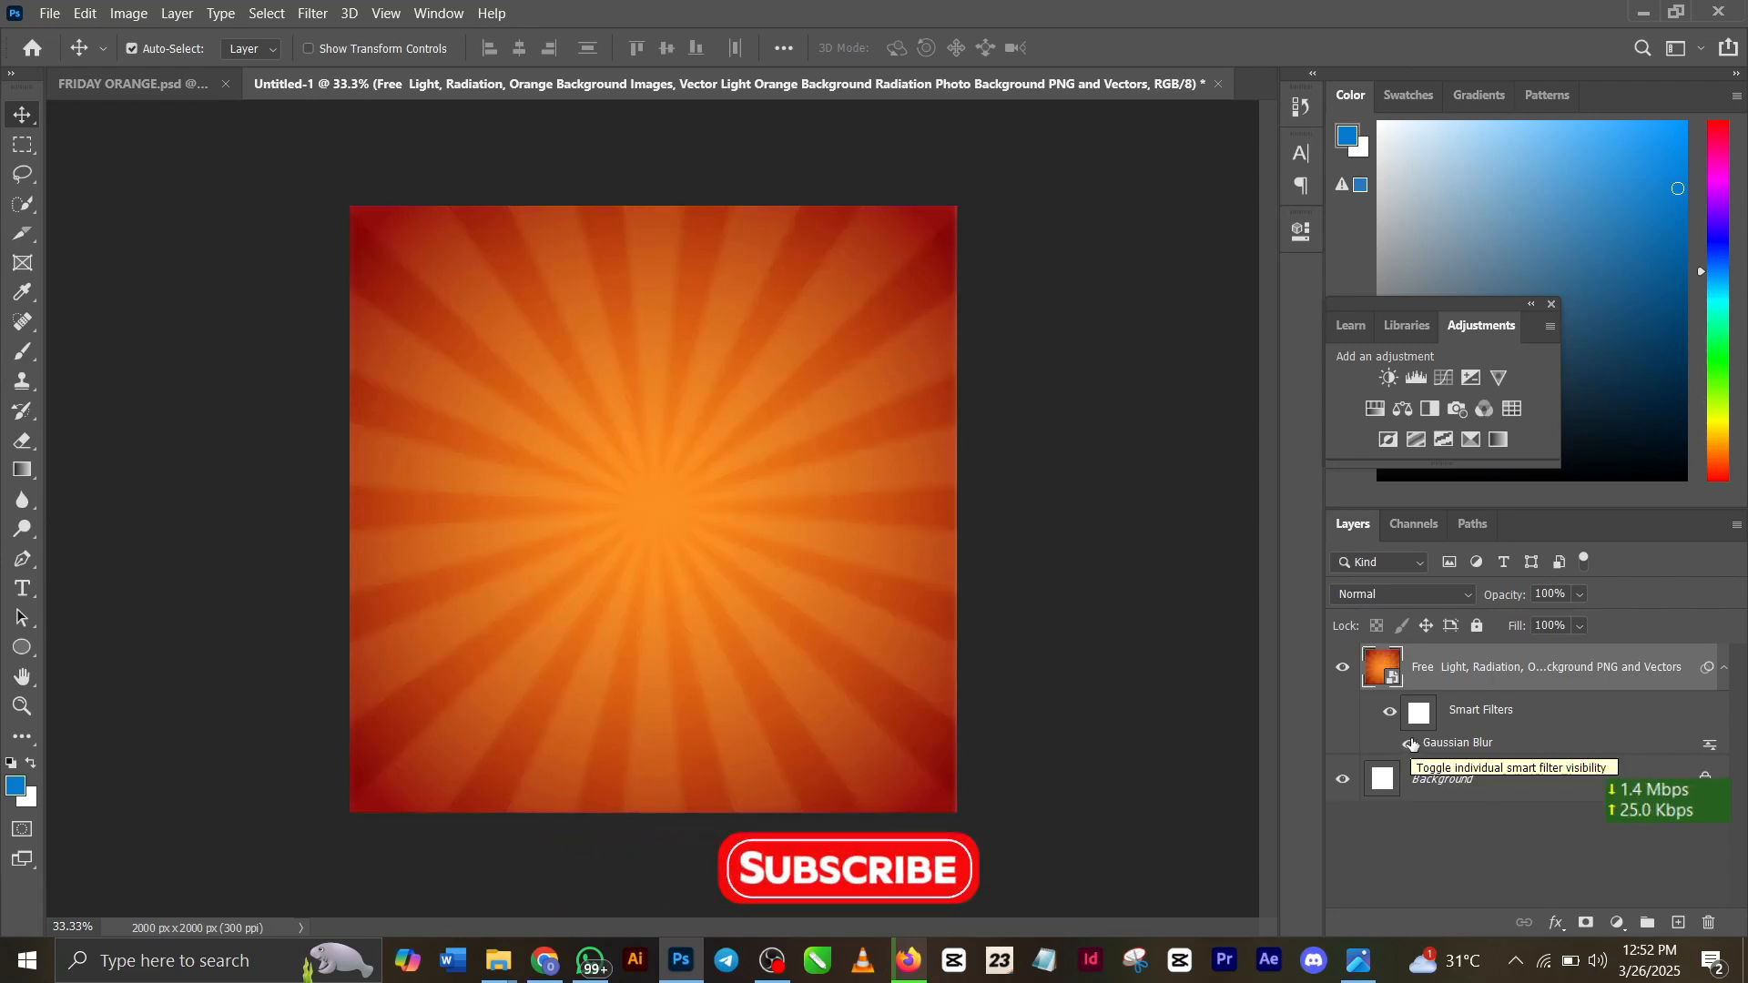
double_click(1476, 745)
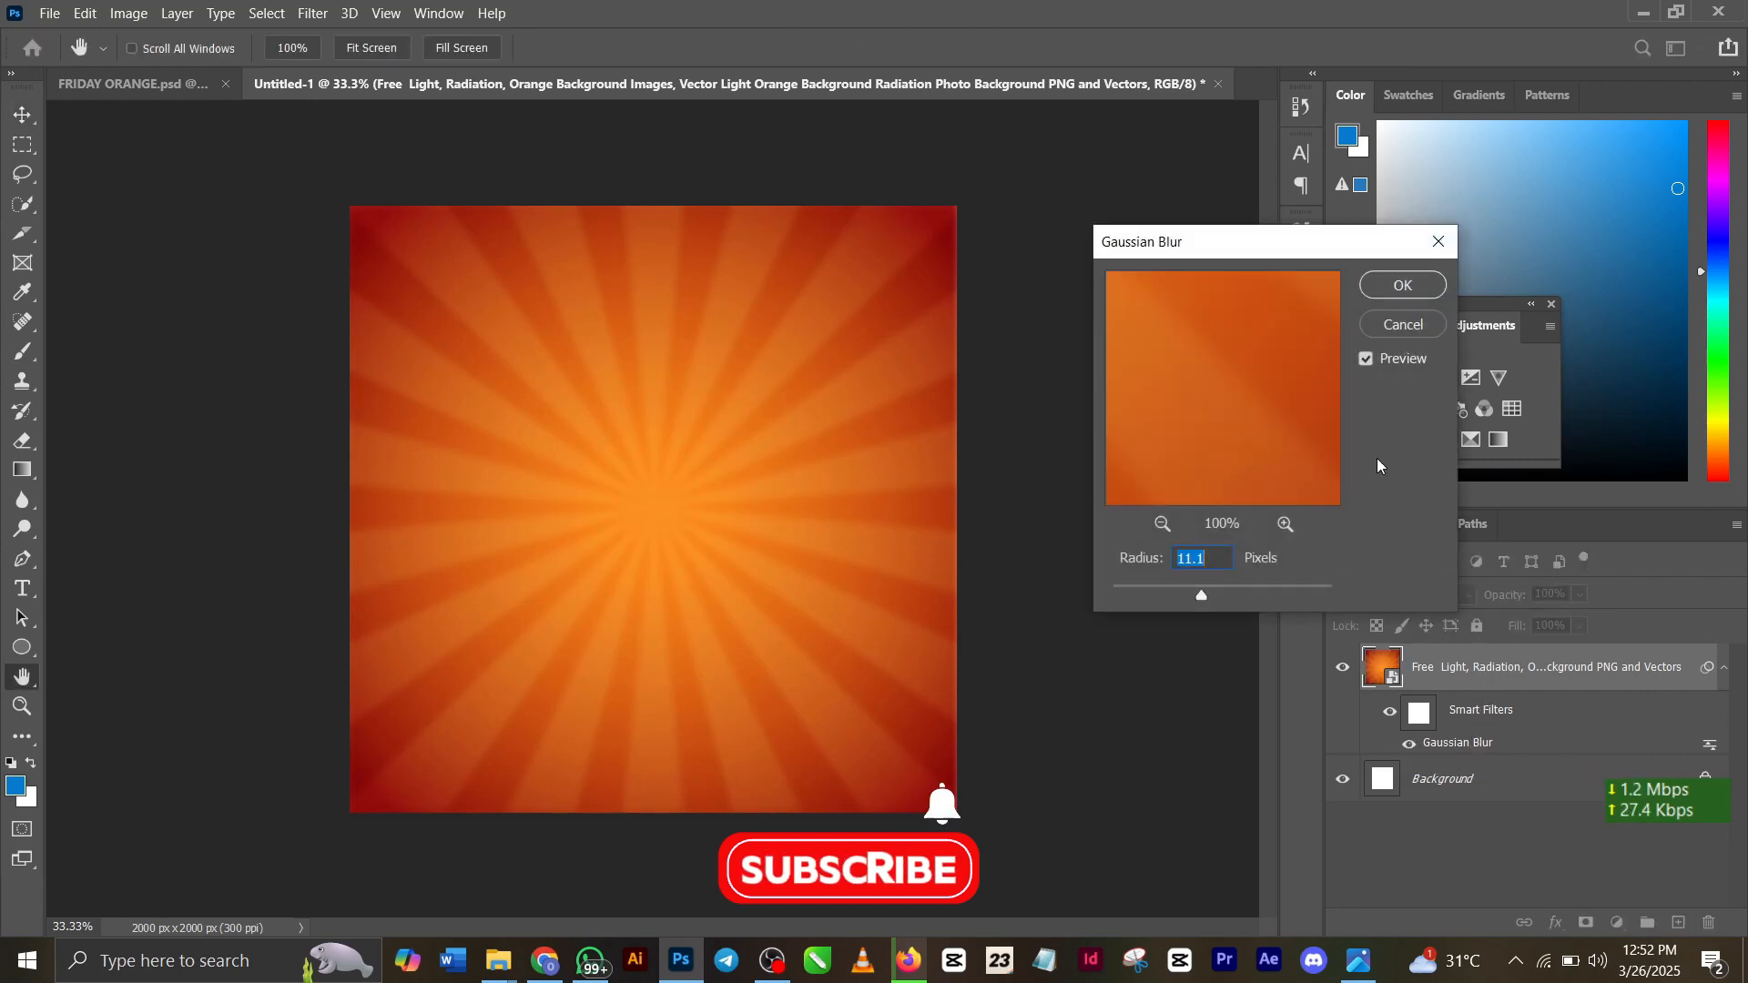
click(1387, 288)
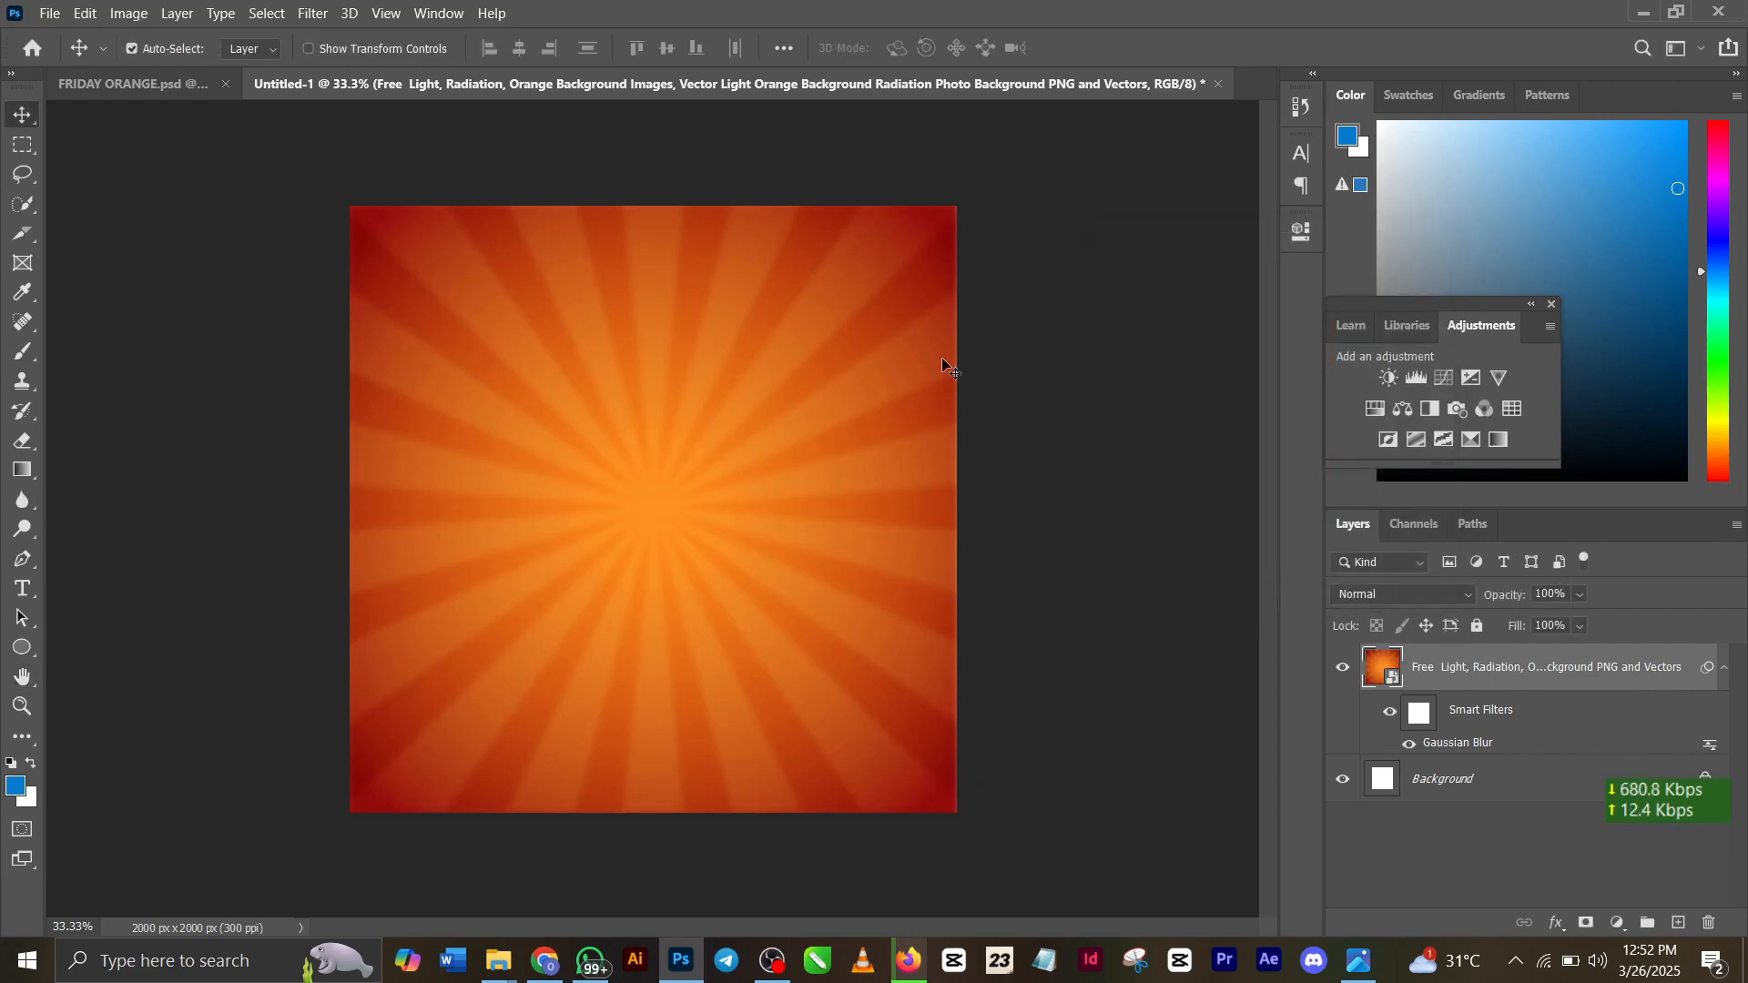
Step: Copy the Visual Electric masked figure layer from FRIDAY ORANGE.psd into Untitled-1, above the light-ray background
click(91, 80)
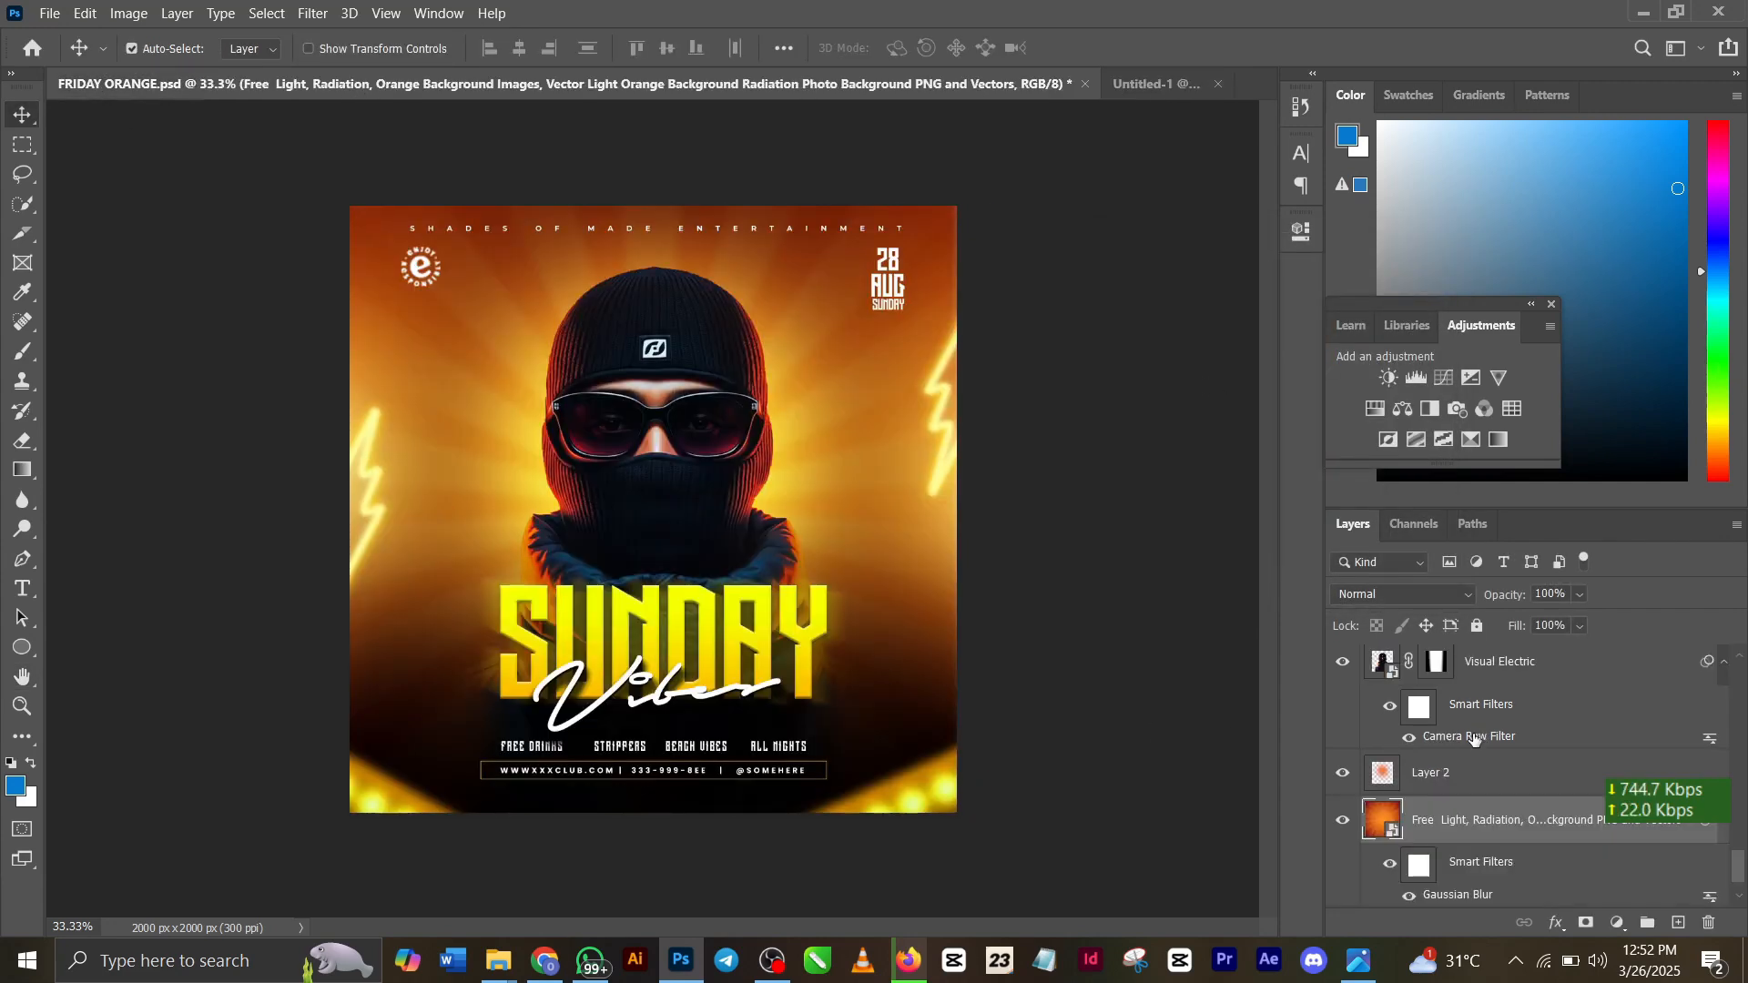
scroll(1530, 770, down, 1)
scroll(1529, 769, up, 2)
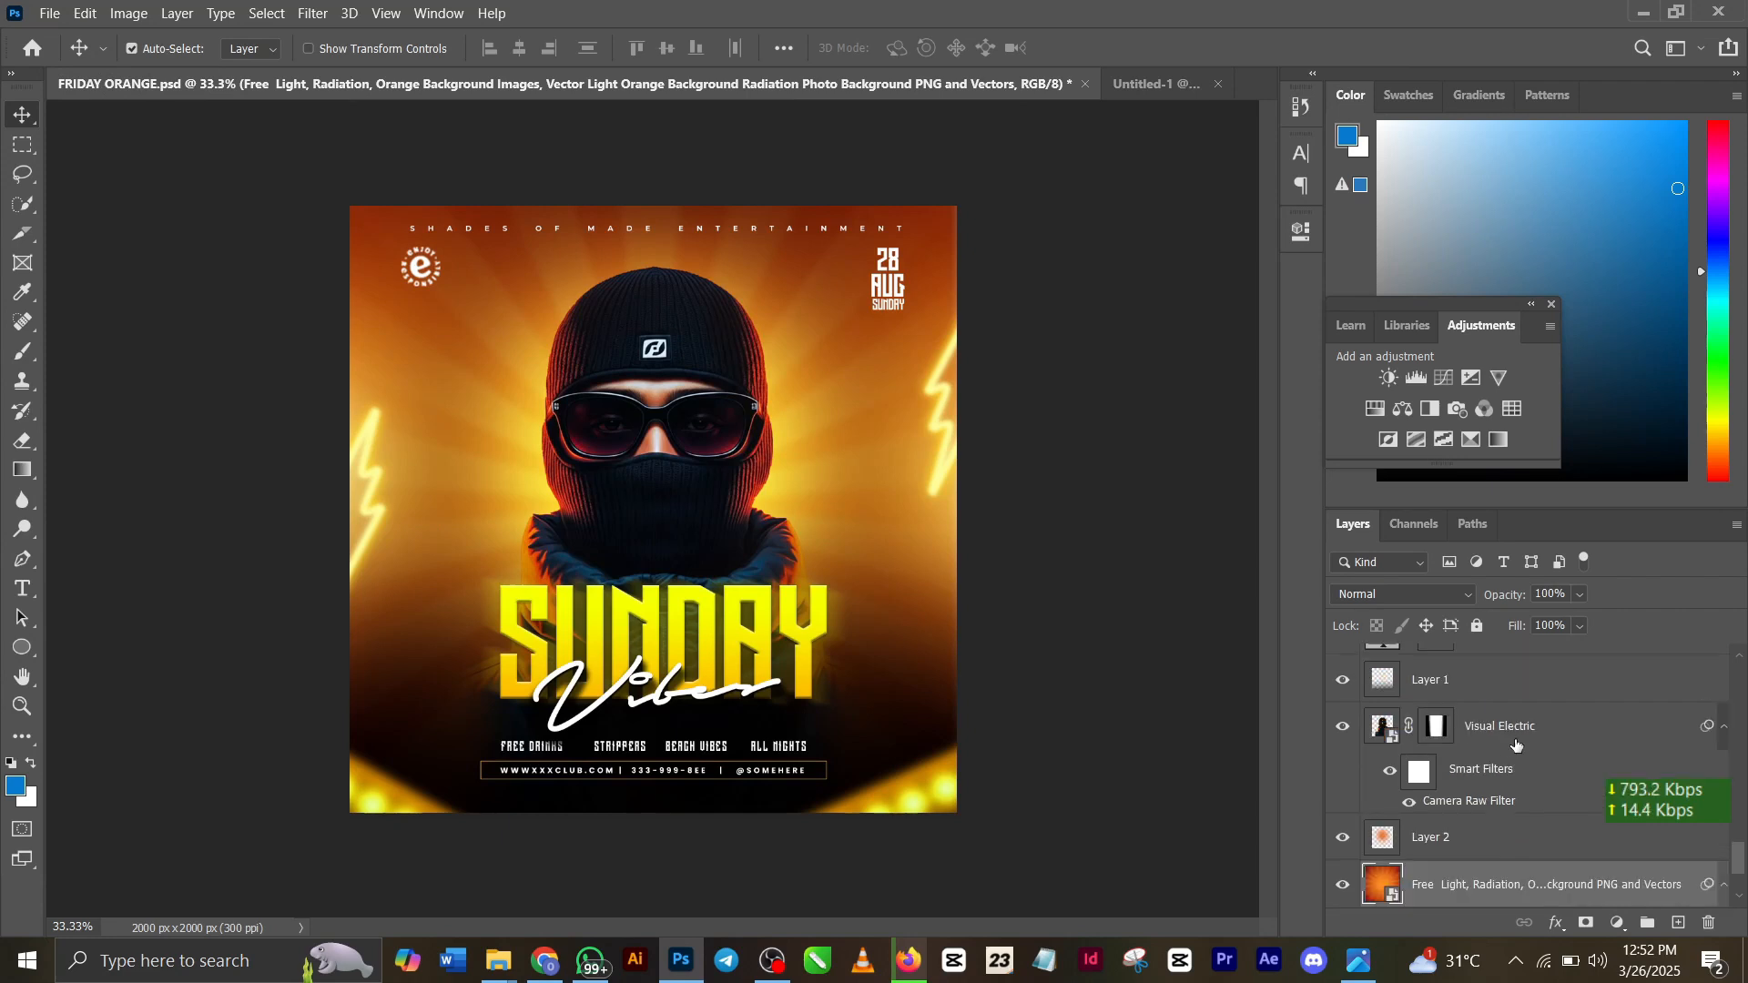
click(1515, 745)
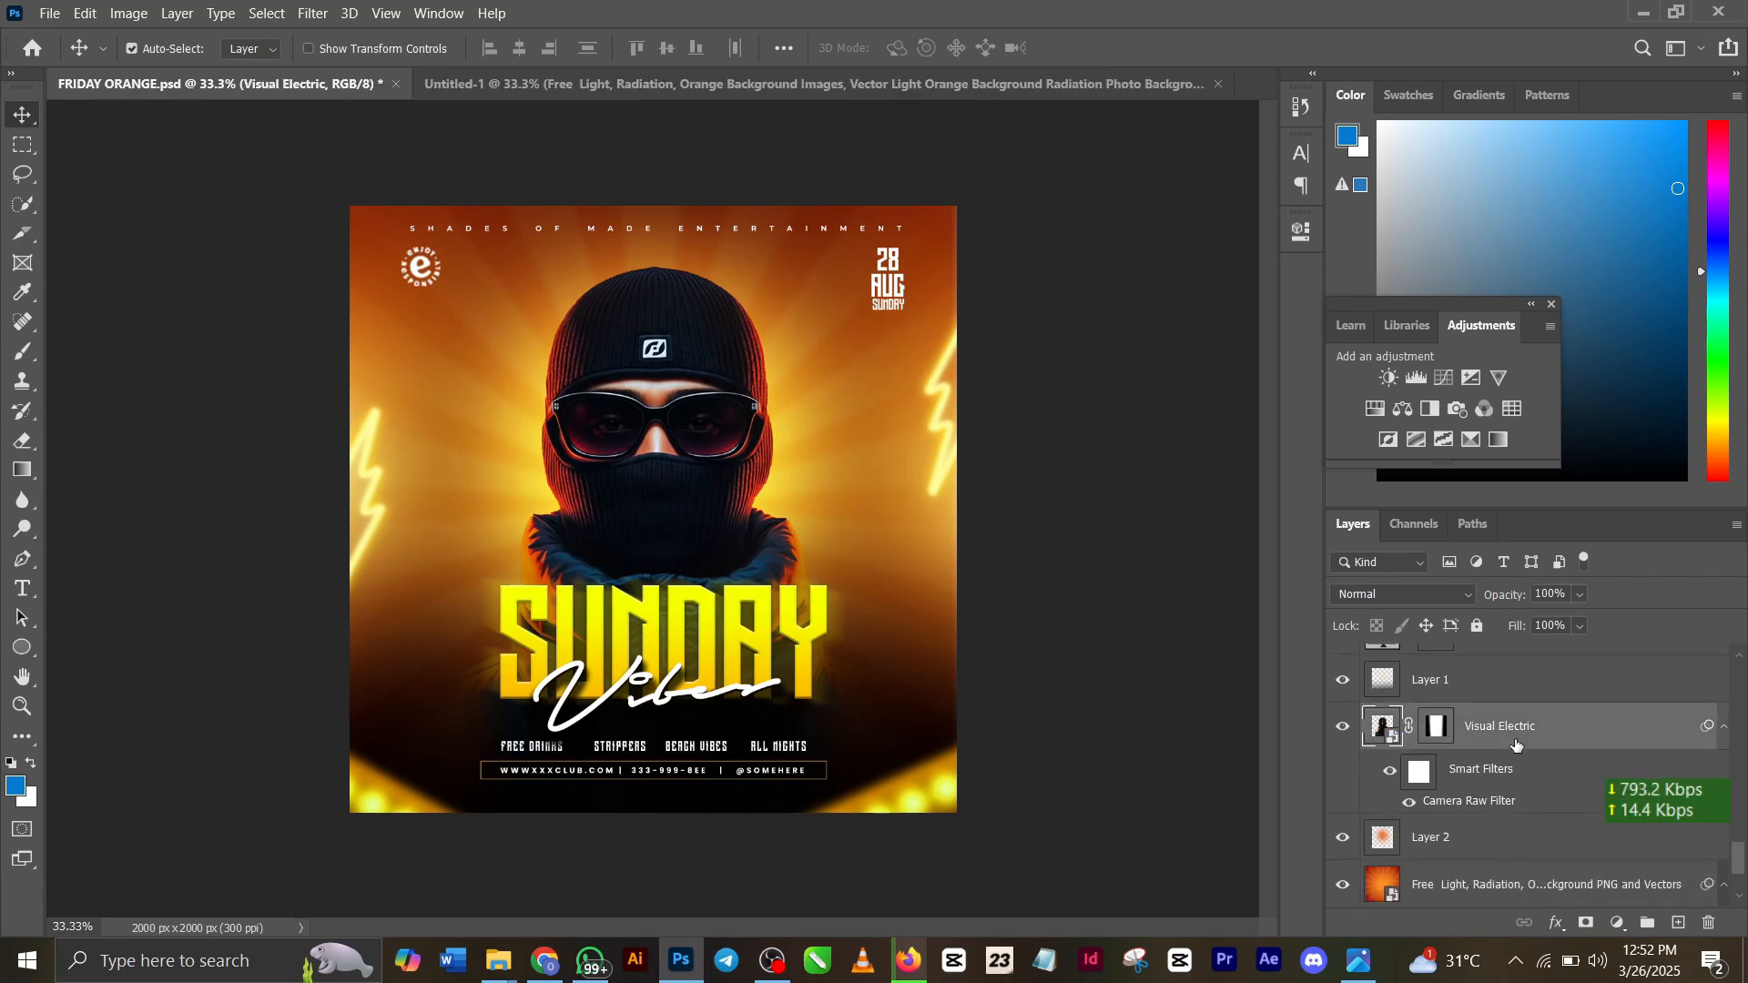
click(603, 84)
drag(604, 83, 603, 84)
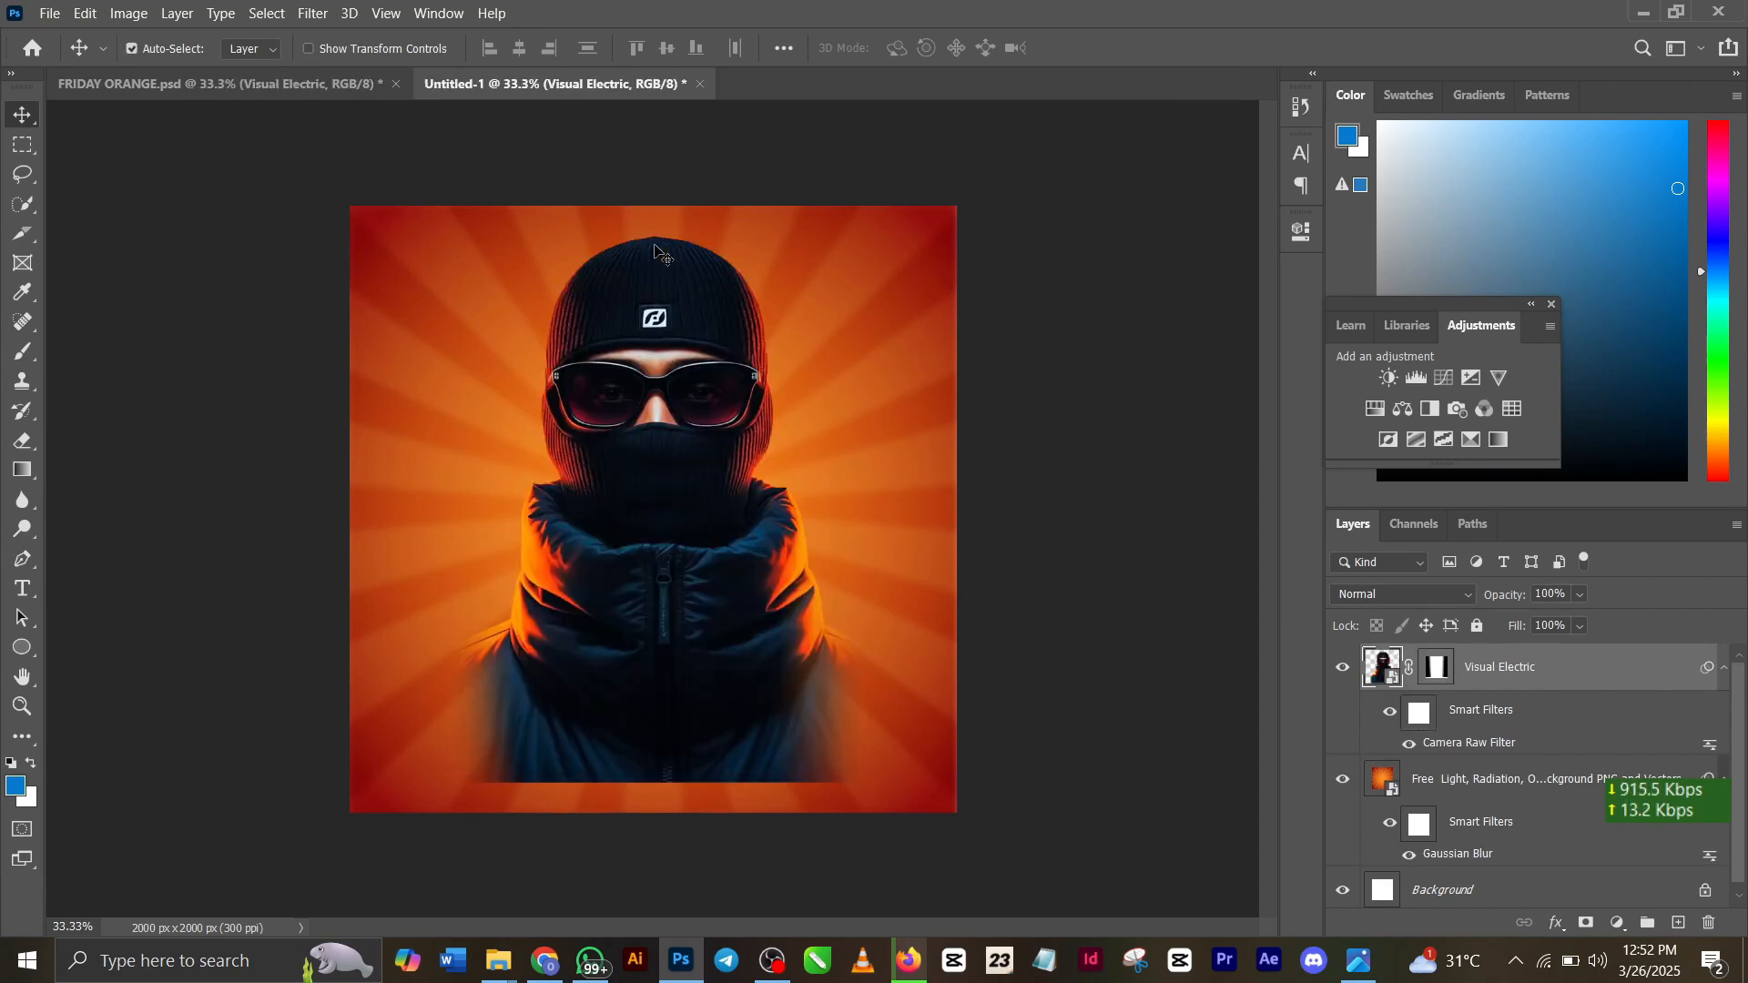
Step: Nudge the figure straight down about 130 px until the jacket's lower edge reaches the bottom of the canvas
key(shift+Down)
key(shift+Down)
key(shift+Down)
key(shift+Down)
key(shift+Down)
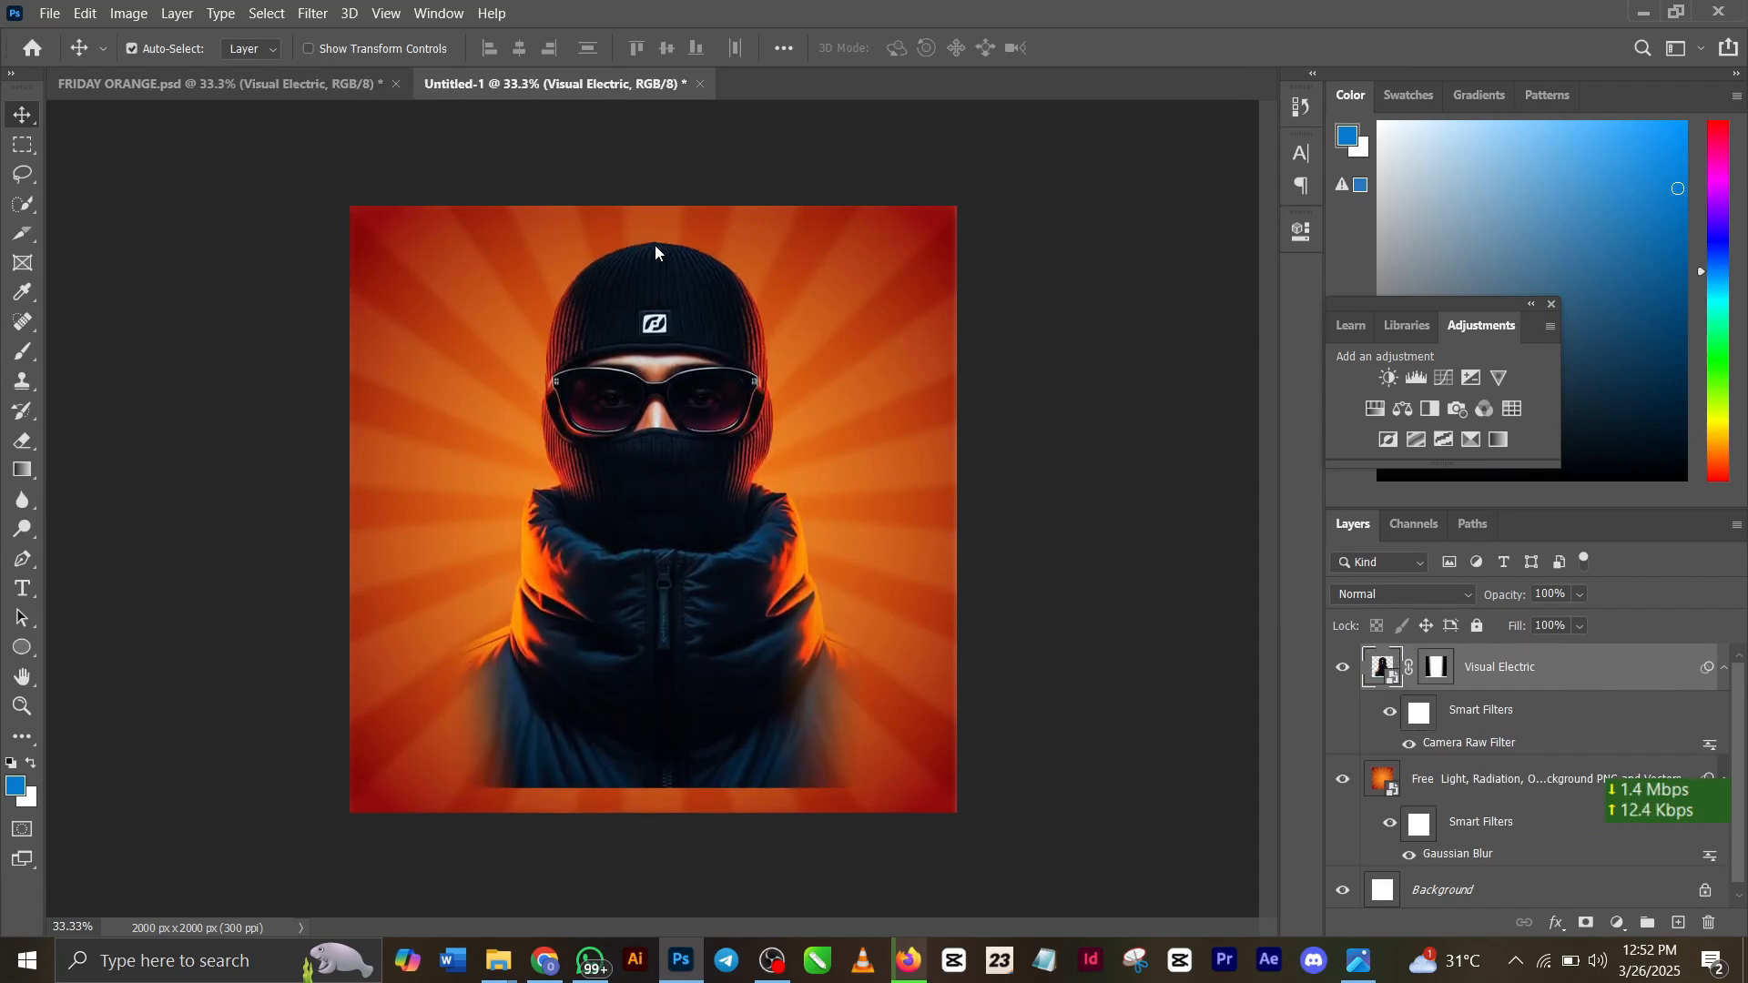
key(shift+Down)
key(shift+Down)
key(shift+Down)
key(shift+Down)
key(shift+Down)
key(shift+Down)
key(shift+Down)
key(shift+Down)
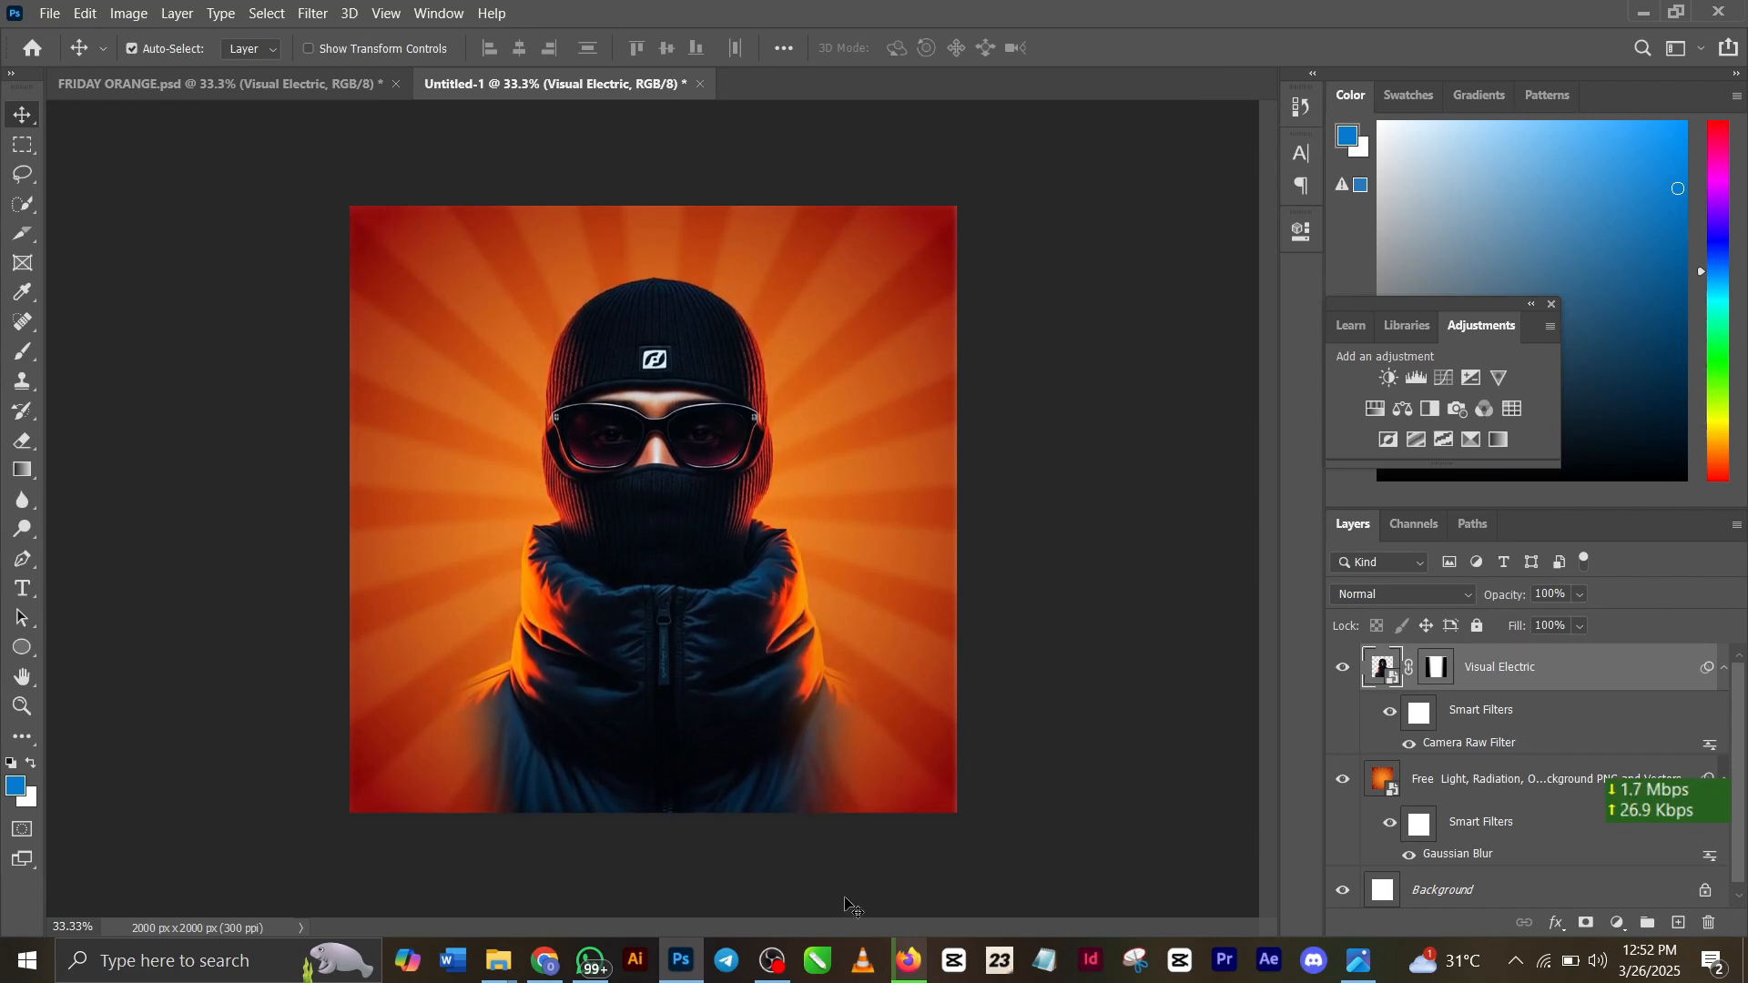
Step: Review the Basic adjustments in the Visual Electric layer's Camera Raw Filter
double_click(1457, 747)
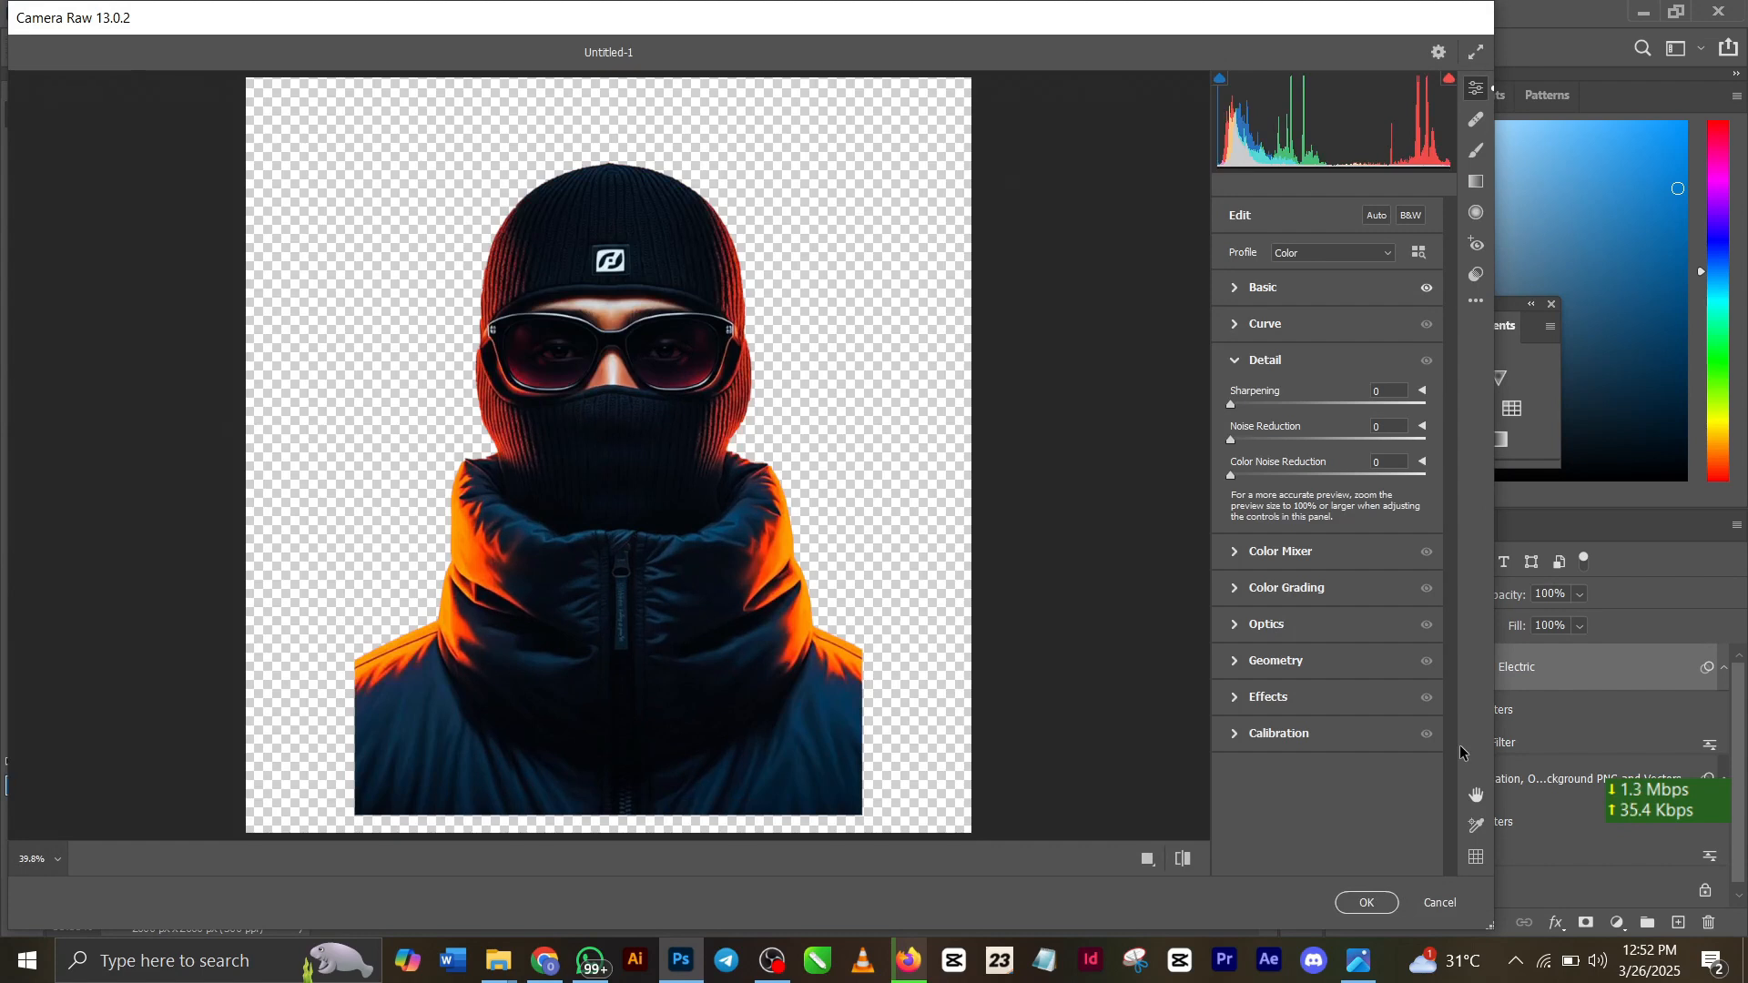
click(1307, 289)
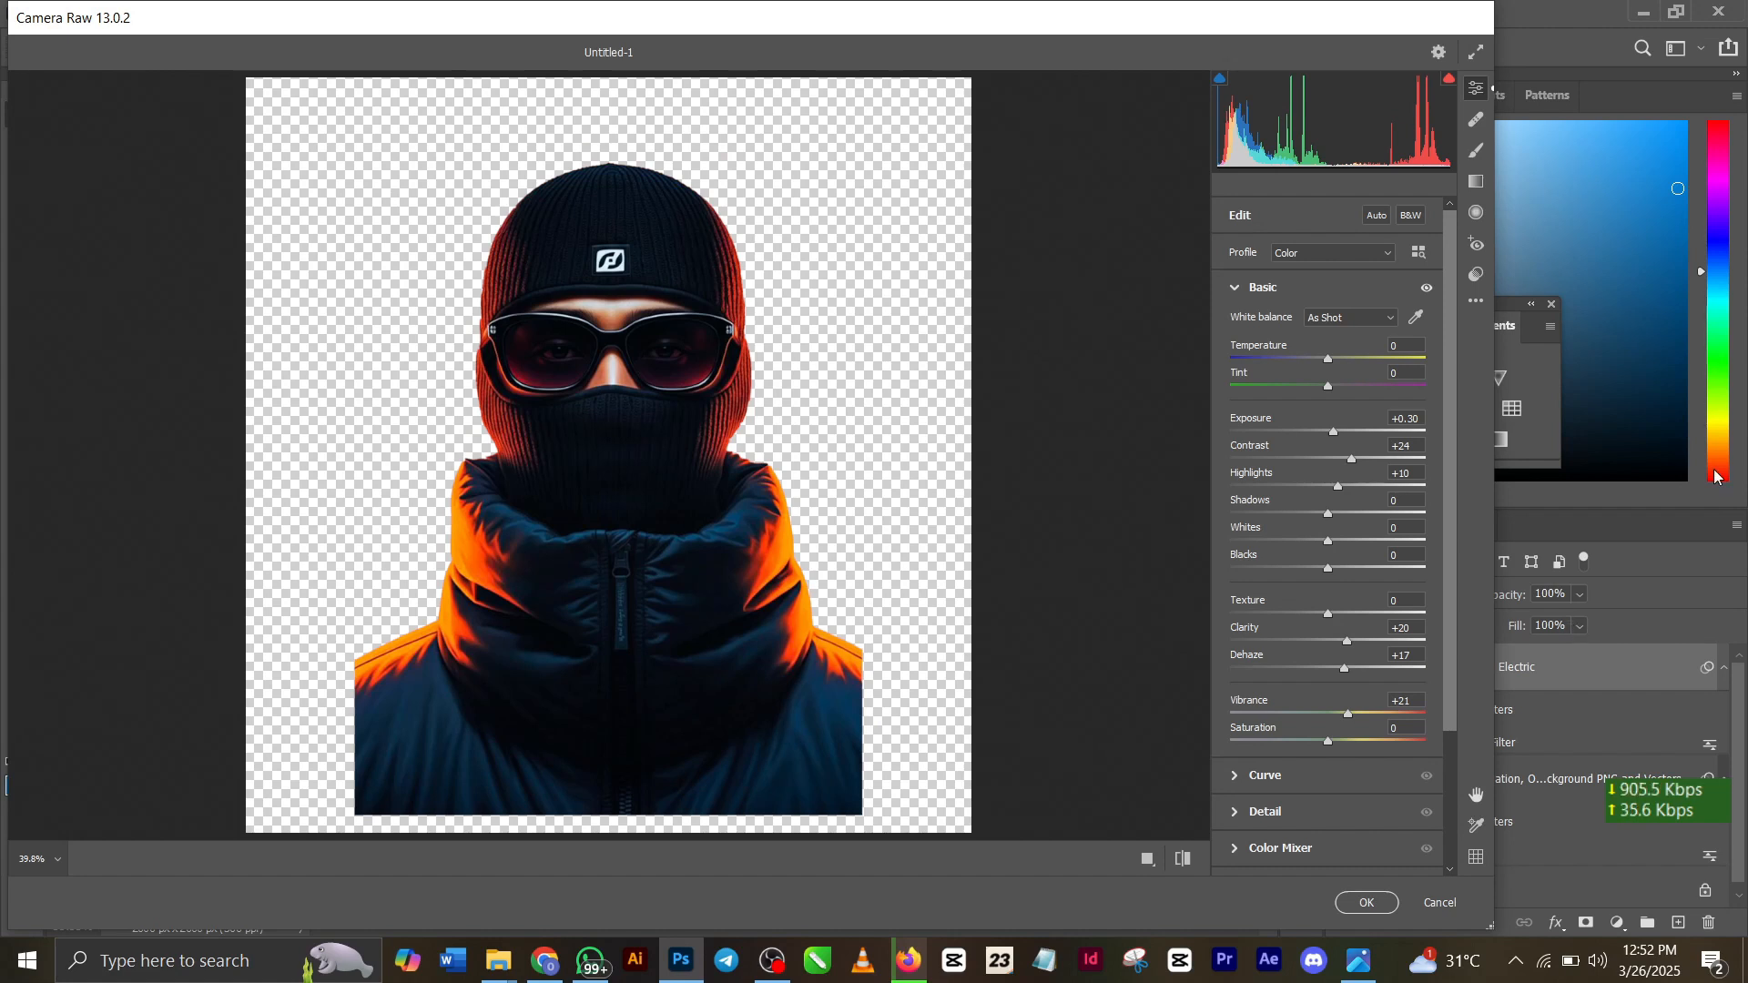
click(1368, 903)
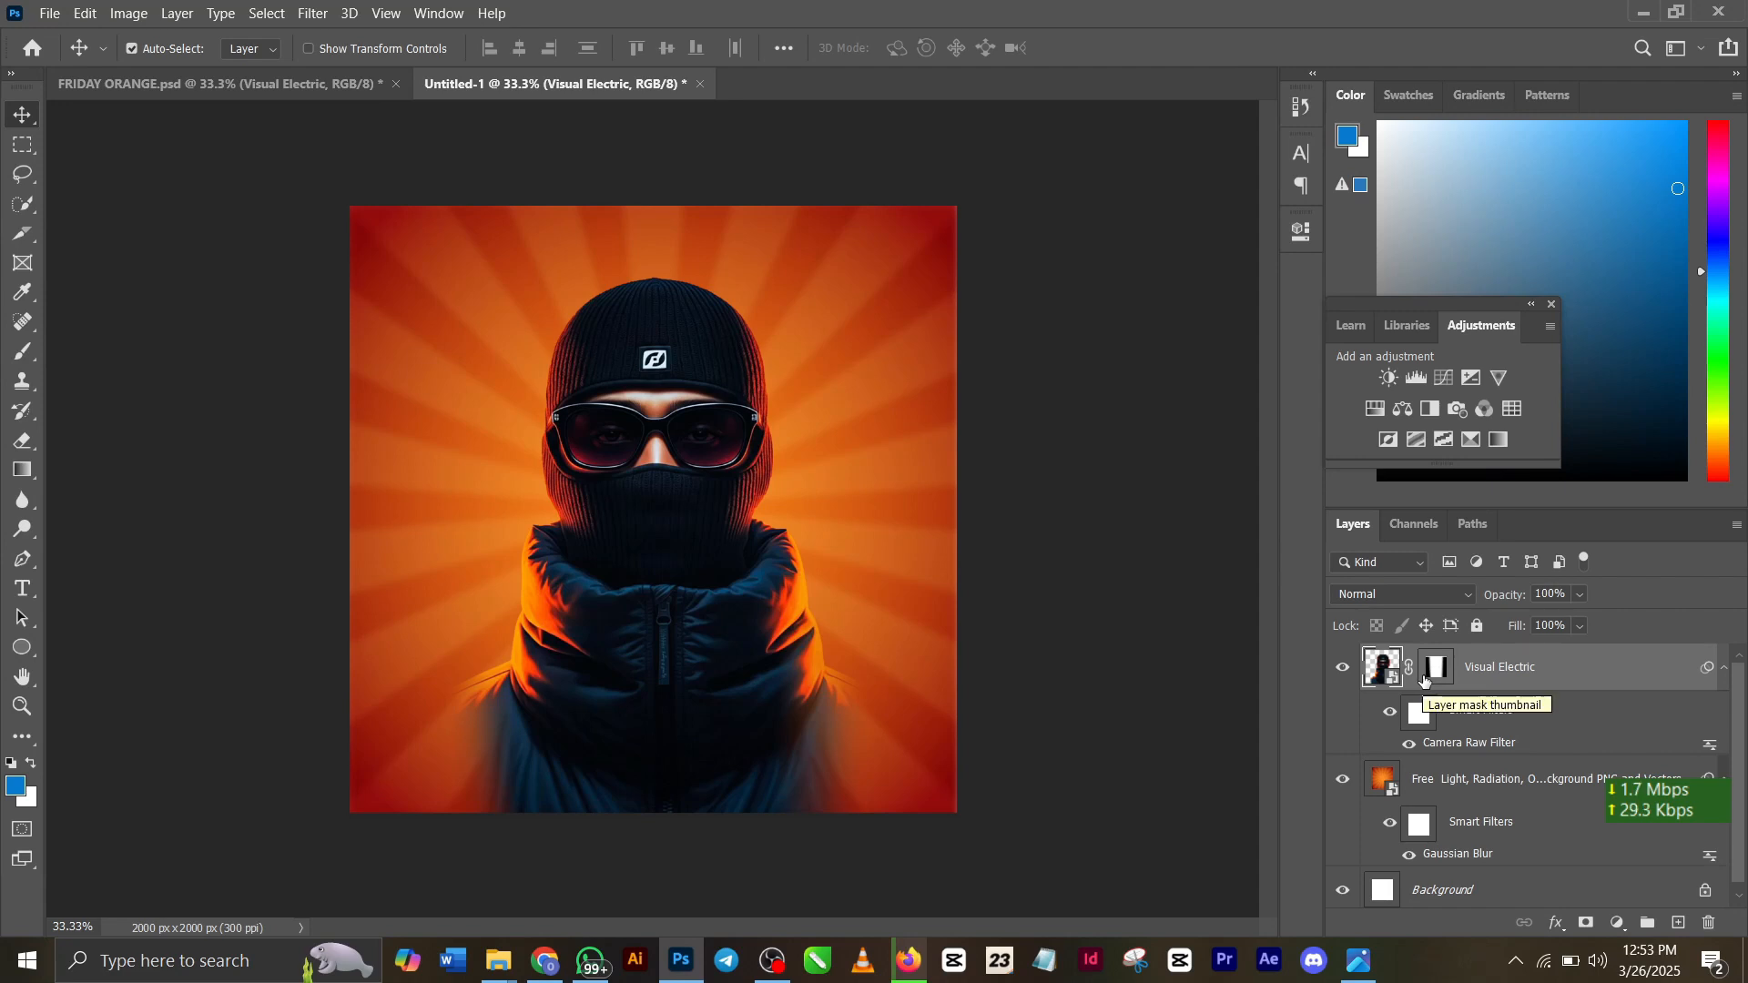
Step: Replace the Visual Electric layer's existing mask by deleting it and adding a blank white layer mask
click(1429, 677)
right_click(1434, 678)
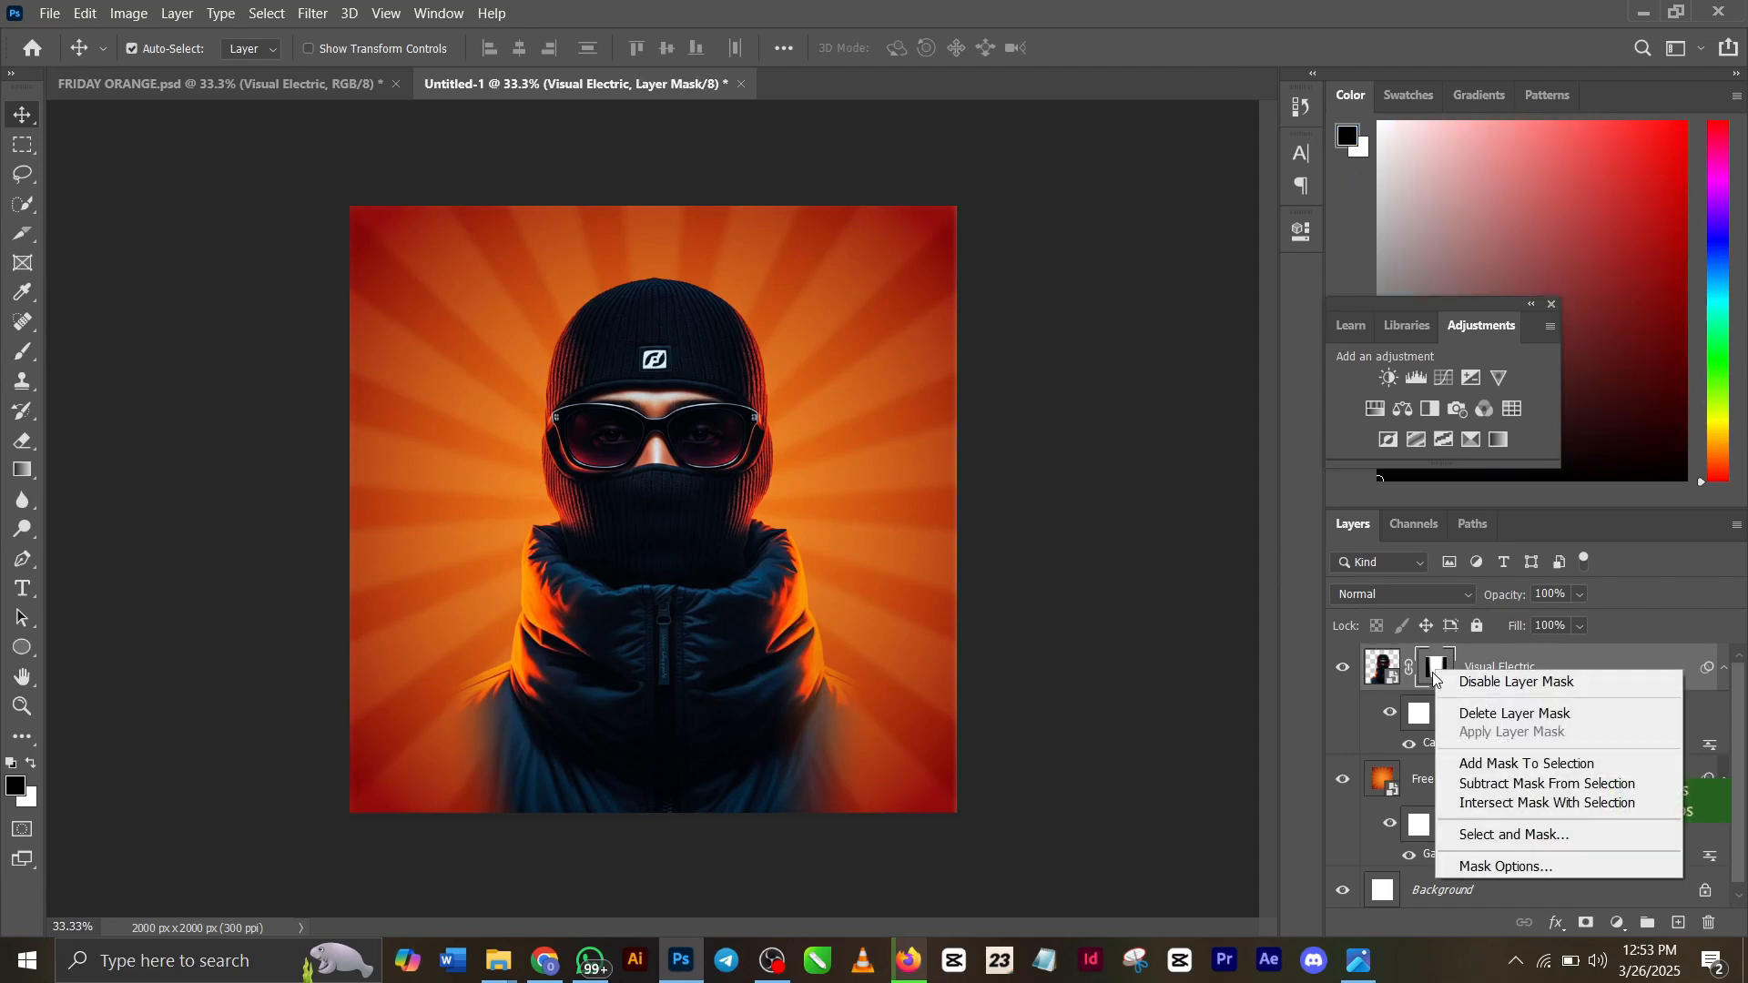
click(1474, 715)
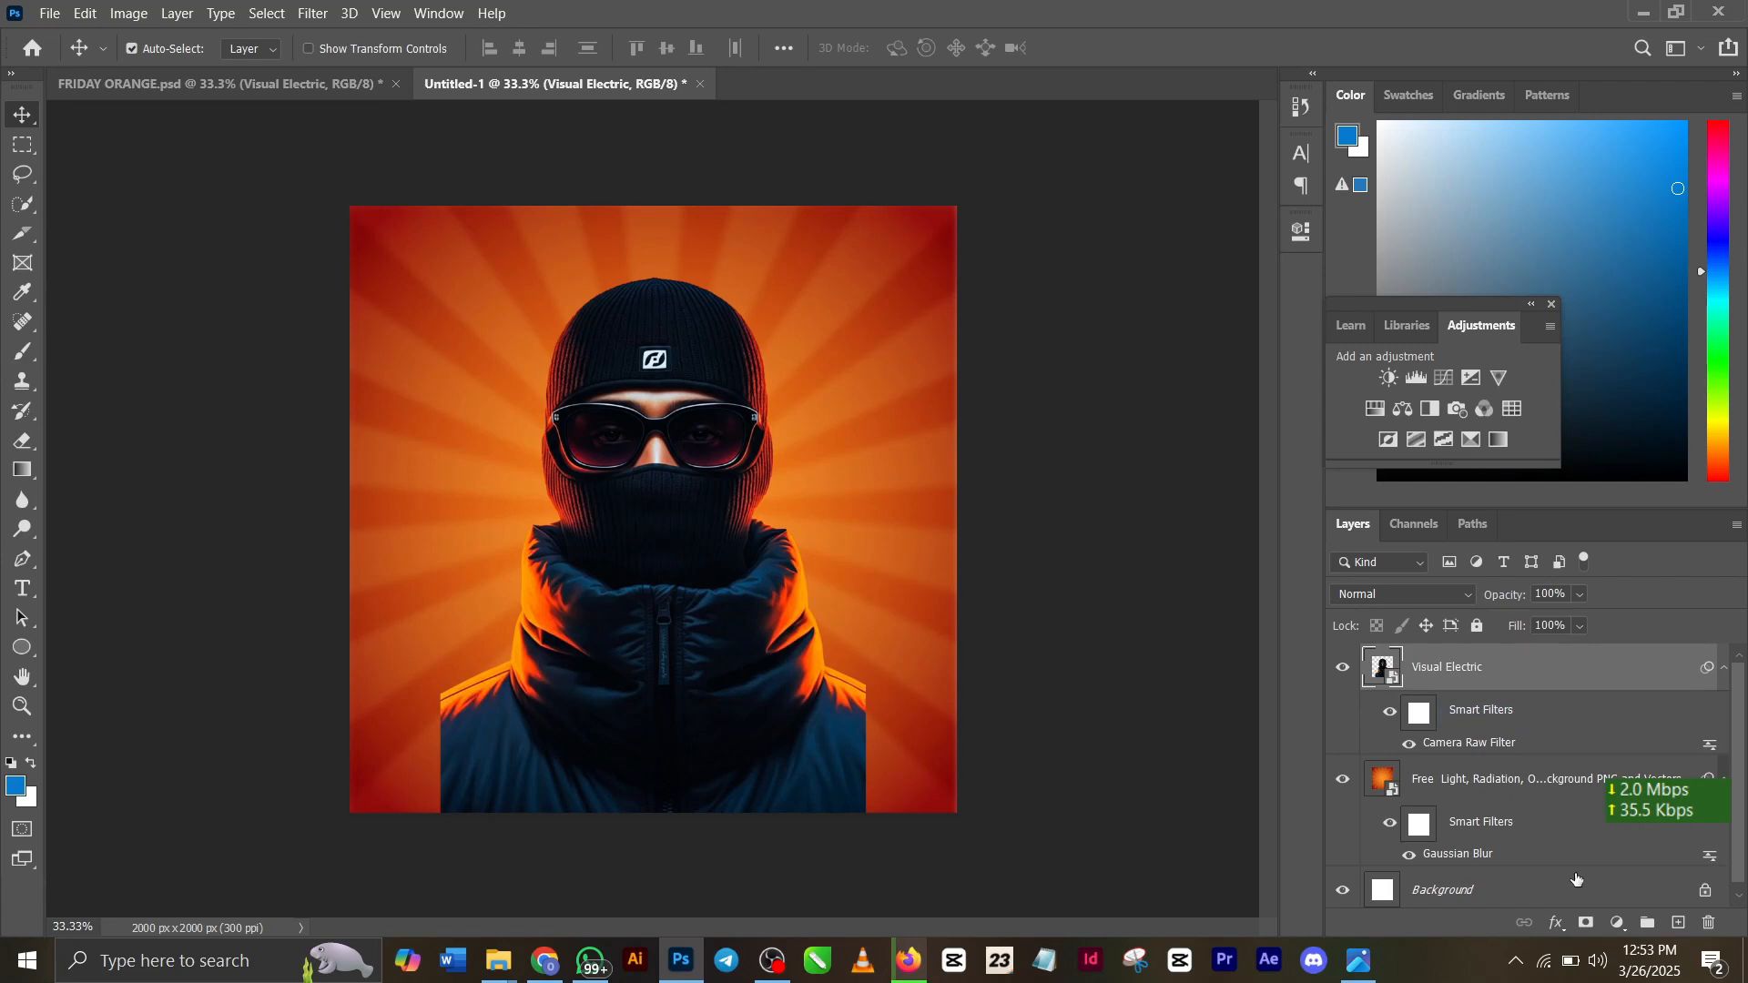
click(1588, 923)
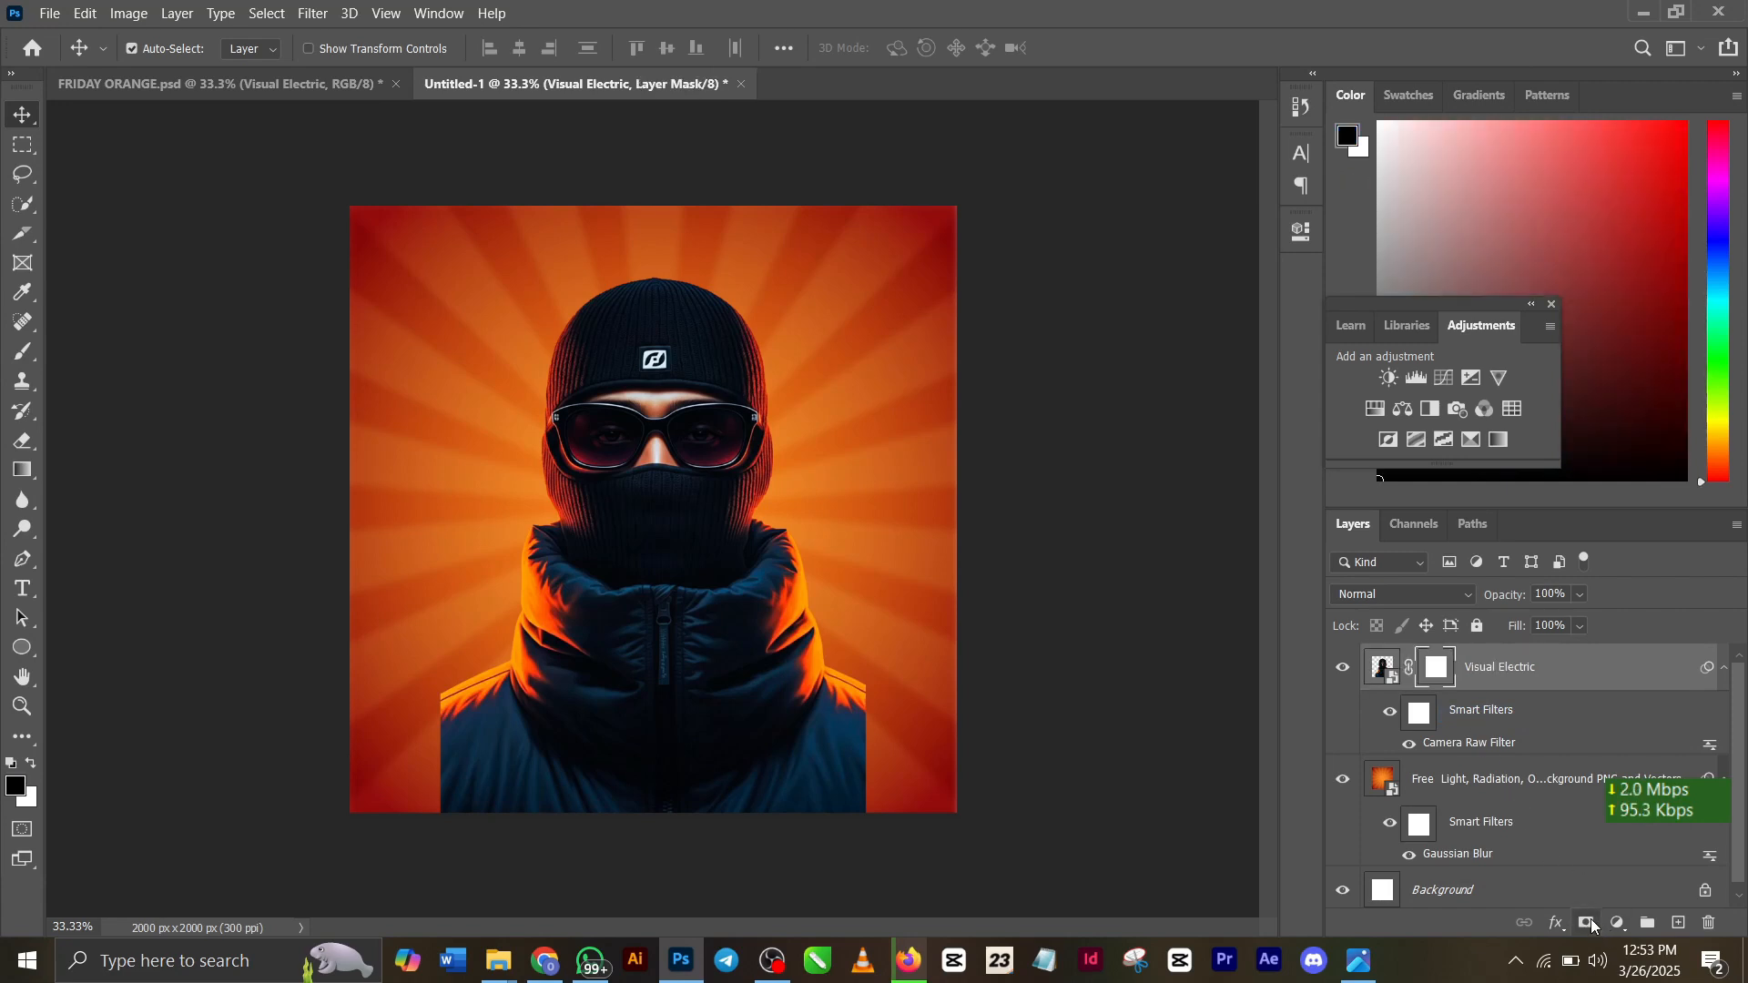
Step: Fade the jacket's right and left shoulder edges with short black-to-transparent linear gradients on the layer mask
click(23, 472)
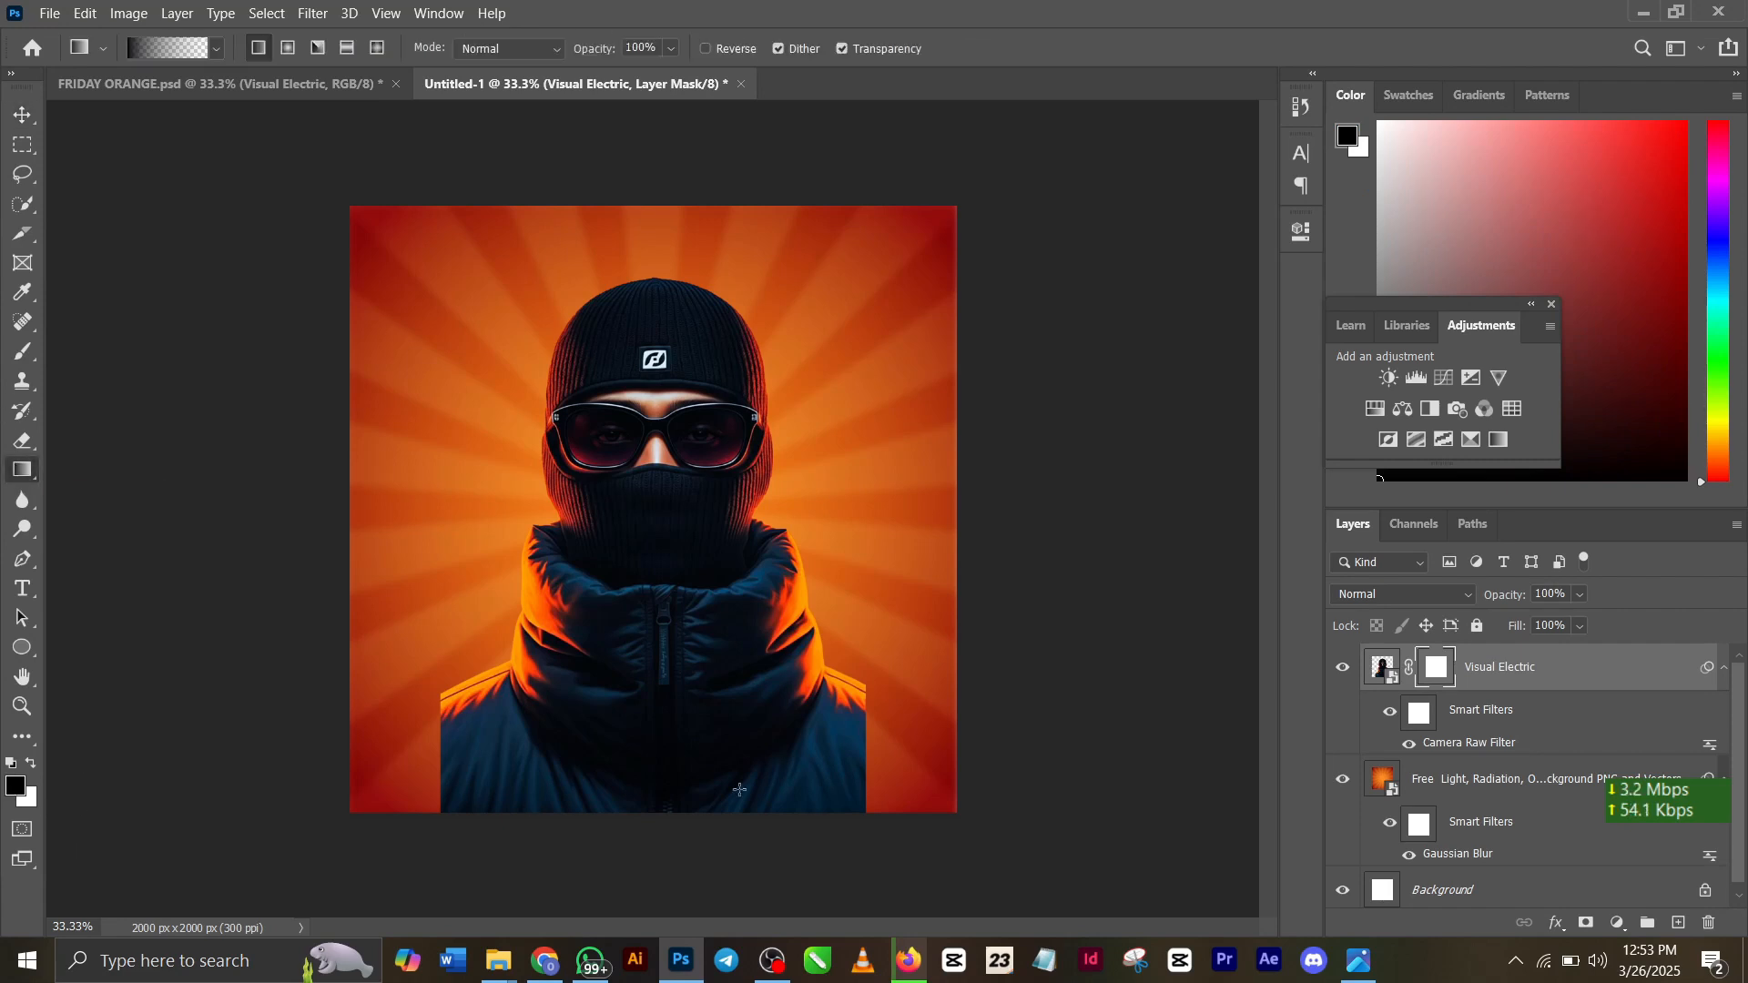
drag(835, 743, 833, 754)
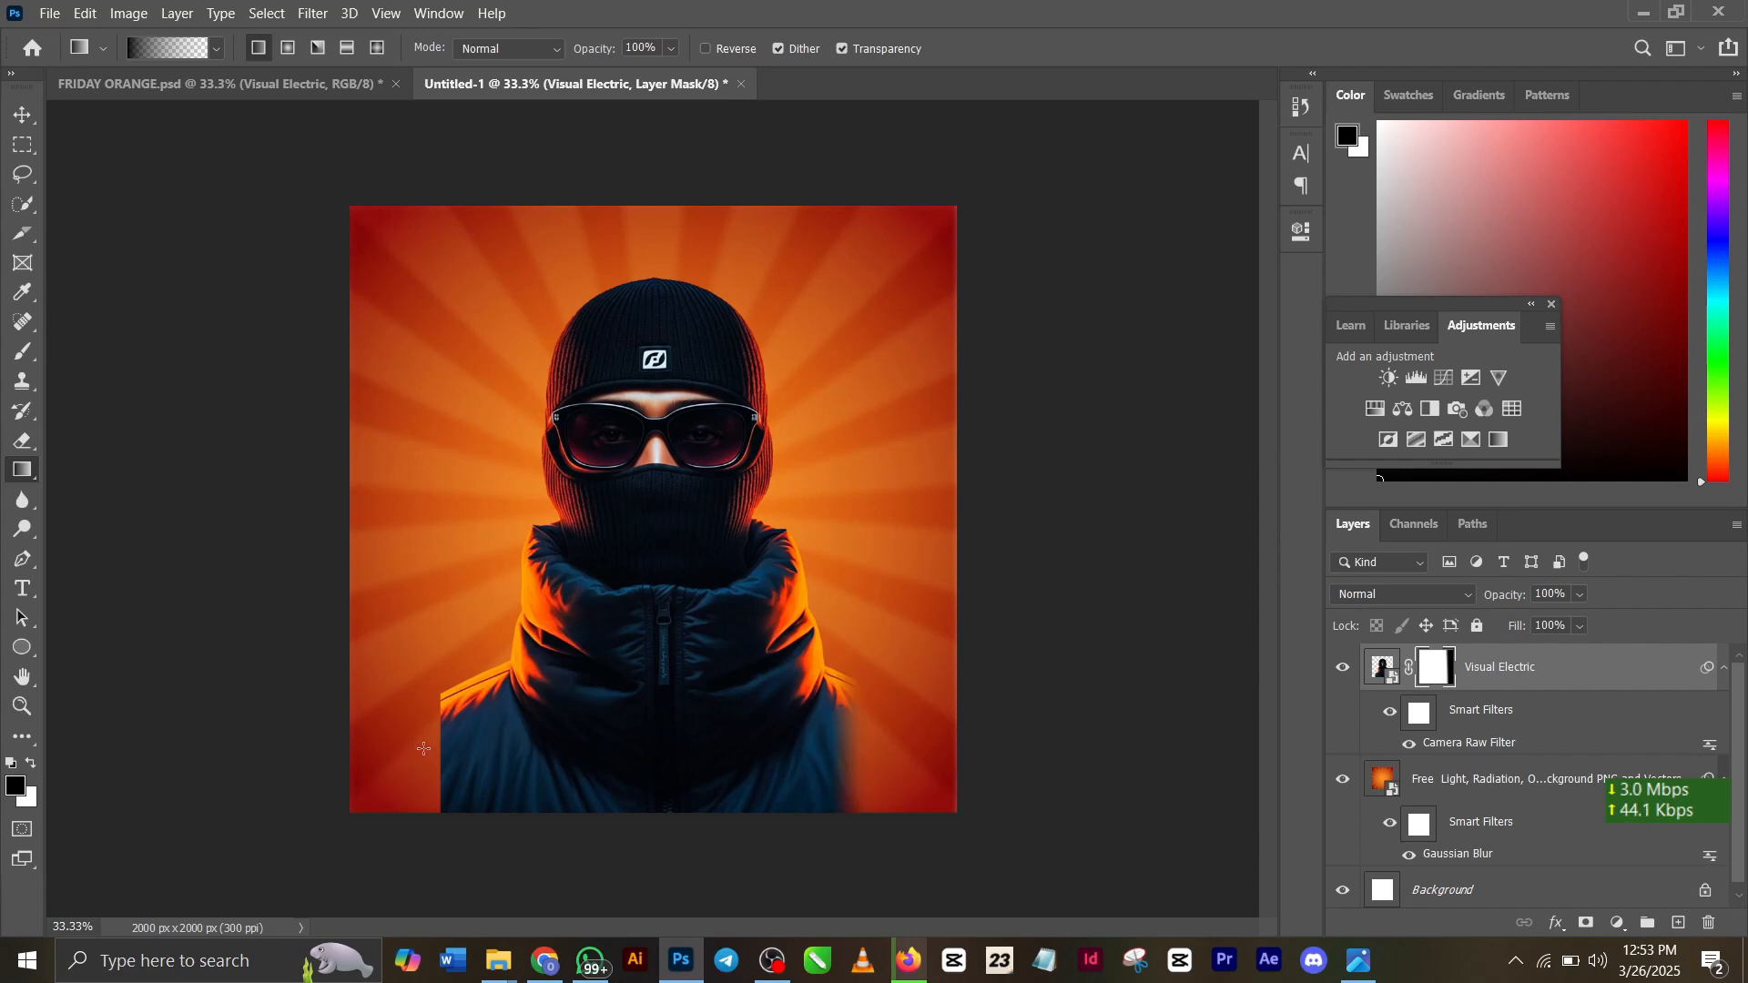
drag(423, 749, 469, 762)
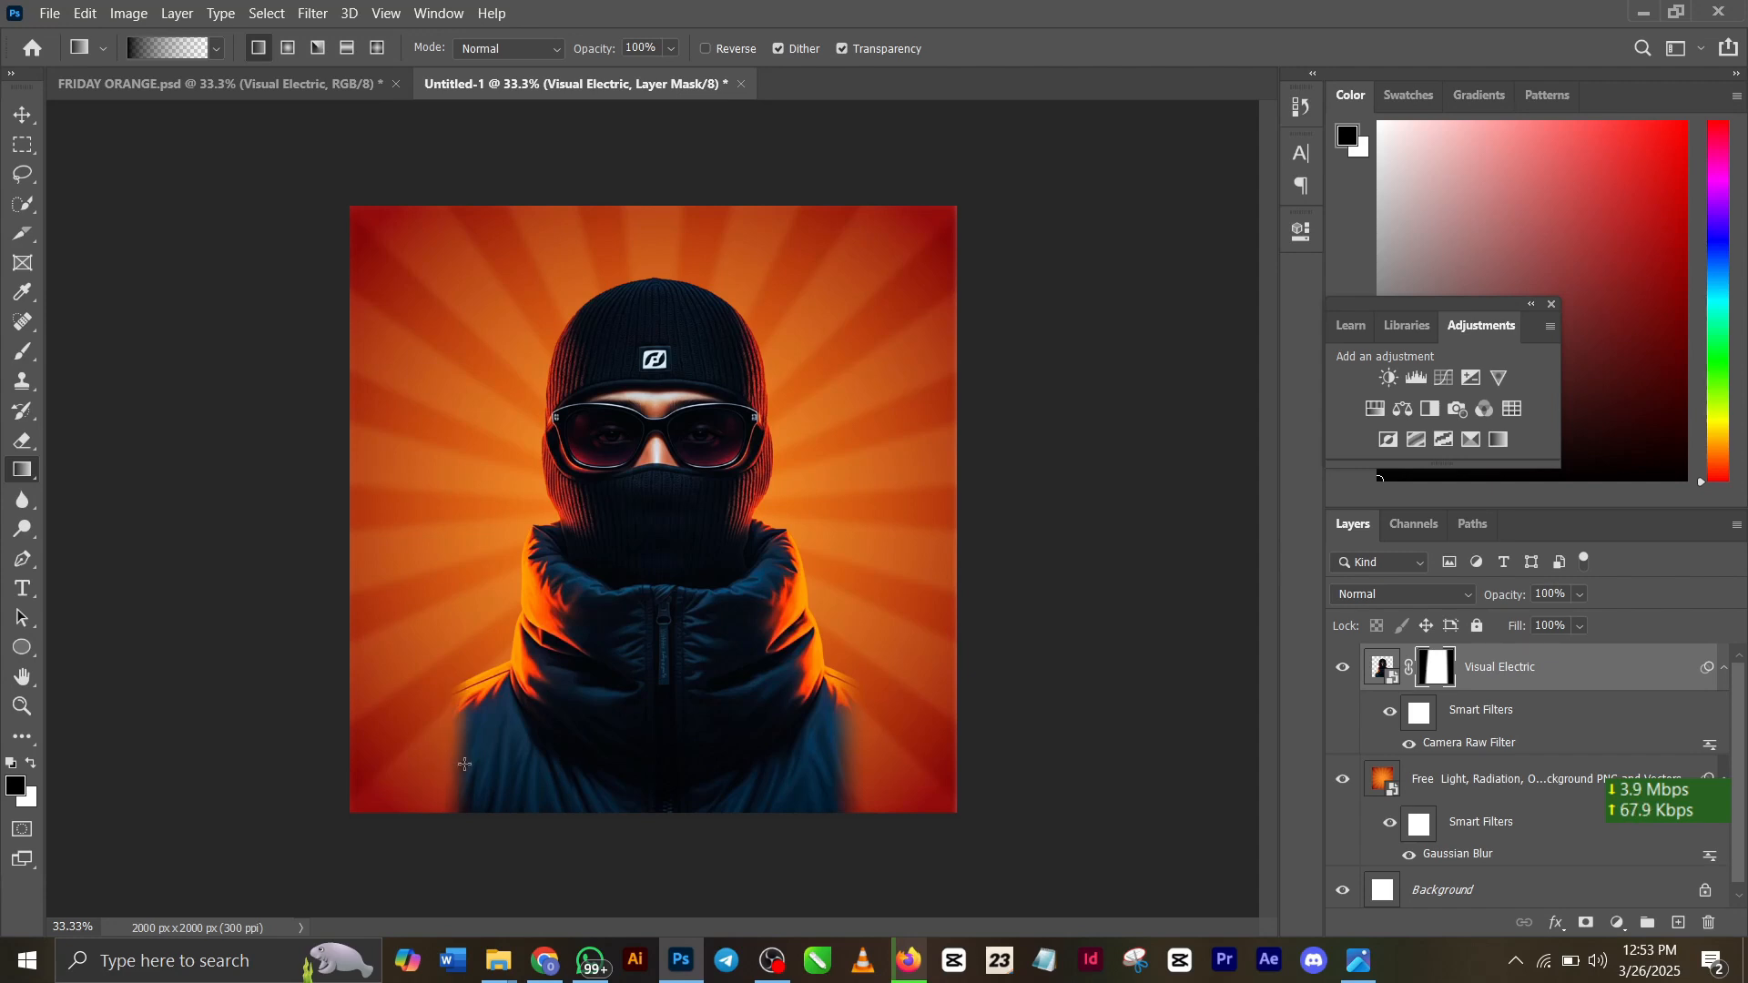
Step: Check the Color Fill 1 vignette in FRIDAY ORANGE.psd, then add a black (000000) Solid Color fill layer above Visual Electric in Untitled-1
click(20, 116)
click(200, 83)
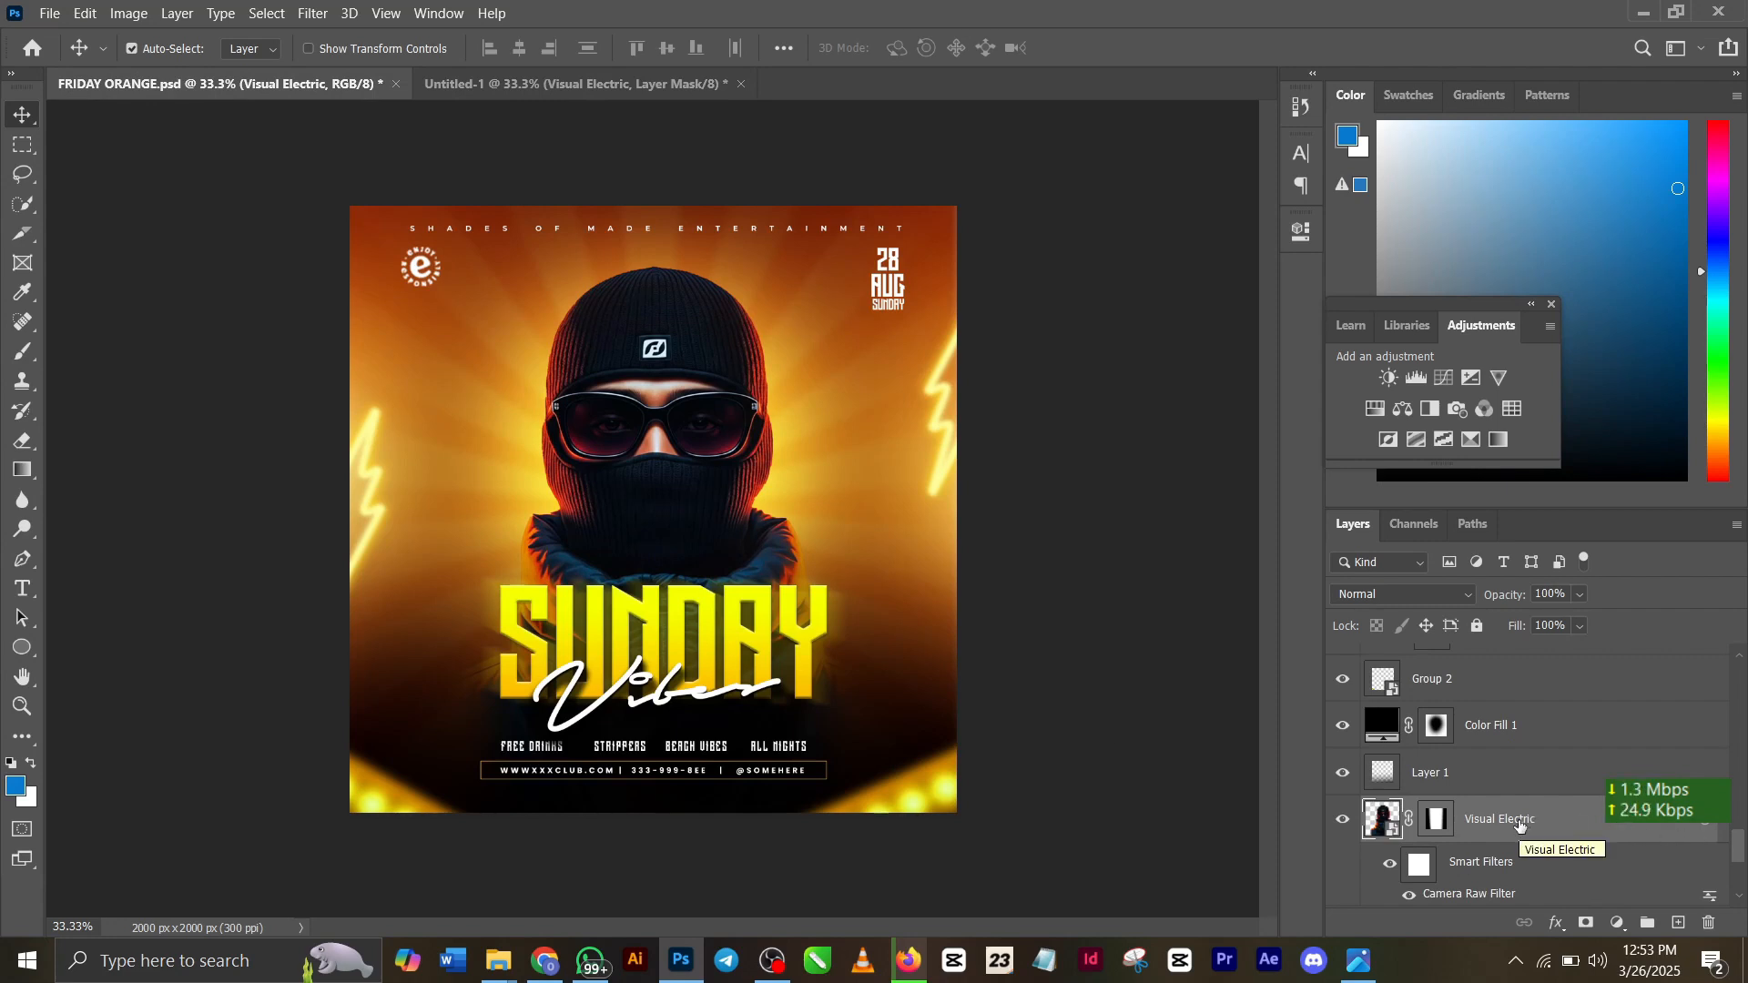
click(1523, 722)
click(575, 86)
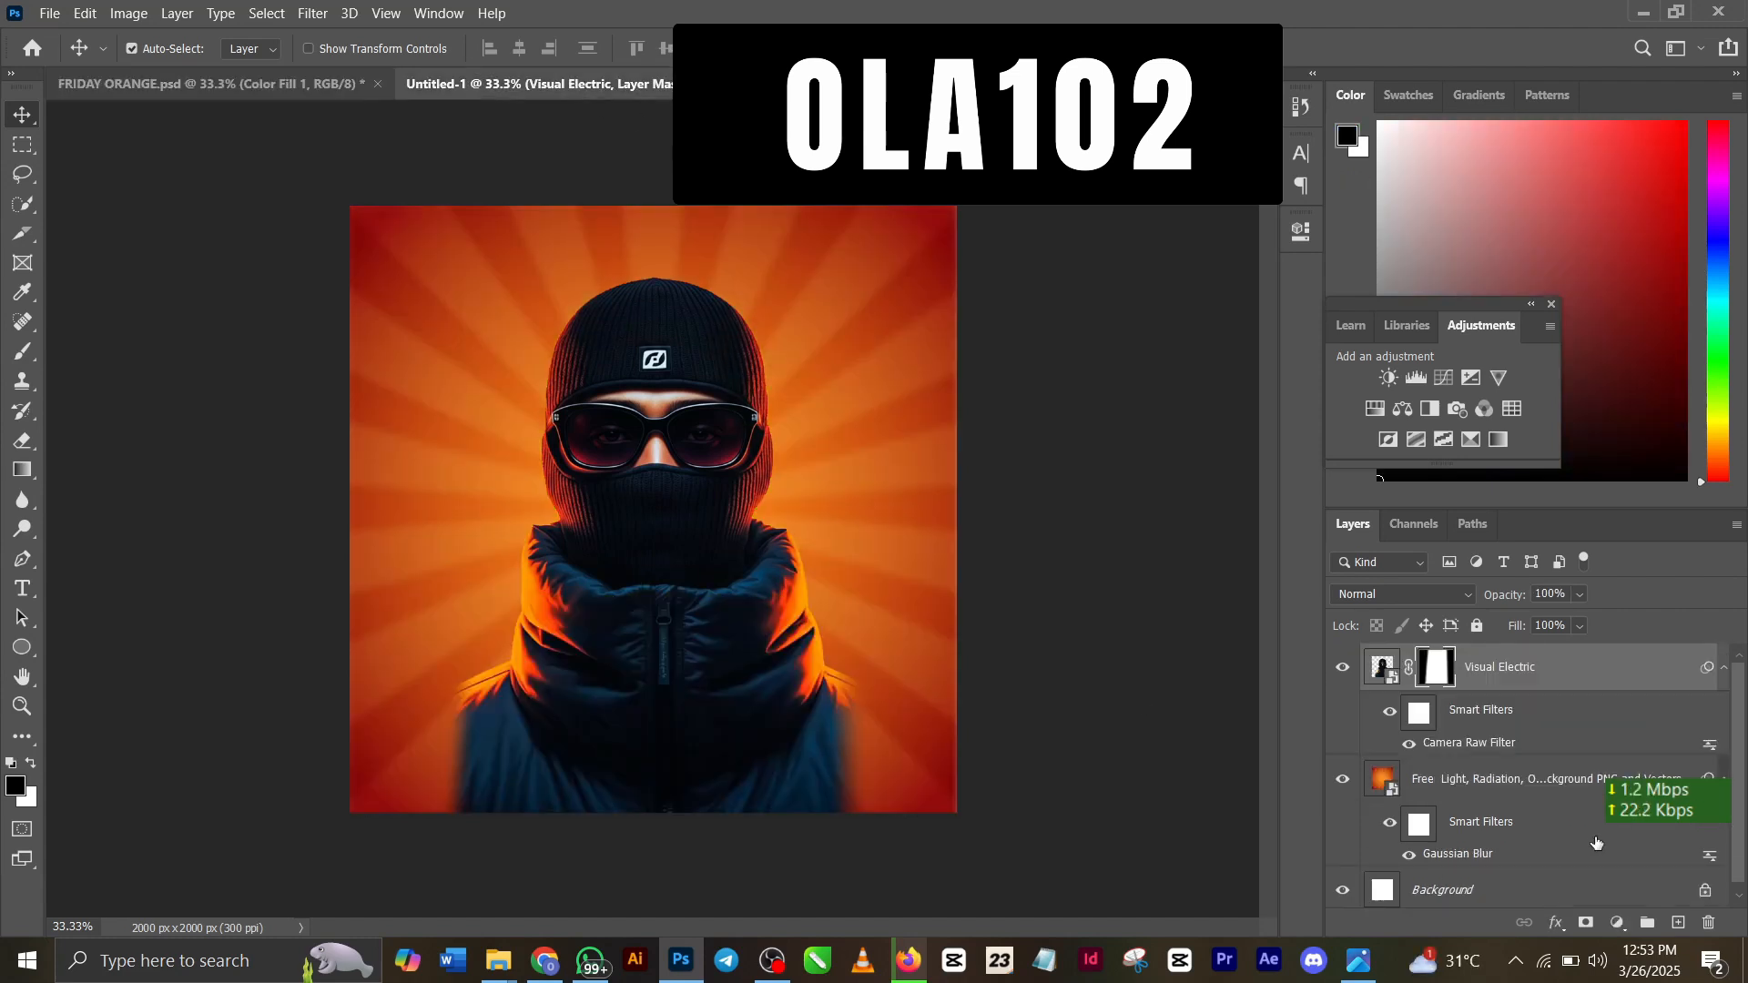
click(1680, 922)
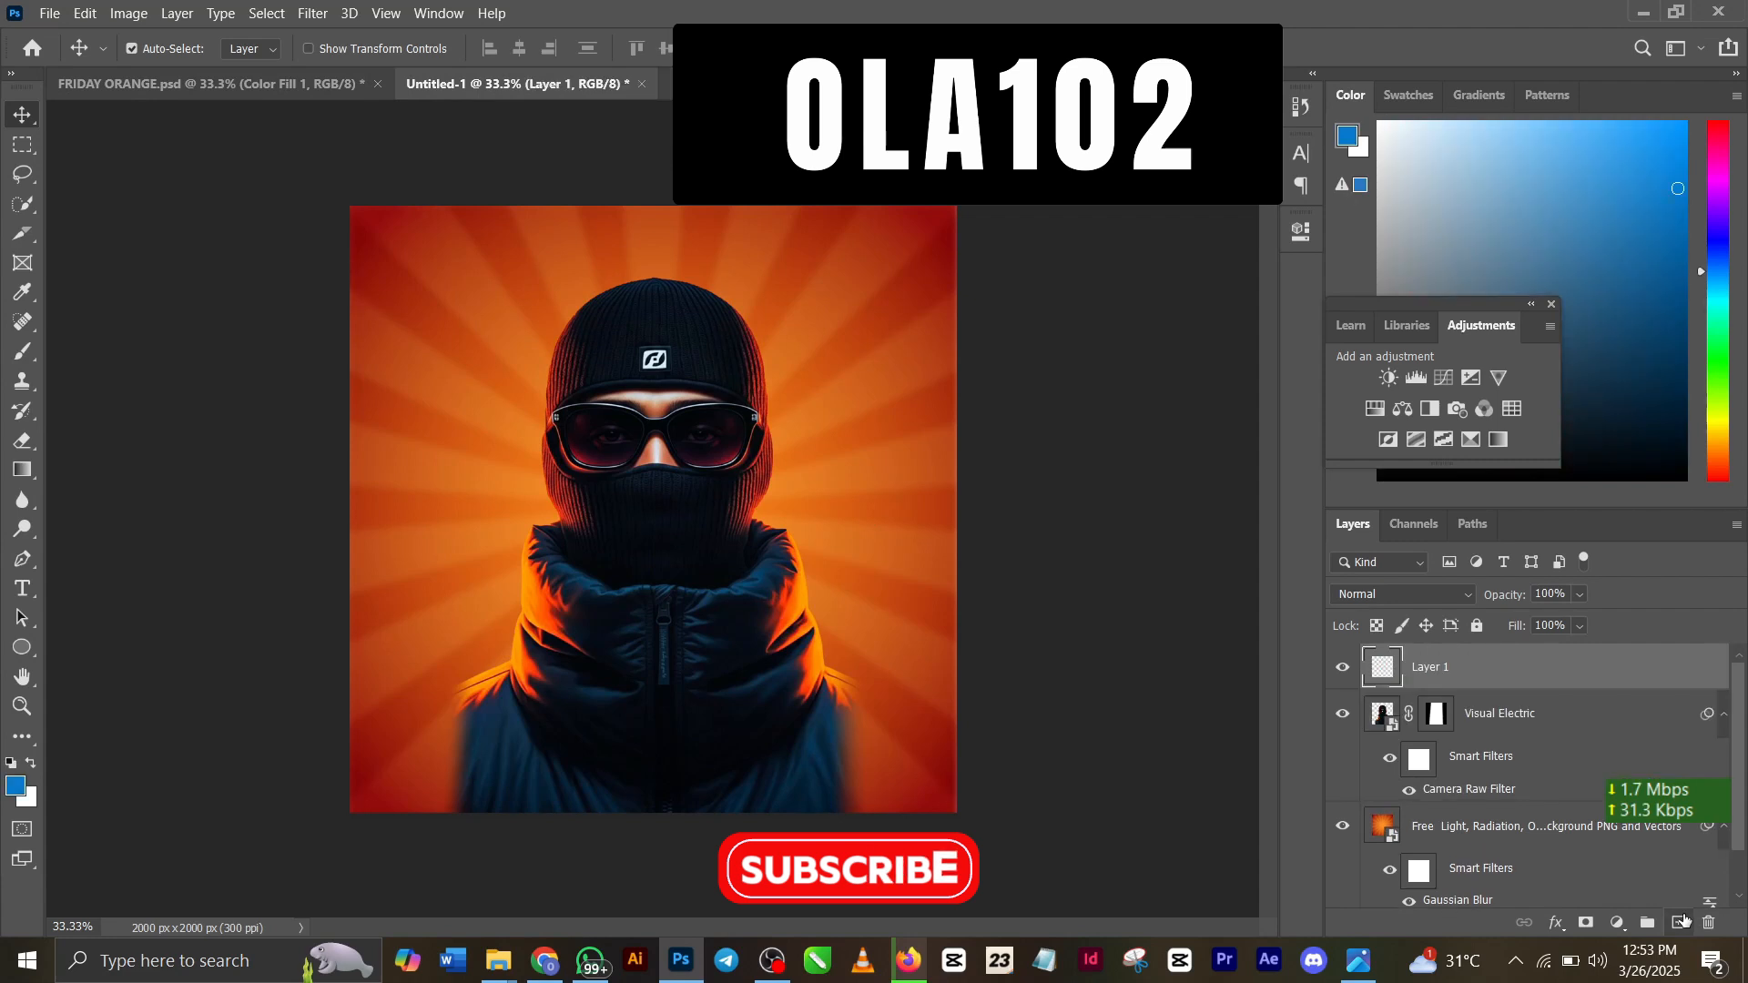
click(17, 763)
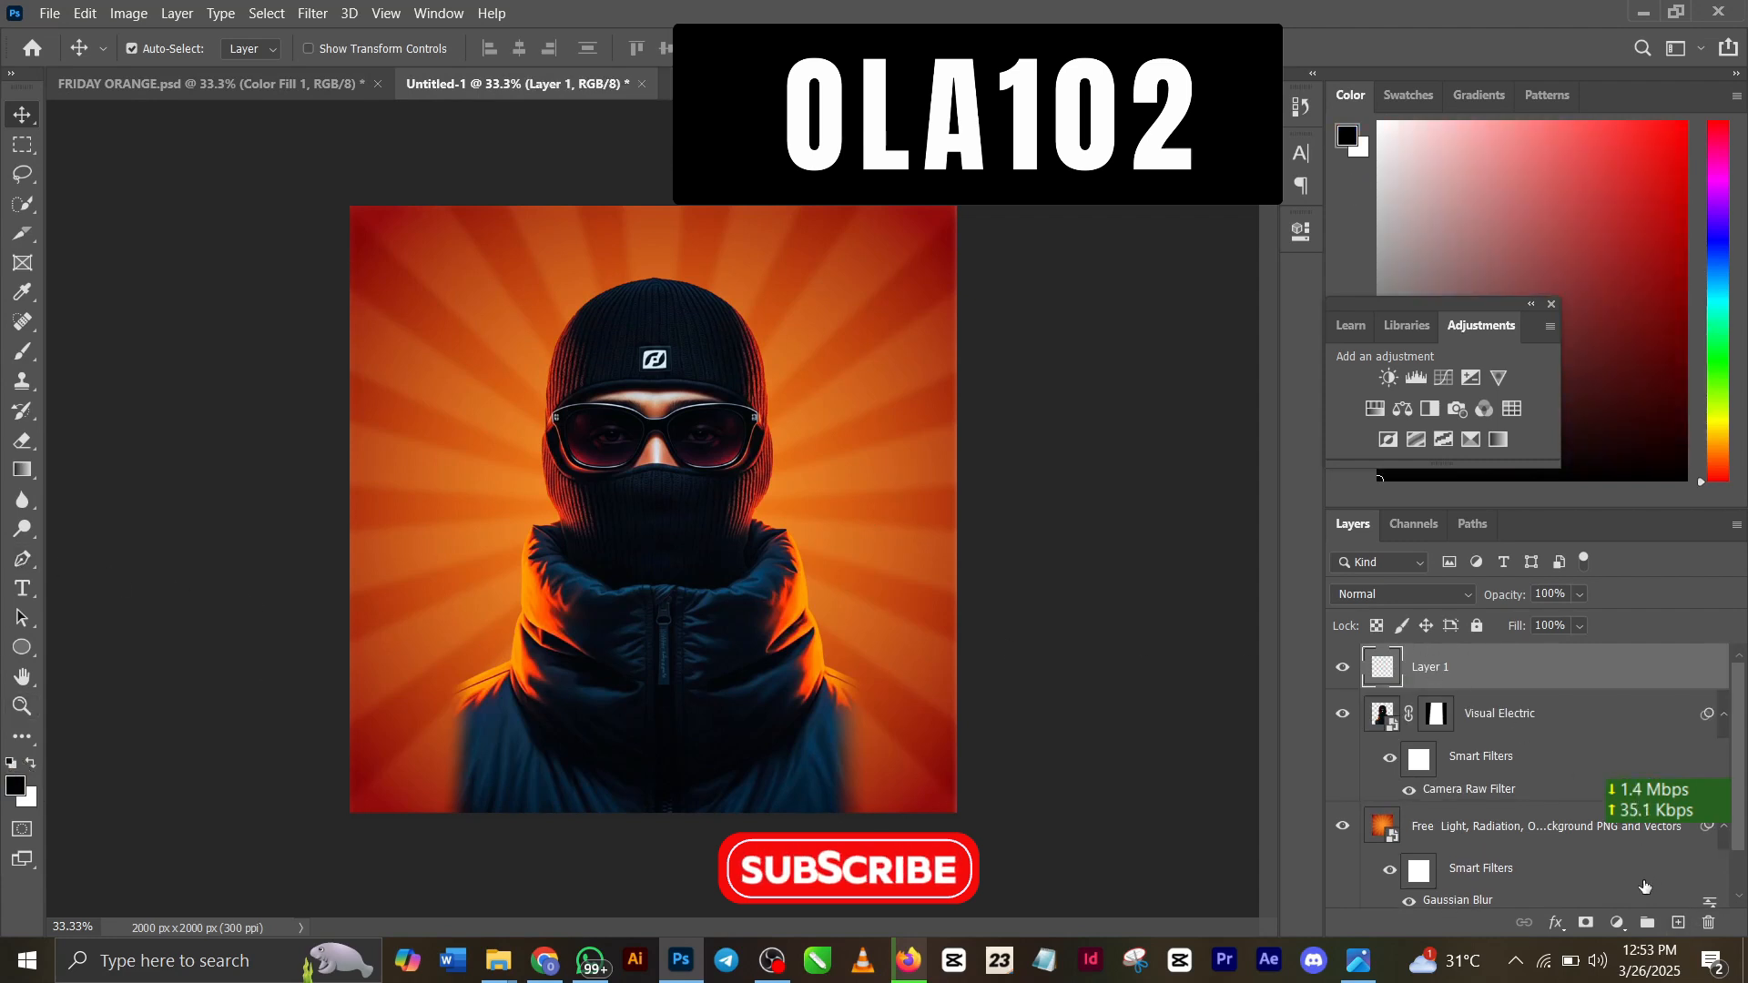
click(1618, 922)
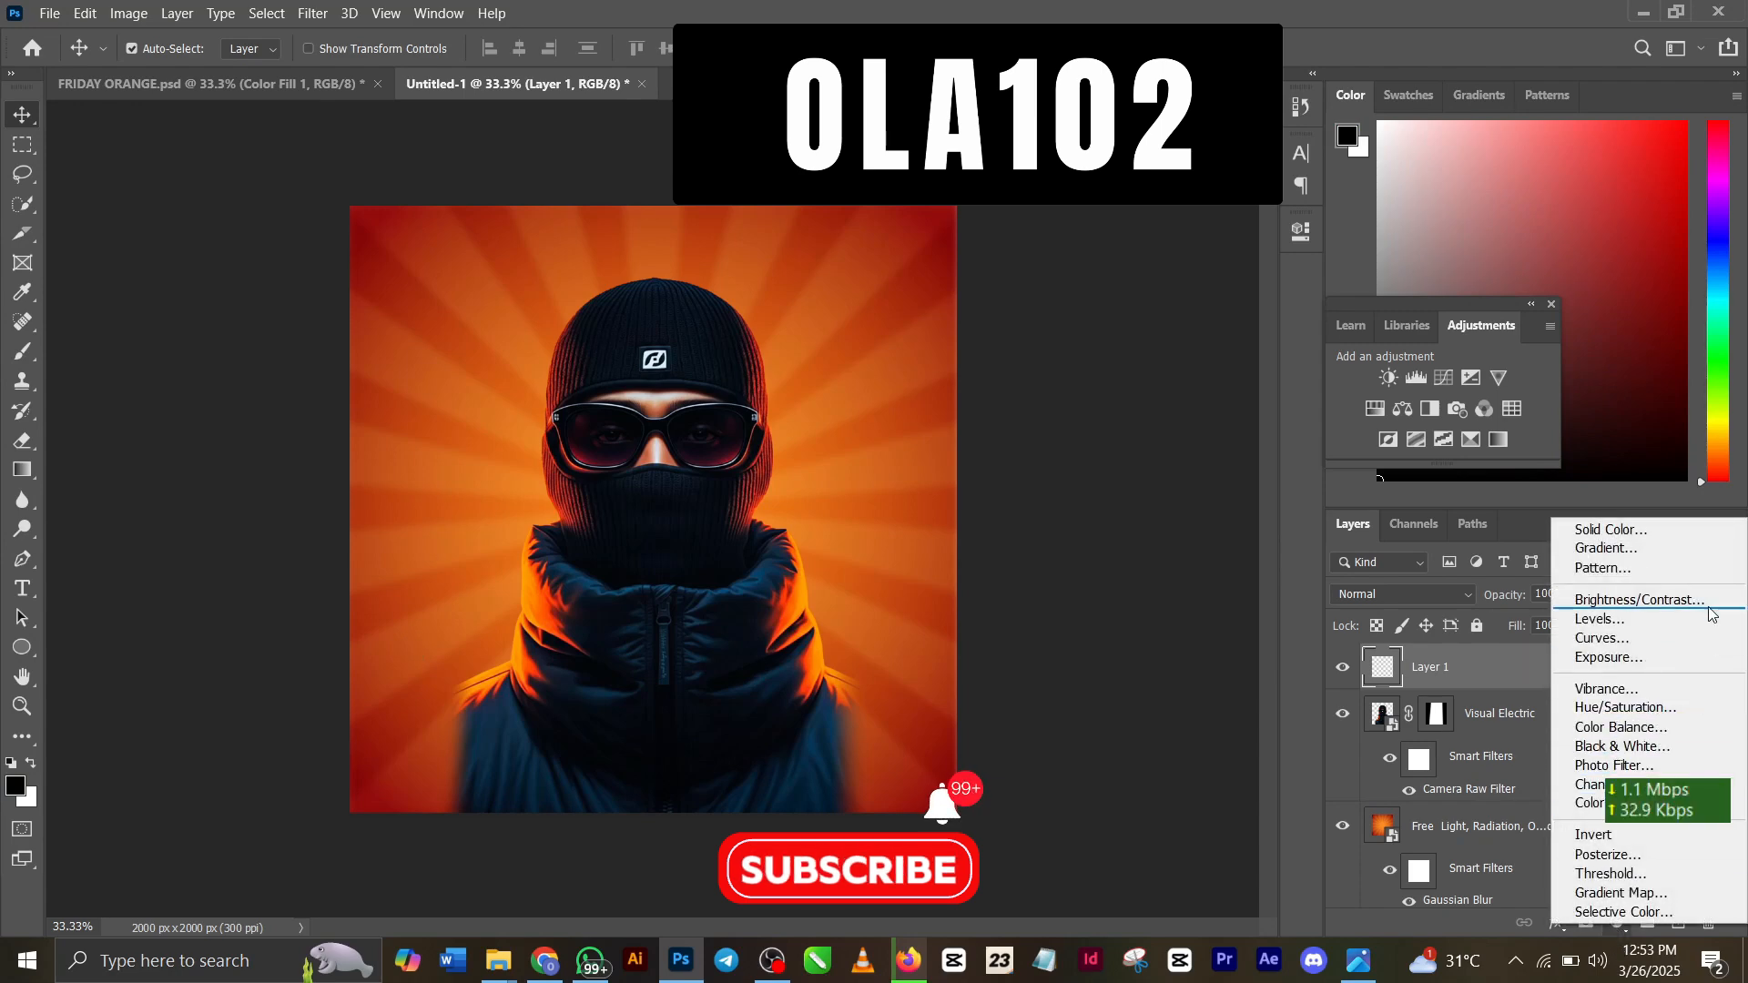
click(1699, 530)
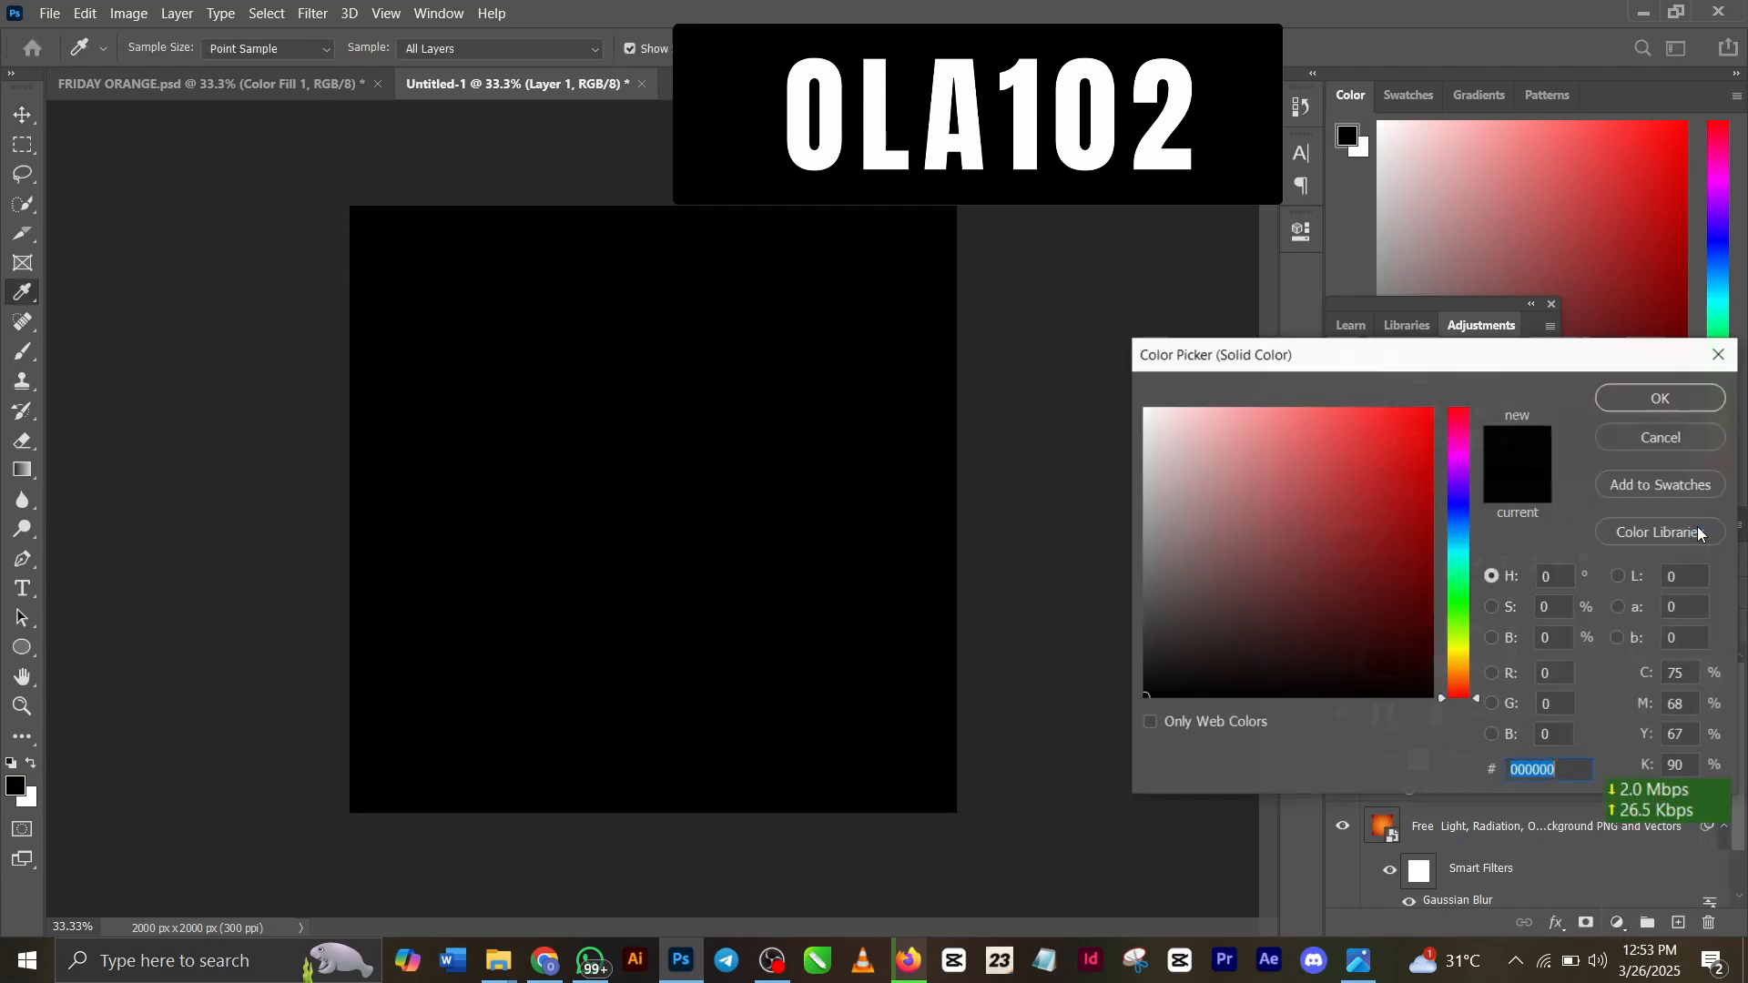
click(1652, 400)
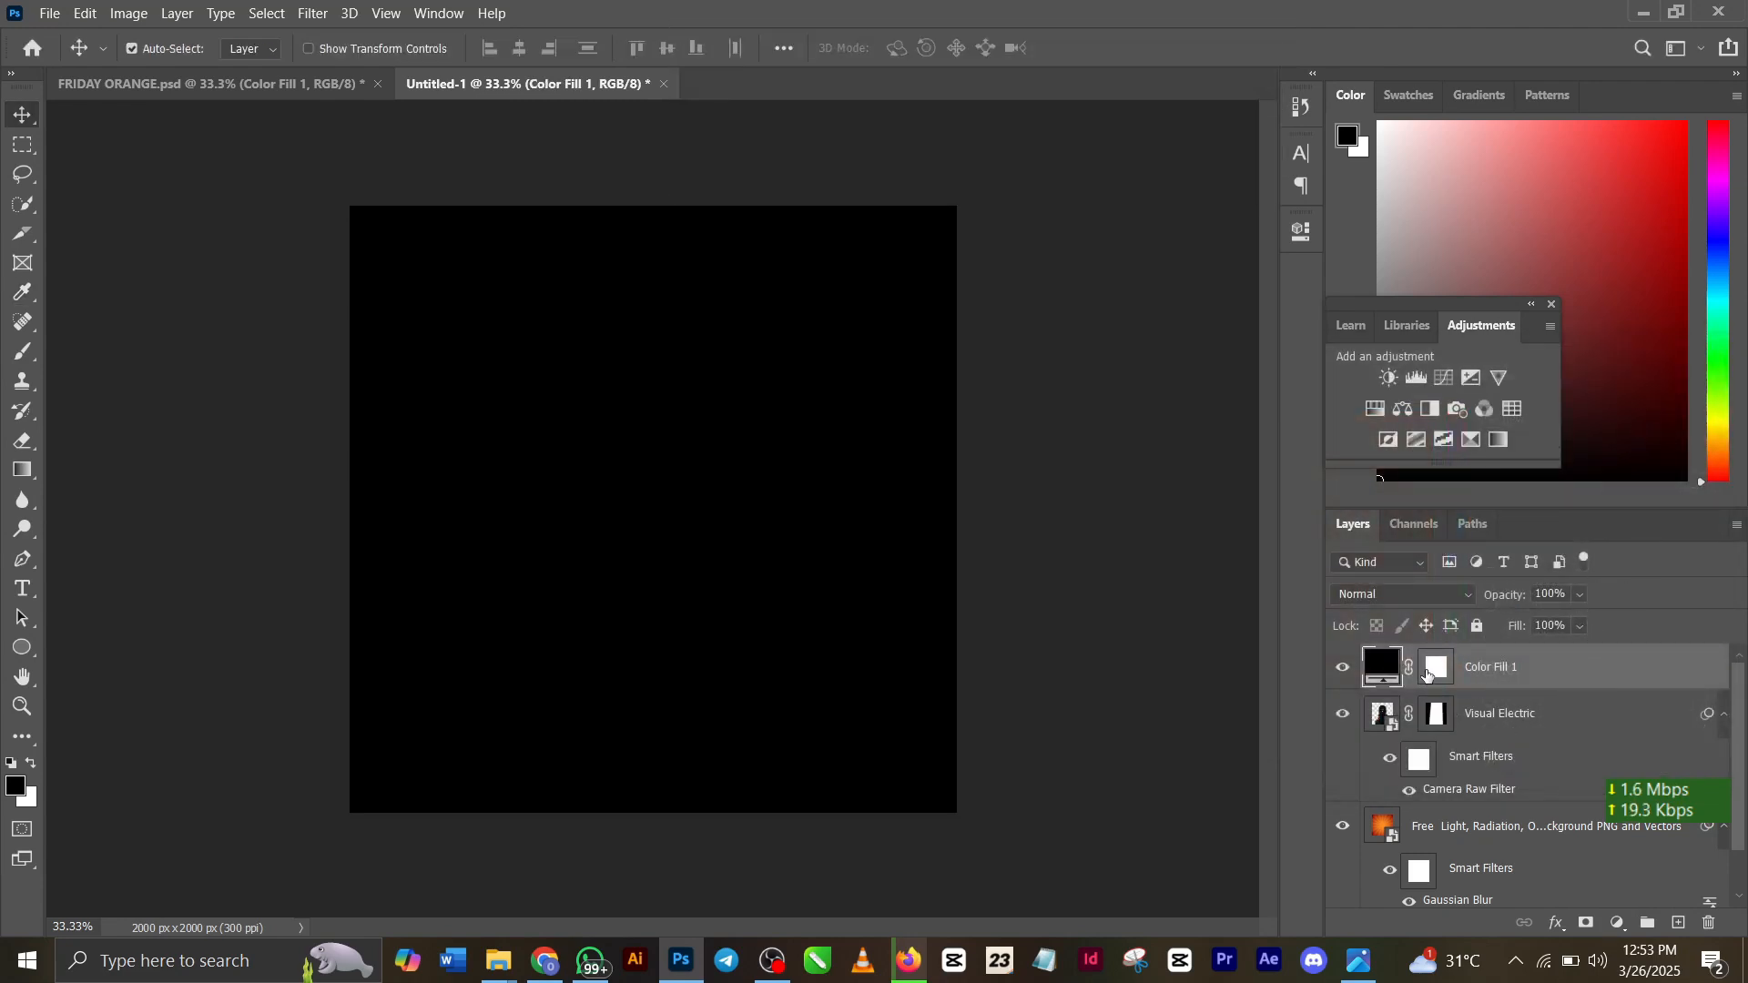
Step: Reveal the figure through the black fill with one 2000 px soft black brush dab centred on the face in the layer mask
click(1428, 674)
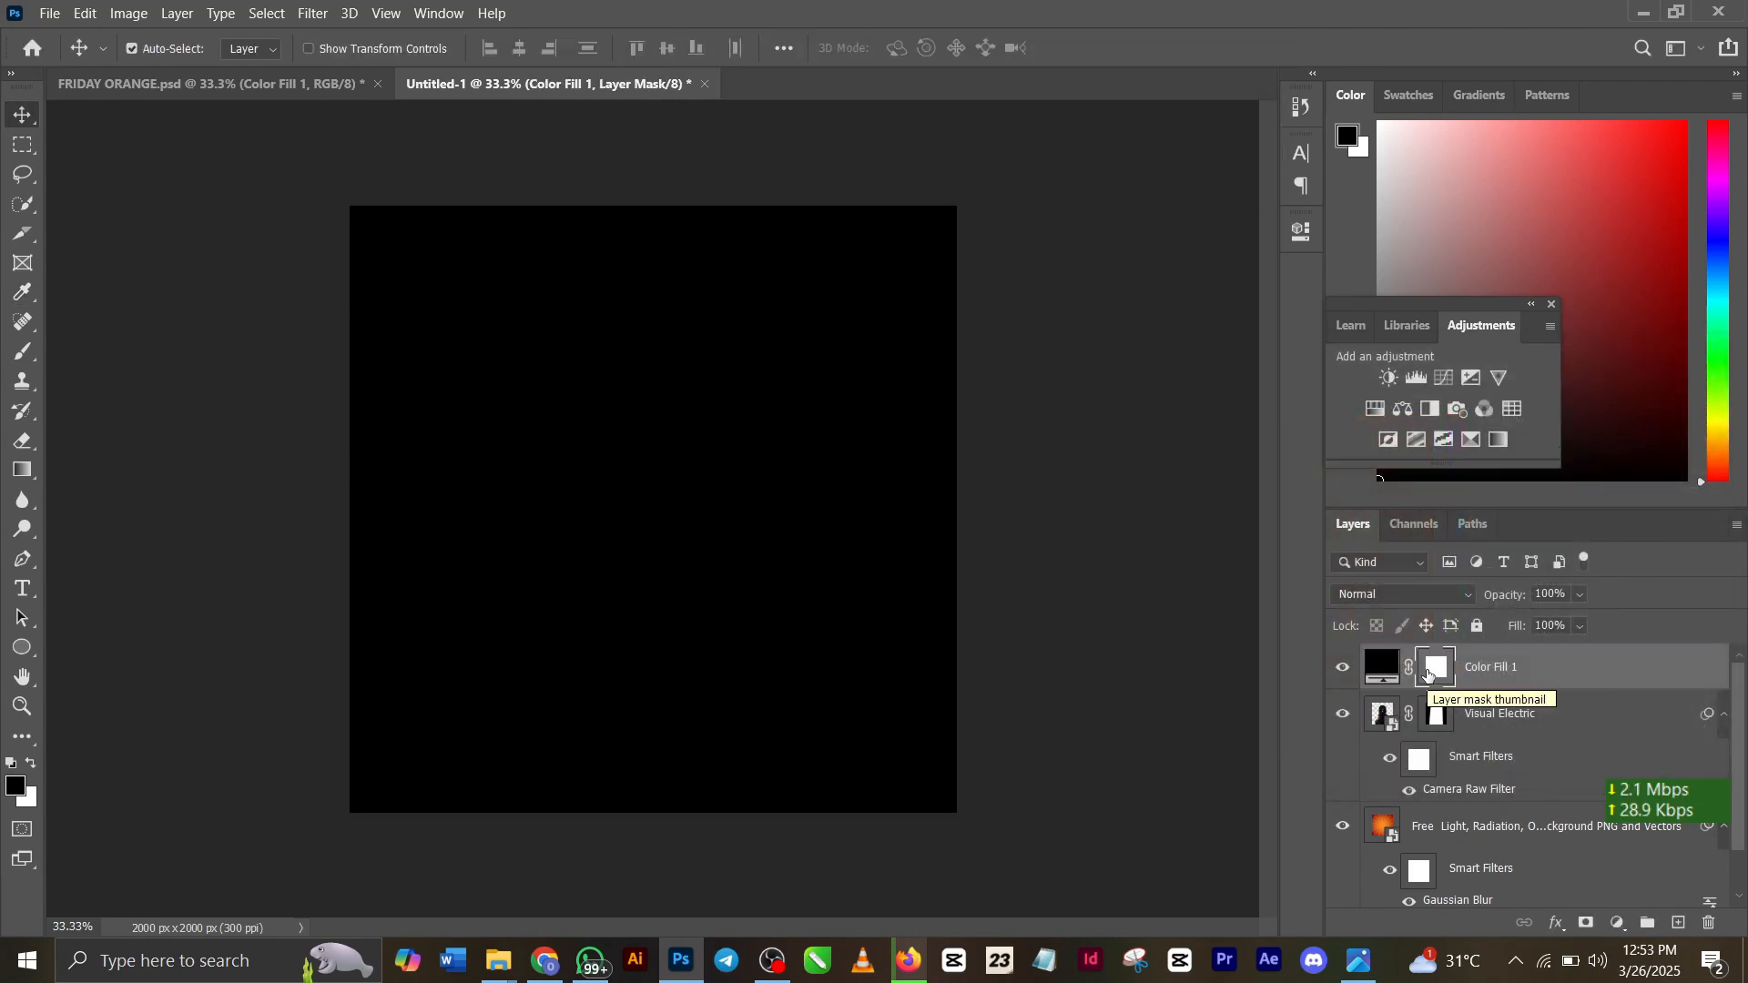
key(b)
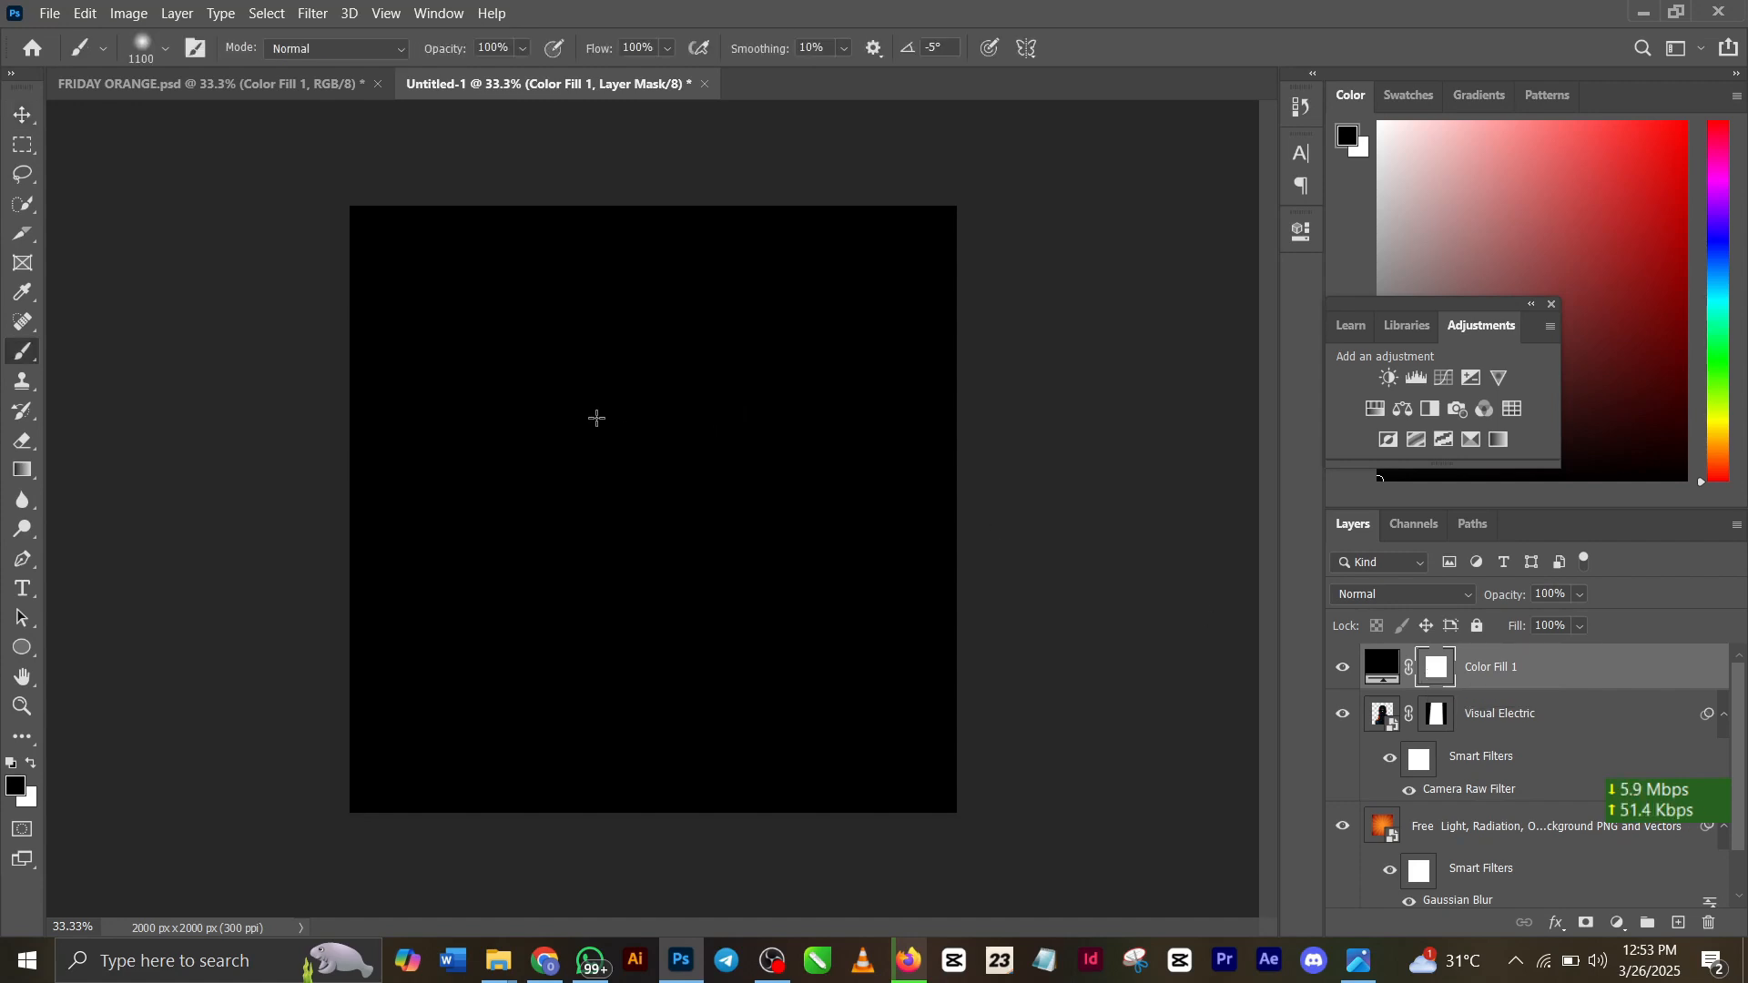
key(bracketright)
key(bracketright)
key(bracketright)
key(bracketright)
key(bracketright)
click(602, 430)
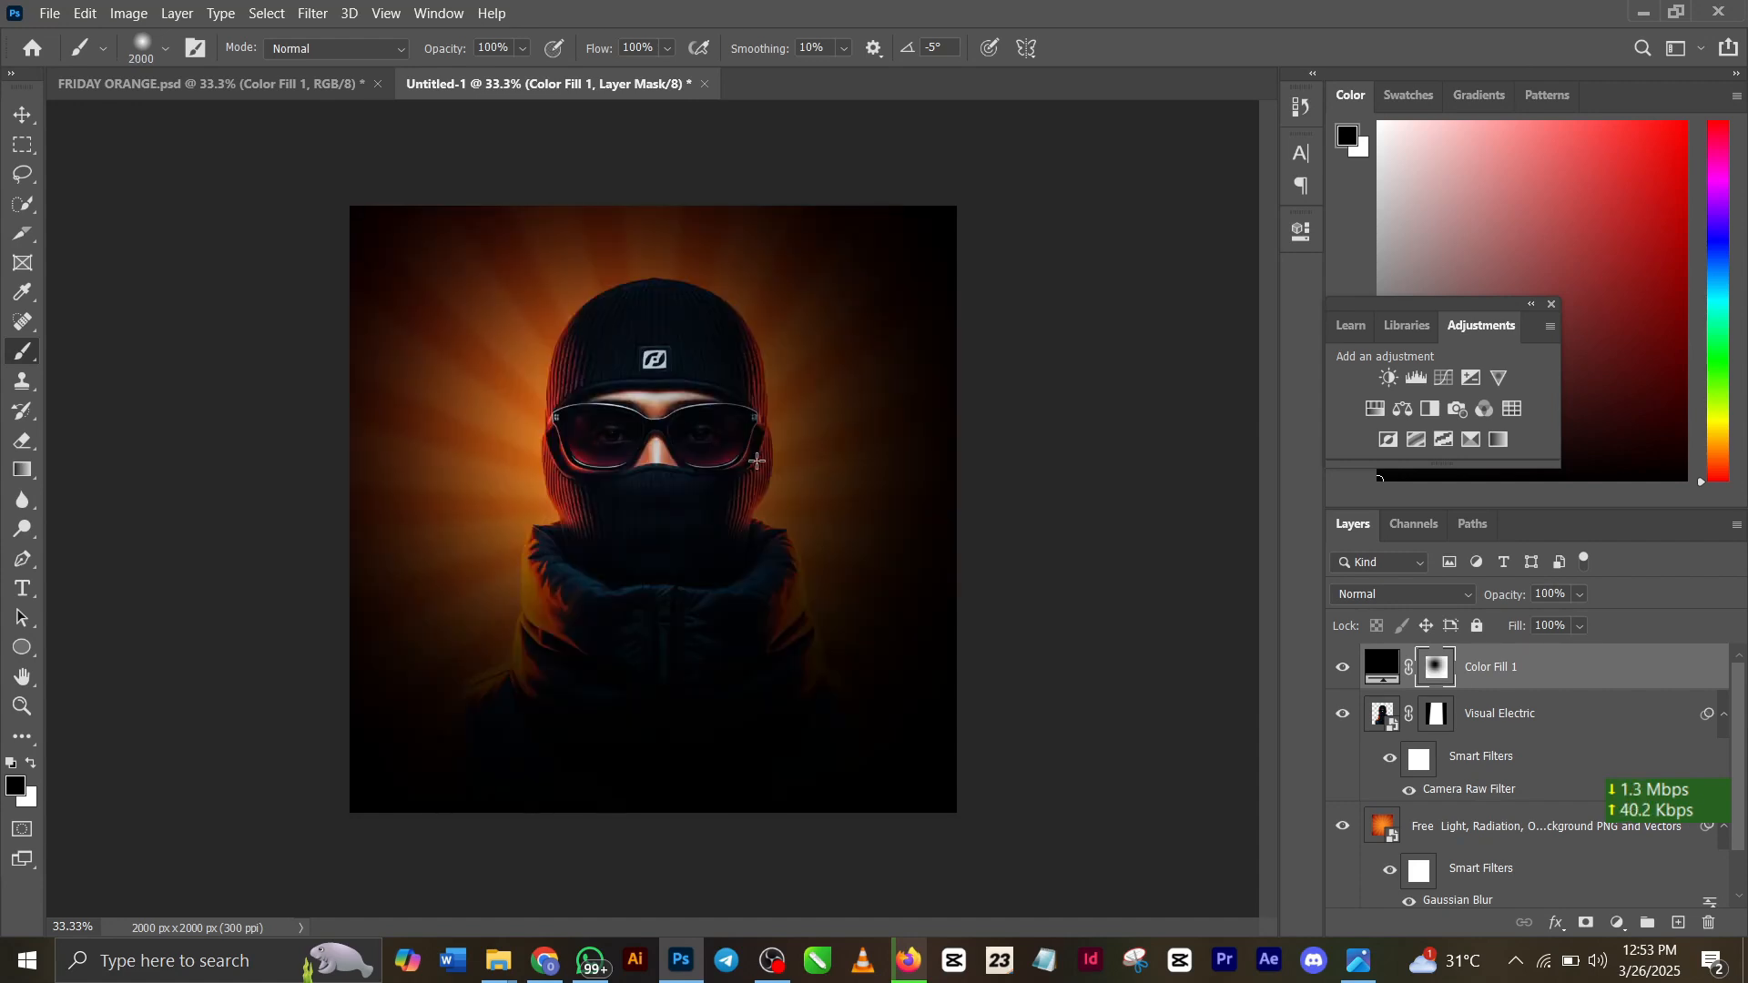
key(ctrl+z)
click(668, 468)
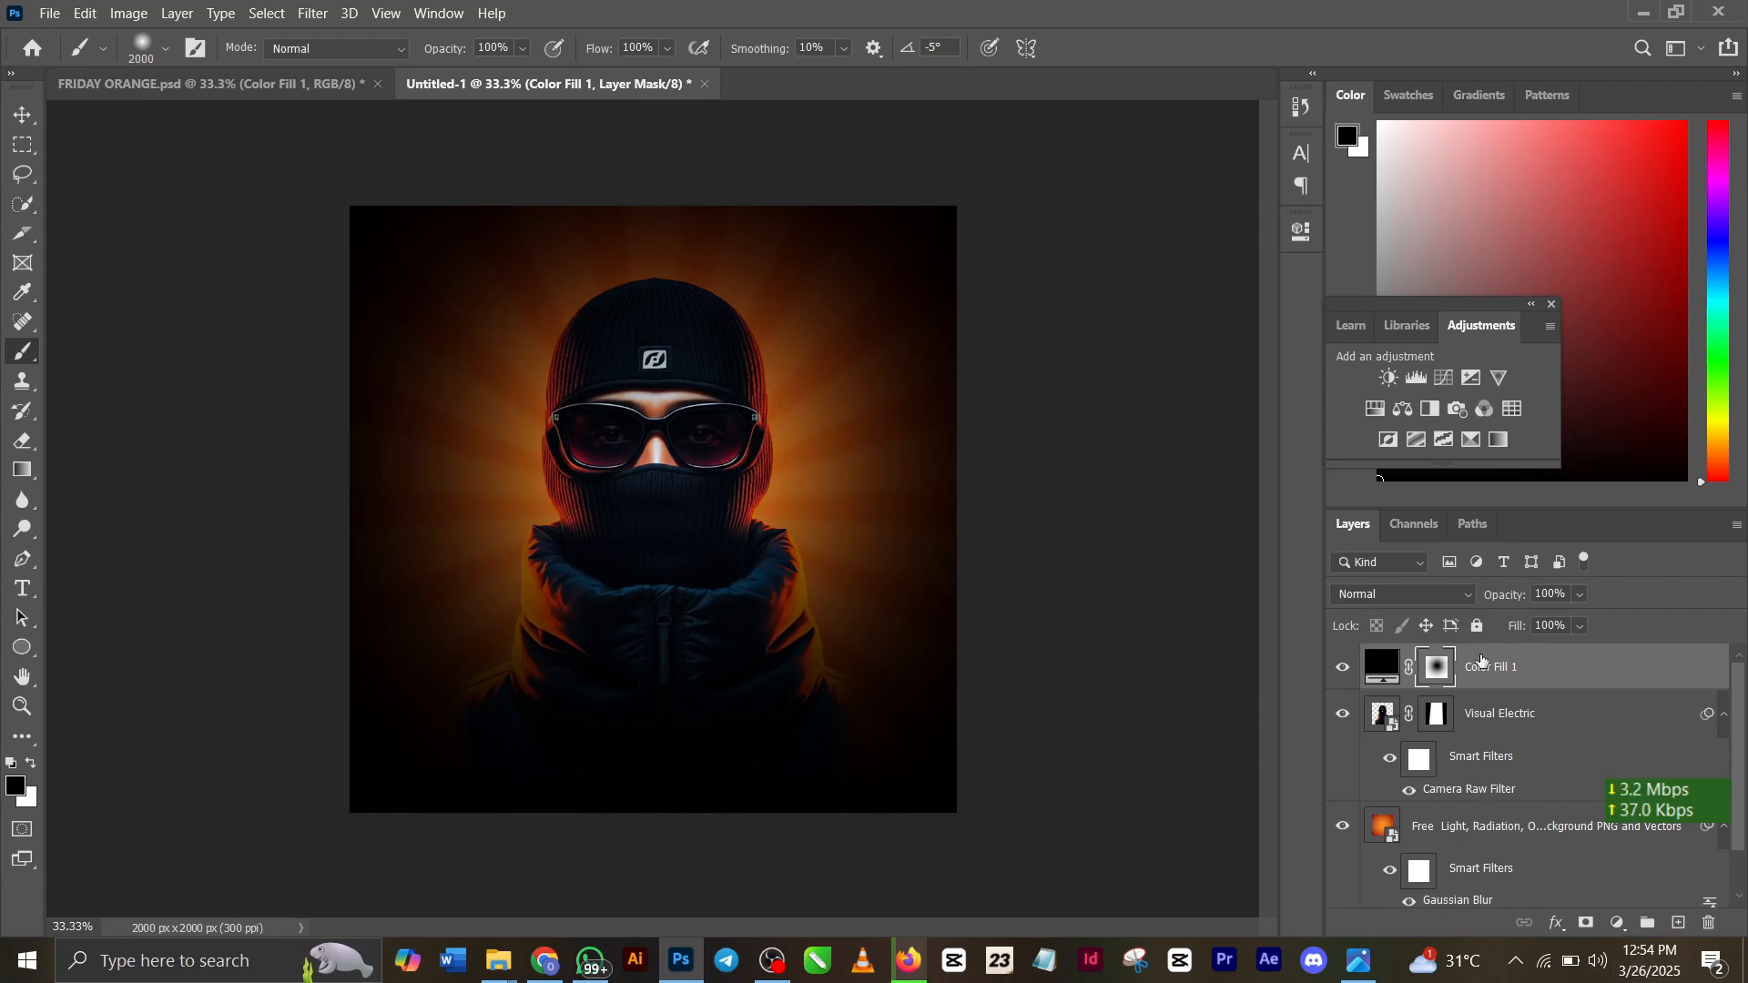
Step: Try lowering Color Fill 1's opacity to 72% and widening the revealed area with more 2000 px black dabs on its mask
drag(1497, 597, 1494, 597)
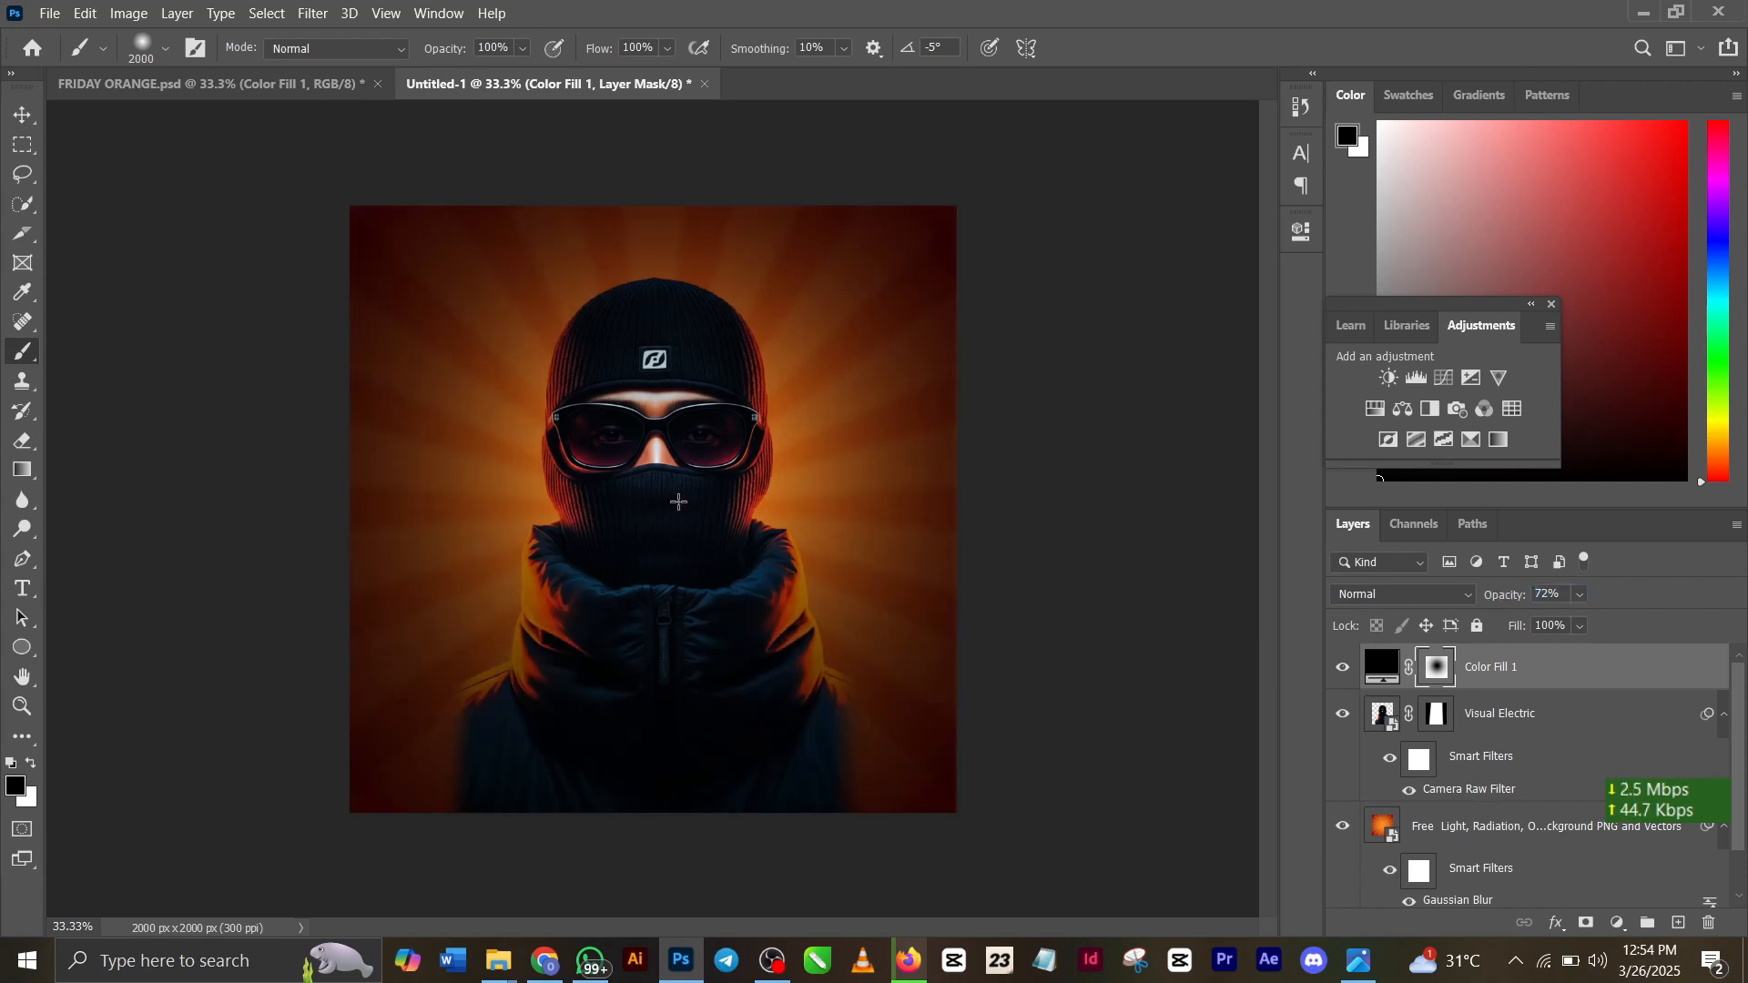
click(646, 440)
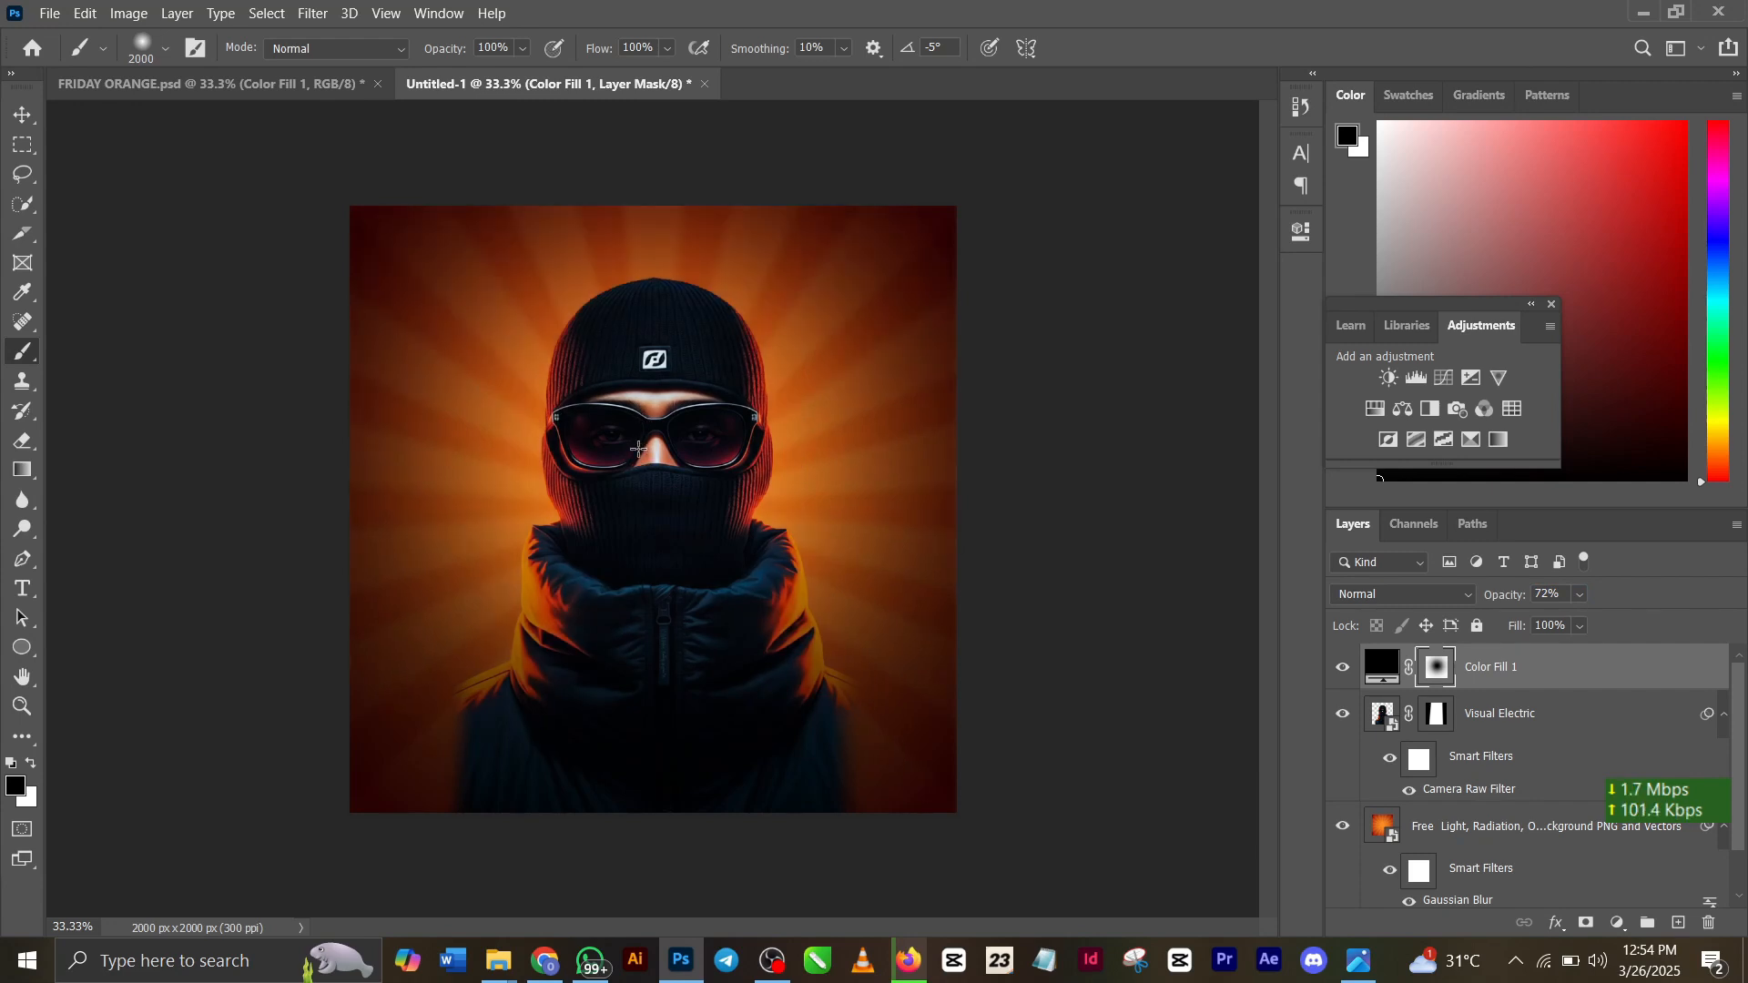
click(648, 465)
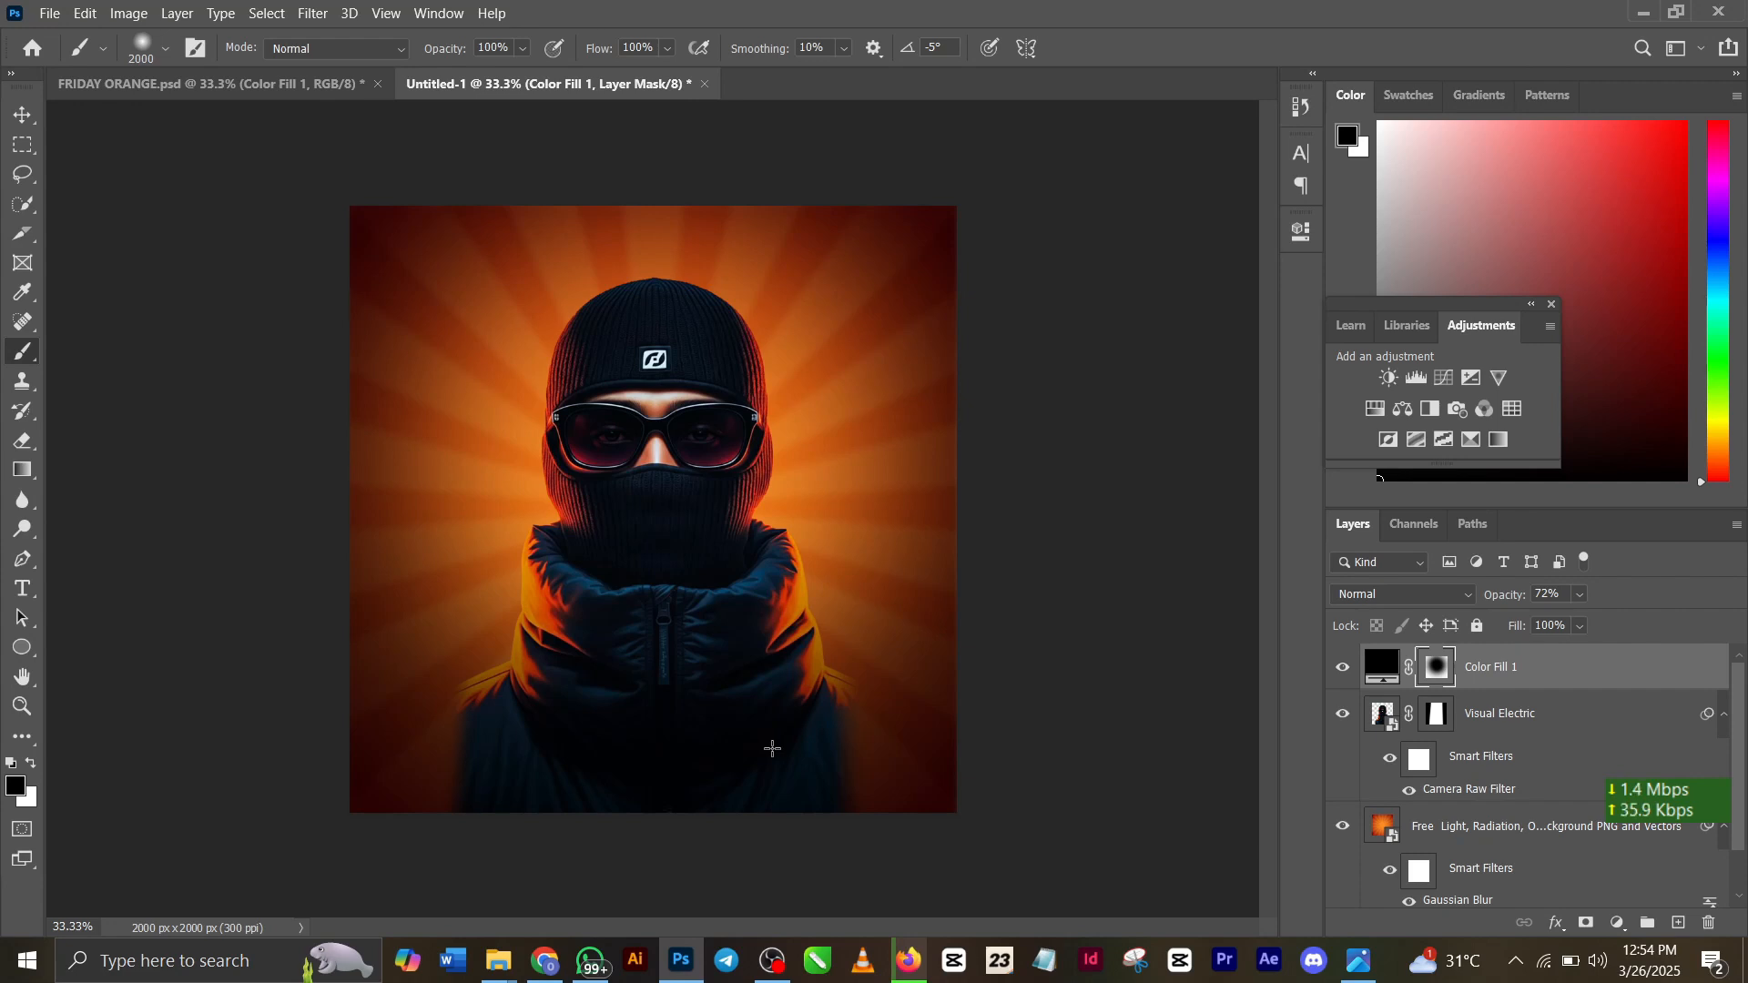
key(ctrl+z)
key(ctrl+z)
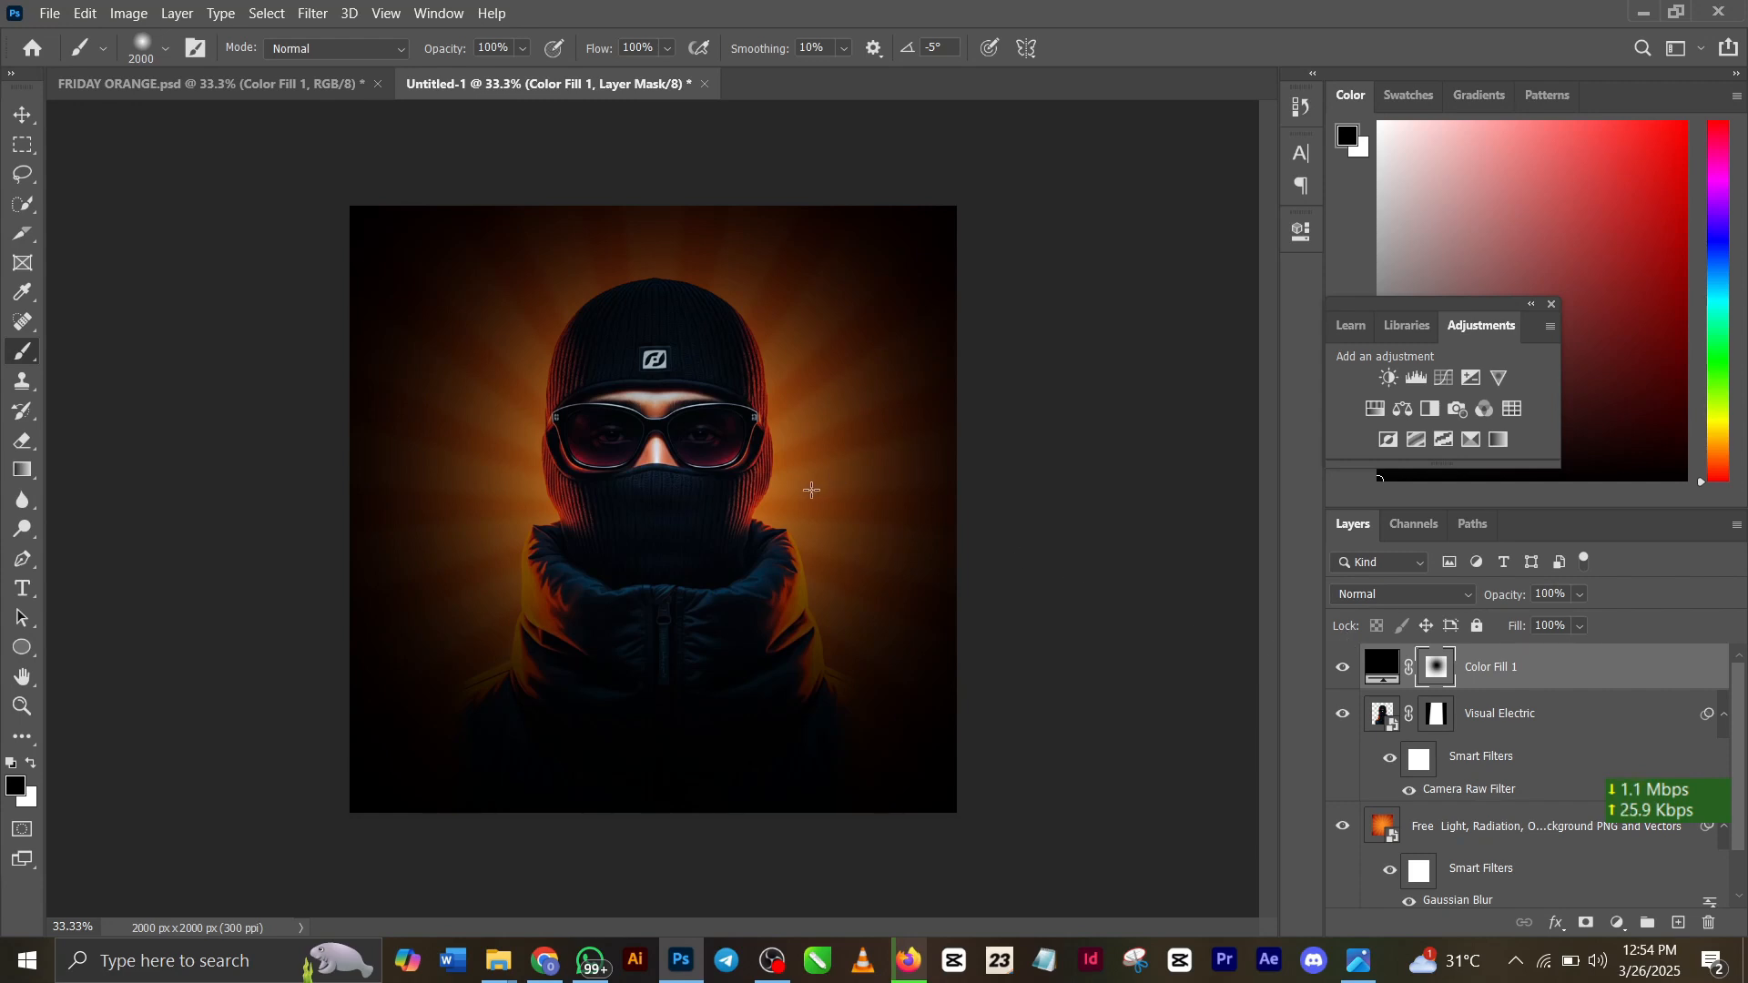
Step: Brighten the face, hood edges and jacket collar with several 800 px soft black dabs on the Color Fill 1 mask
key(bracketleft)
key(bracketleft)
key(bracketleft)
click(633, 448)
click(644, 456)
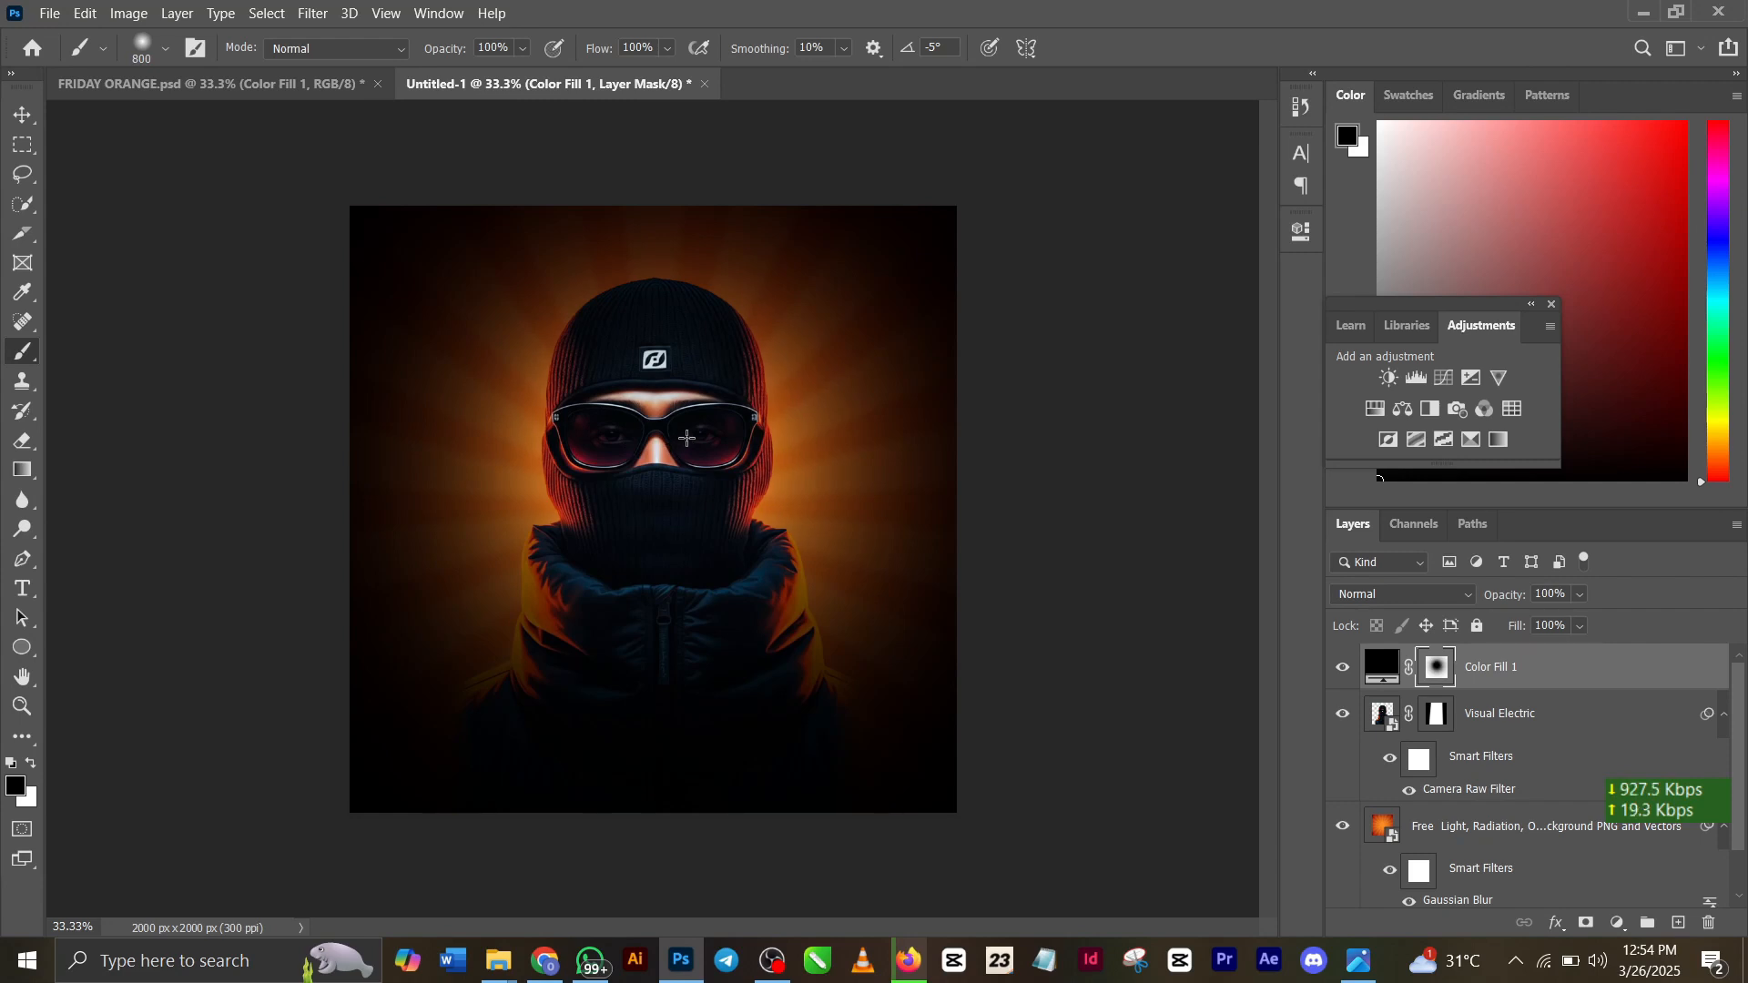
click(710, 402)
click(574, 470)
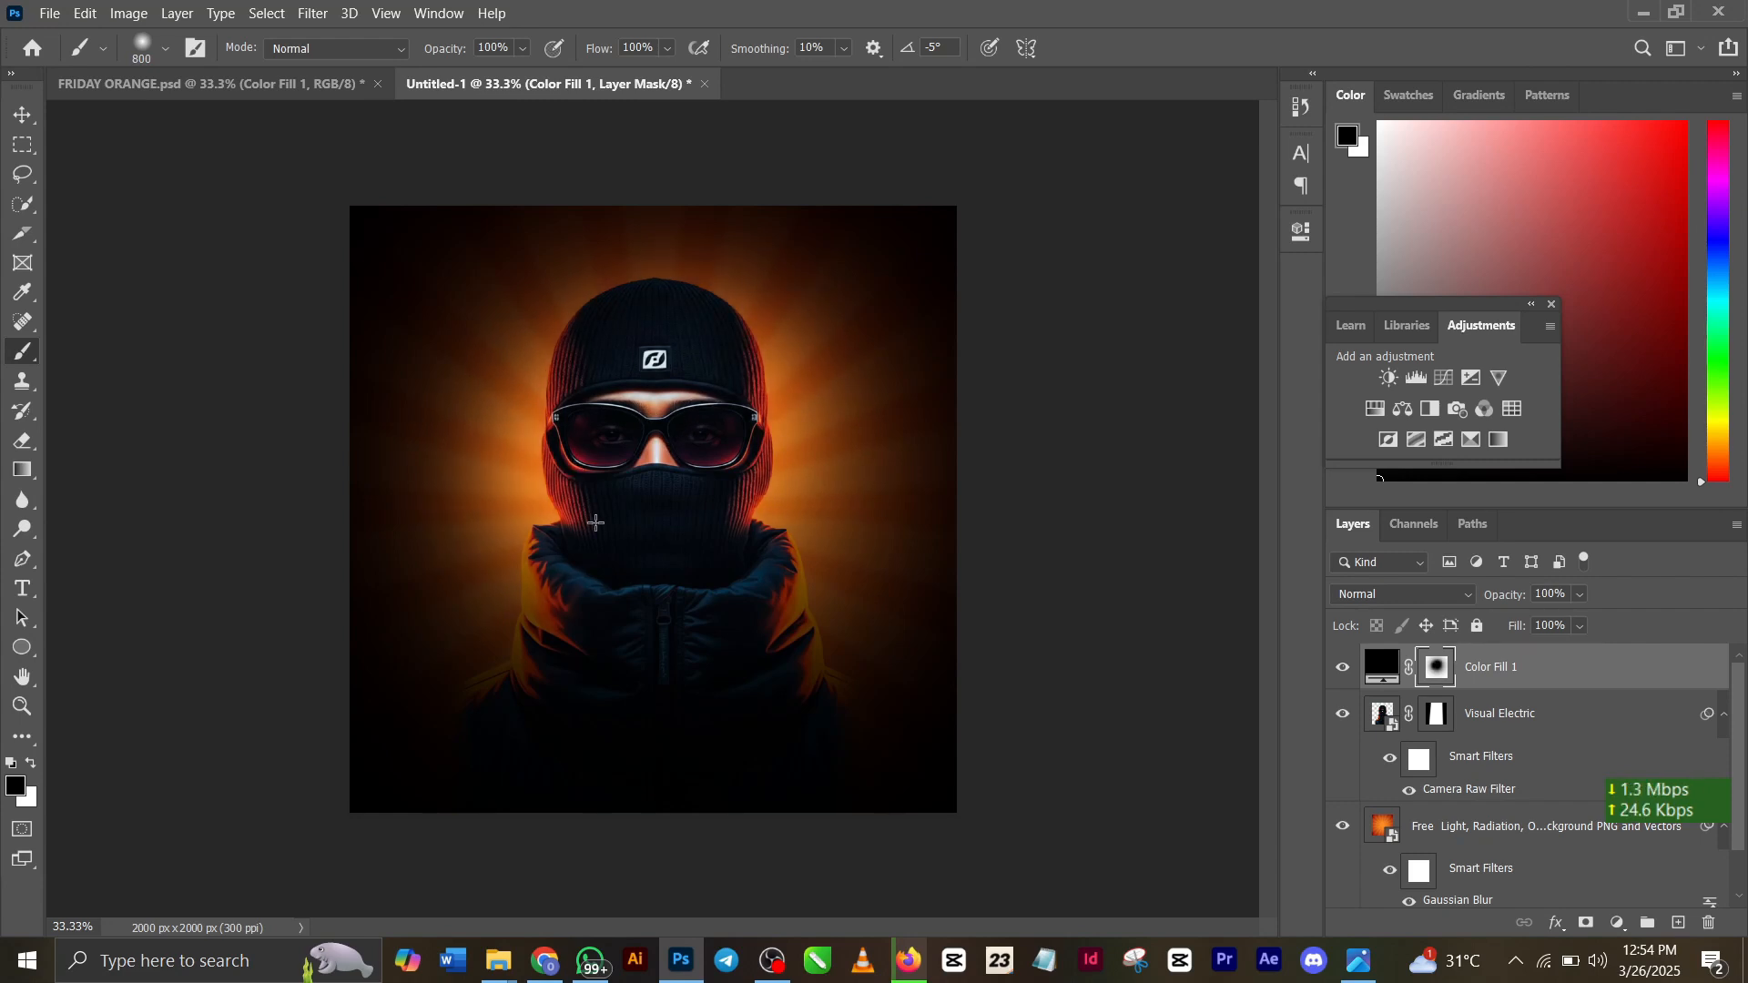
click(611, 575)
click(713, 561)
click(701, 599)
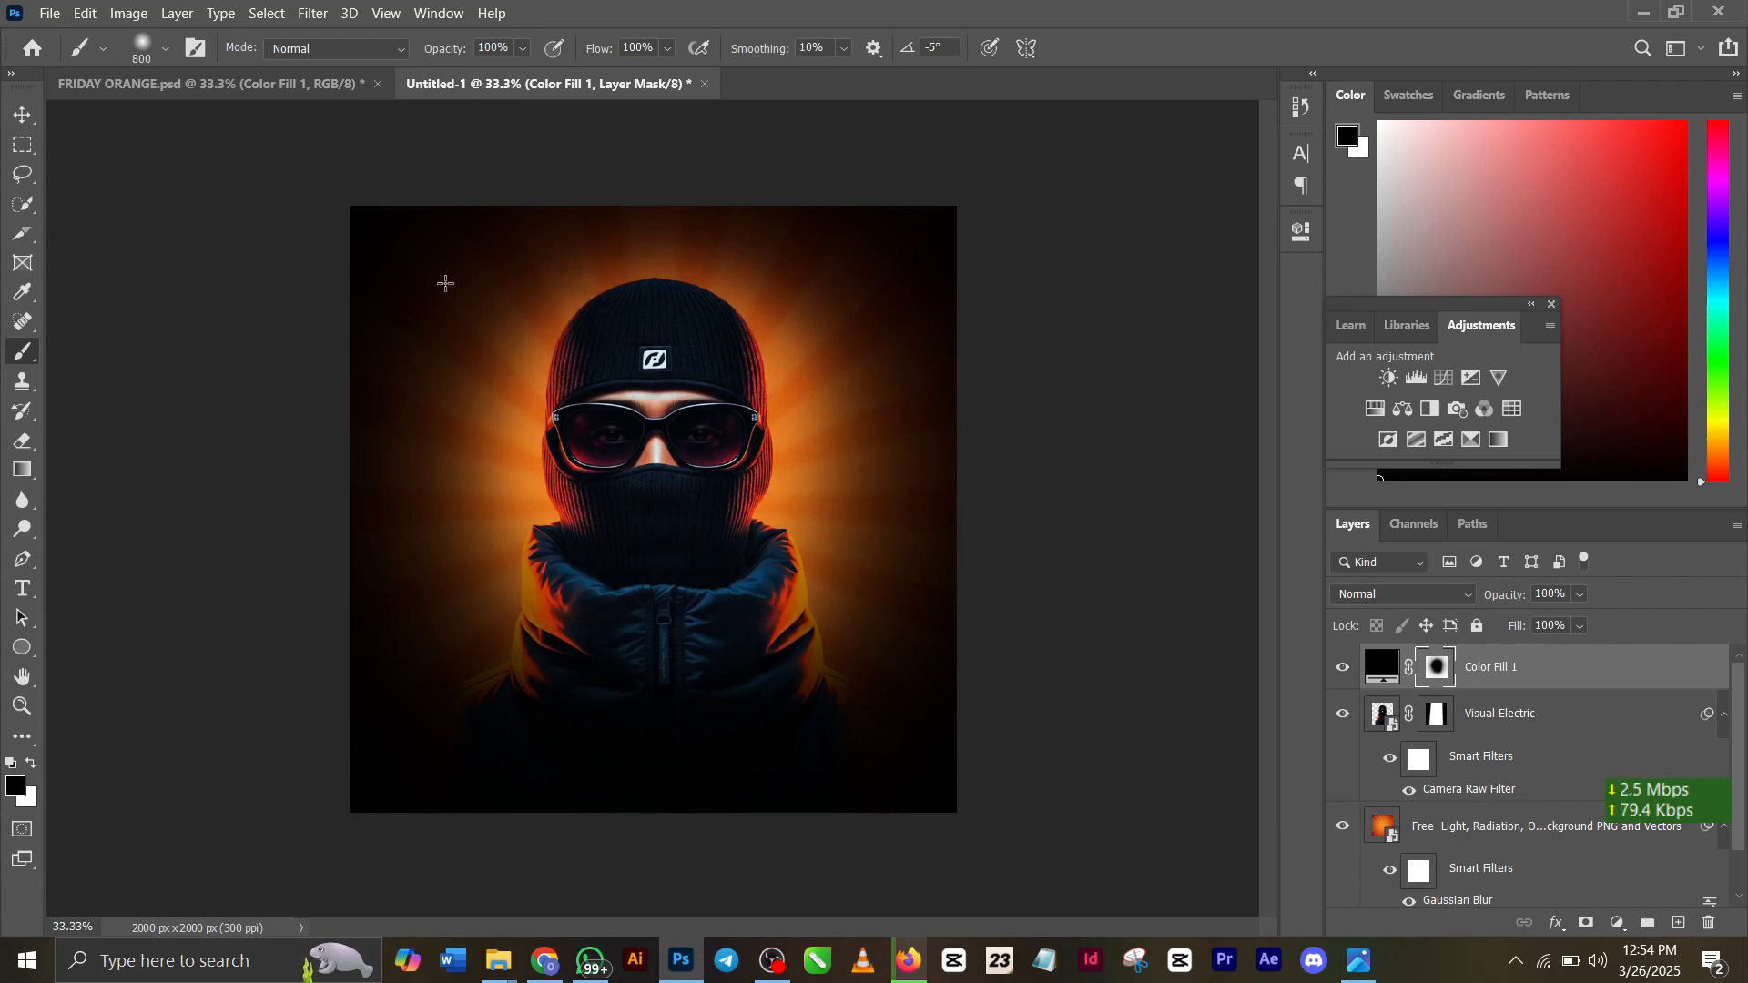
Step: Examine the glow layers in FRIDAY ORANGE.psd by toggling Layer 4 copy 3 and Layer 4 copy 2, and check Layer 2's blend mode
click(299, 93)
key(v)
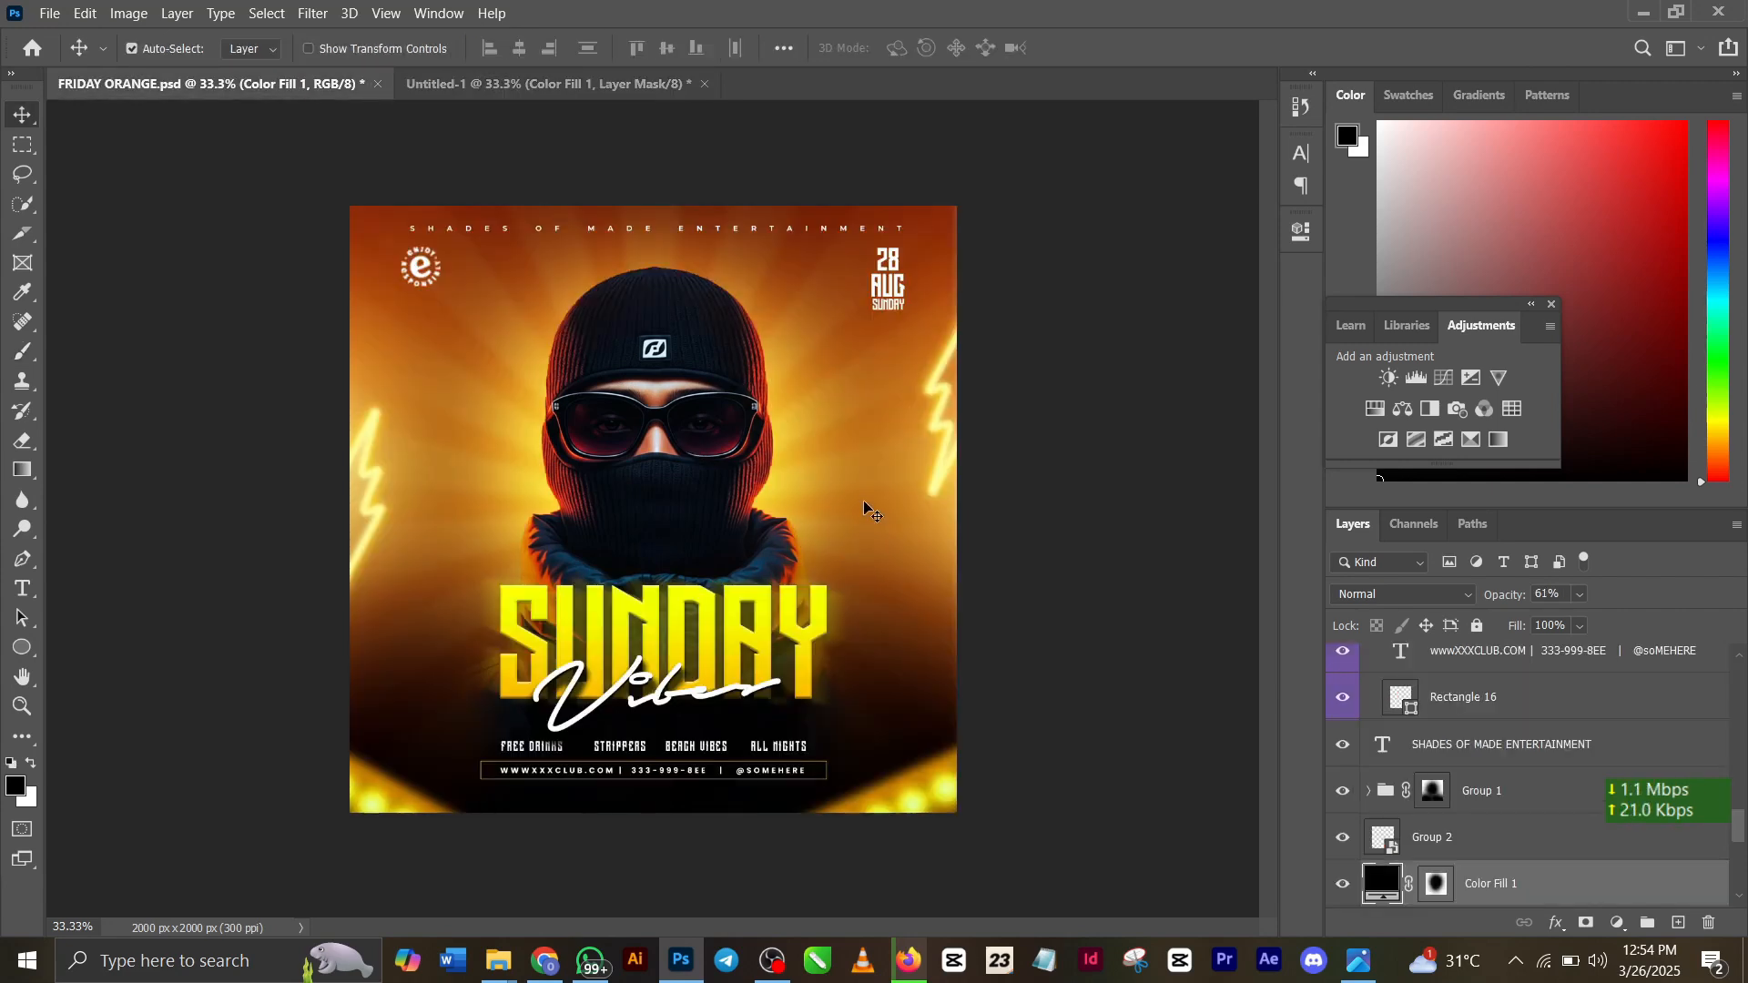
click(803, 459)
scroll(1486, 810, down, 3)
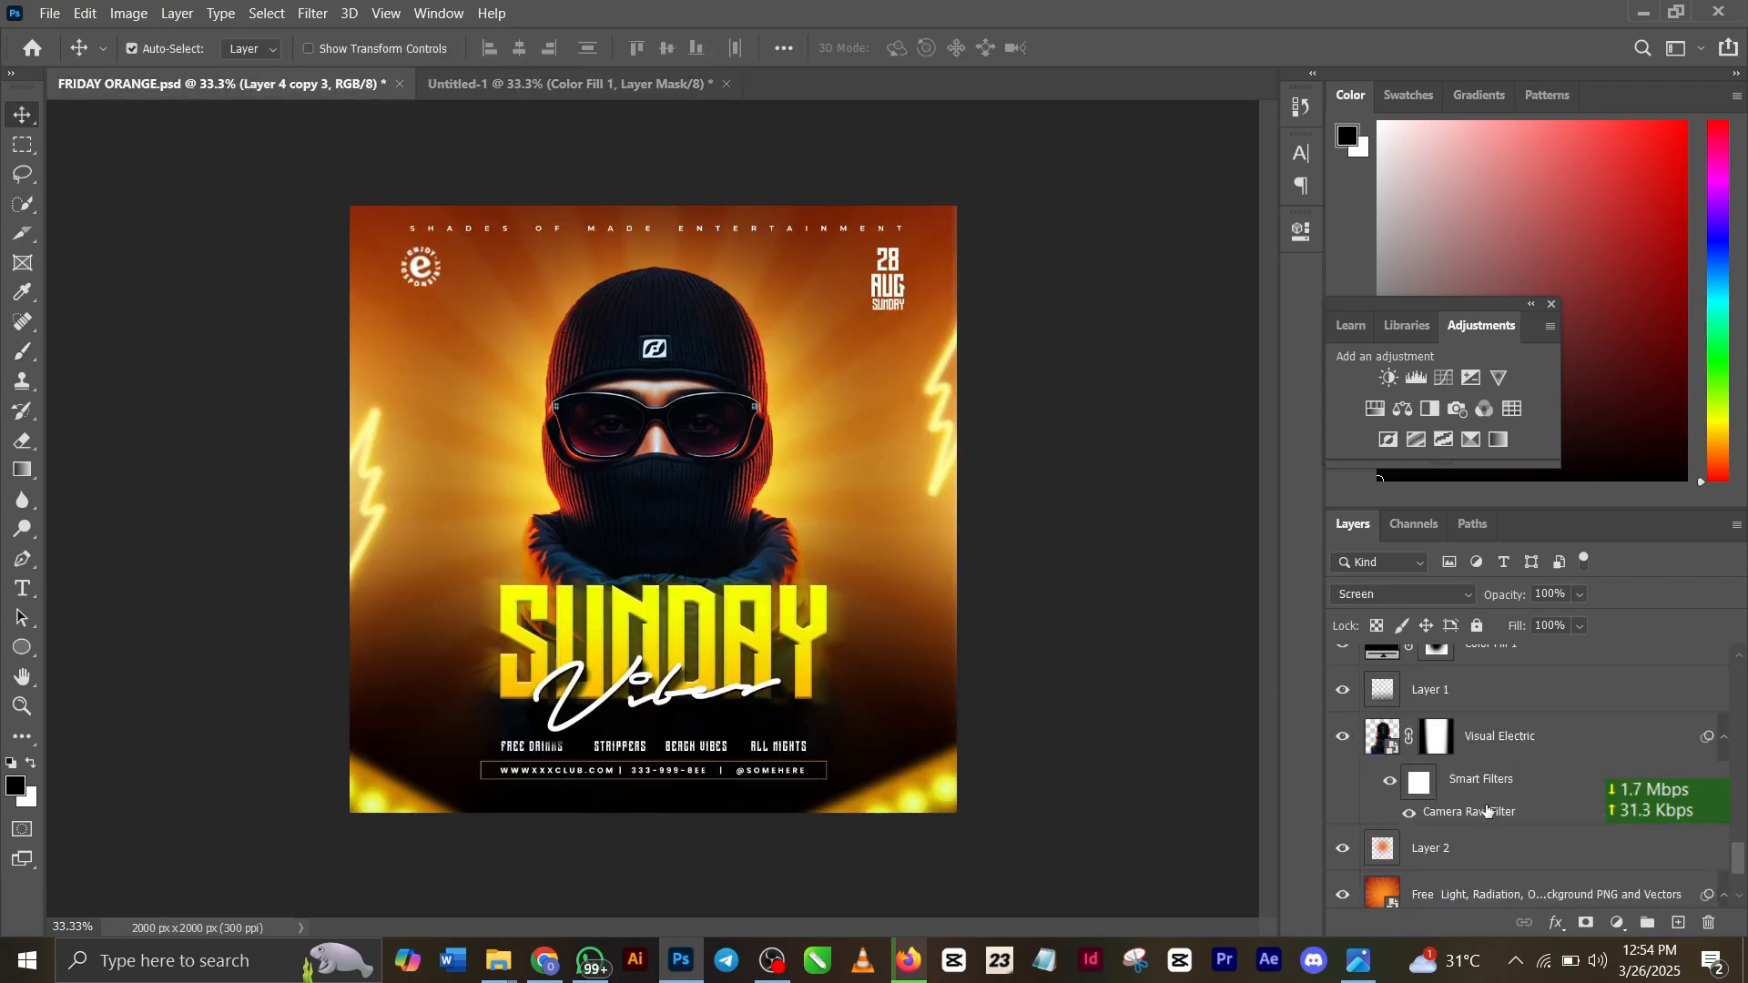
scroll(1377, 831, up, 3)
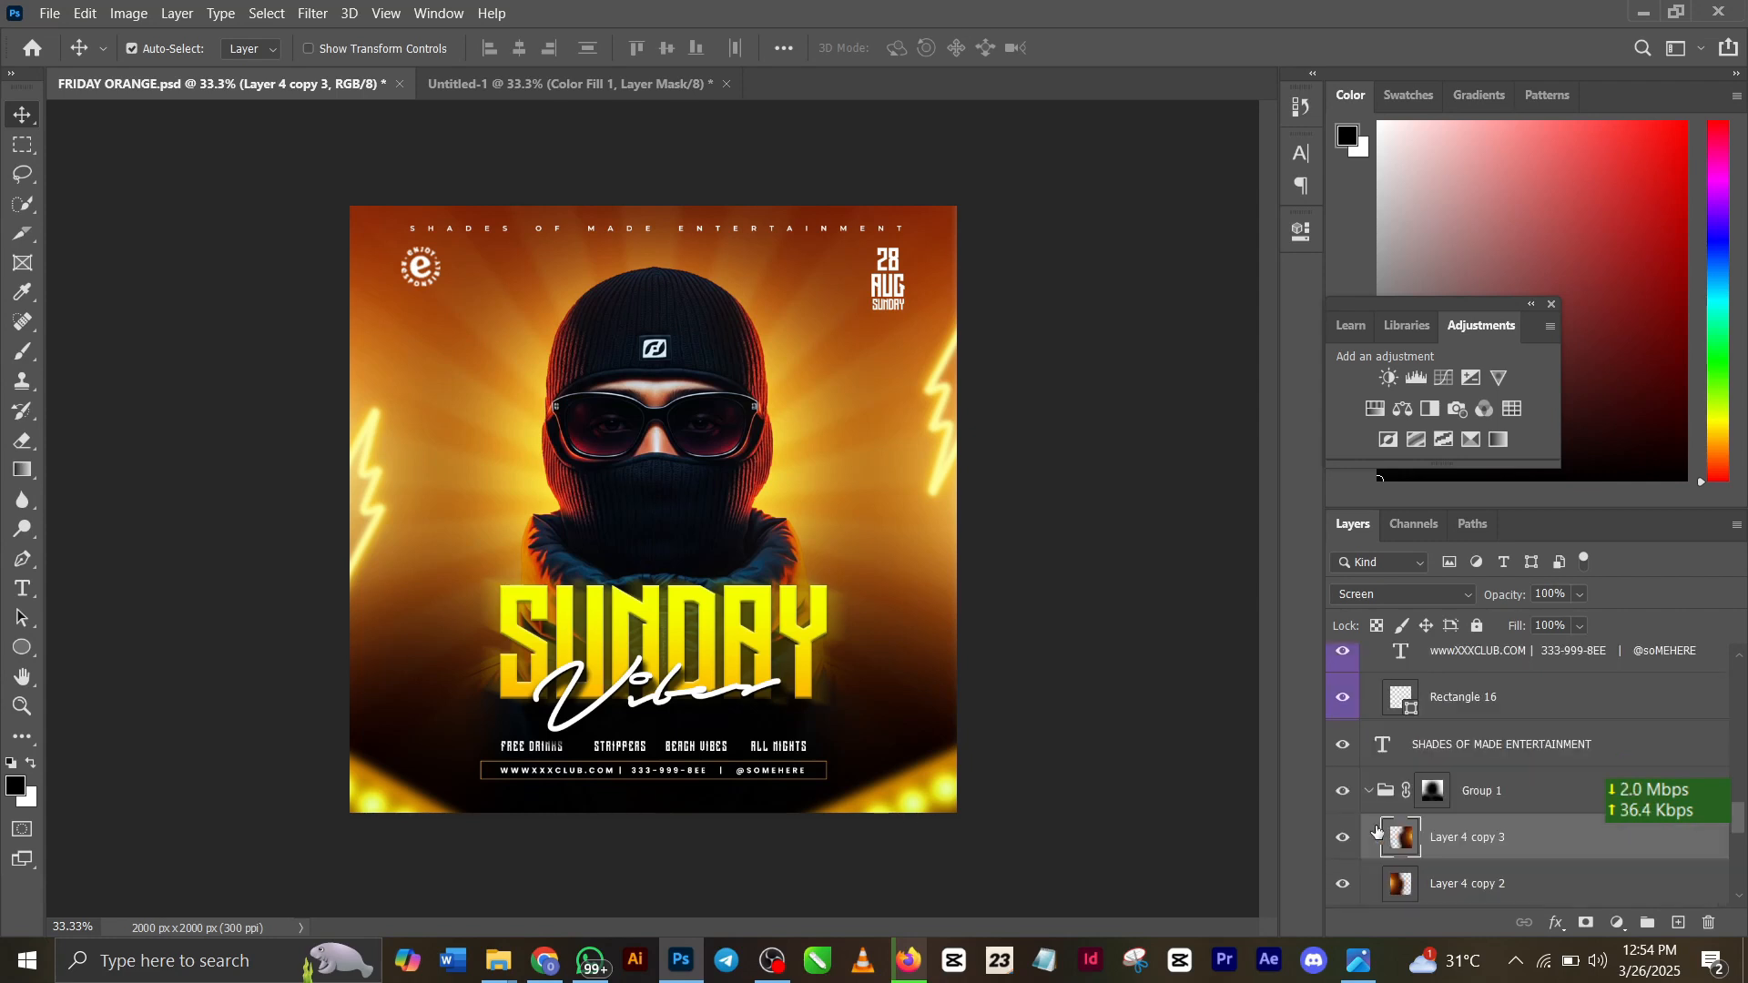
click(1346, 838)
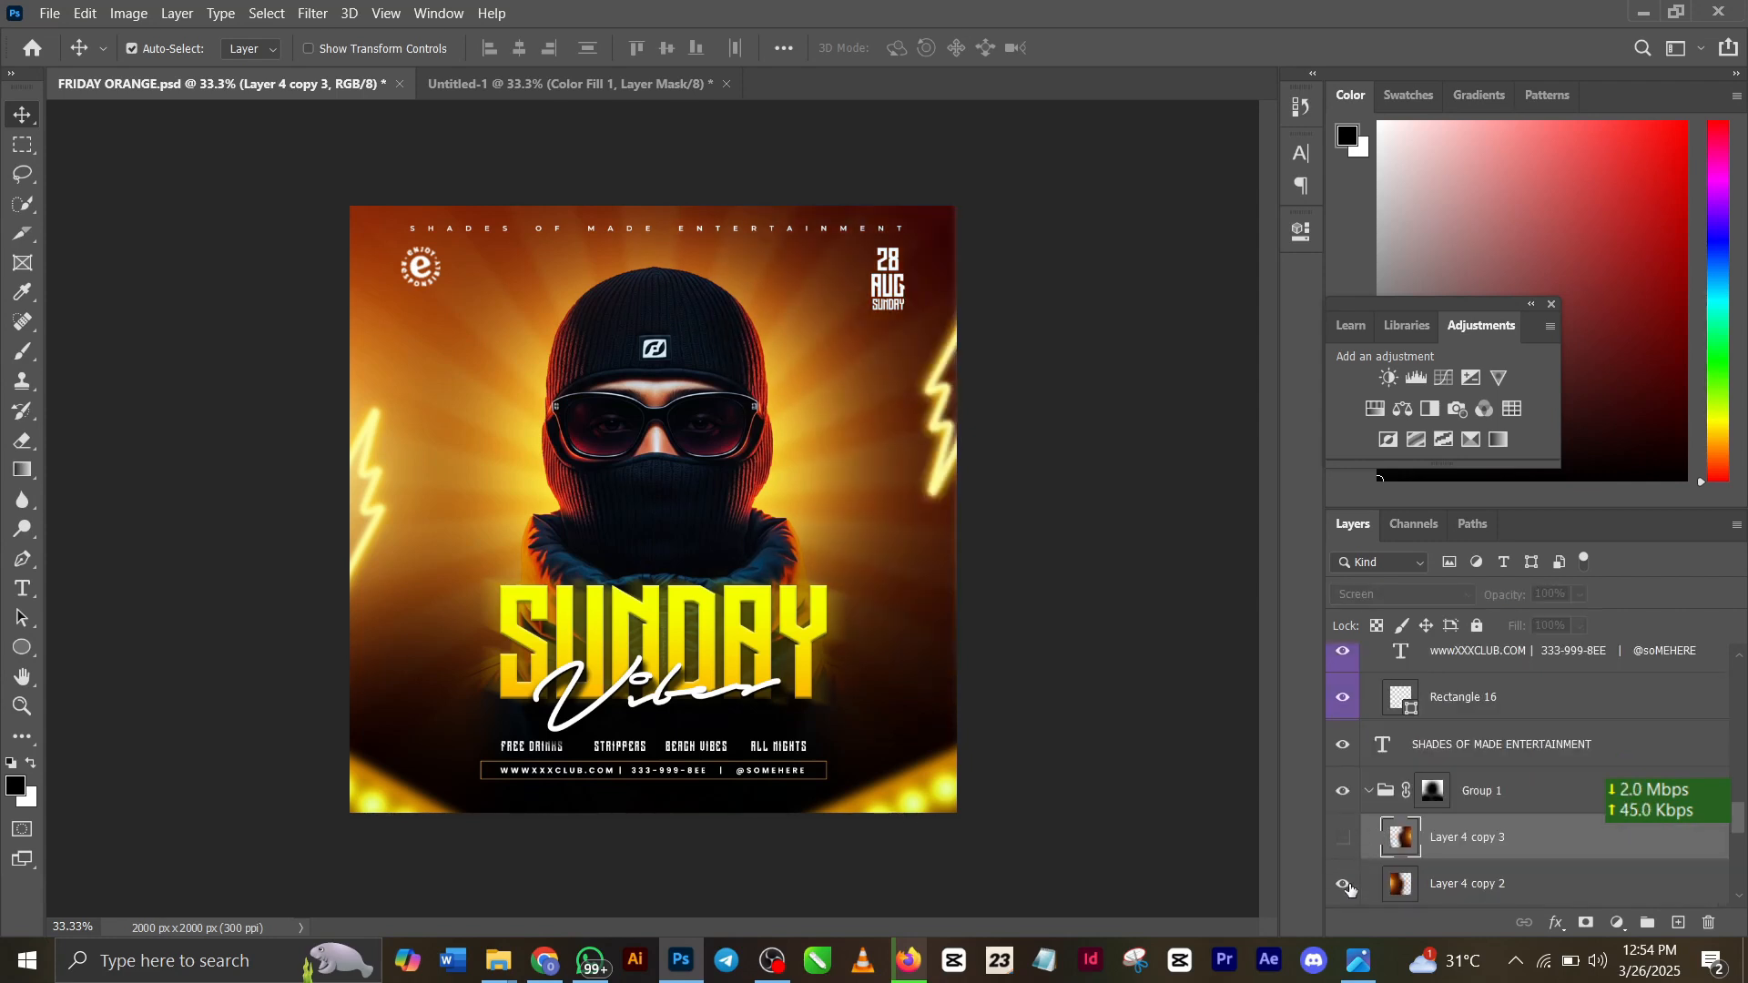
click(1347, 887)
click(1344, 887)
click(1337, 844)
scroll(1432, 831, down, 3)
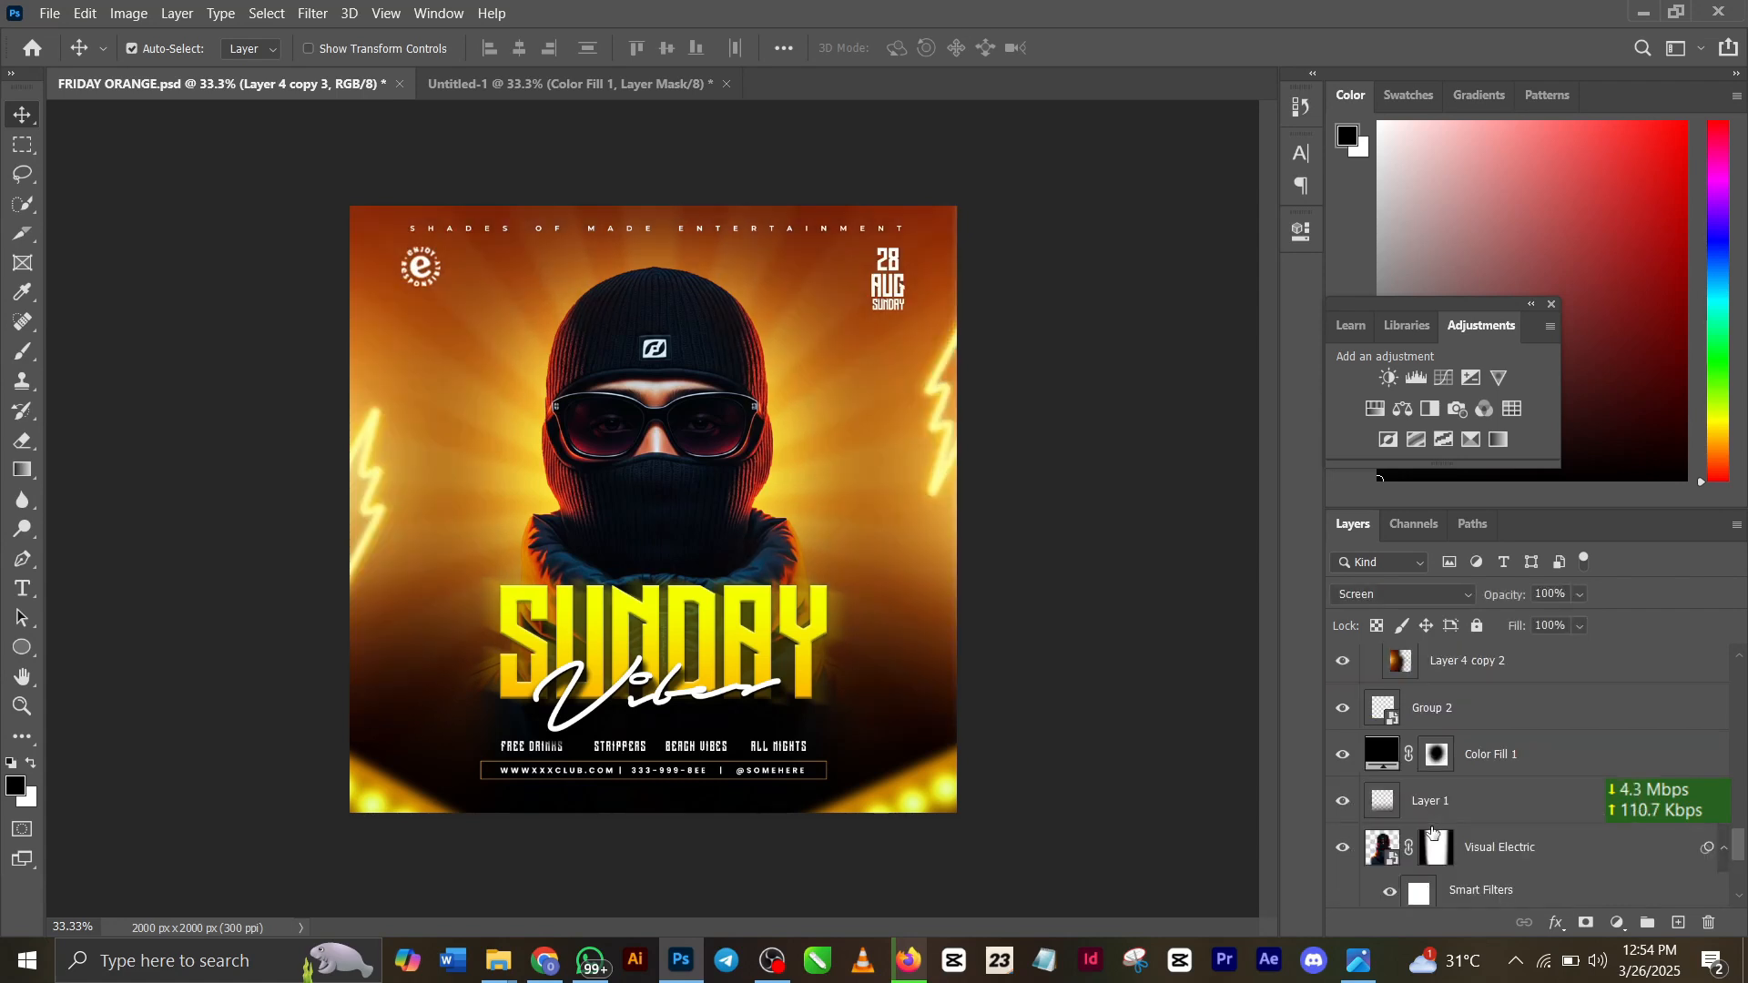
scroll(1431, 831, up, 2)
scroll(1432, 831, down, 5)
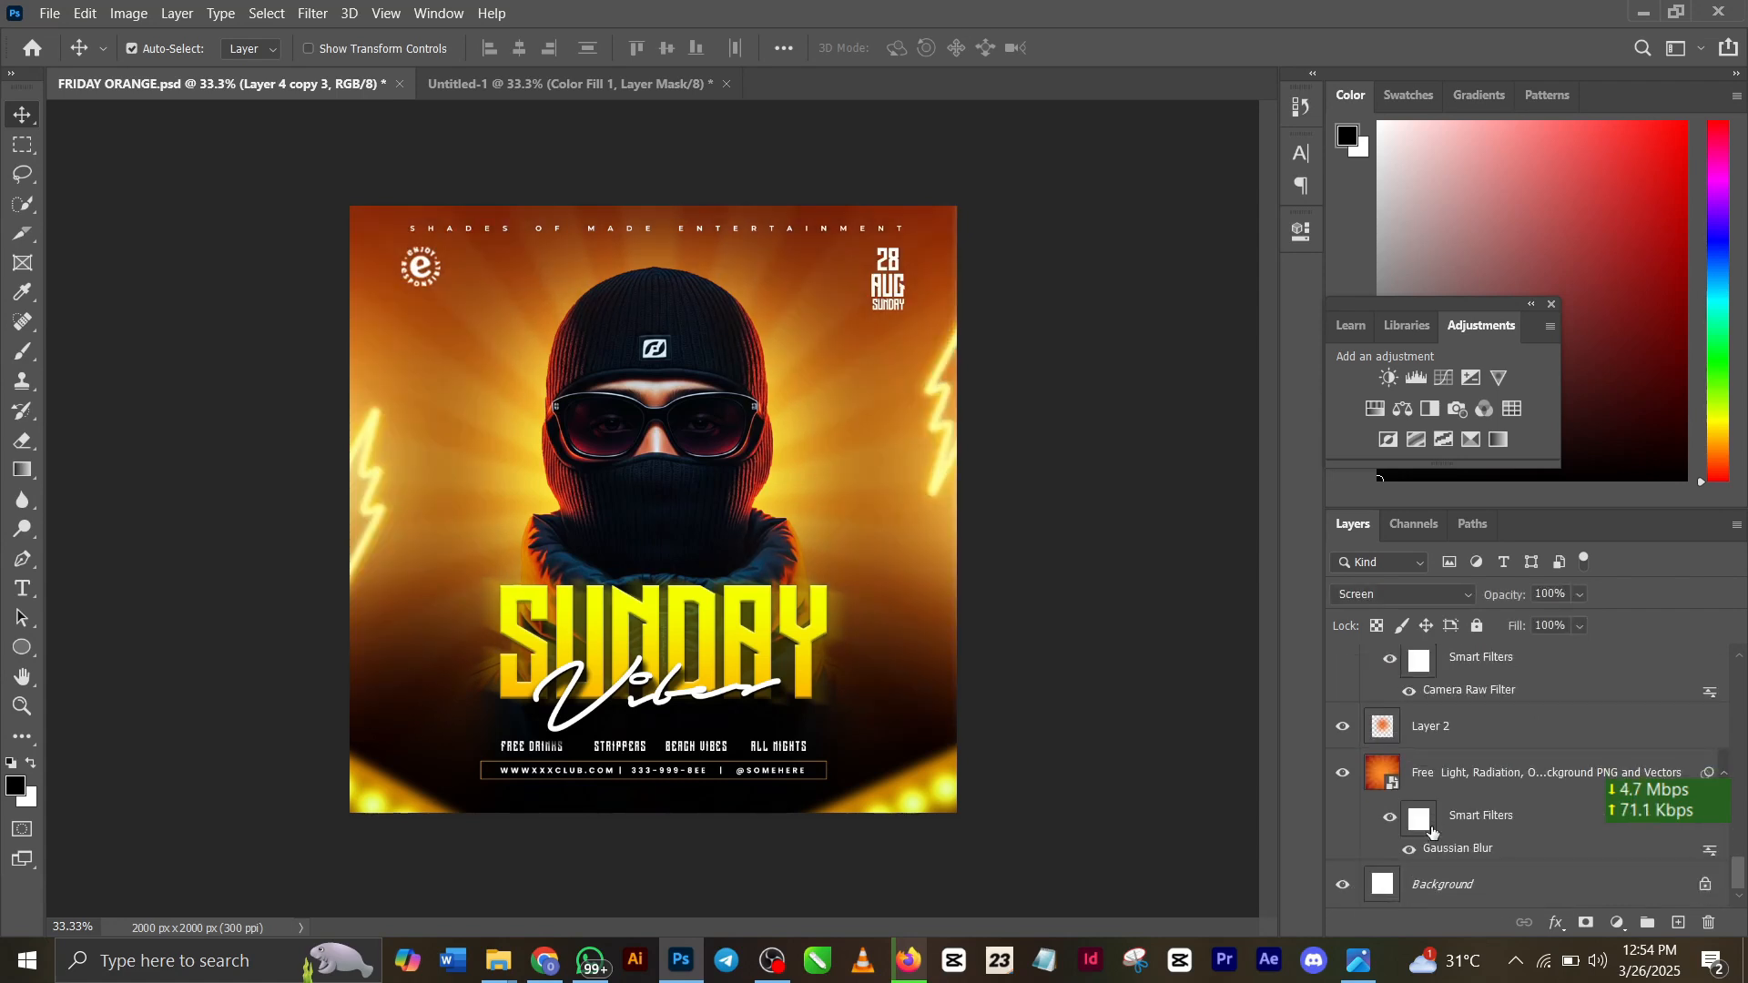
click(1480, 729)
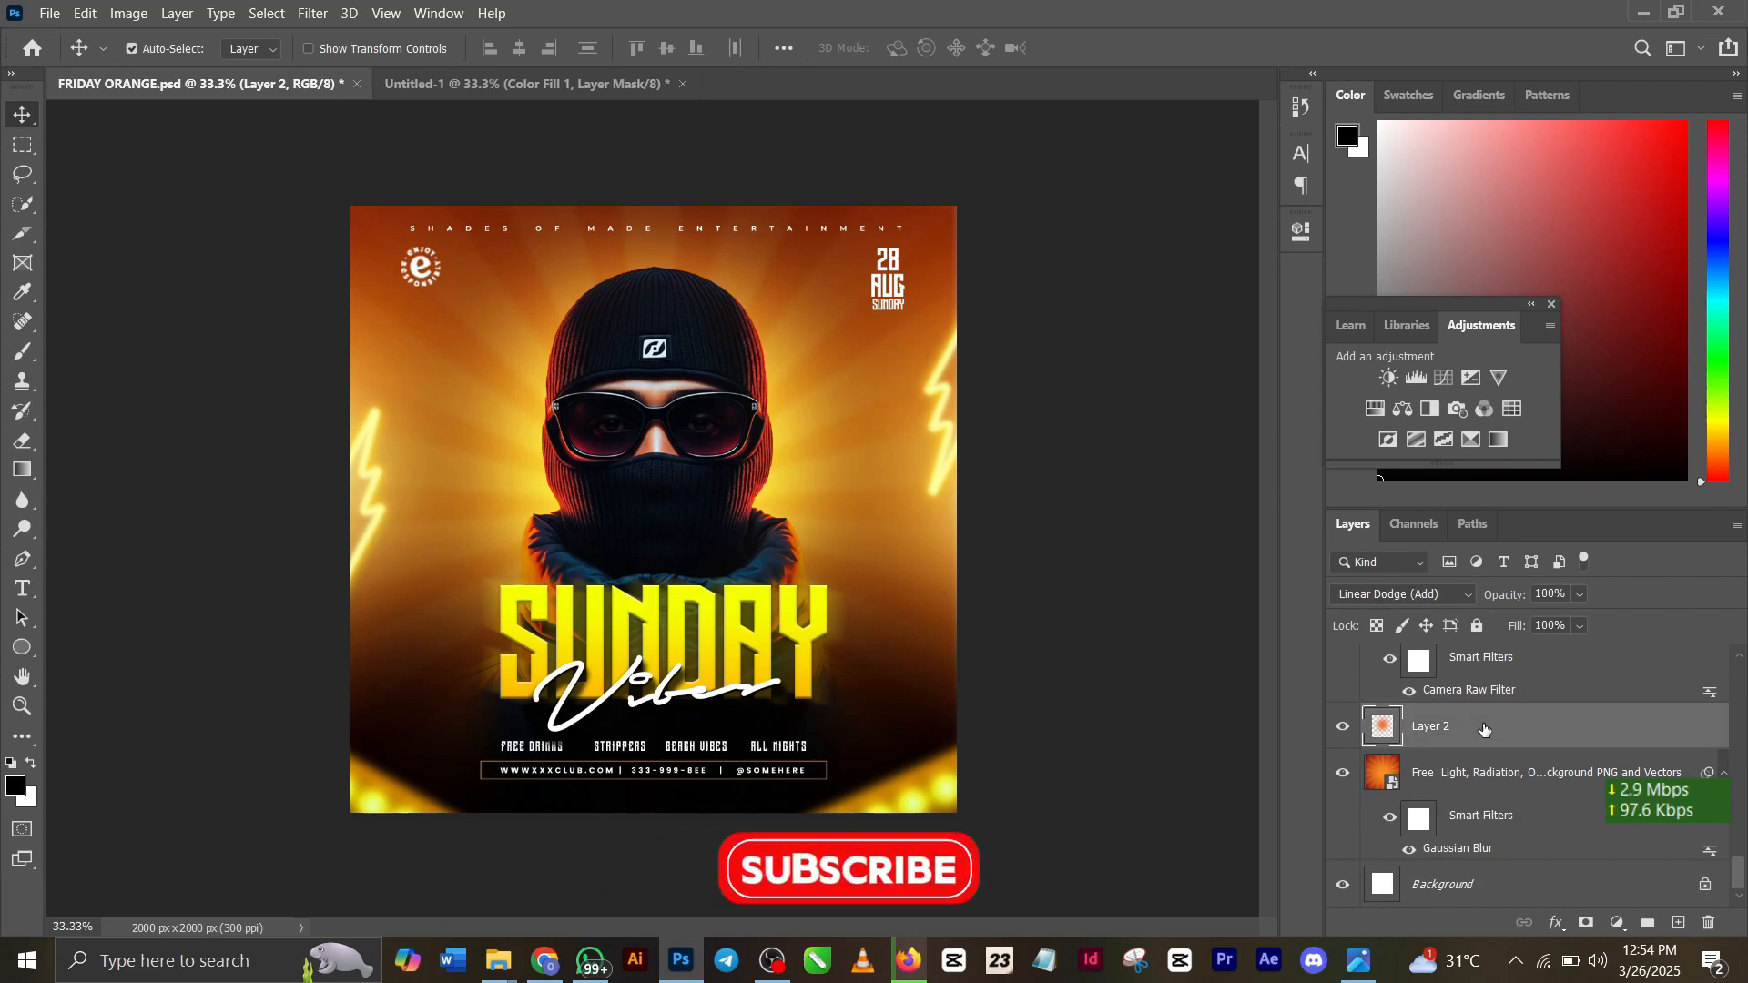
Step: Add a new empty layer in Untitled-1 and place it between Visual Electric and the sunburst background layer
click(514, 84)
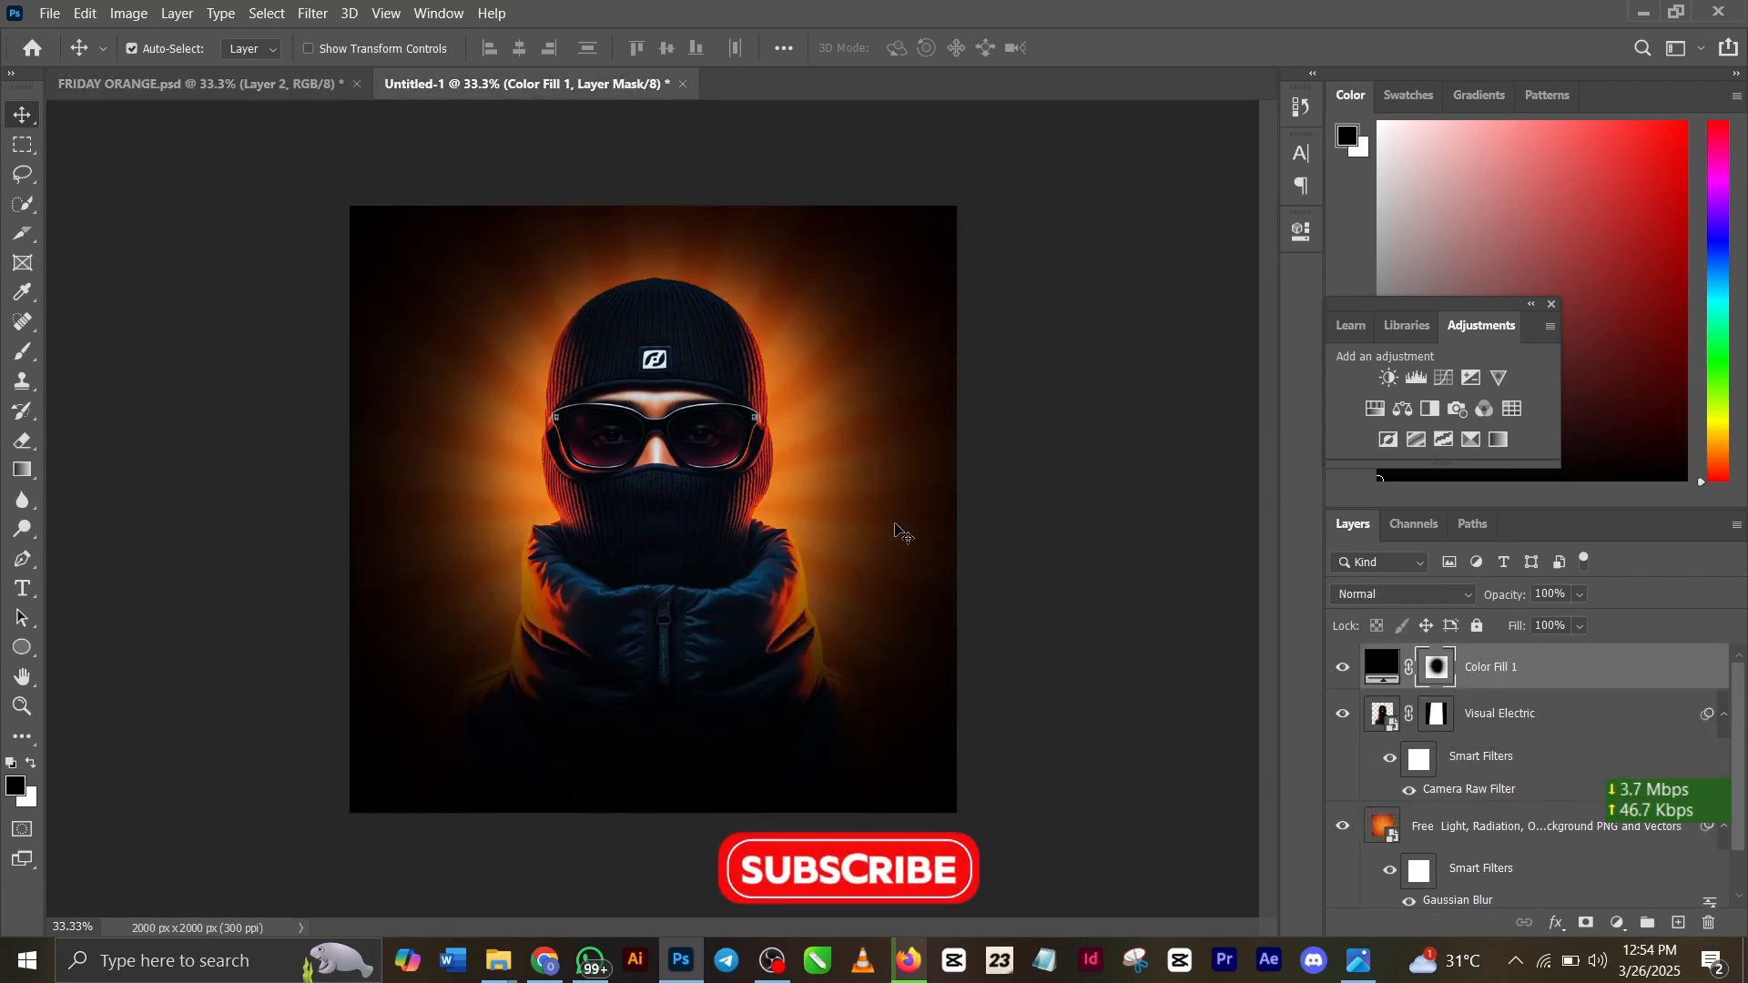
click(1677, 923)
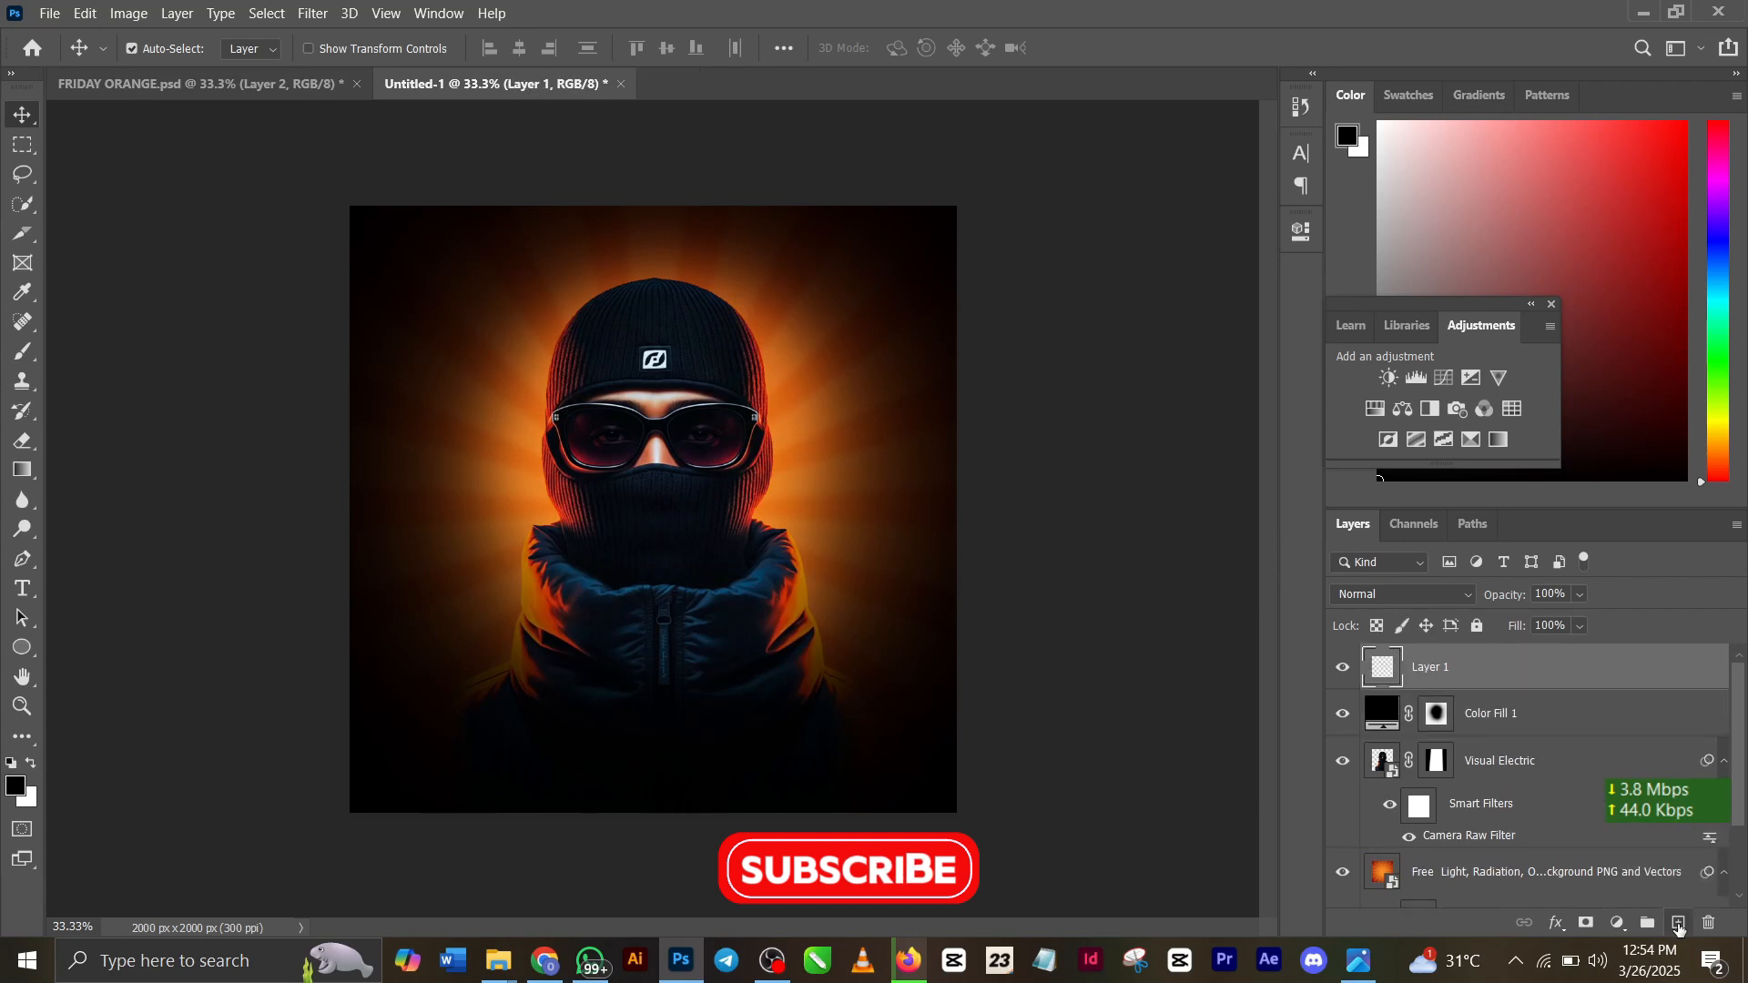
key(b)
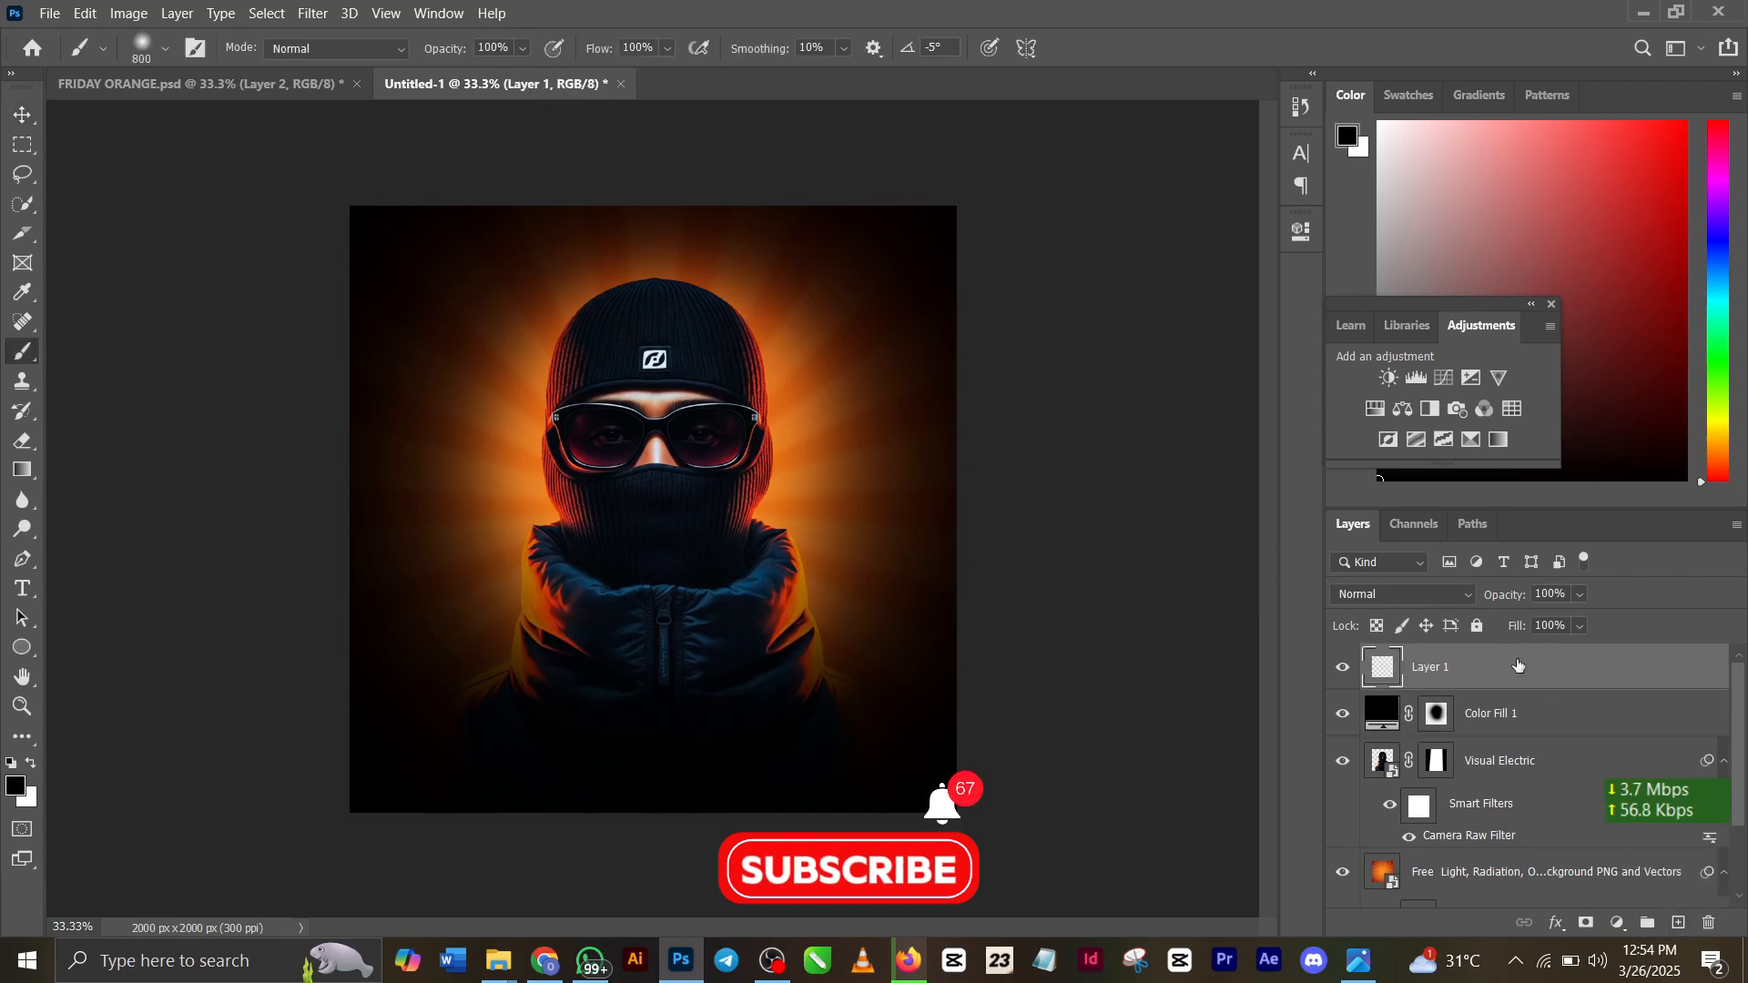
drag(1515, 666, 1544, 848)
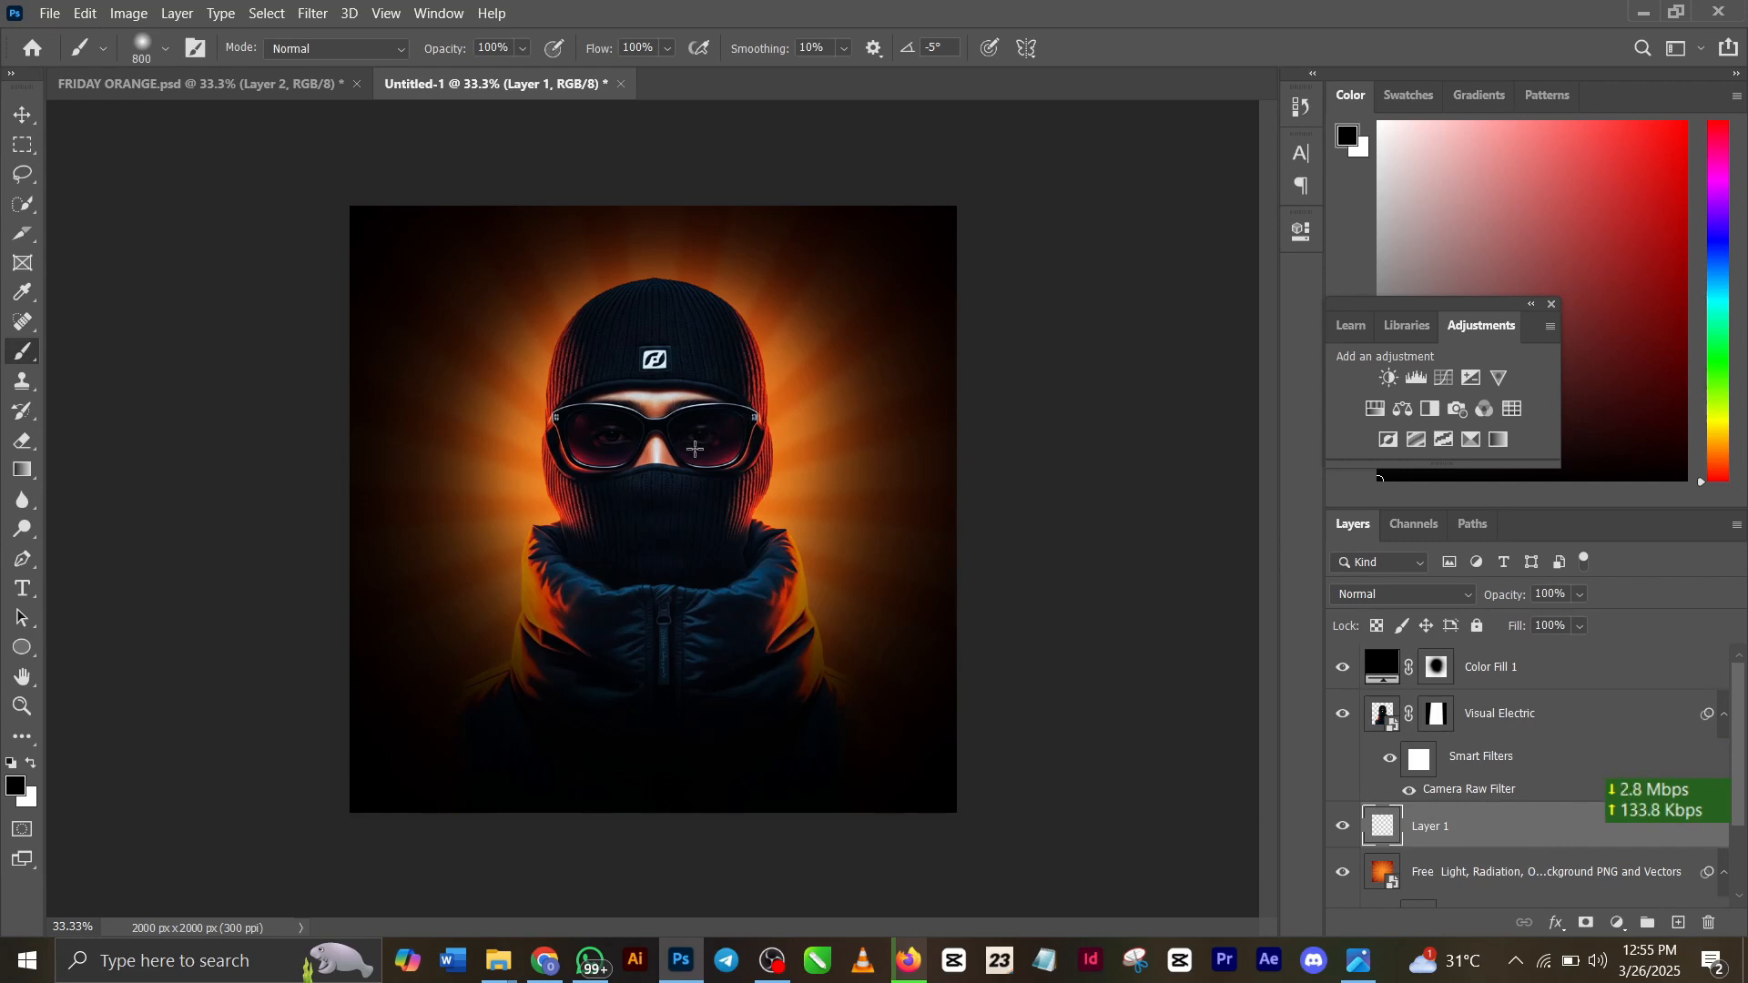
Step: Sample orange d17120 from the sunburst and dab one 800 px soft glow at the balaclava's left edge, level with the sunglasses
click(15, 788)
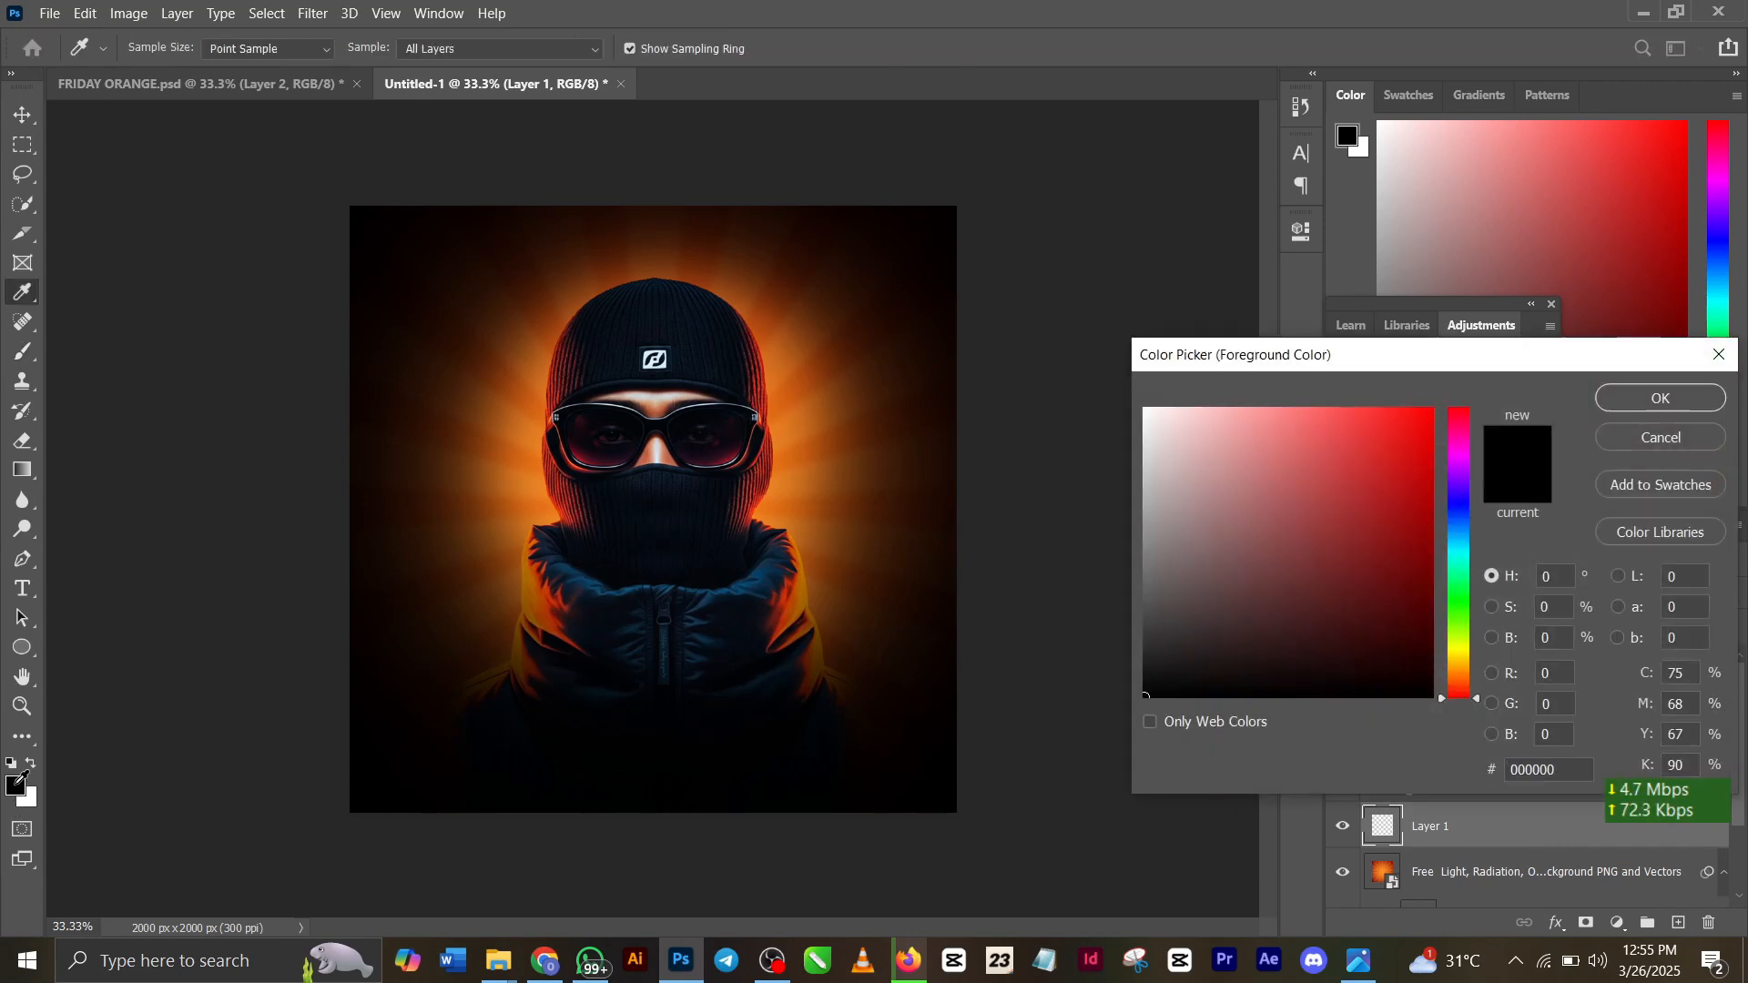
click(523, 426)
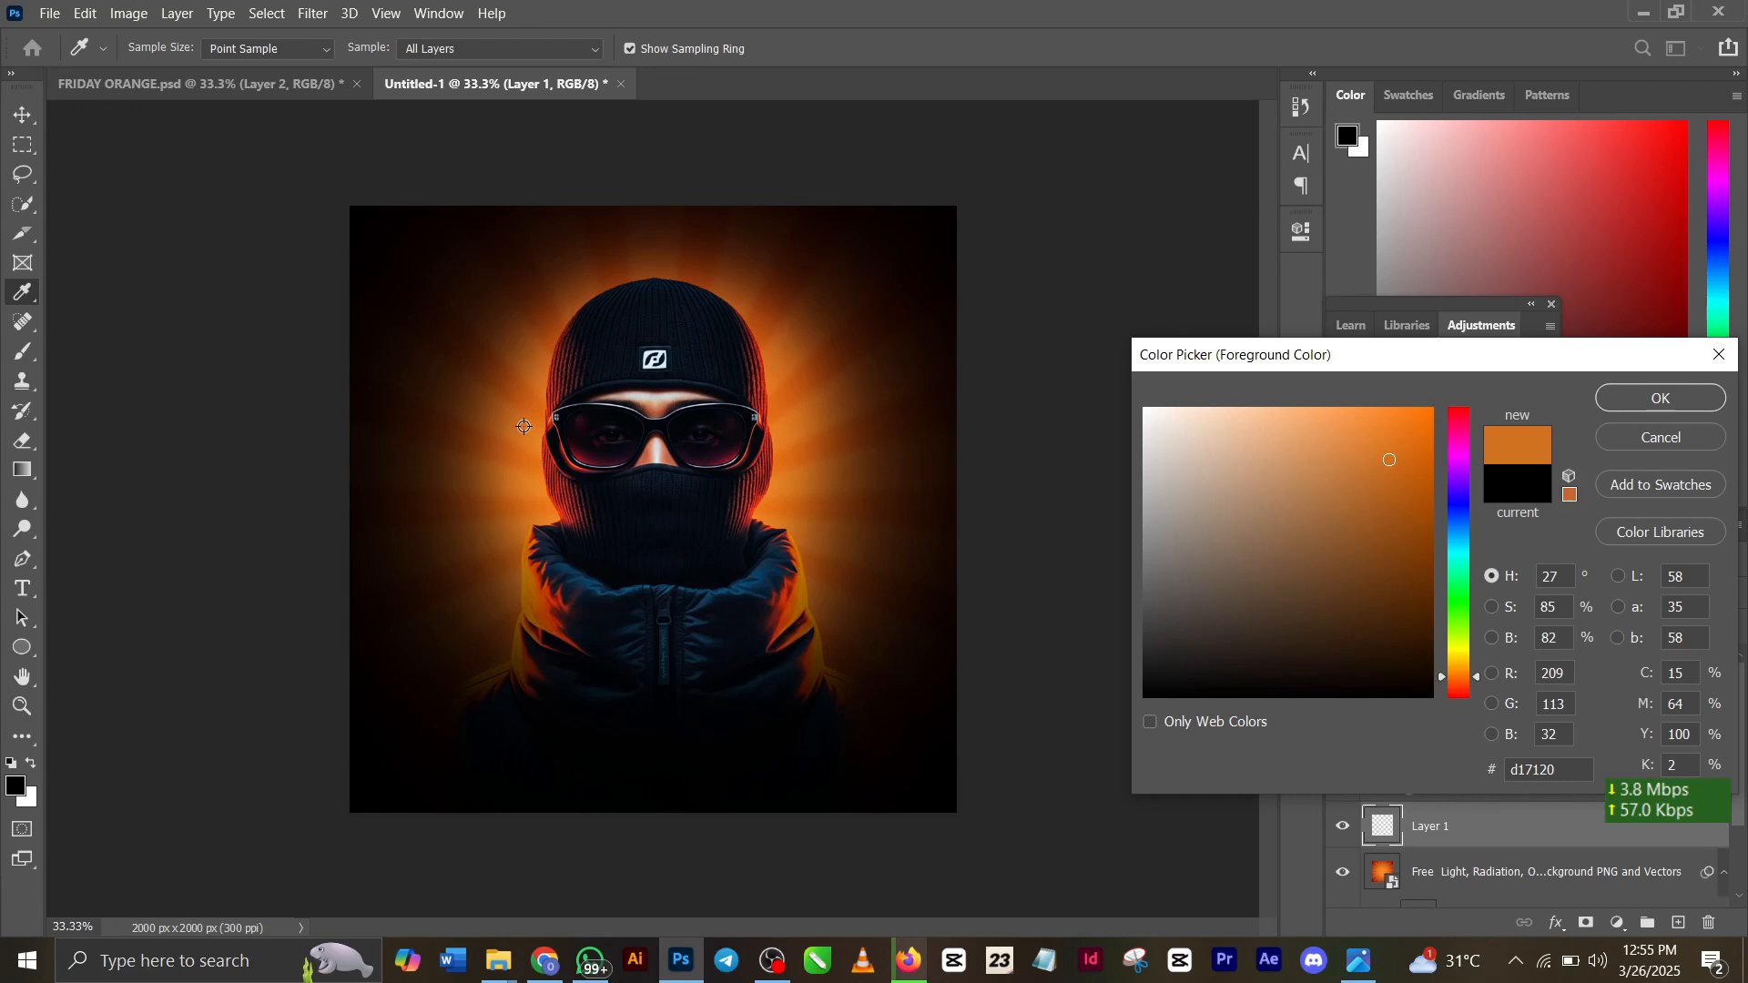
click(1659, 398)
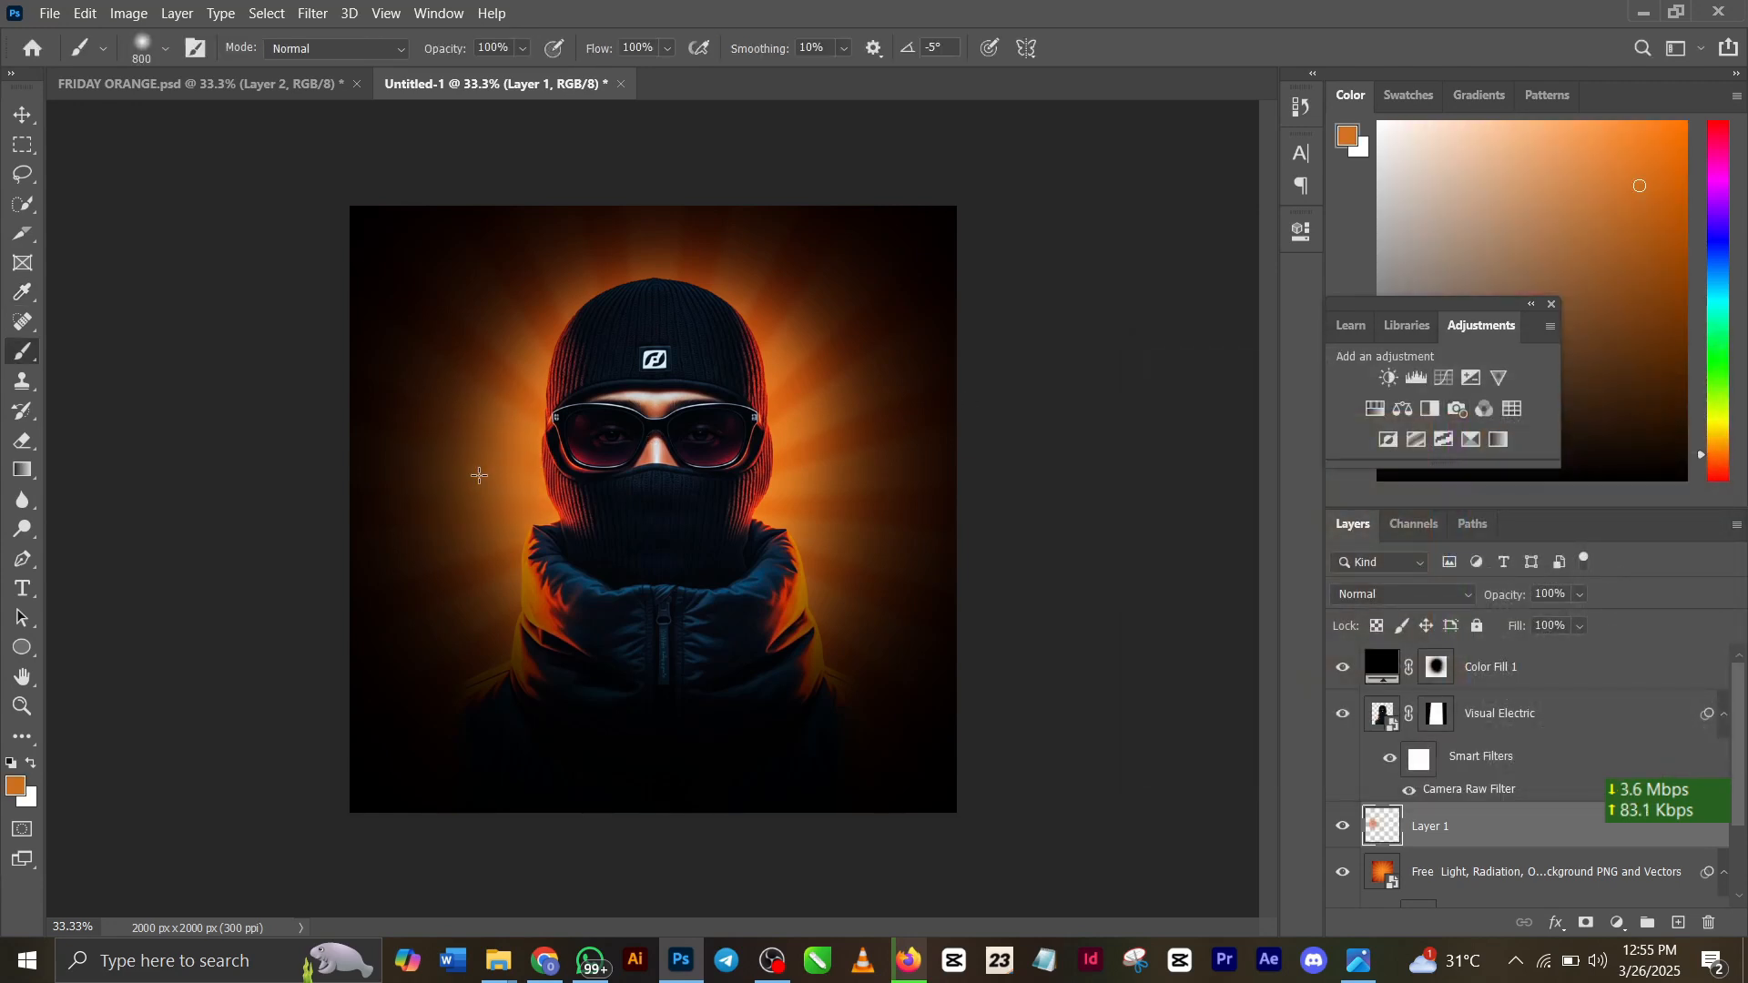
key(ctrl+z)
click(542, 415)
Step: Set the blend mode of the orange glow layer to Linear Dodge (Add)
click(1438, 591)
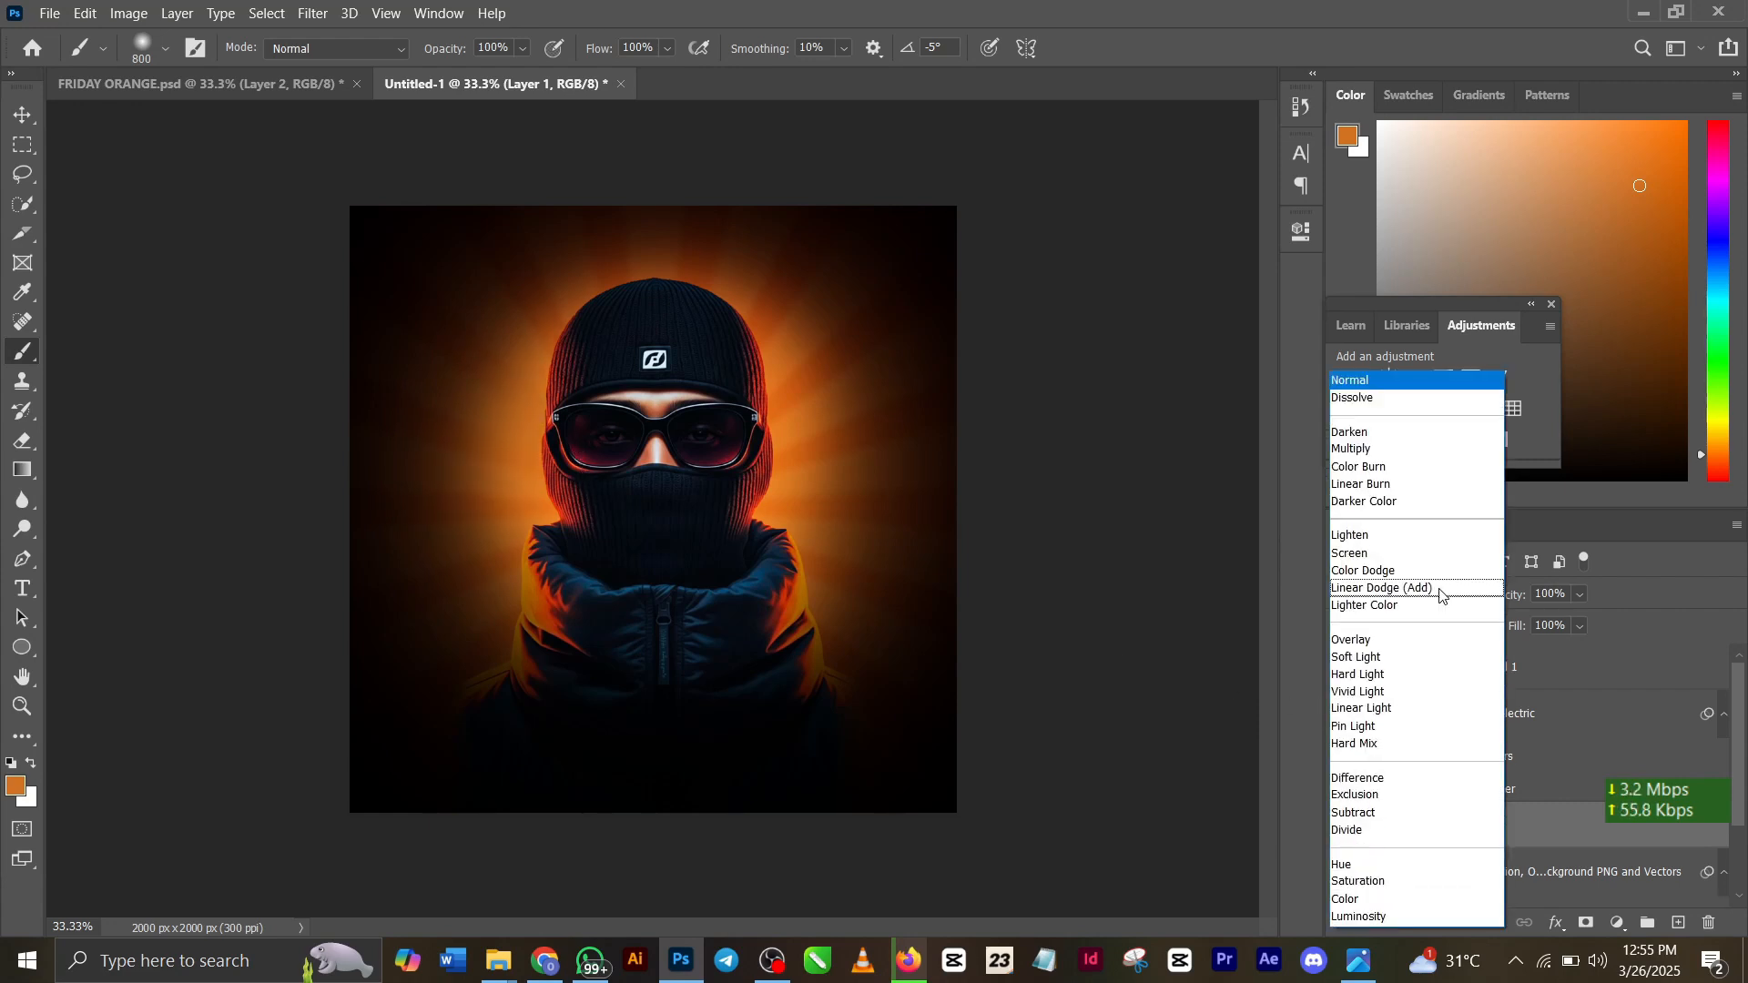
click(1433, 593)
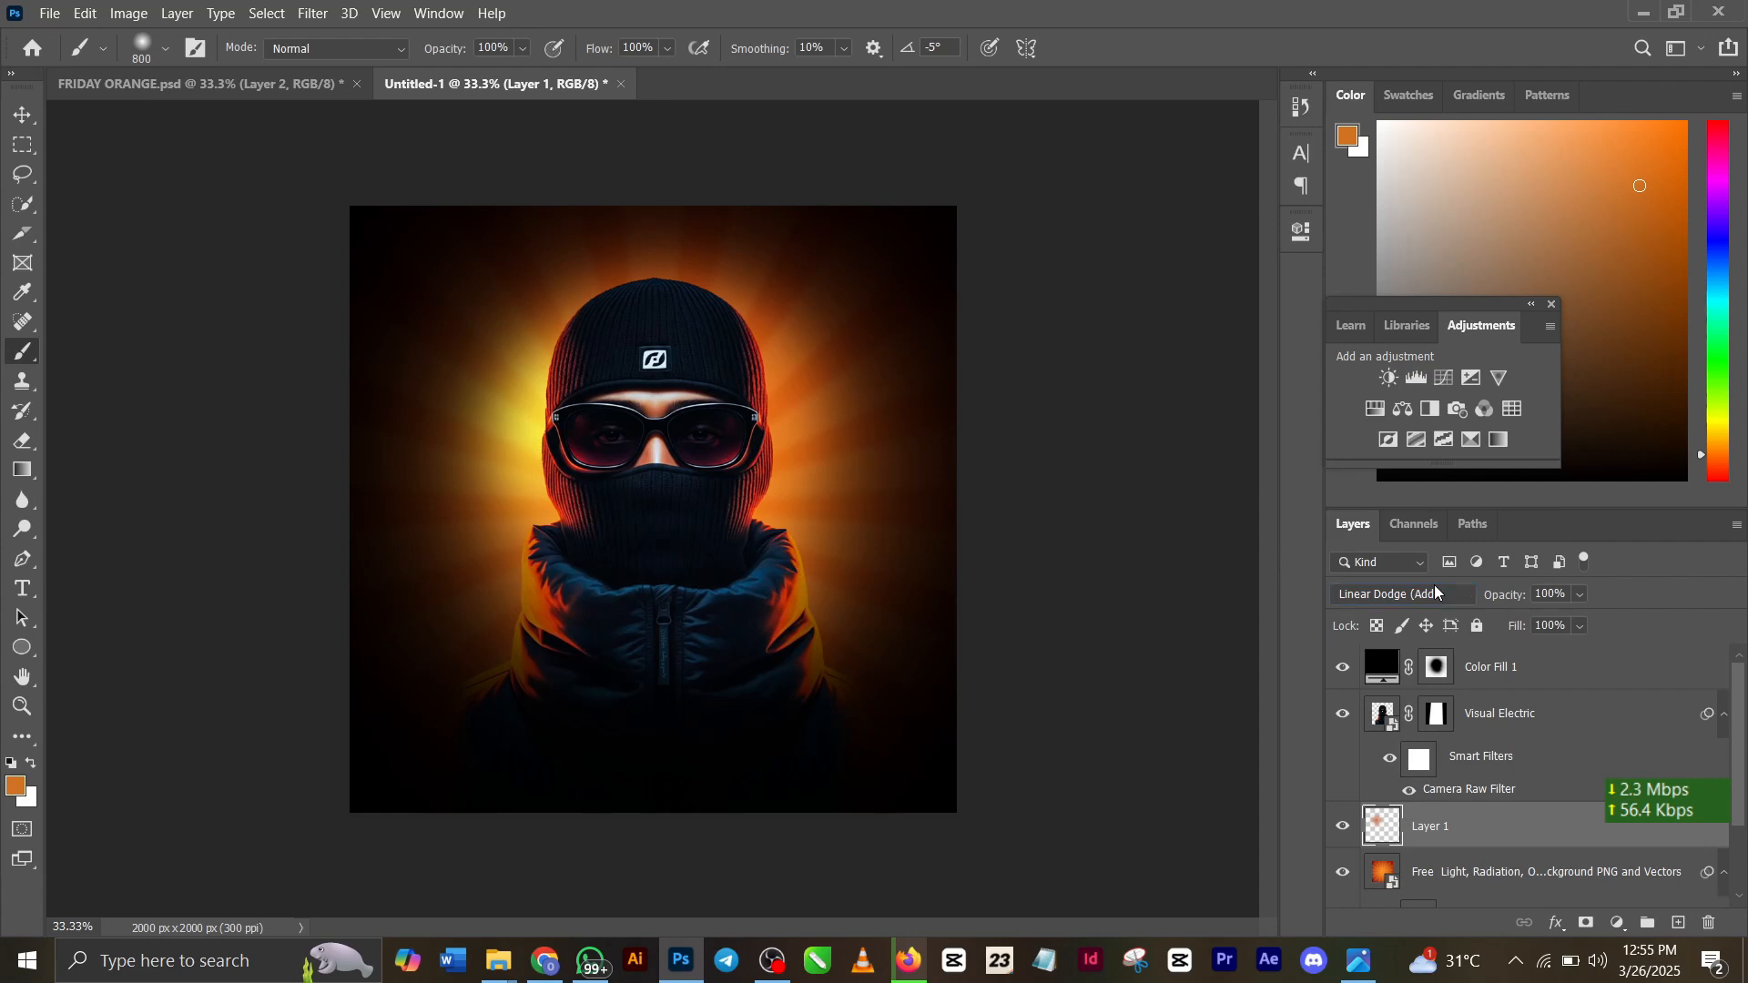
Step: Enlarge the orange glow to about 196%, center it behind the balaclava head, and duplicate the glow layer
key(ctrl+t)
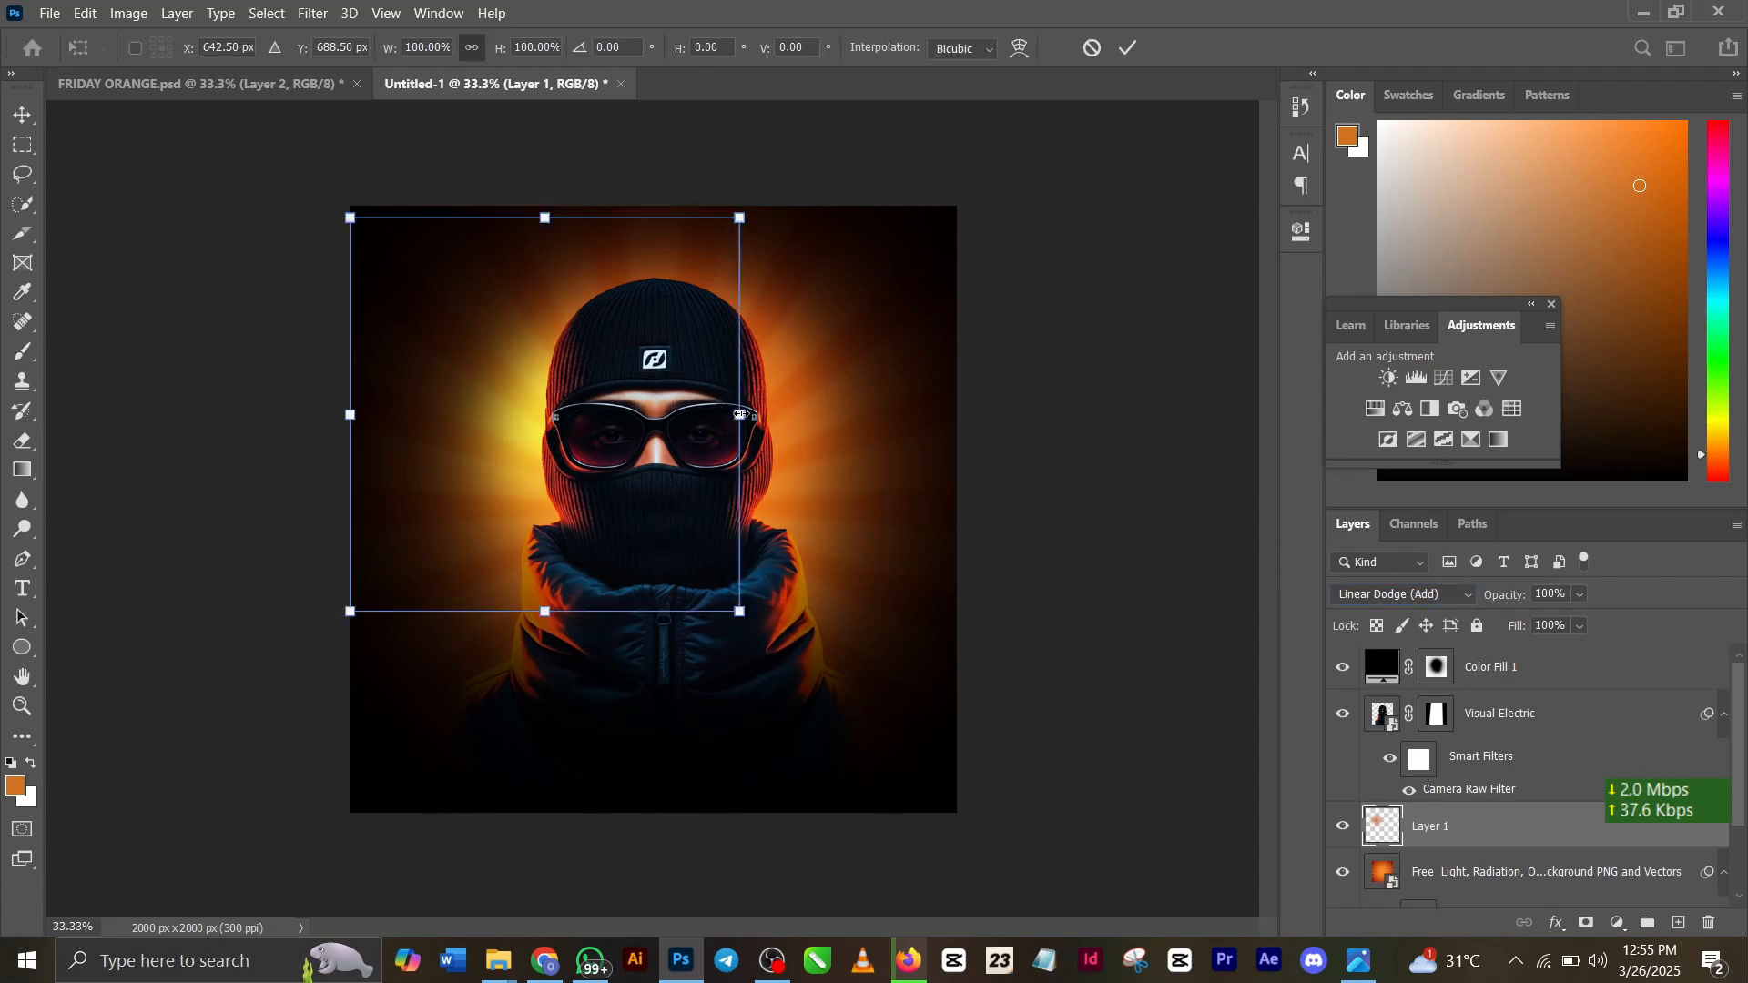
drag(740, 414, 1114, 435)
drag(770, 443, 714, 464)
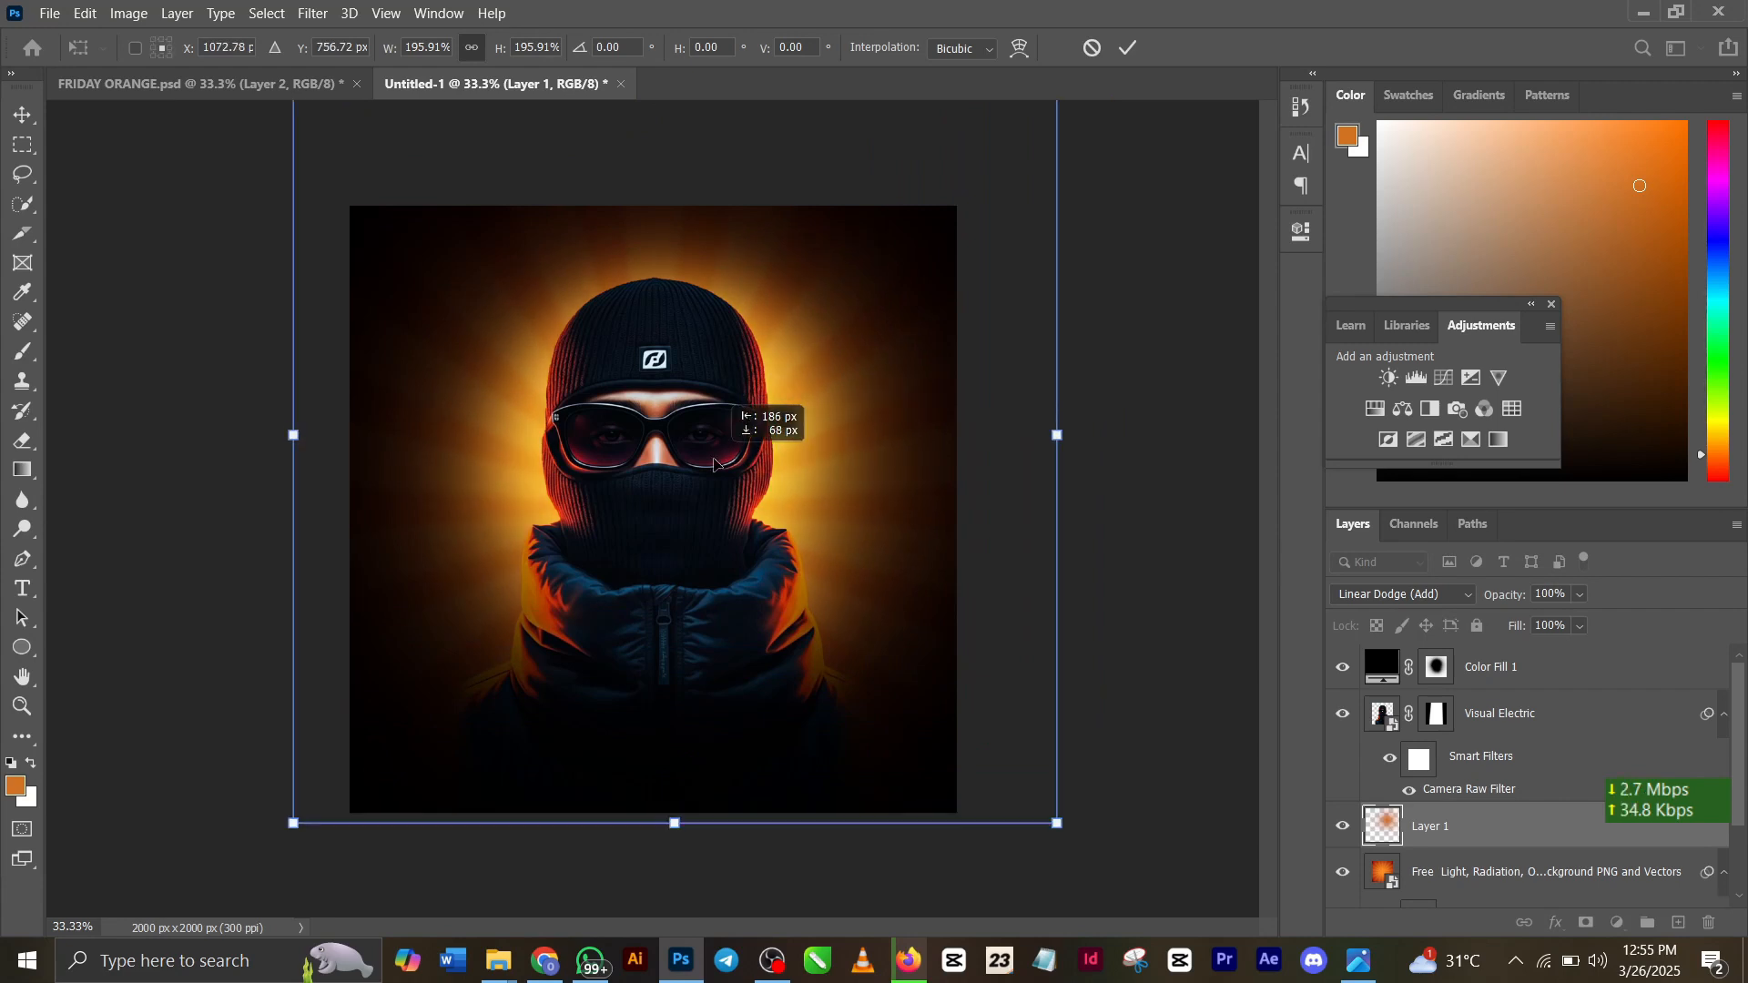
click(1112, 41)
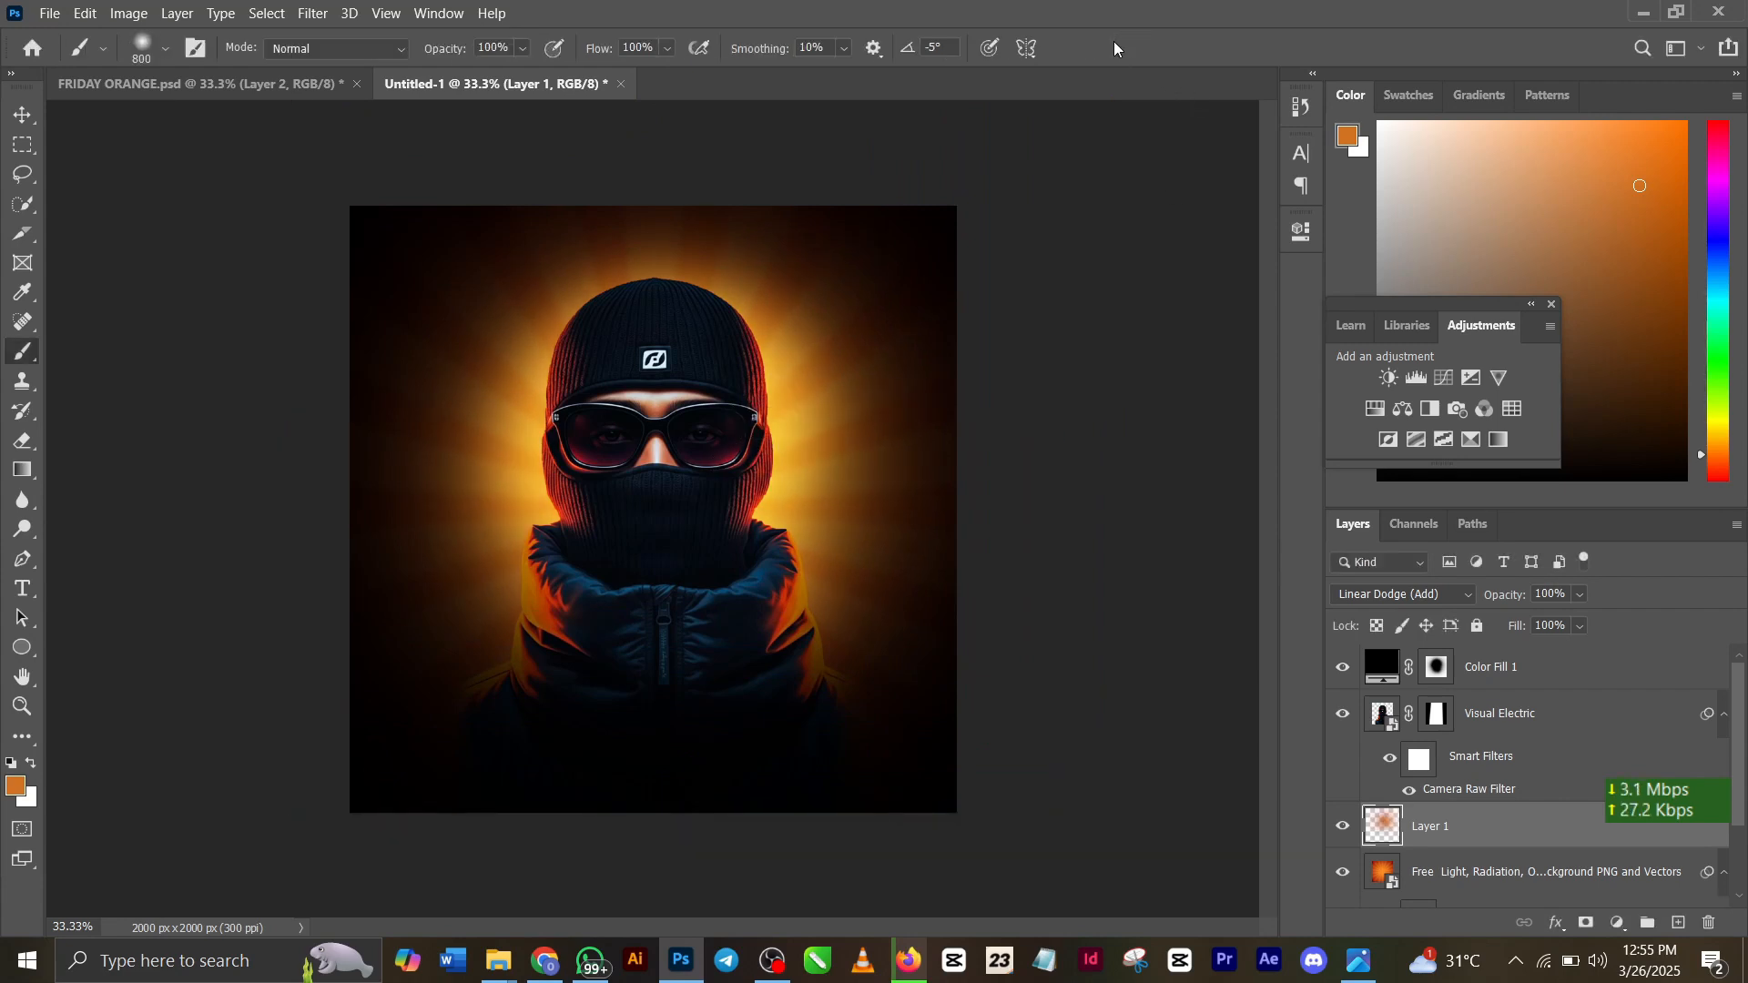
key(ctrl+j)
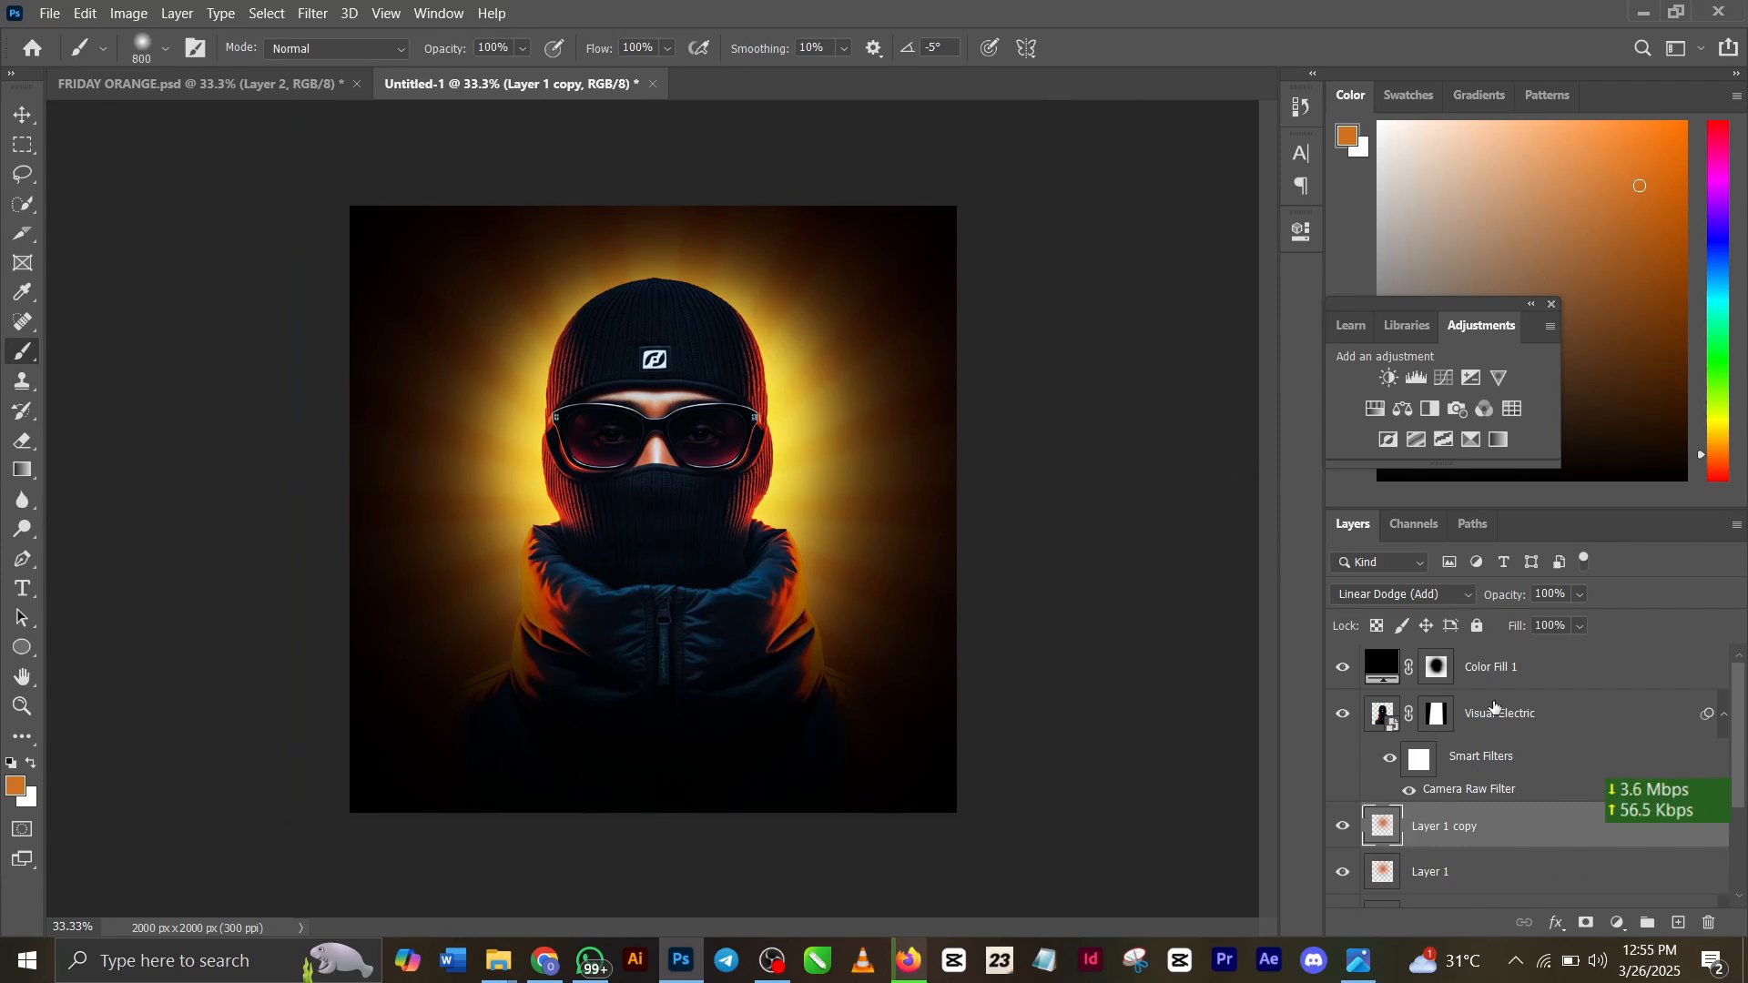
Step: Set the black Color Fill 1 vignette's opacity to 61%, checking the matching layer in FRIDAY ORANGE.psd
click(1500, 673)
drag(1513, 597, 1470, 598)
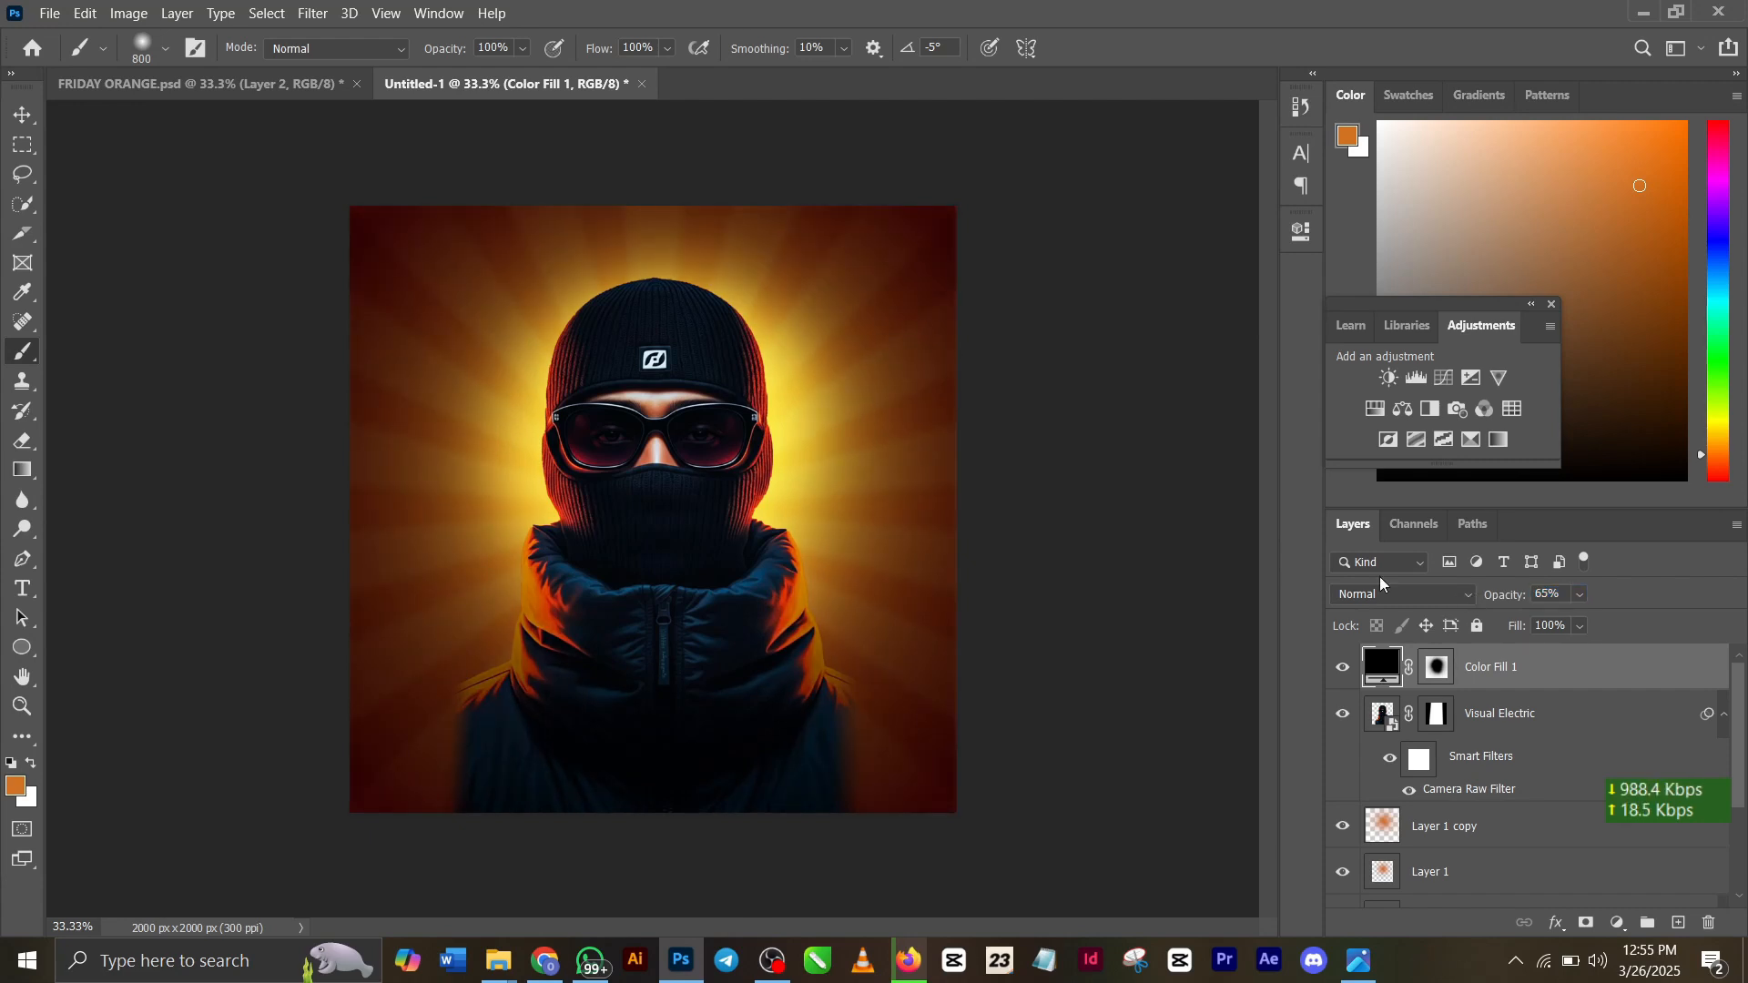
click(287, 84)
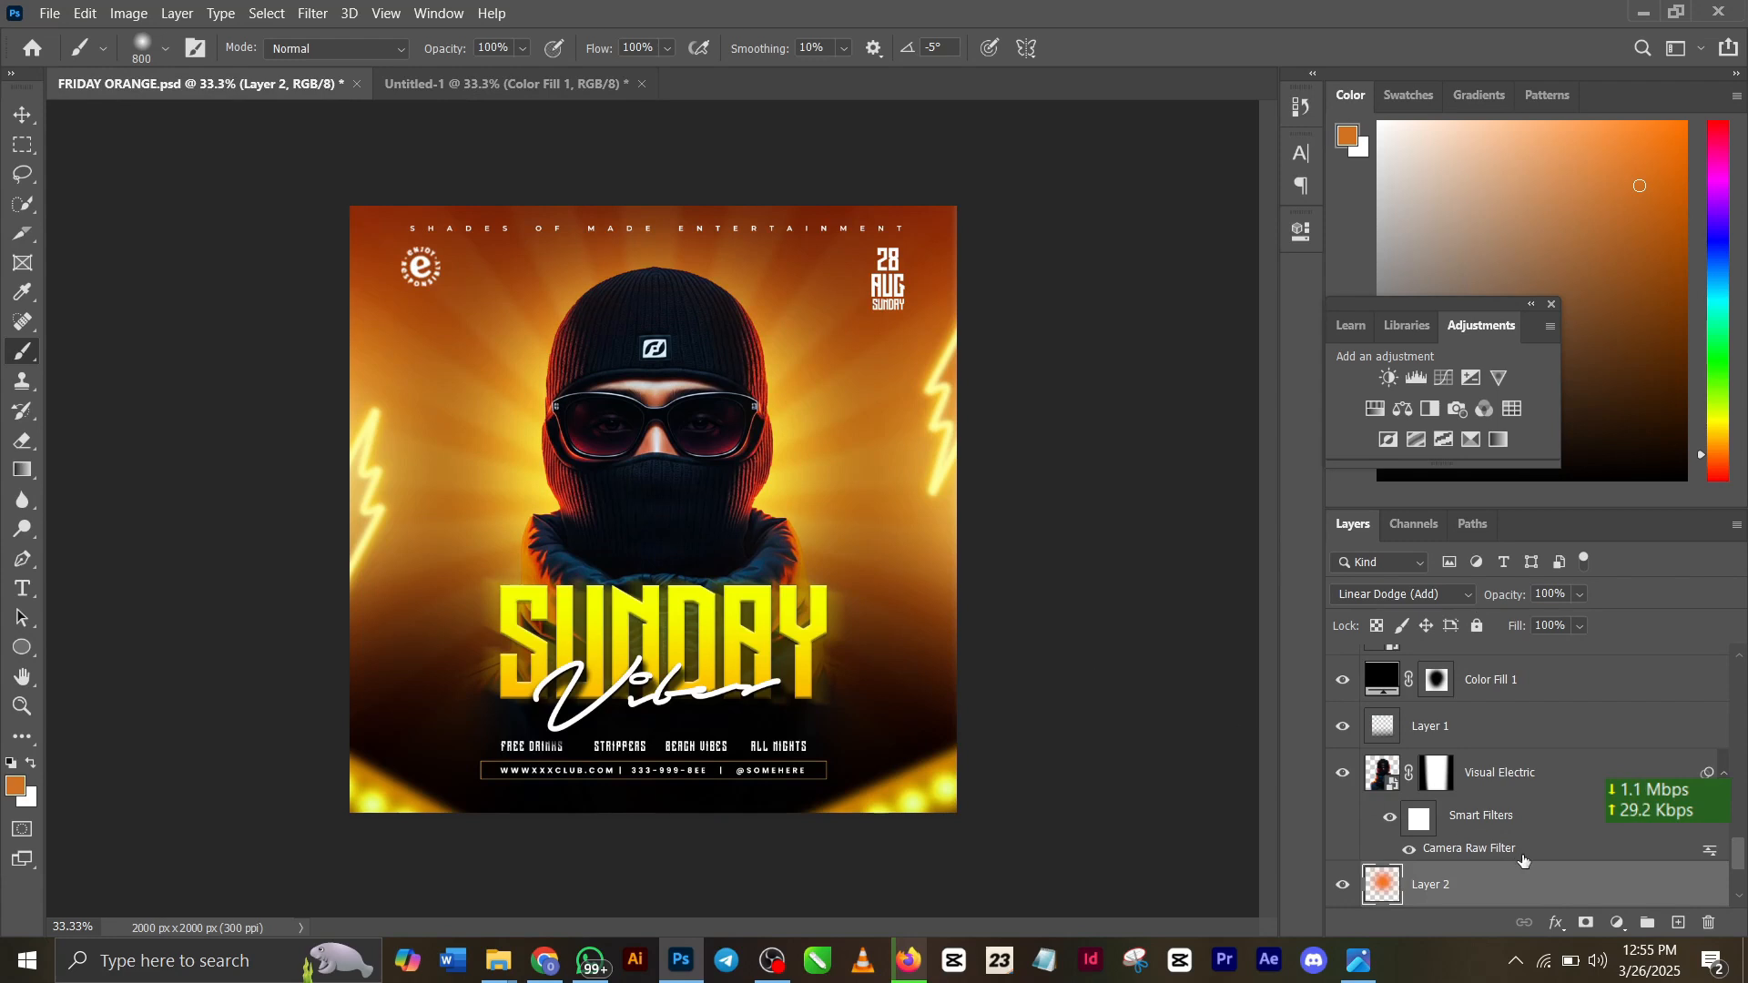
click(1496, 694)
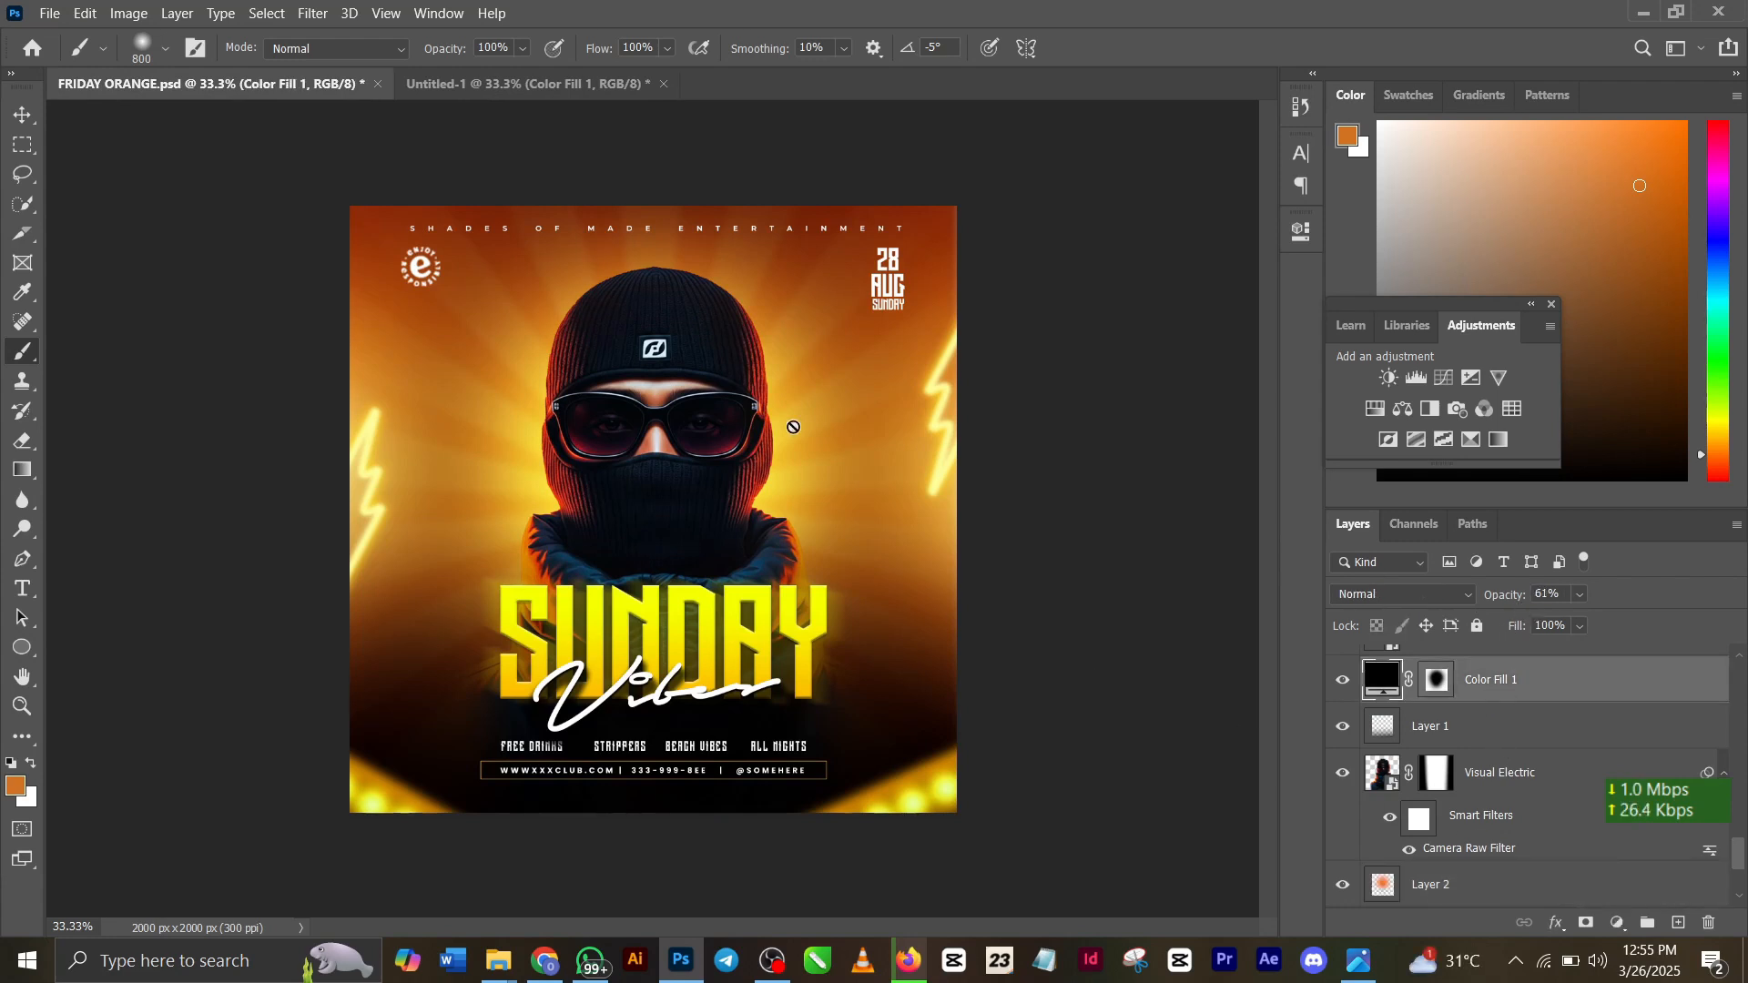
click(476, 85)
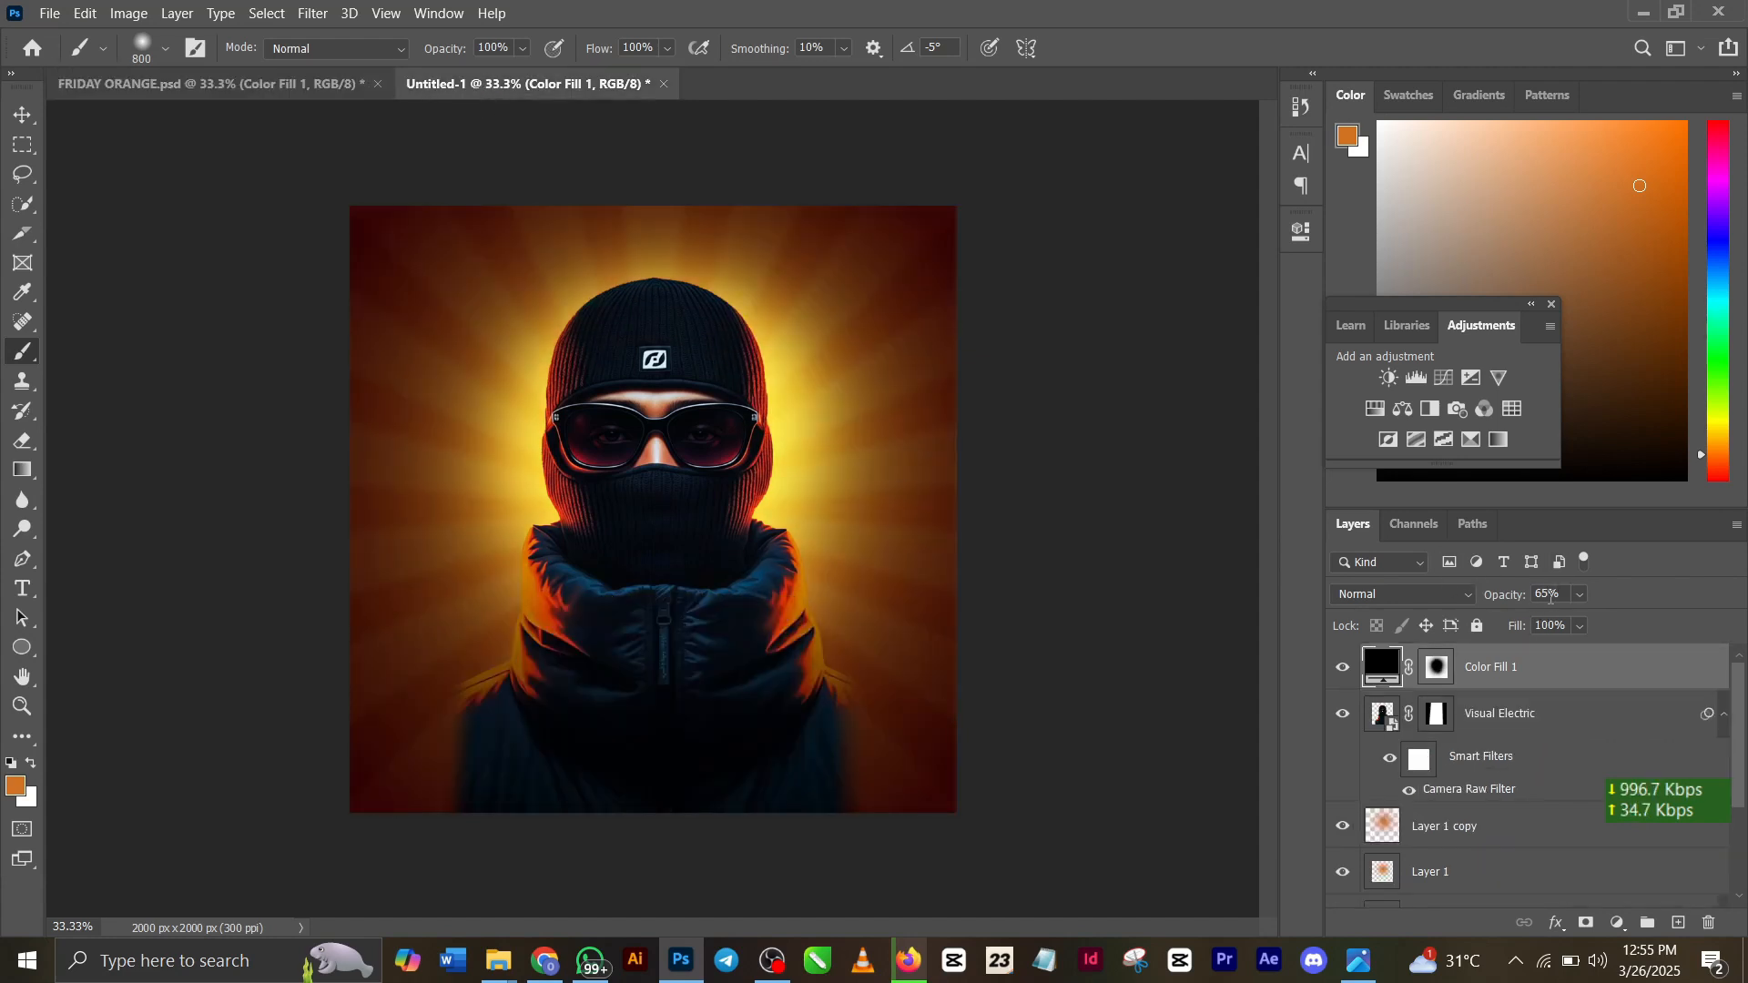
click(1557, 597)
text(61)
Step: Copy Layer 1's dark gradient from FRIDAY ORANGE.psd into Untitled-1 and move it down to the canvas's lower edge
click(264, 89)
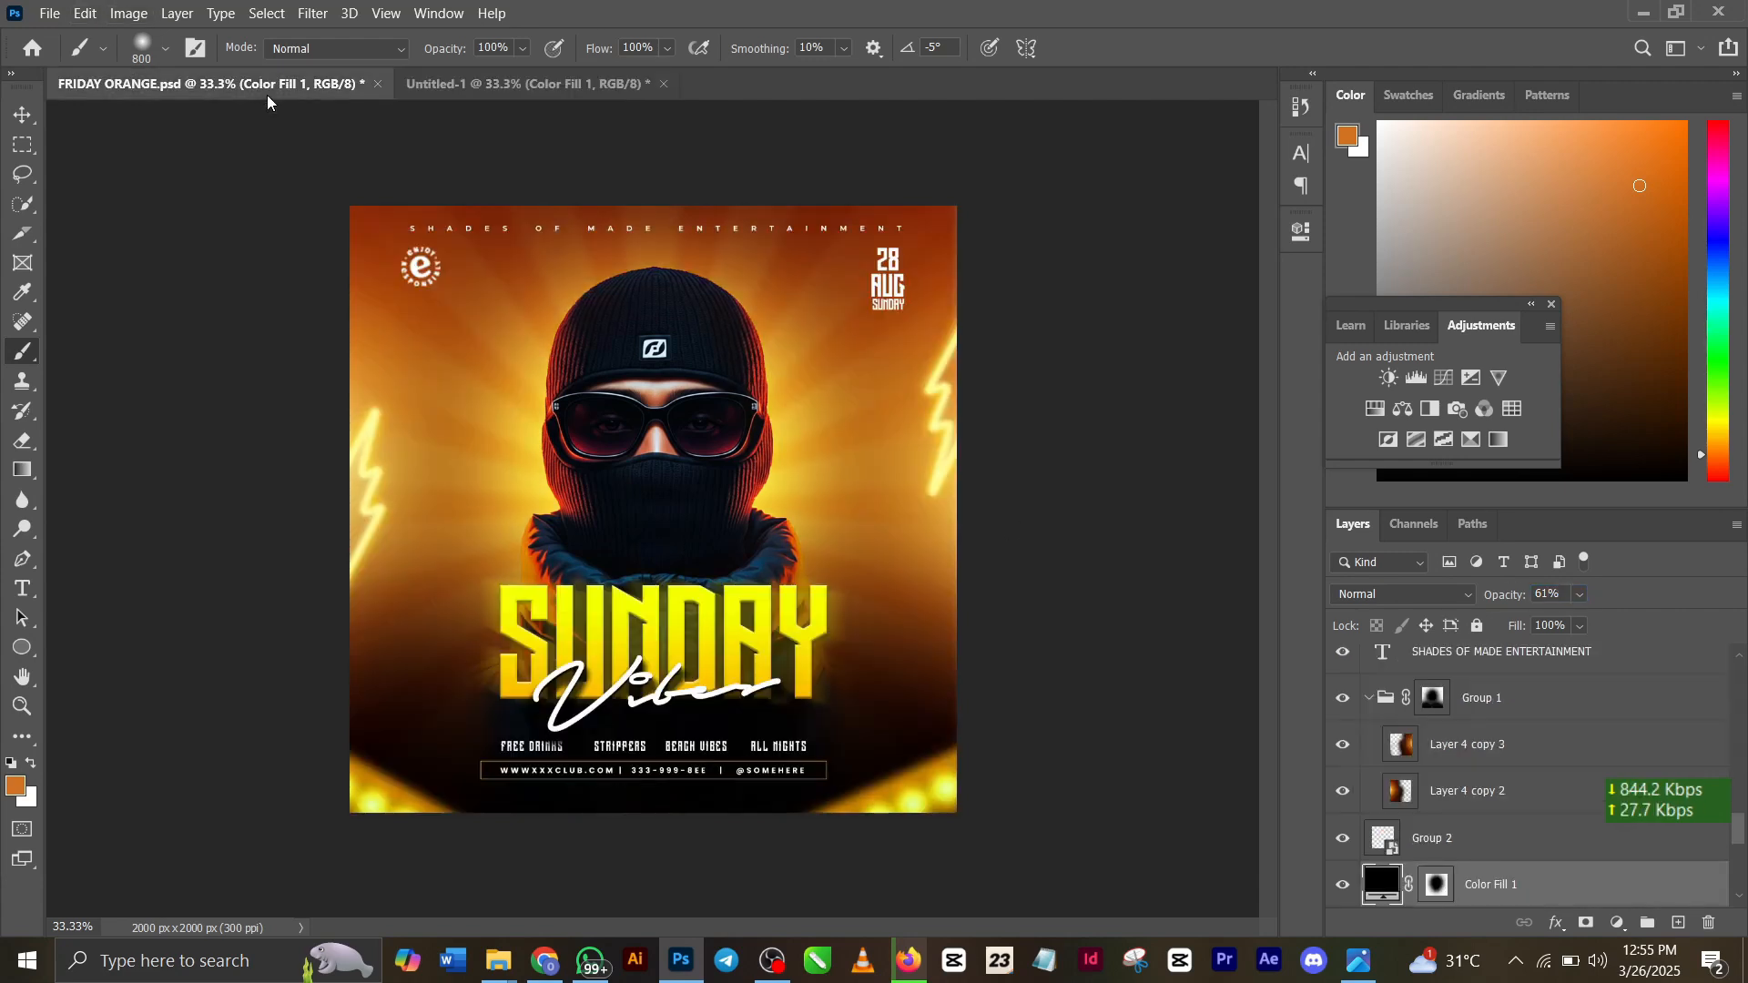
scroll(1487, 866, down, 5)
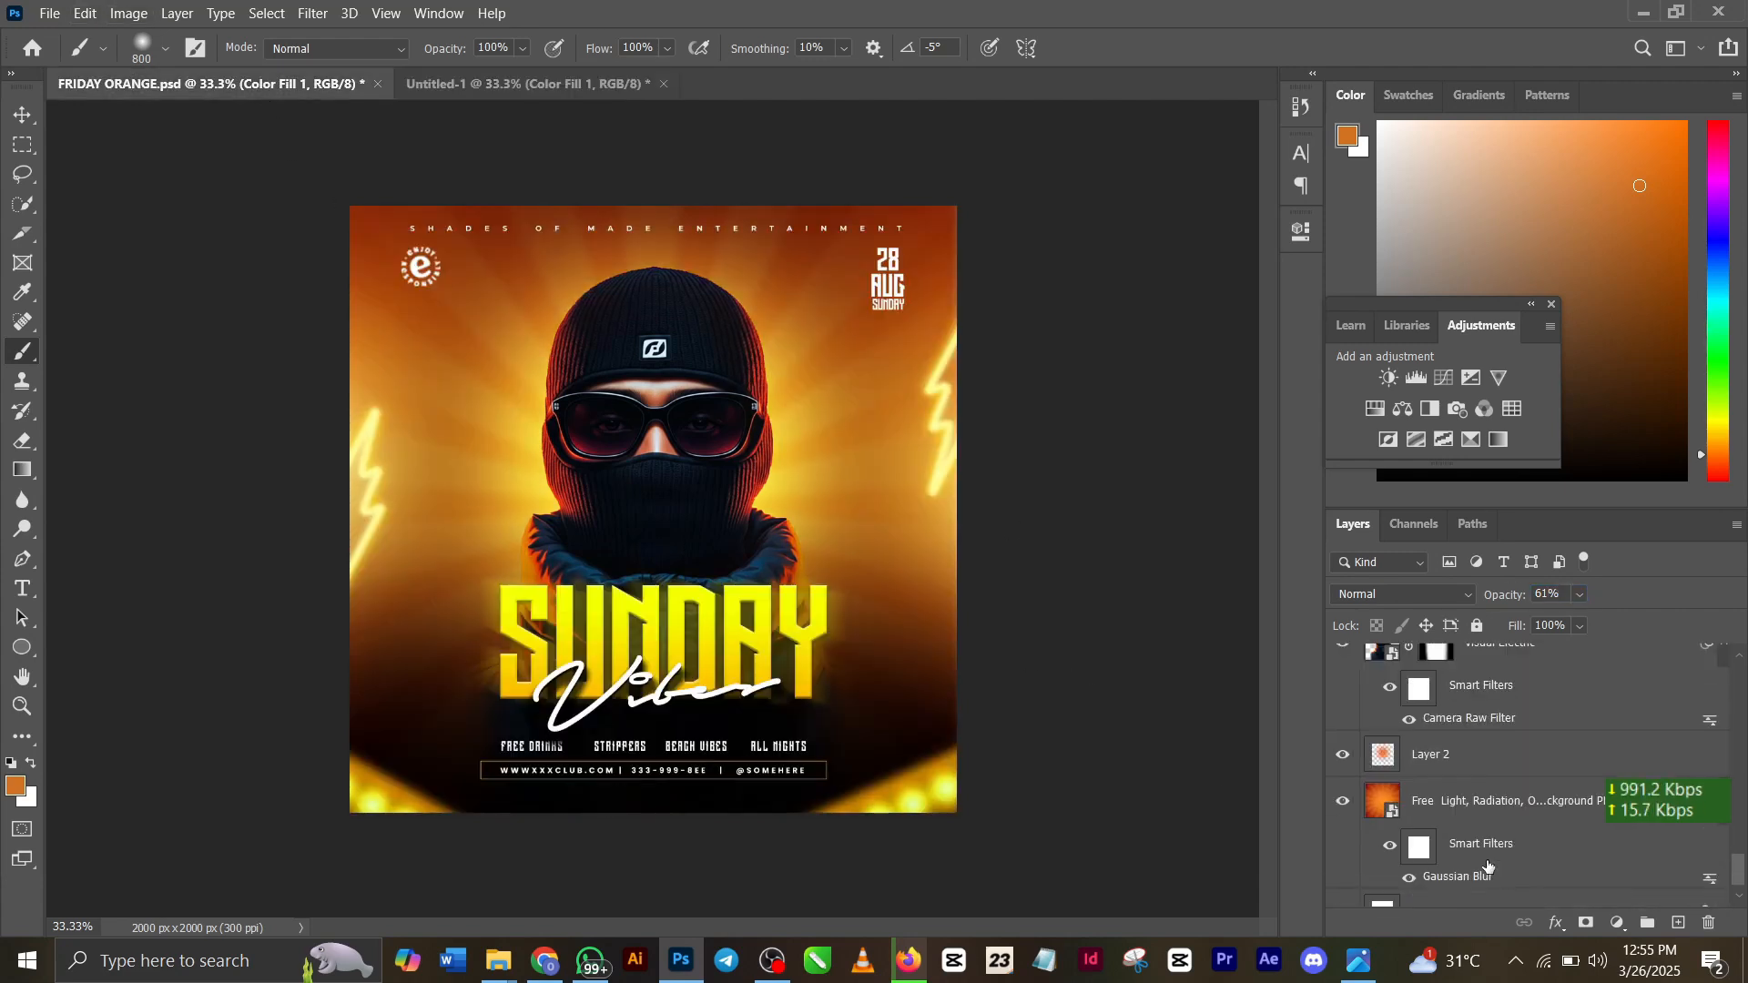
scroll(1488, 865, up, 3)
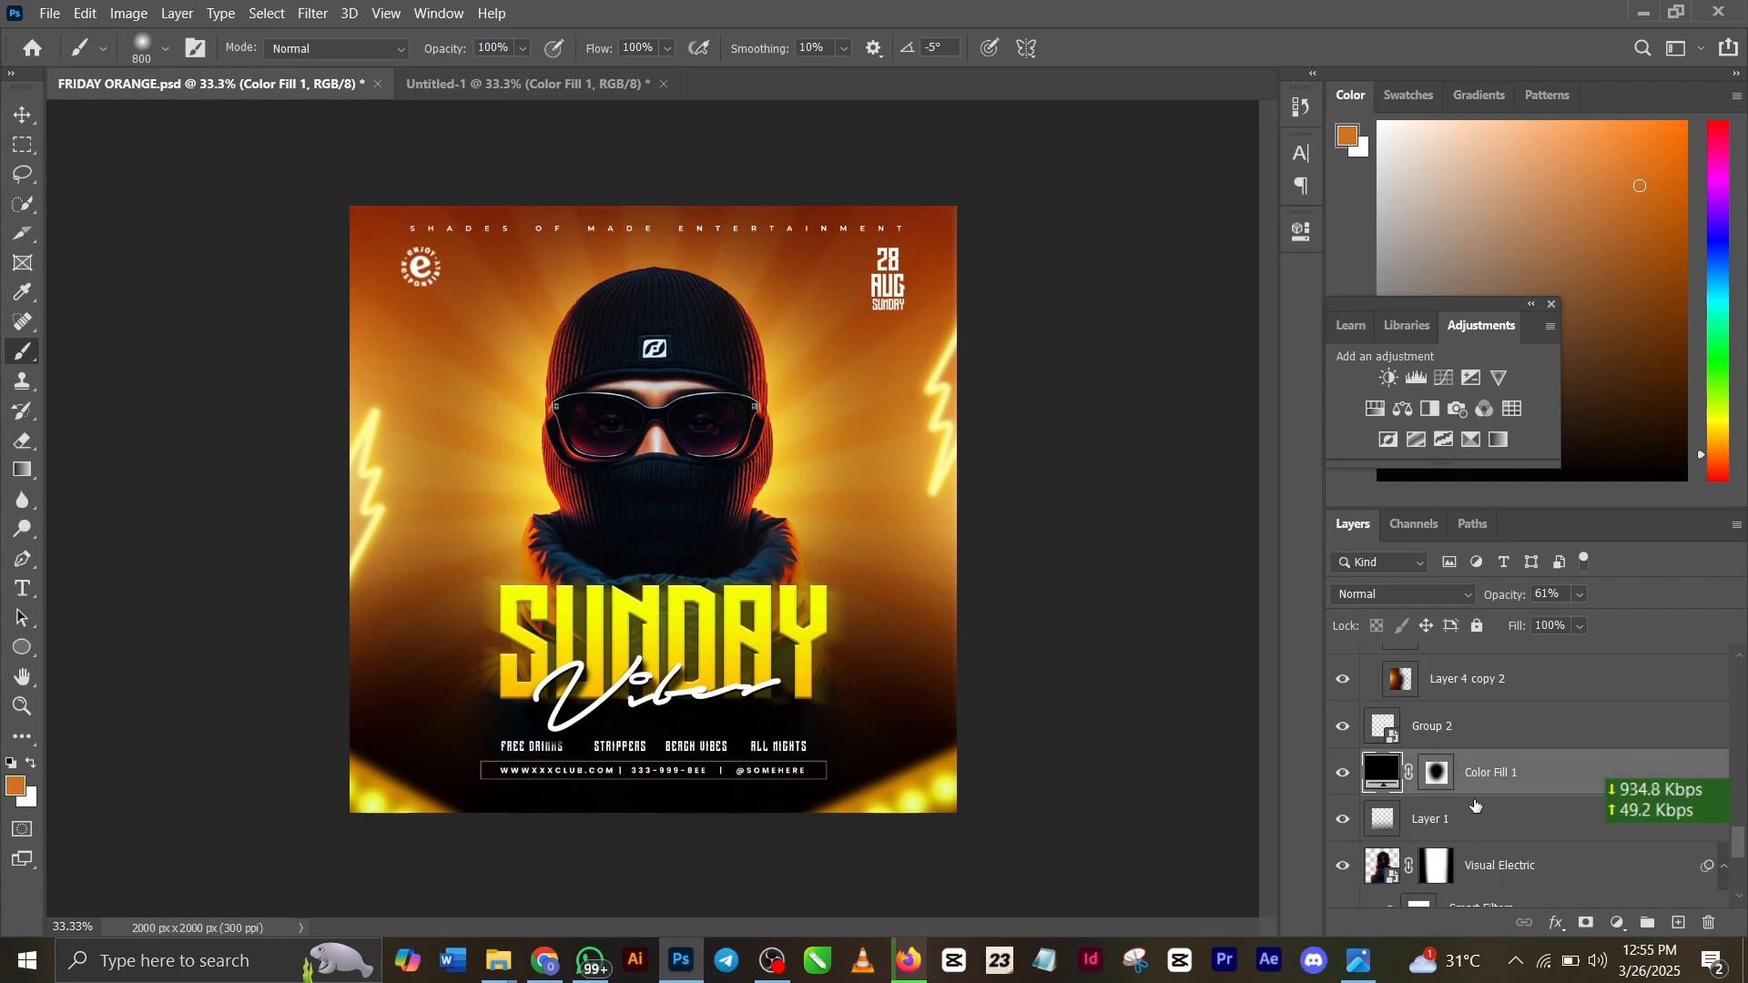
click(1517, 840)
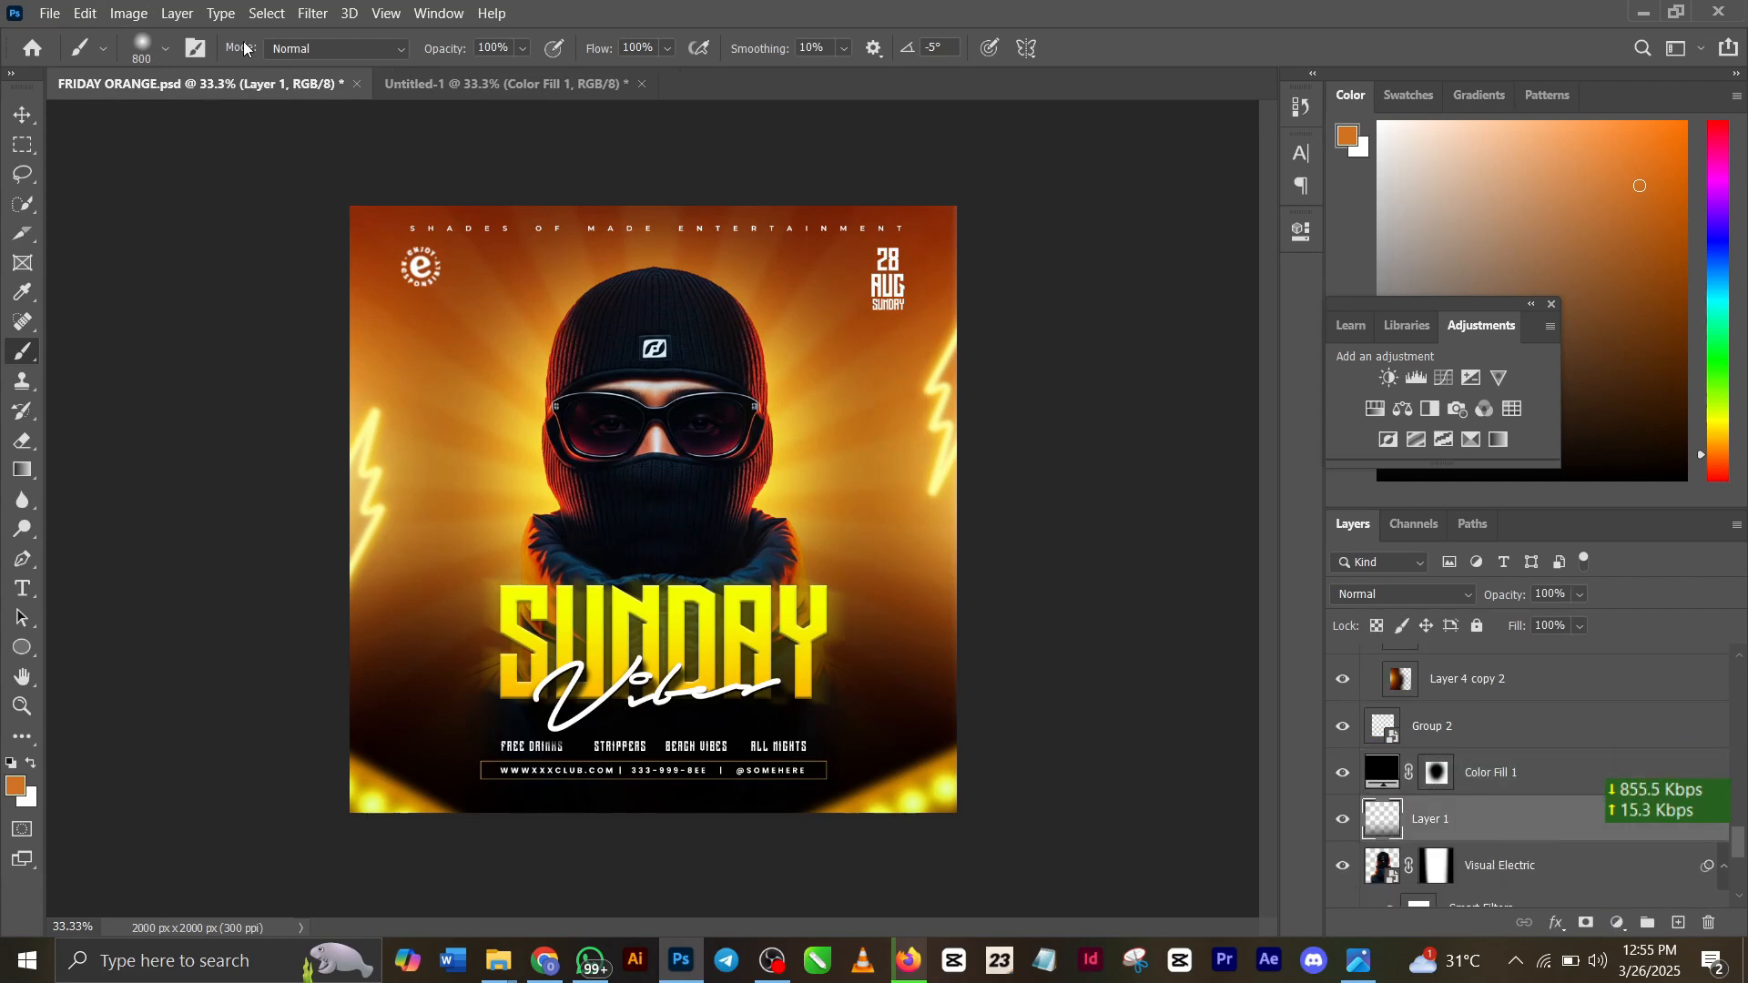
click(443, 77)
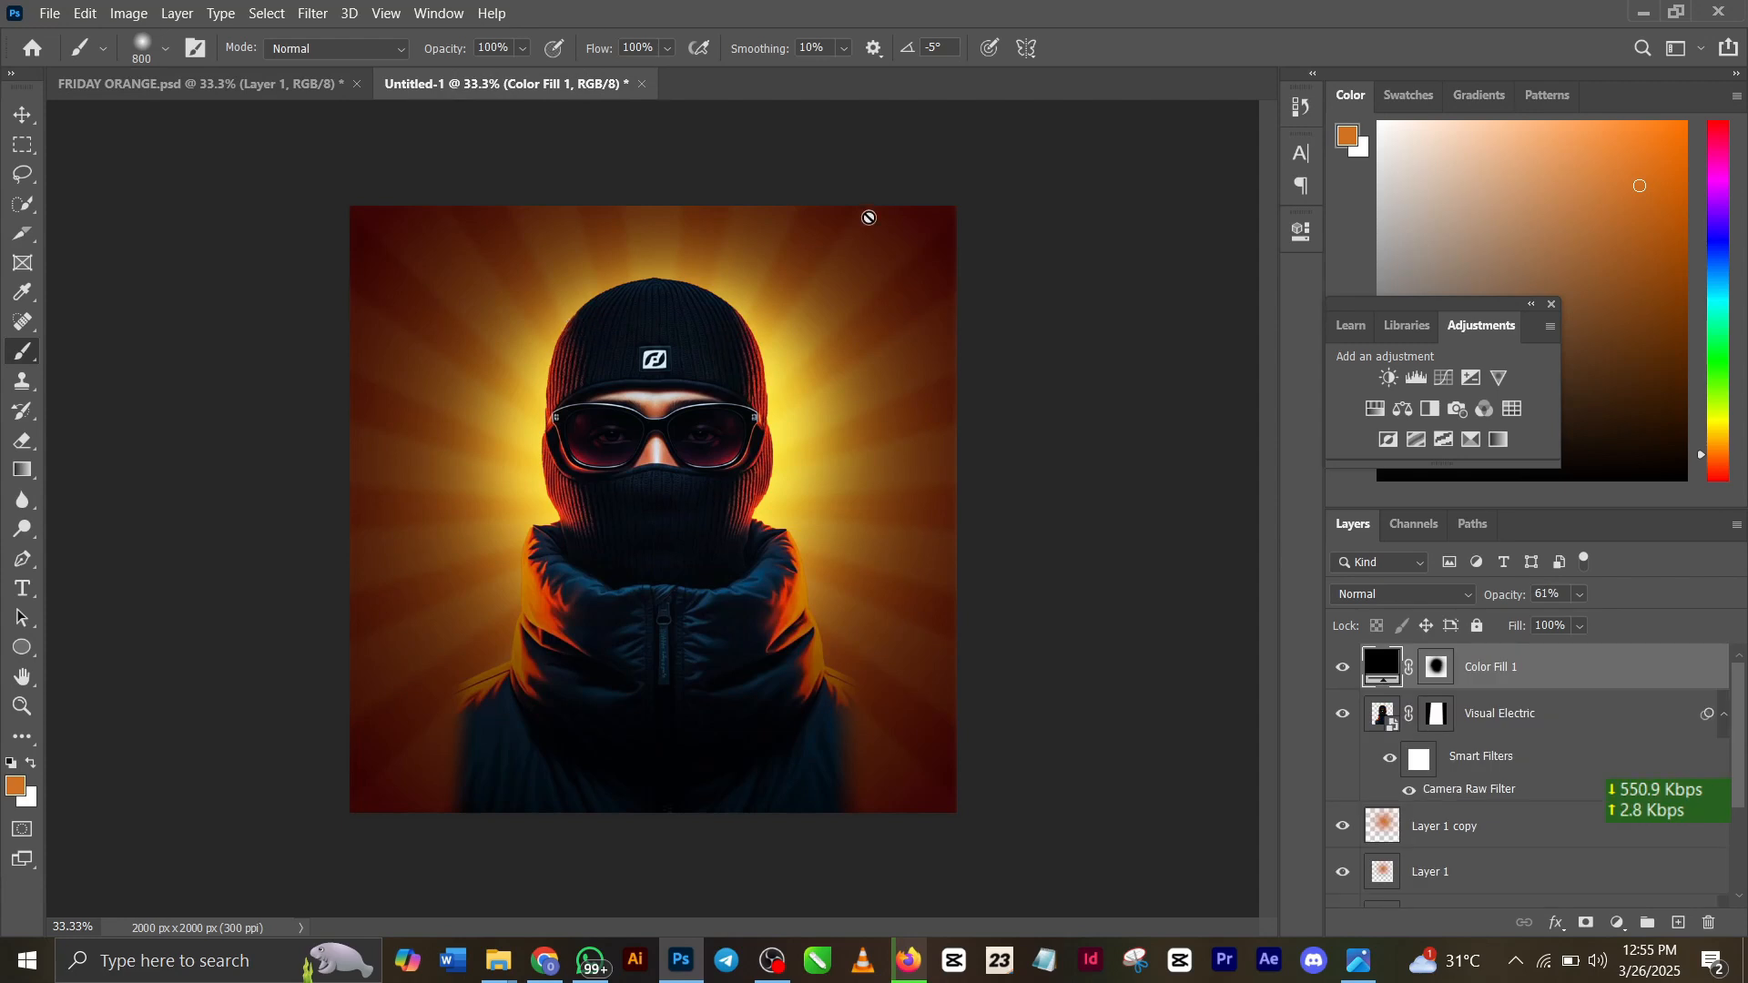
key(ctrl+v)
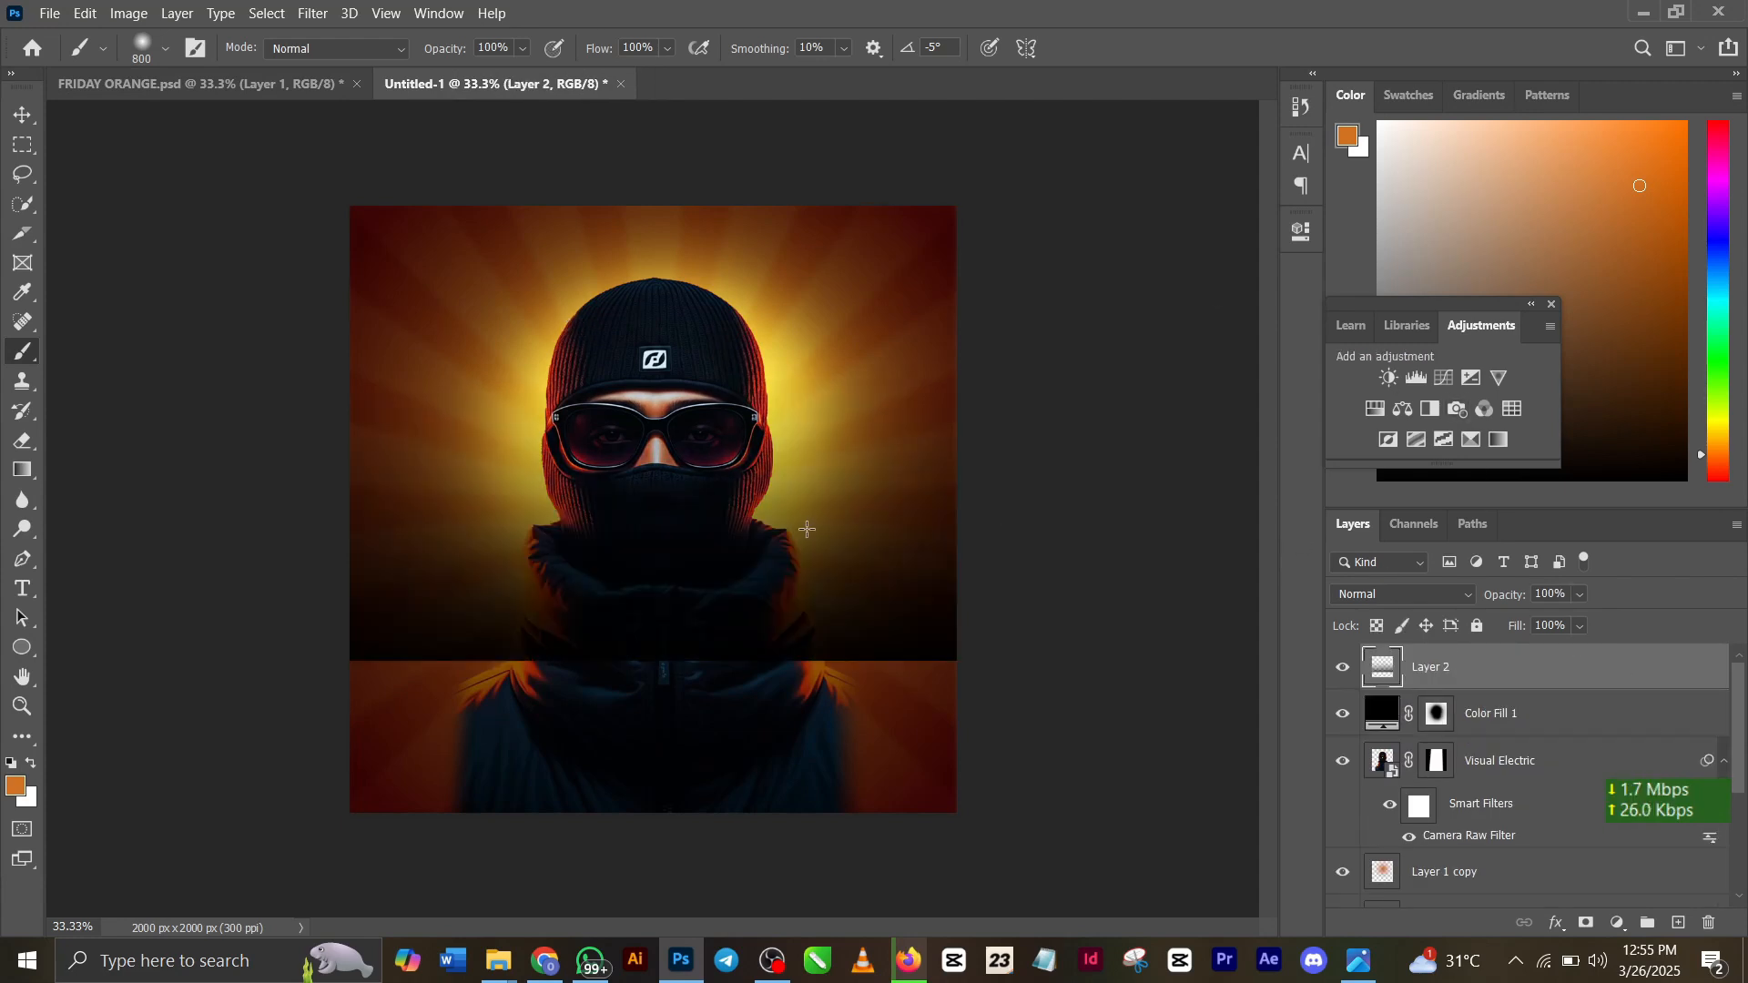
key(v)
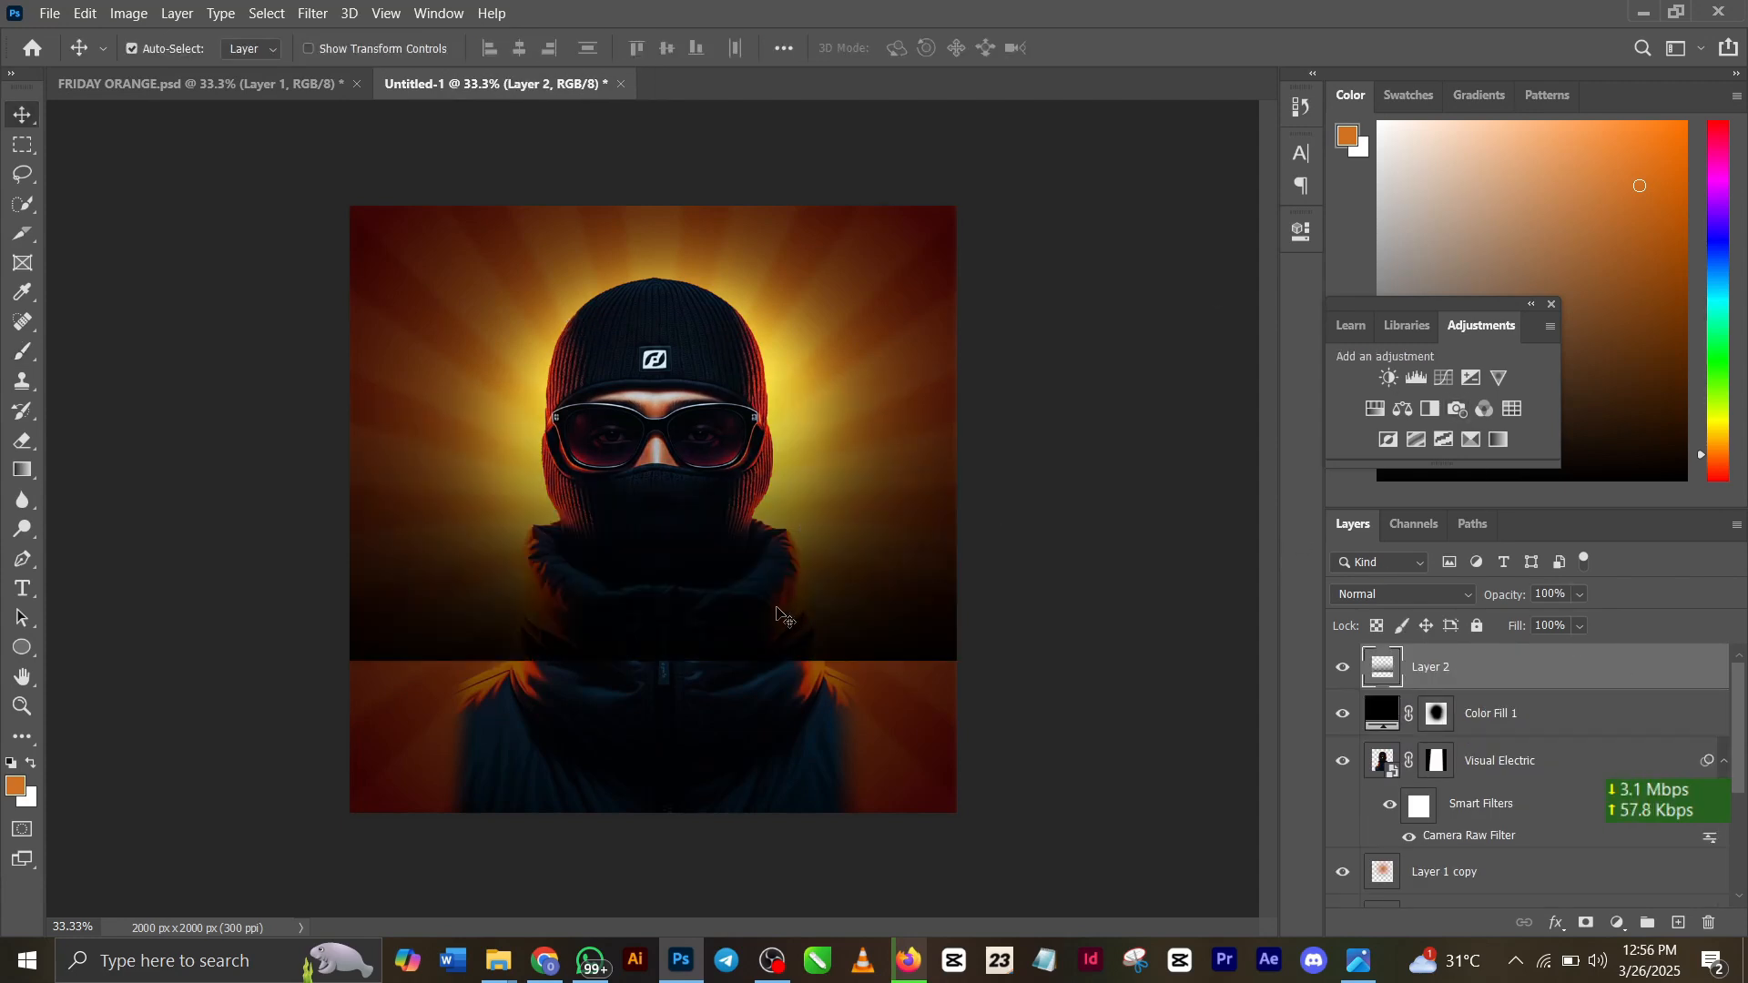
drag(786, 616, 765, 825)
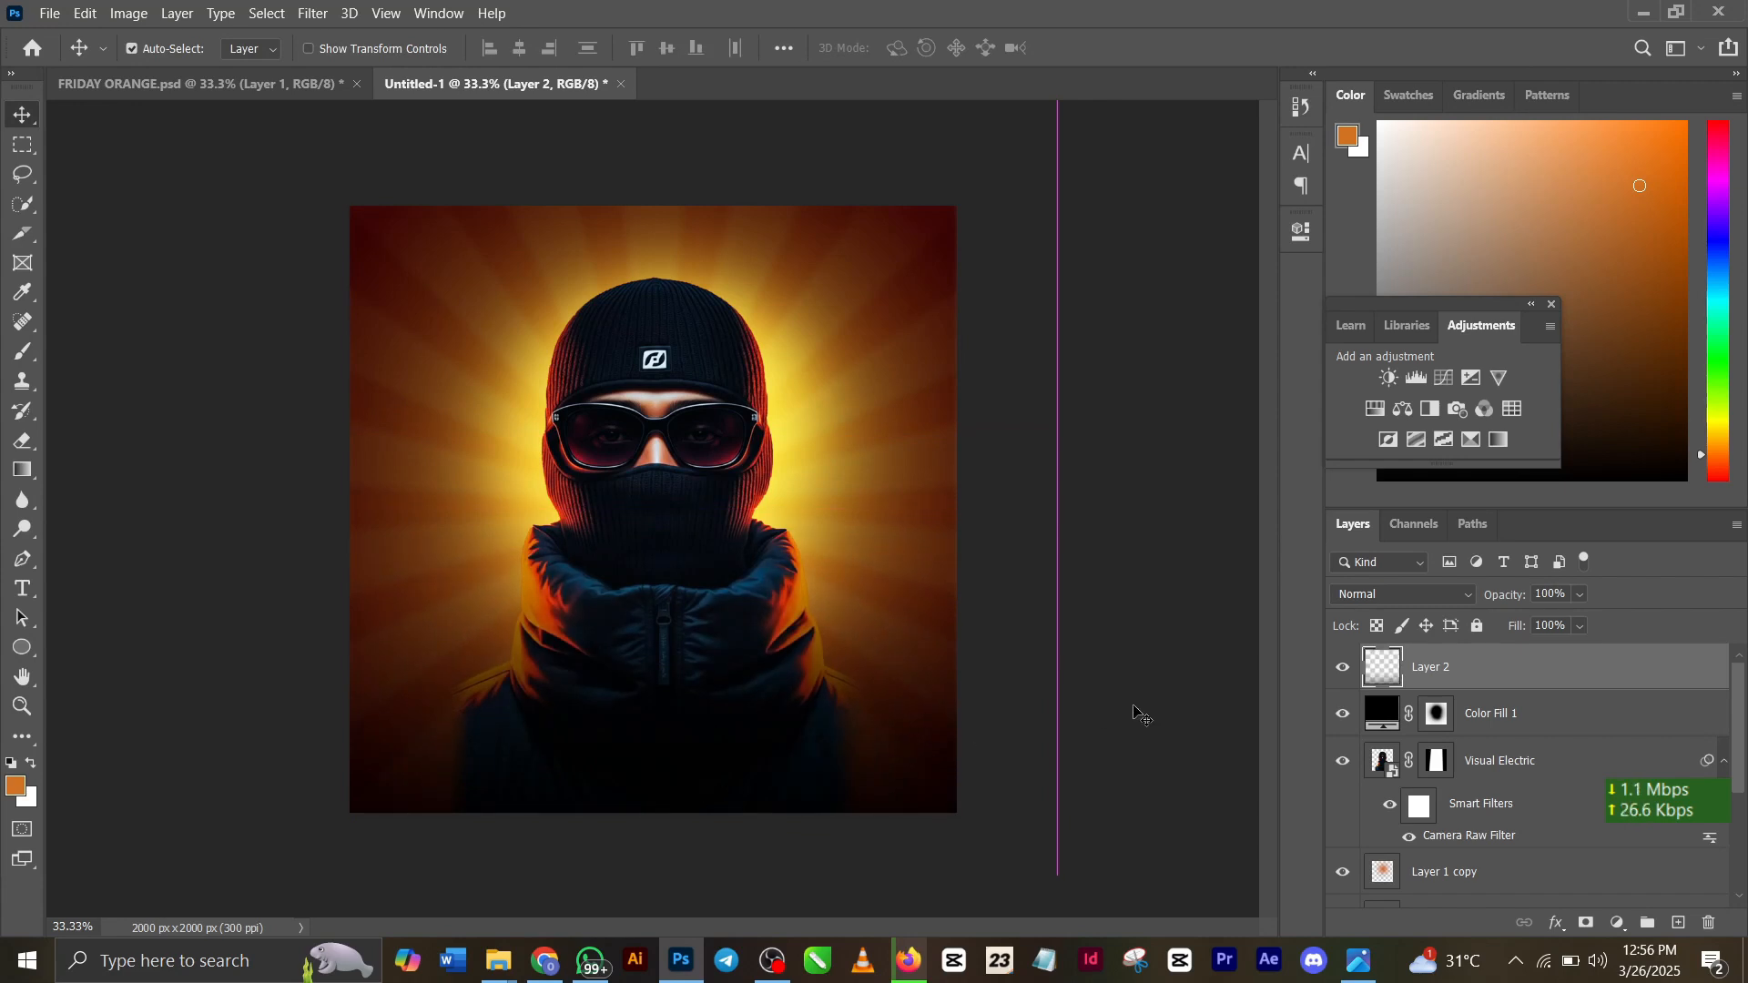
Step: Hide the pasted gradient layer and set the foreground color to dark brown 271000 for the Gradient tool
click(1343, 667)
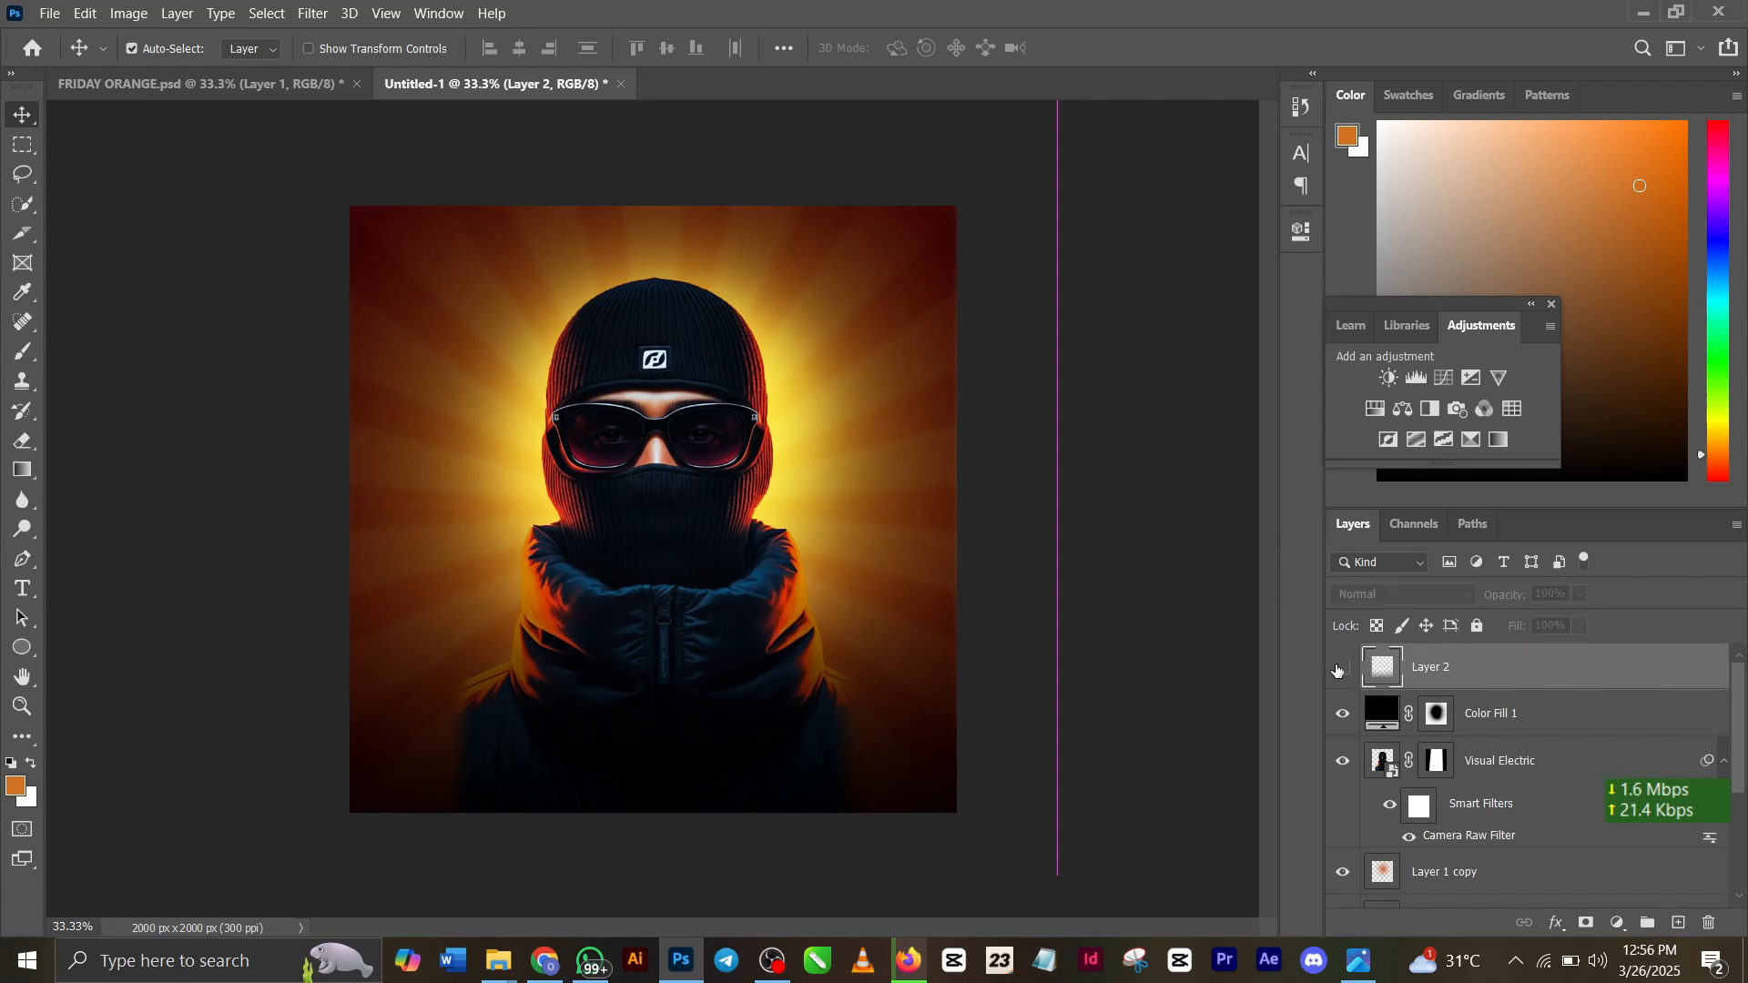
click(22, 470)
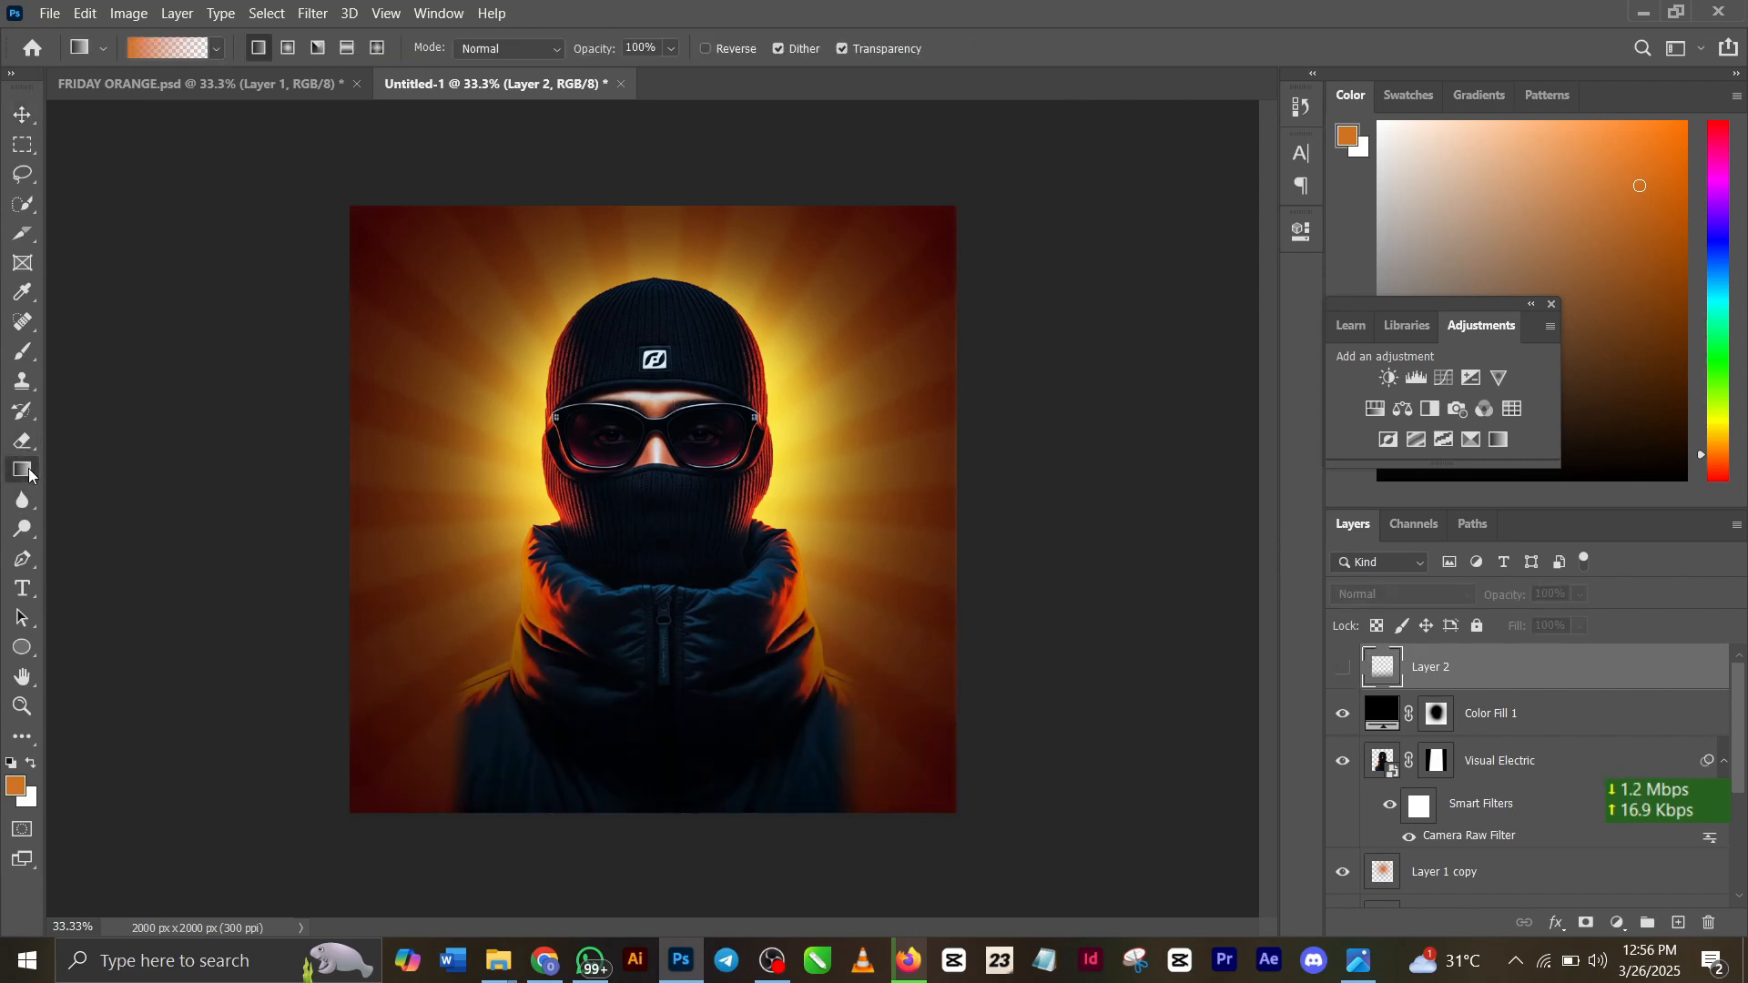
click(11, 765)
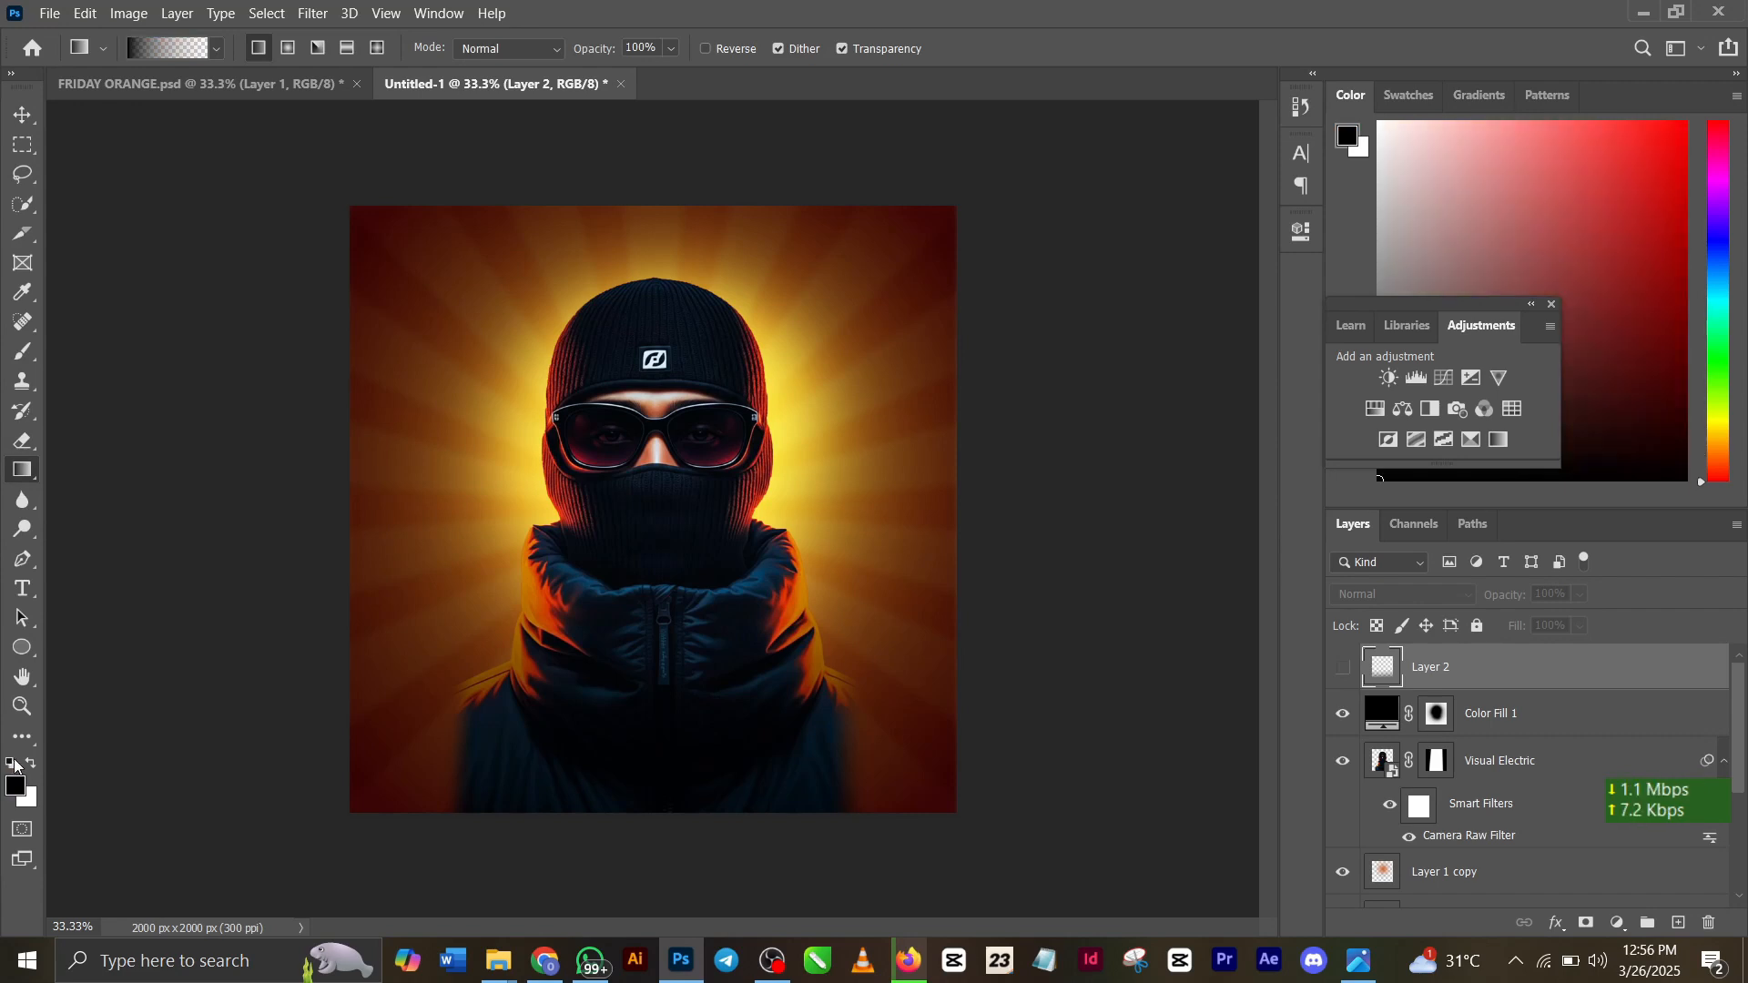
click(18, 786)
click(873, 671)
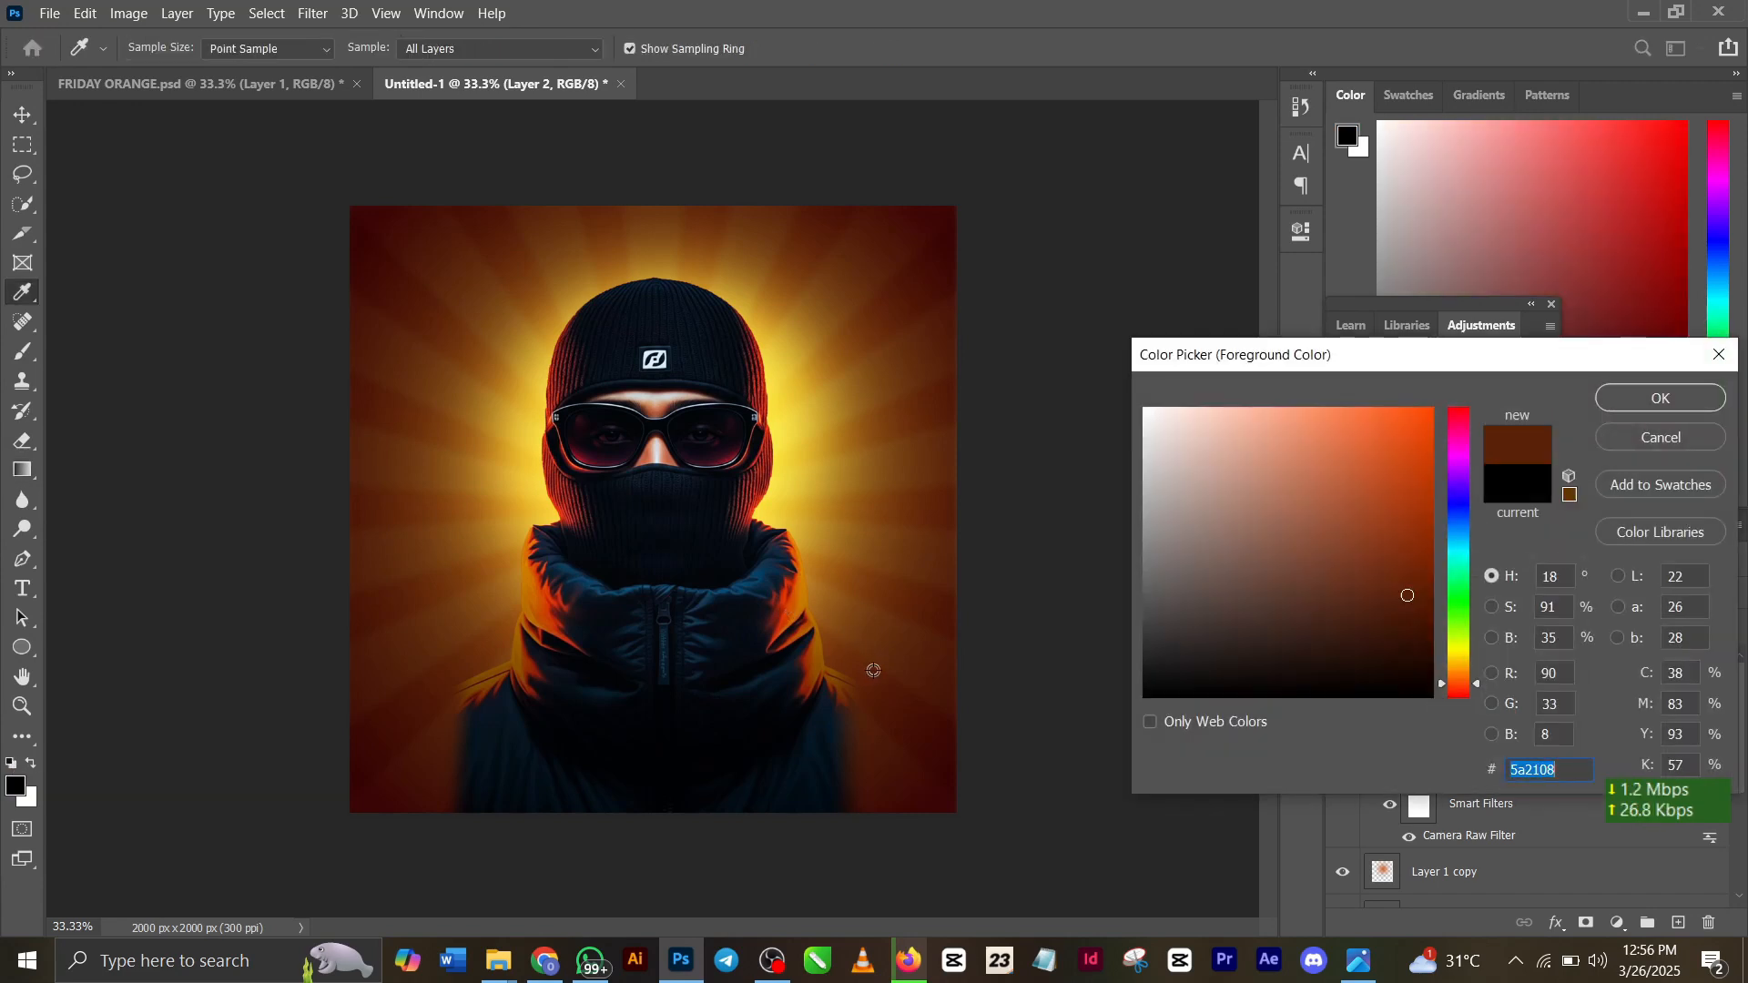
click(926, 264)
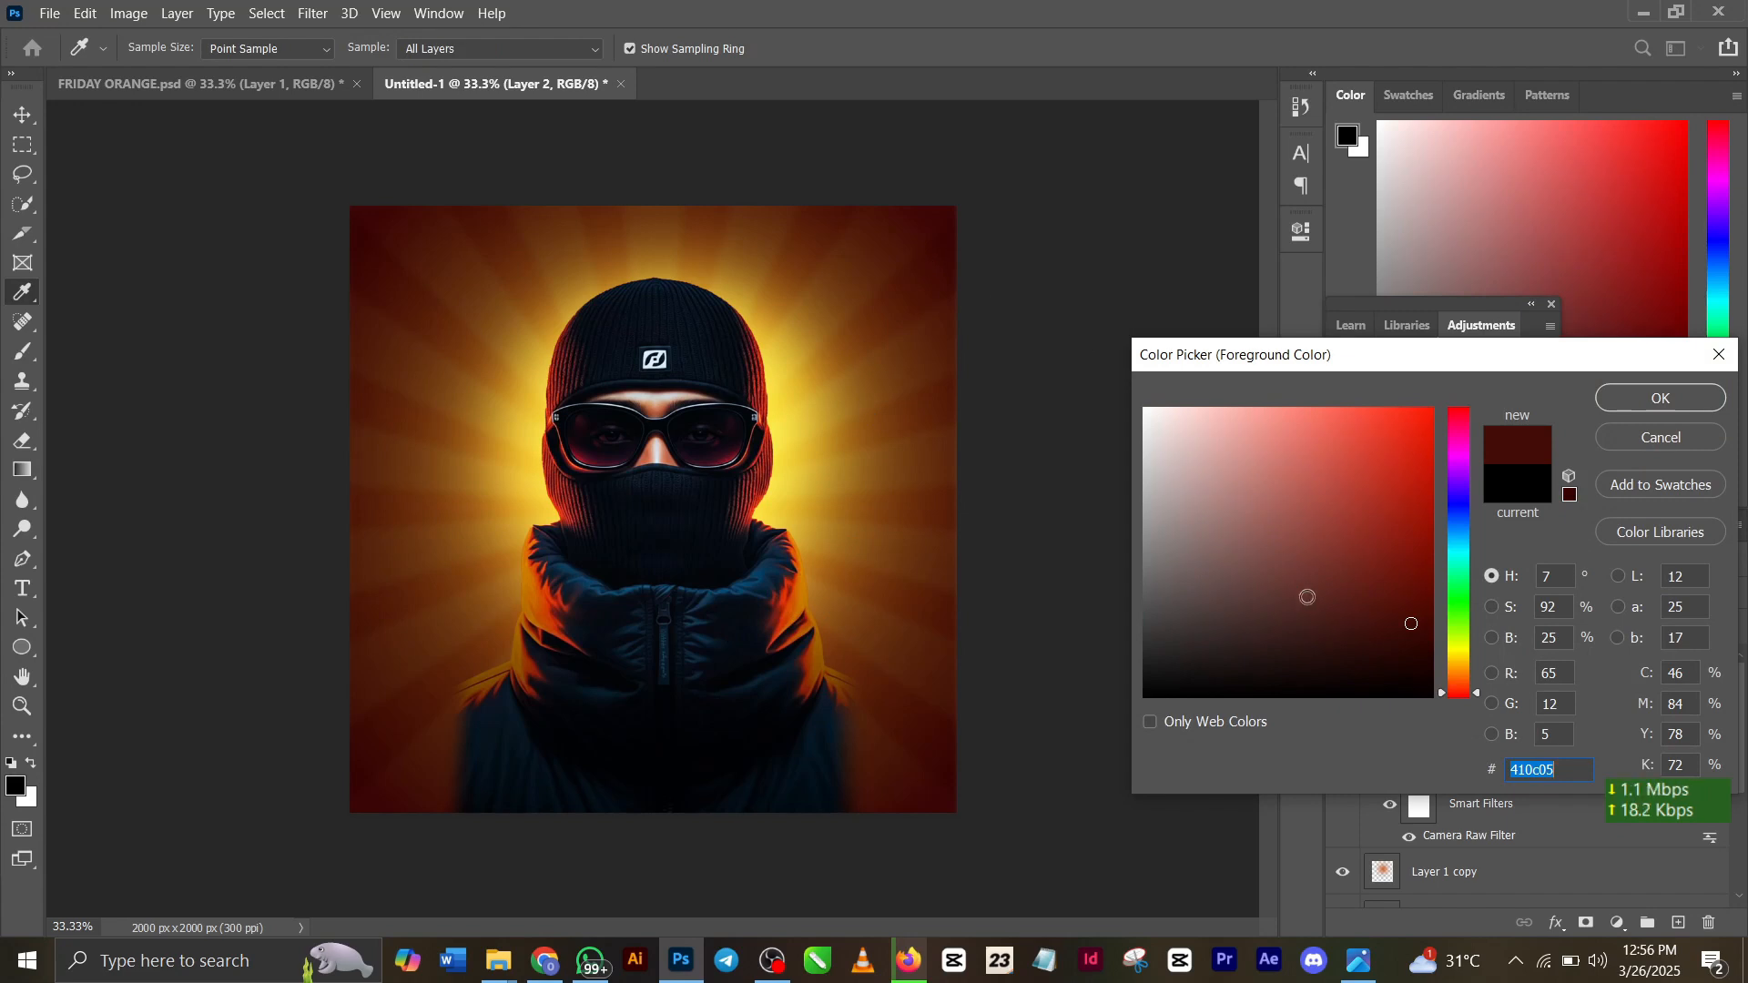
click(862, 639)
click(1432, 602)
drag(1432, 602, 1465, 653)
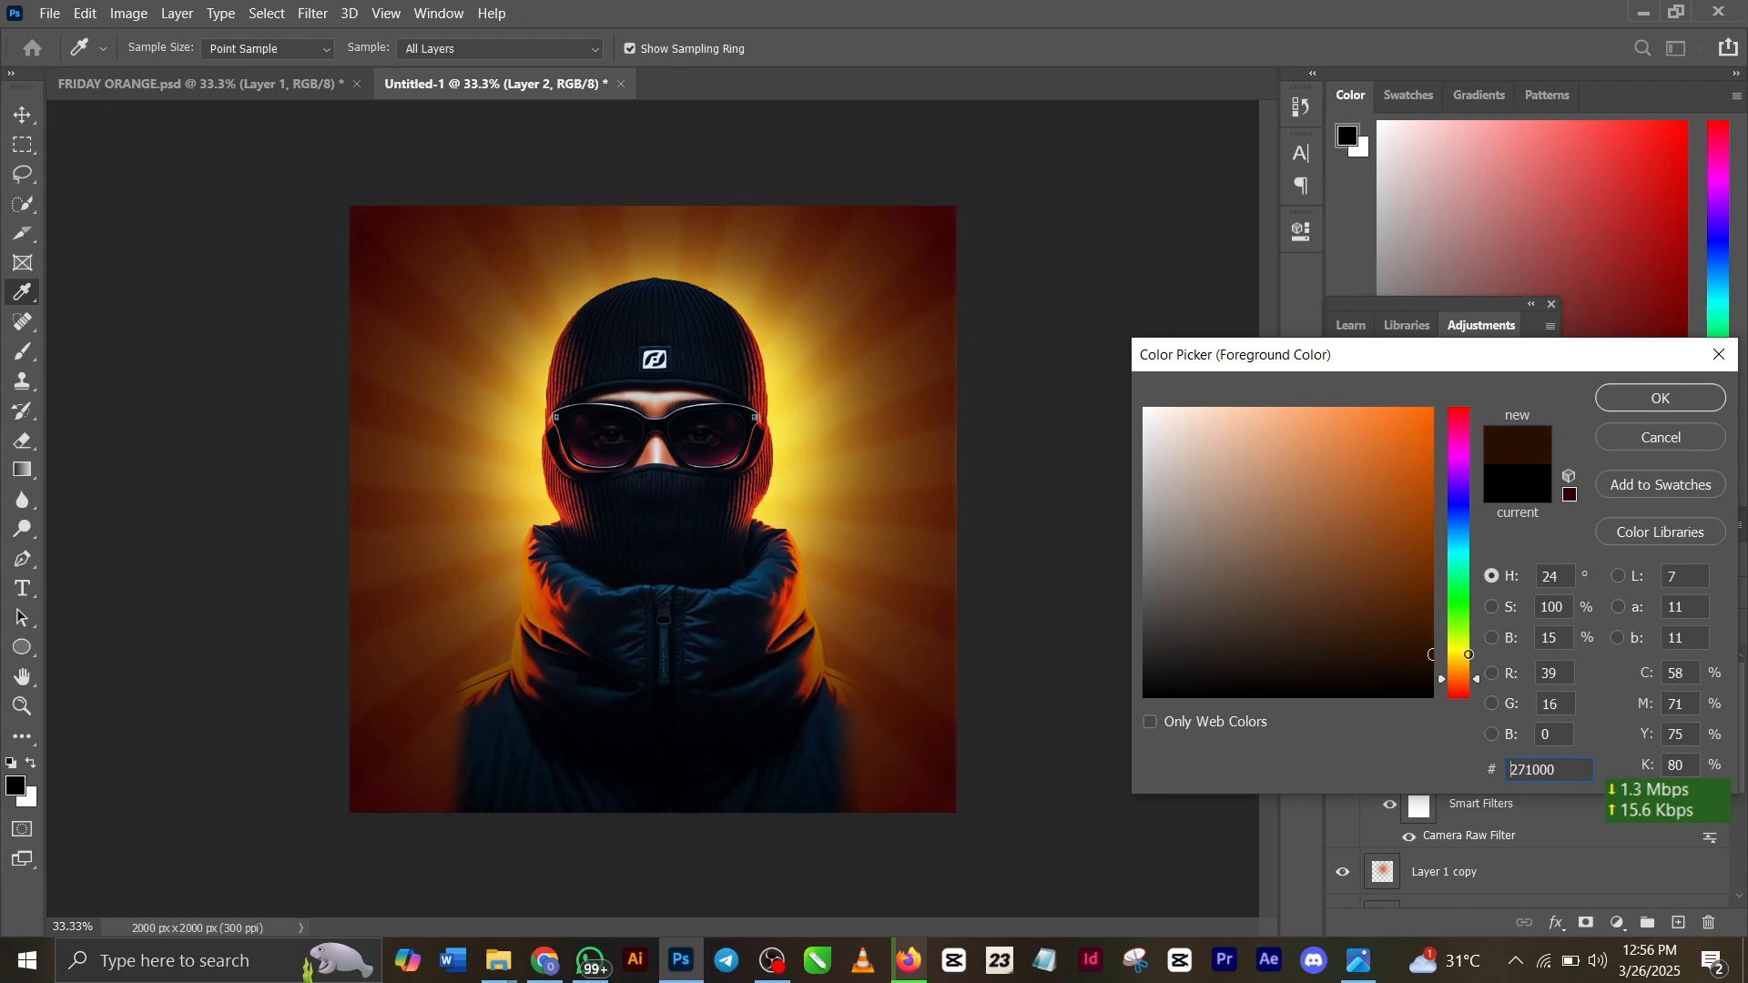
click(1657, 406)
Step: Add a new layer on top and draw a linear foreground-to-transparent gradient from just below the canvas up to the jacket collar
key(g)
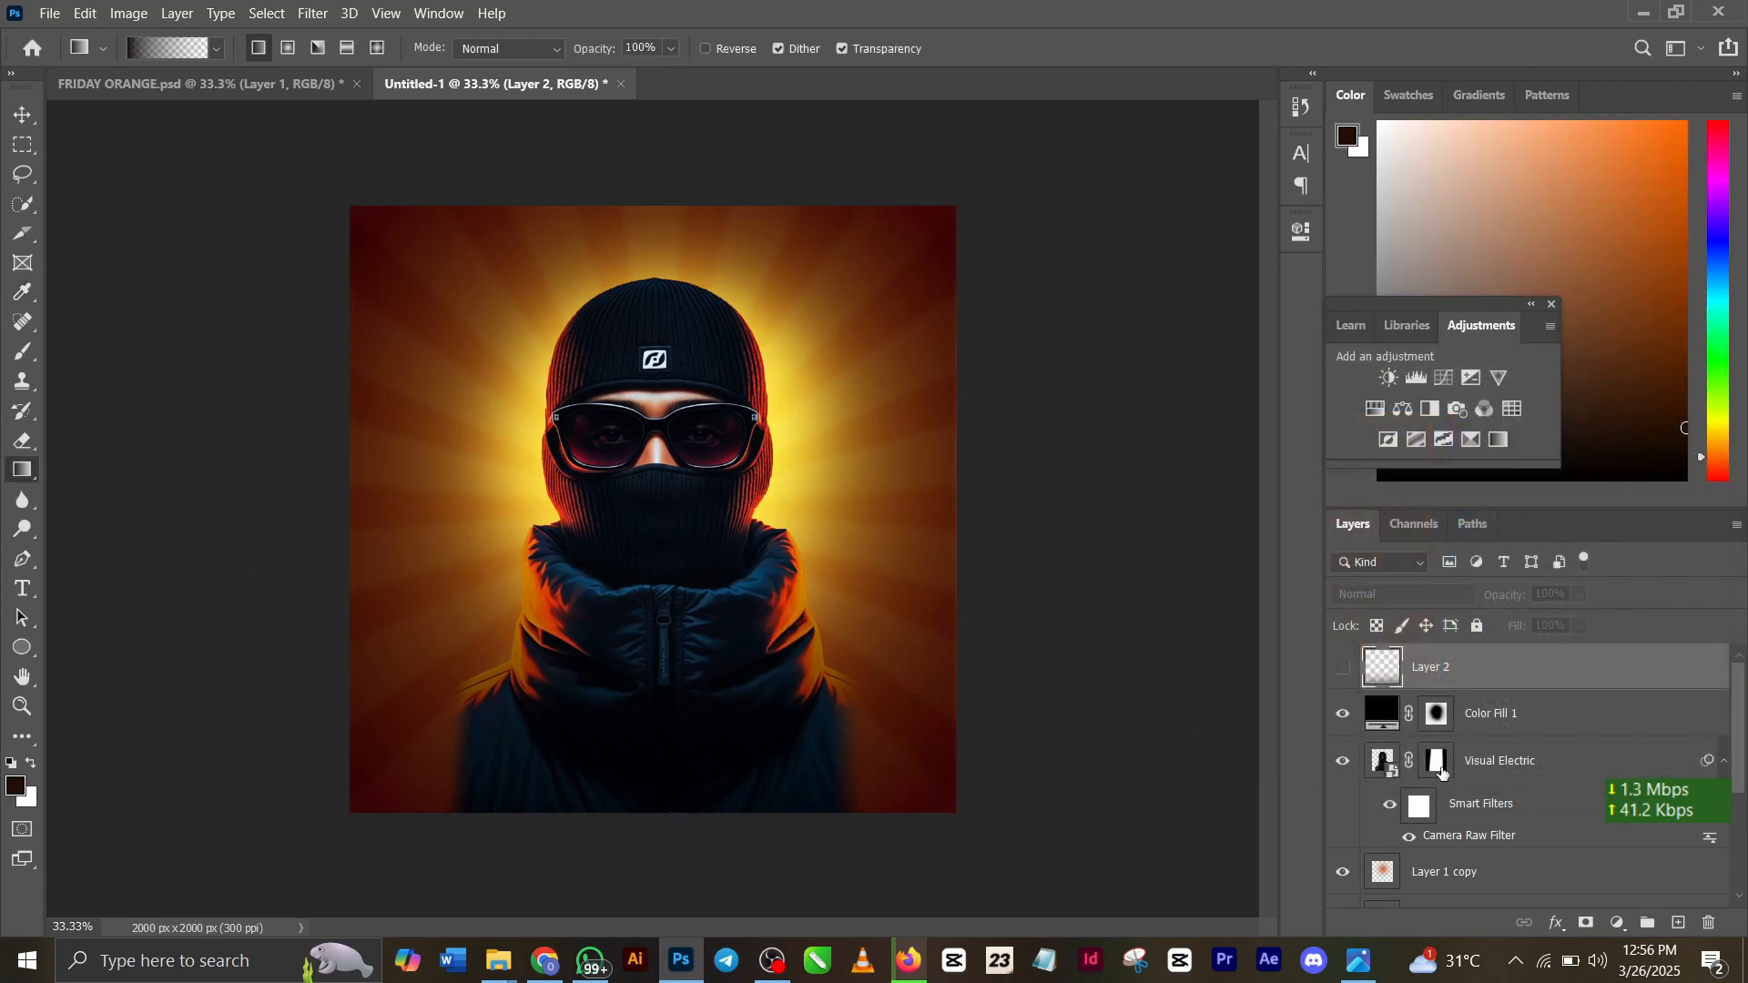
click(1679, 923)
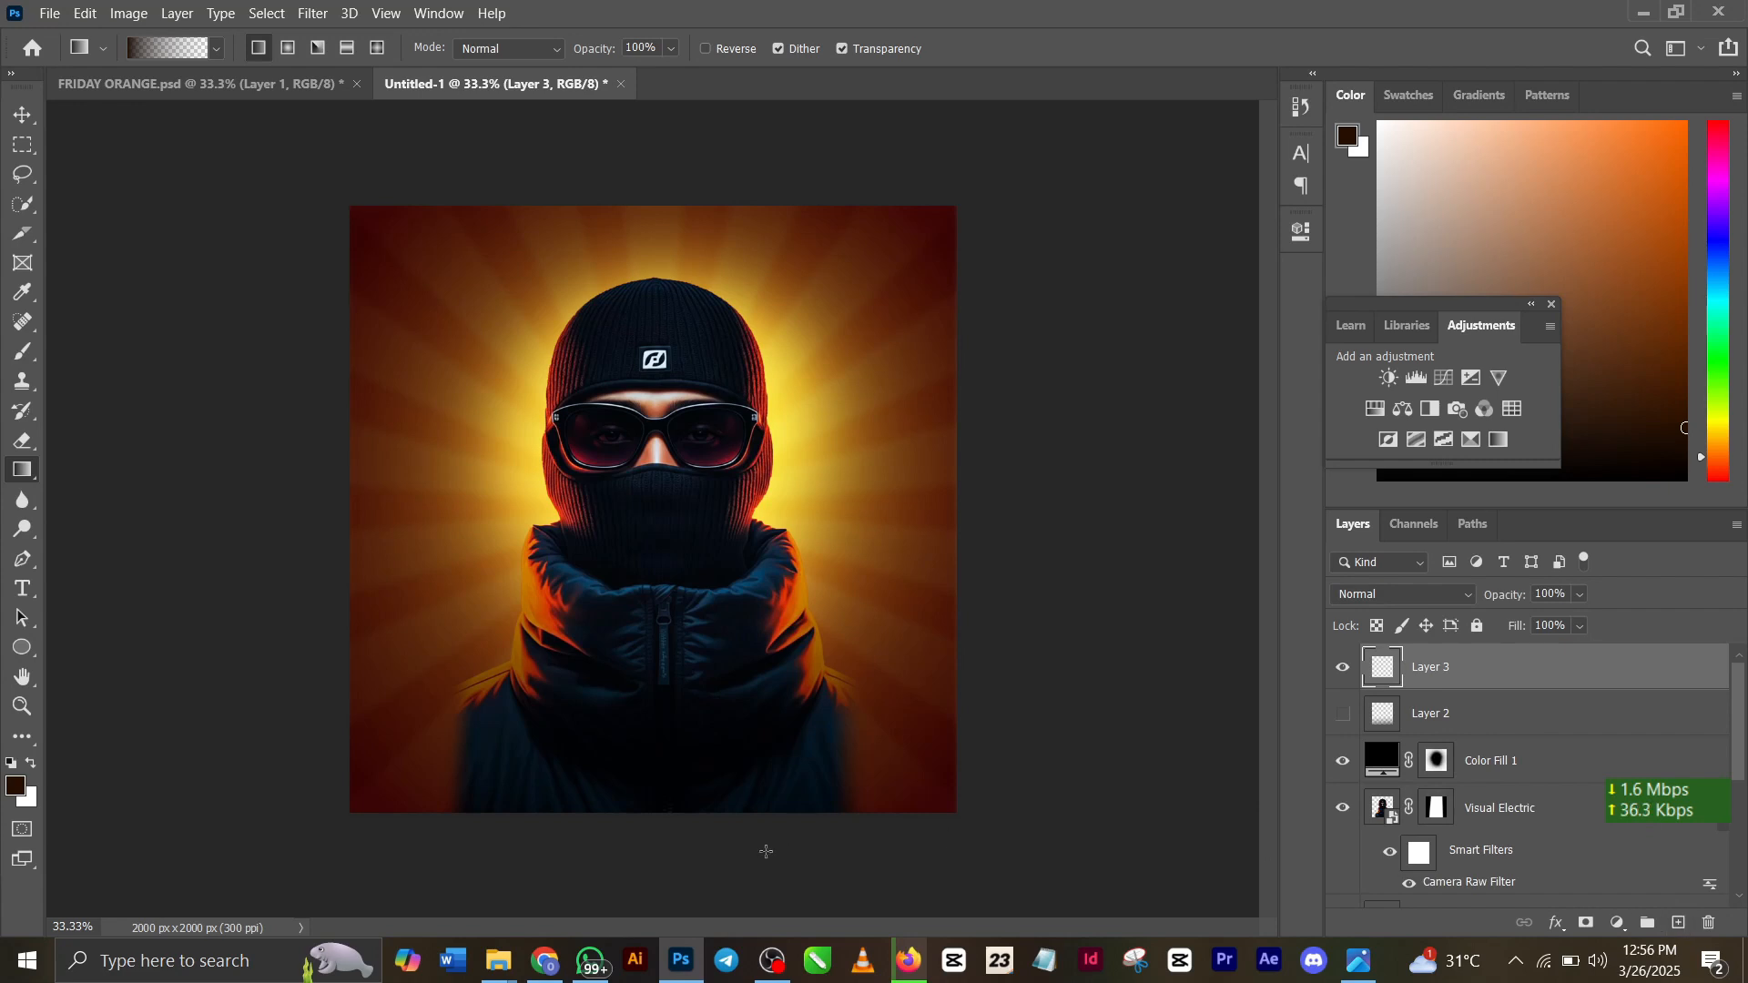
drag(666, 838, 667, 549)
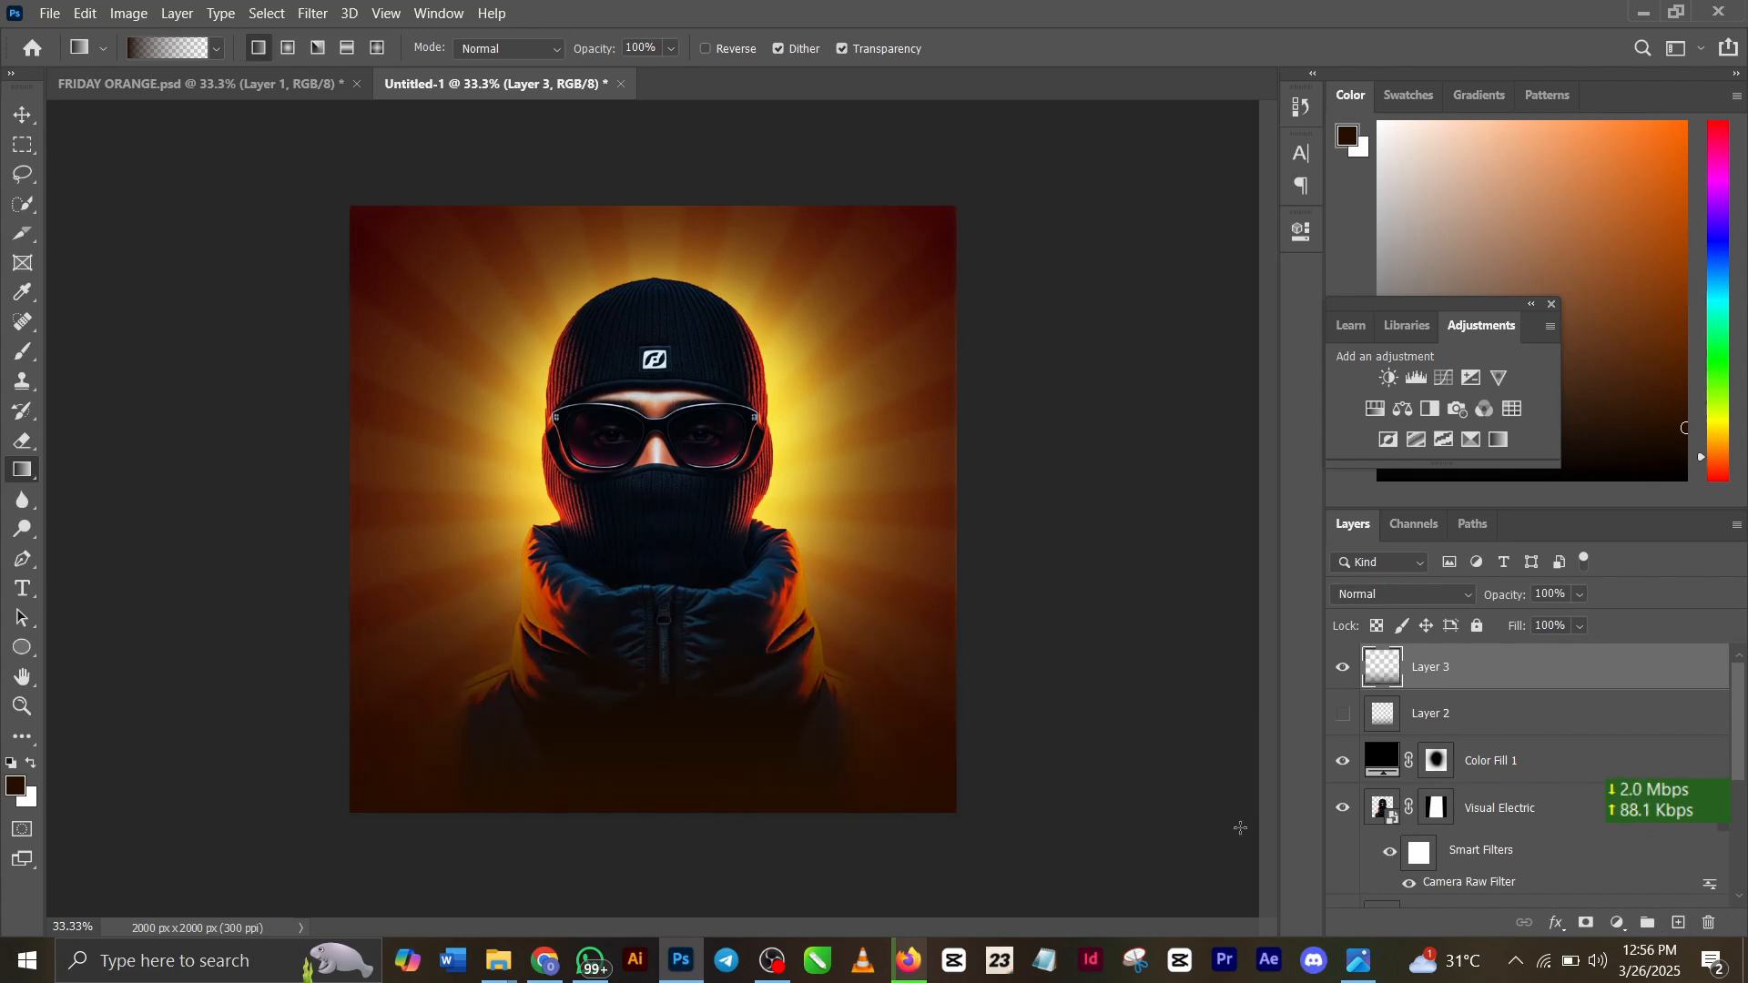
Step: Add a Color Overlay to the new gradient layer in near-black blue 060a11, sampled from the balaclava's lower part
click(1556, 924)
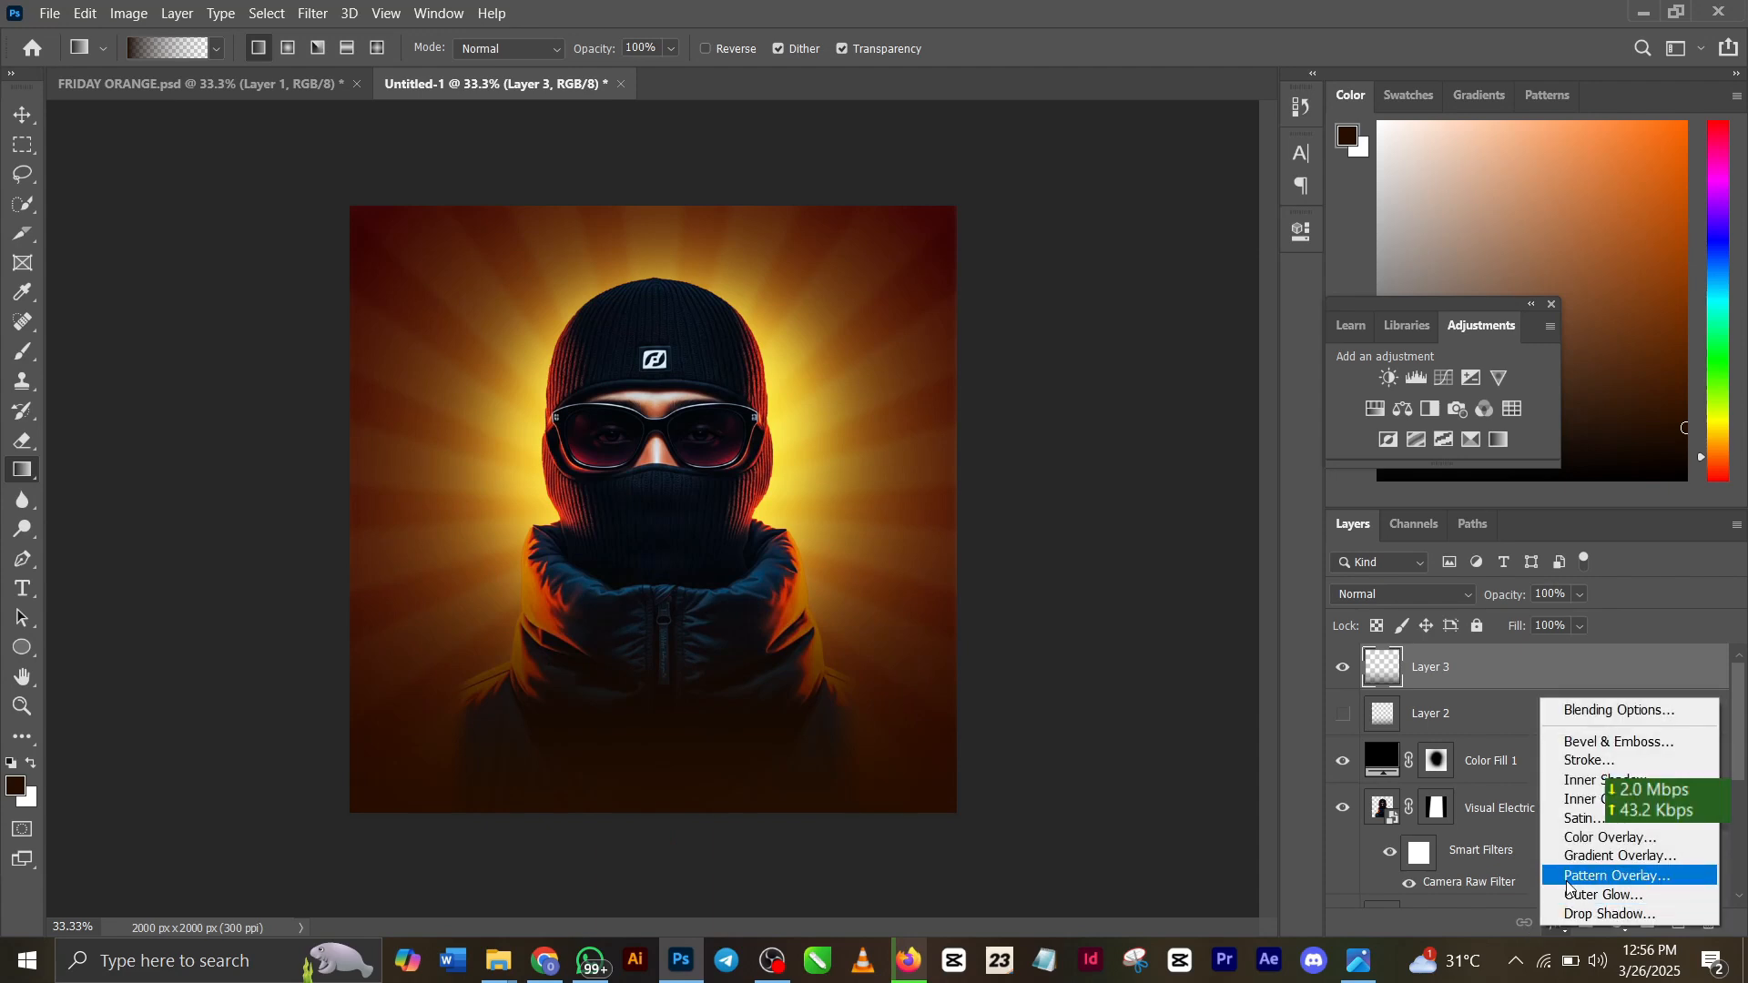
click(1565, 839)
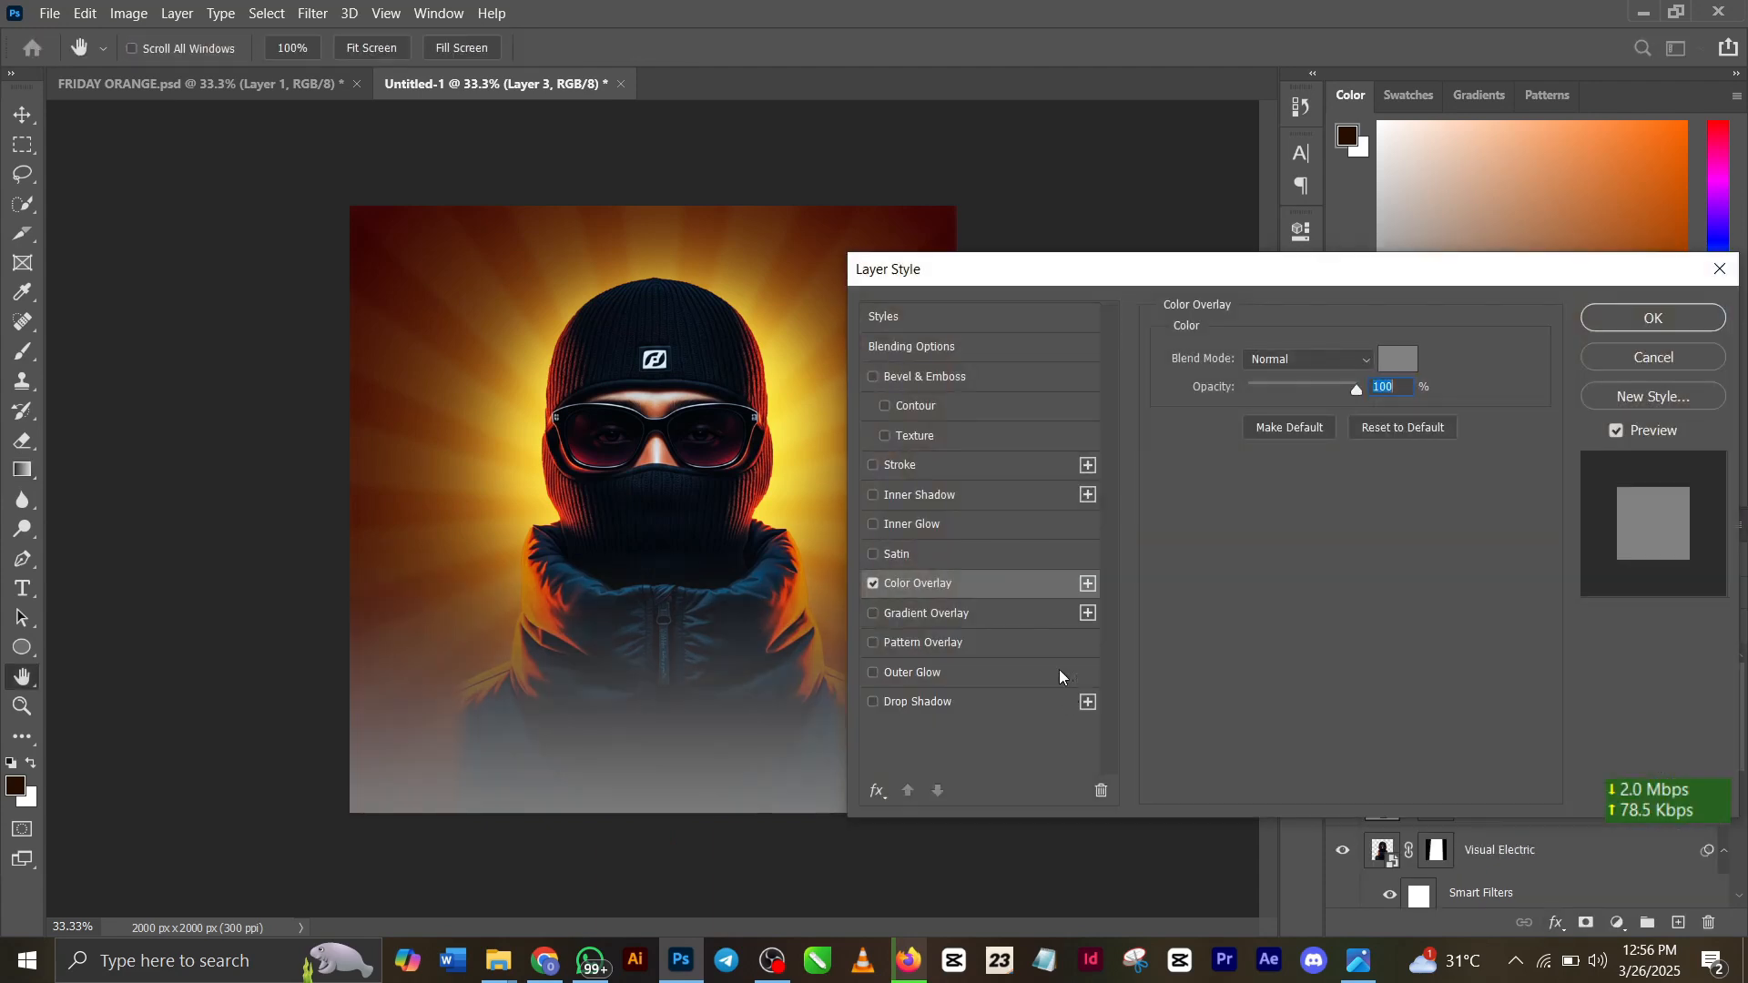
click(1402, 360)
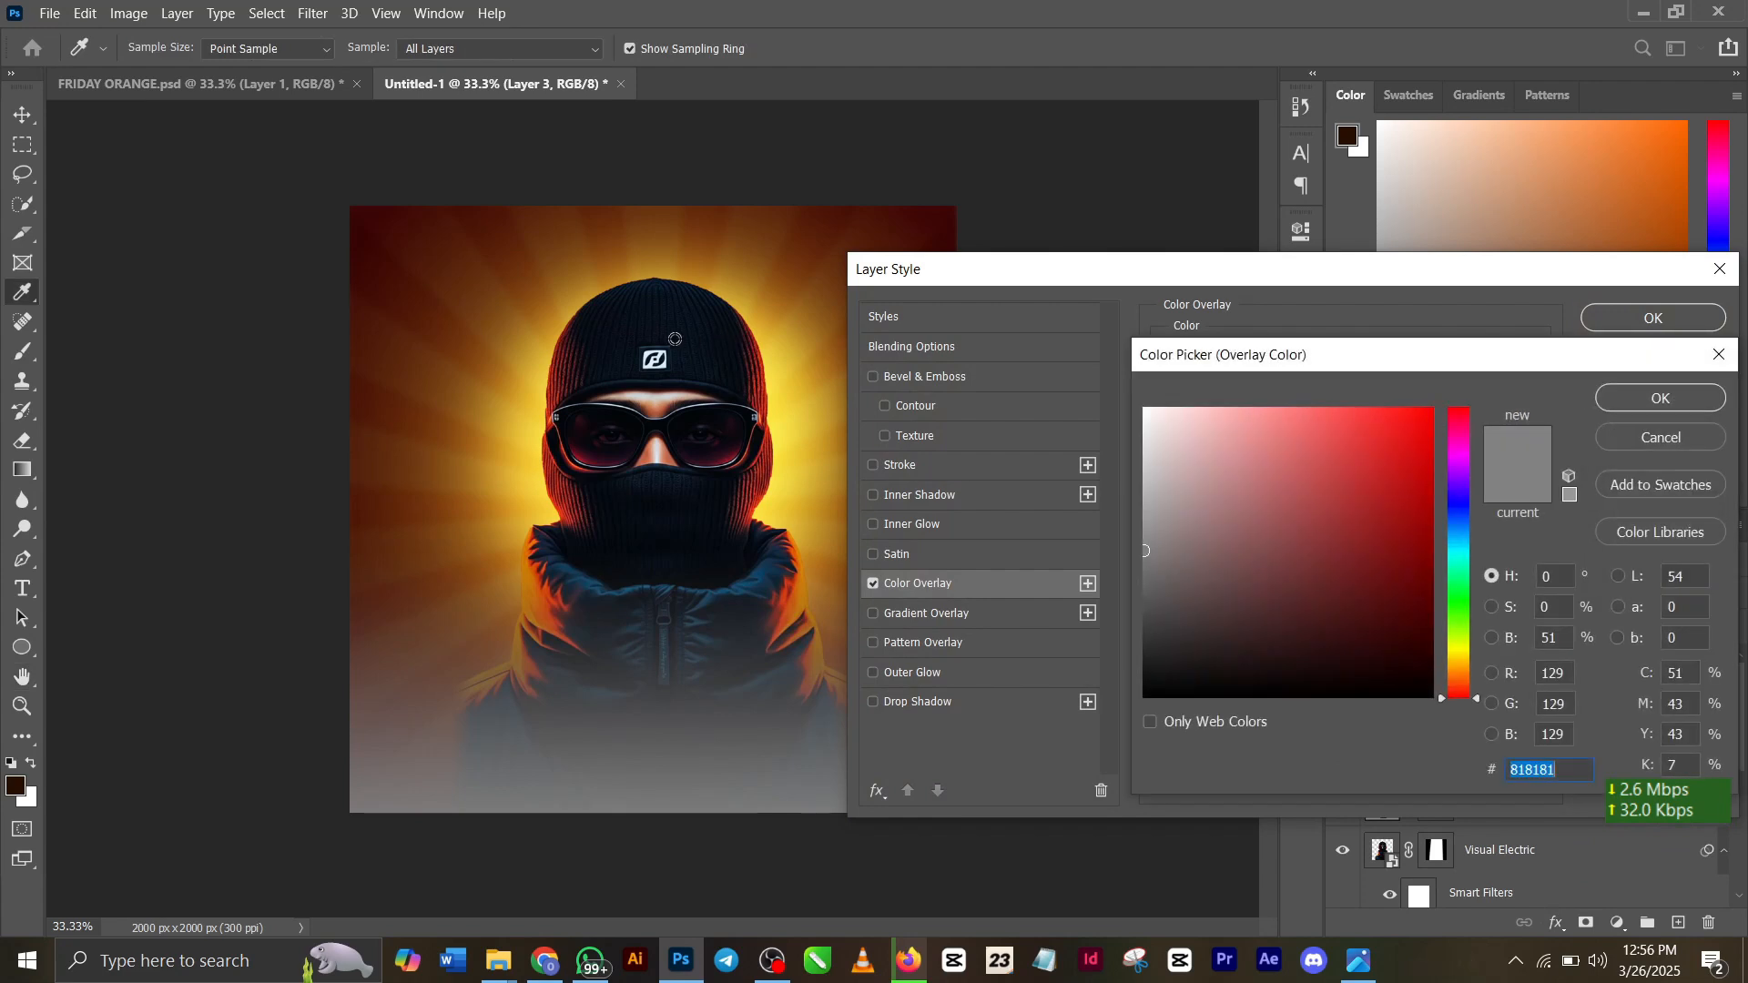
click(667, 320)
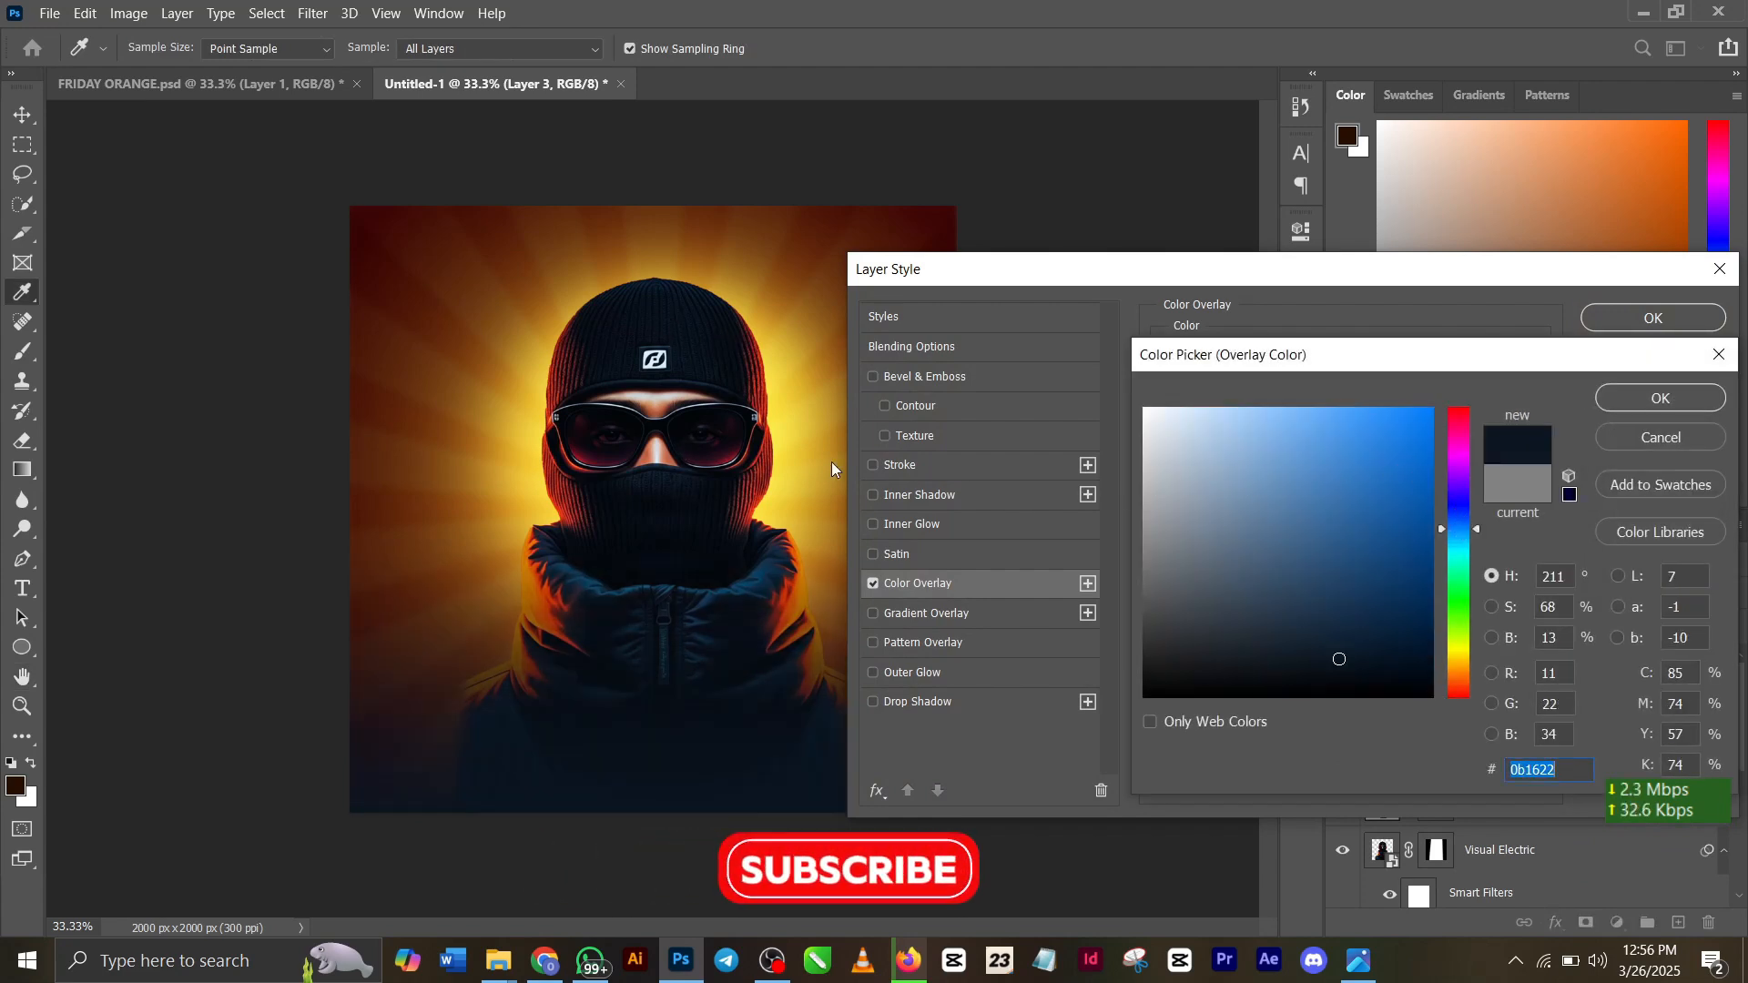
click(666, 511)
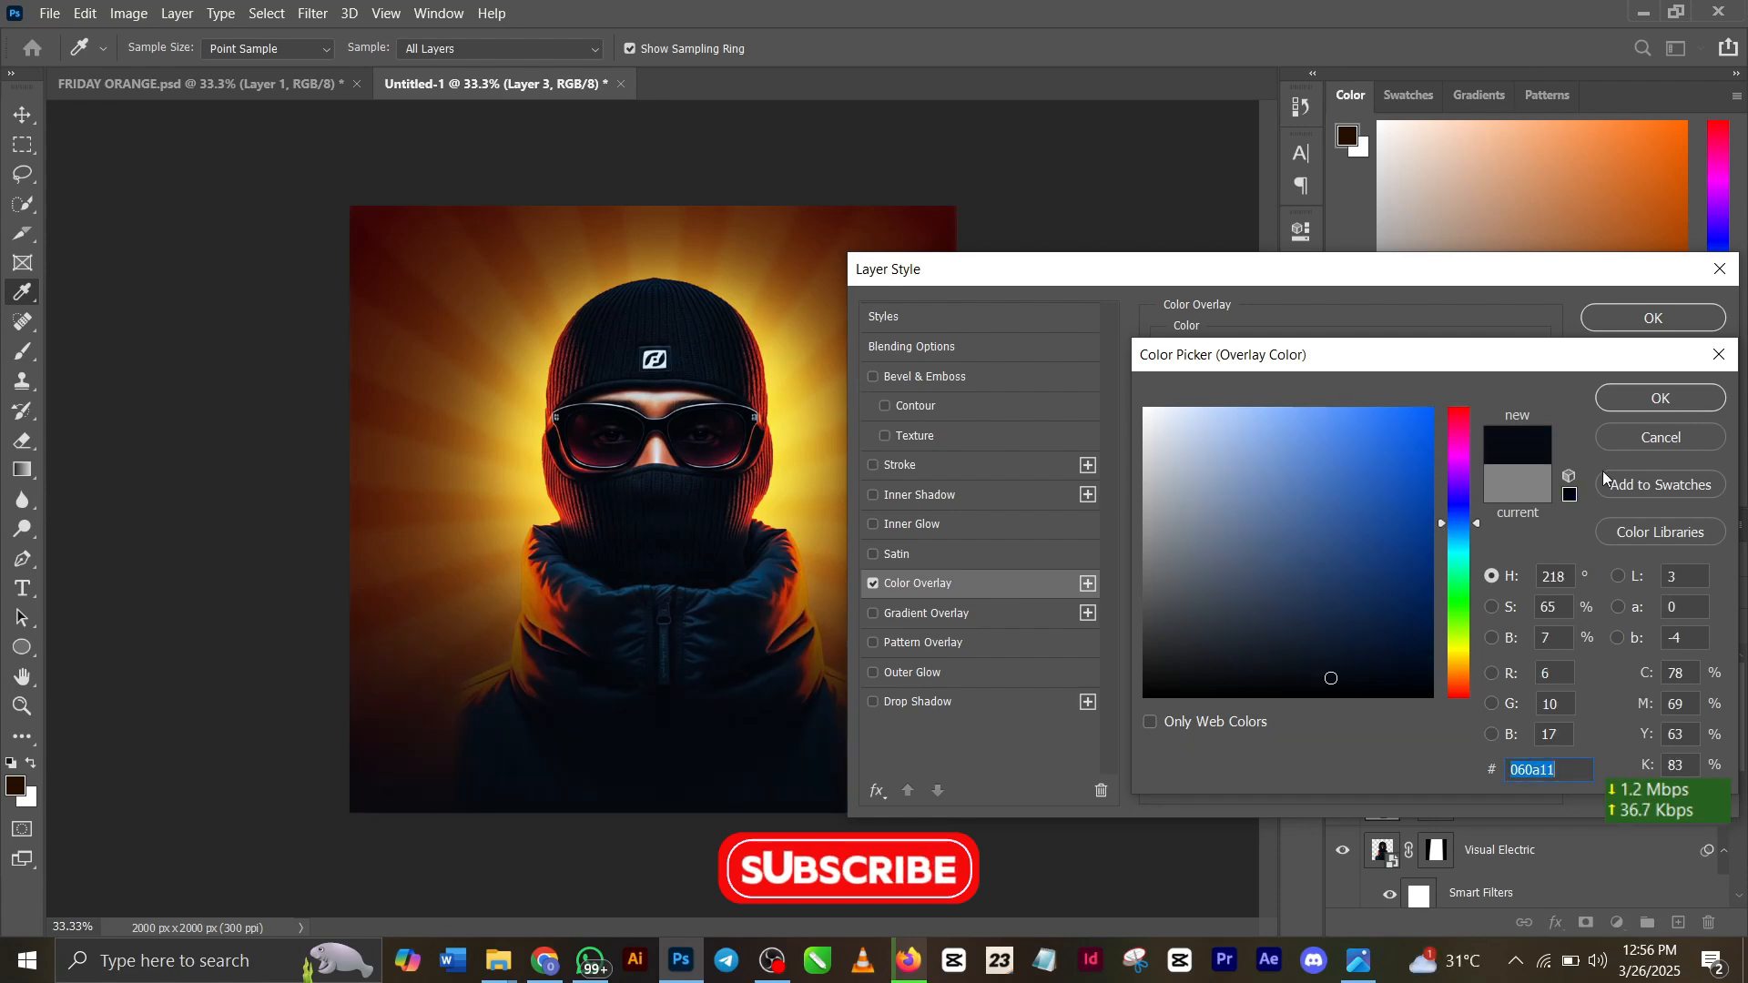
click(1662, 401)
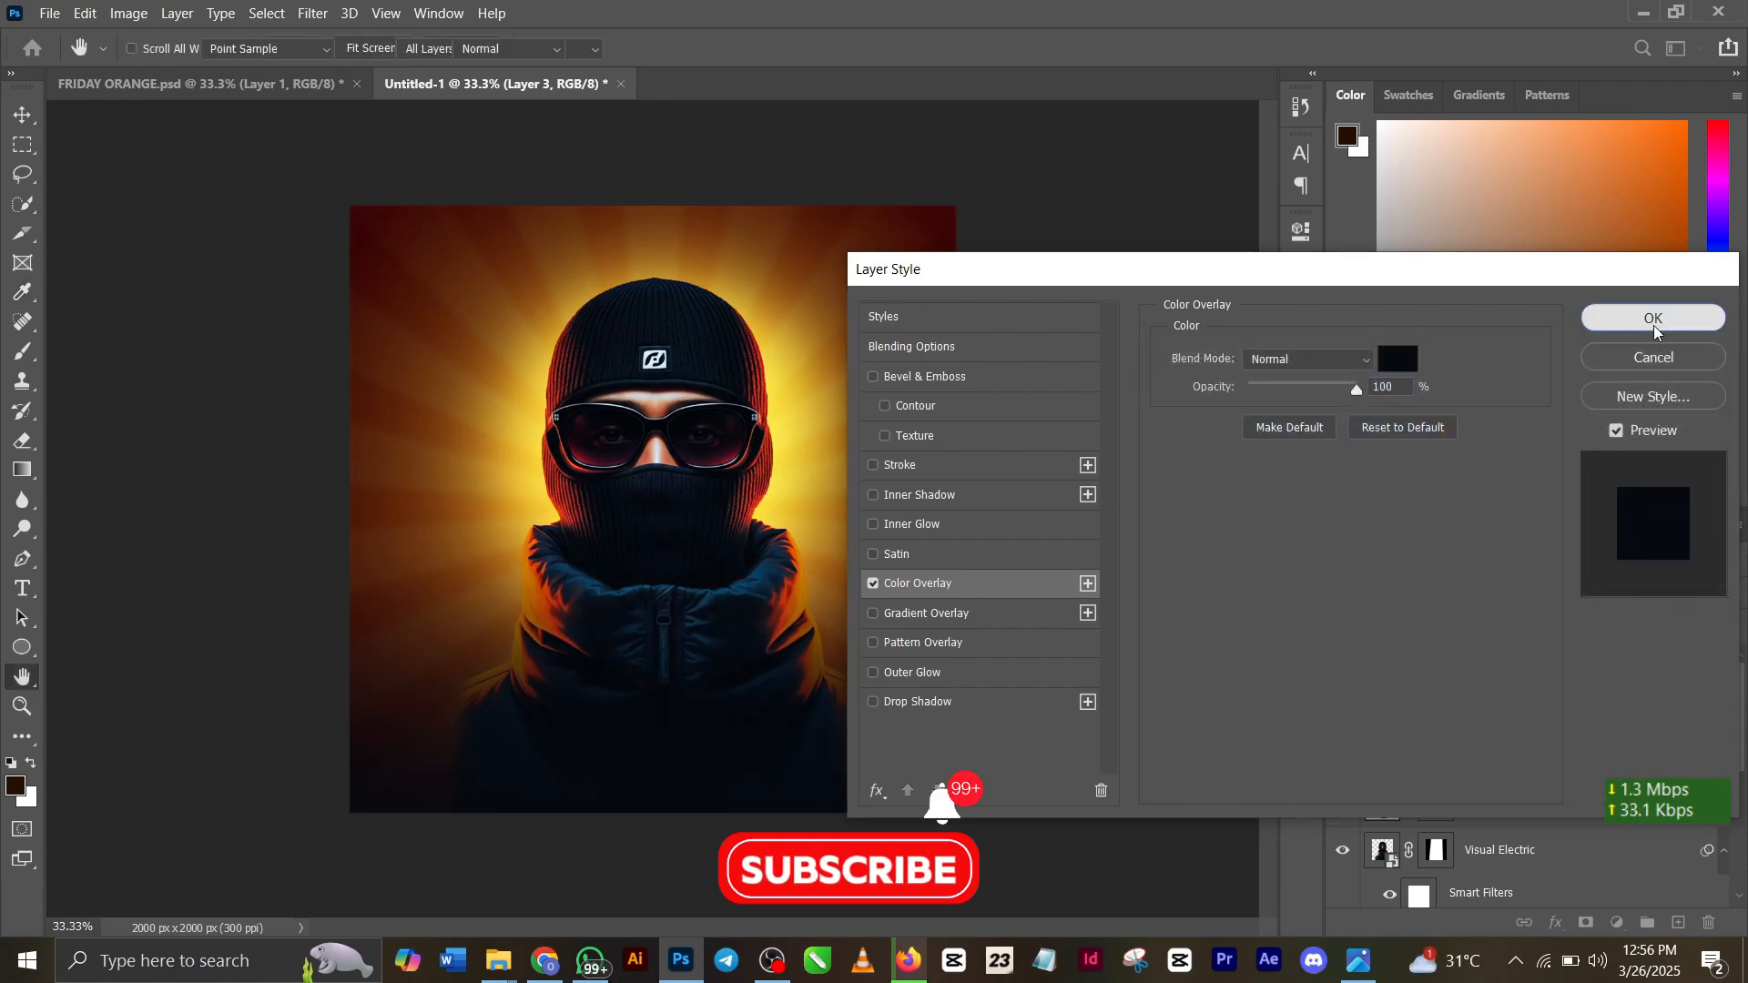
click(1655, 321)
Step: Switch to FRIDAY ORANGE.psd and select the orange glow layers Layer 4 copy 2 and Layer 4 copy 3 in Group 1 for copying
click(151, 80)
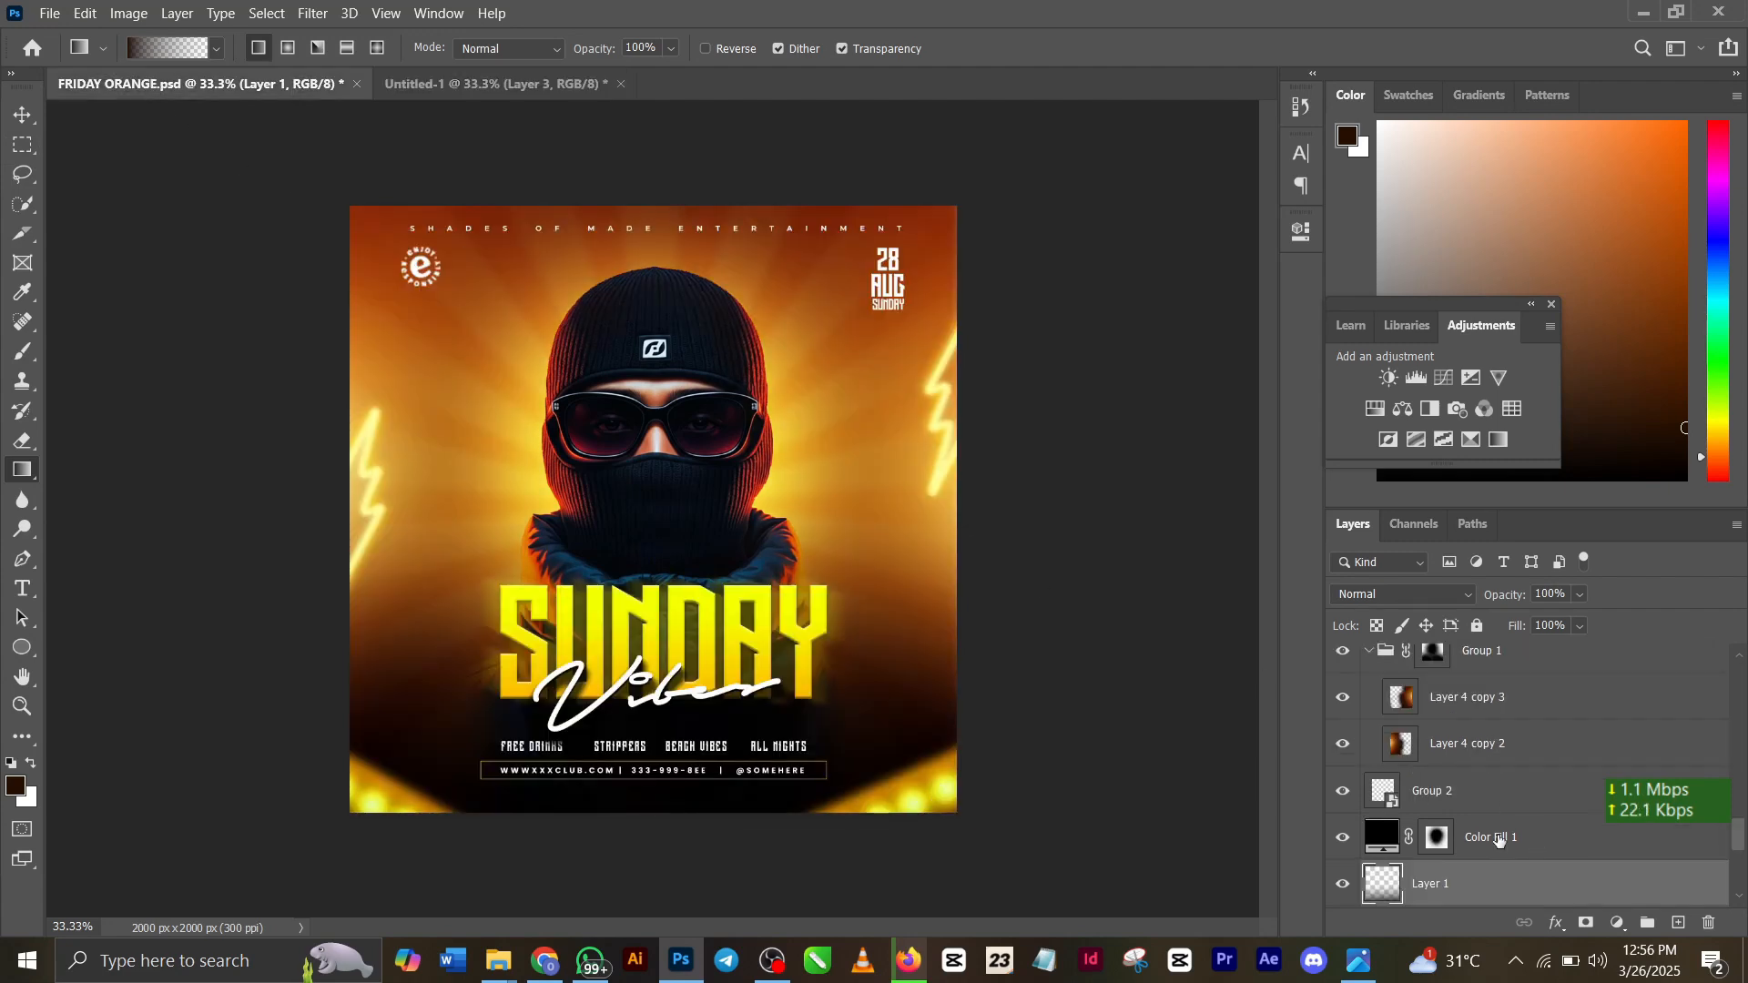
key(v)
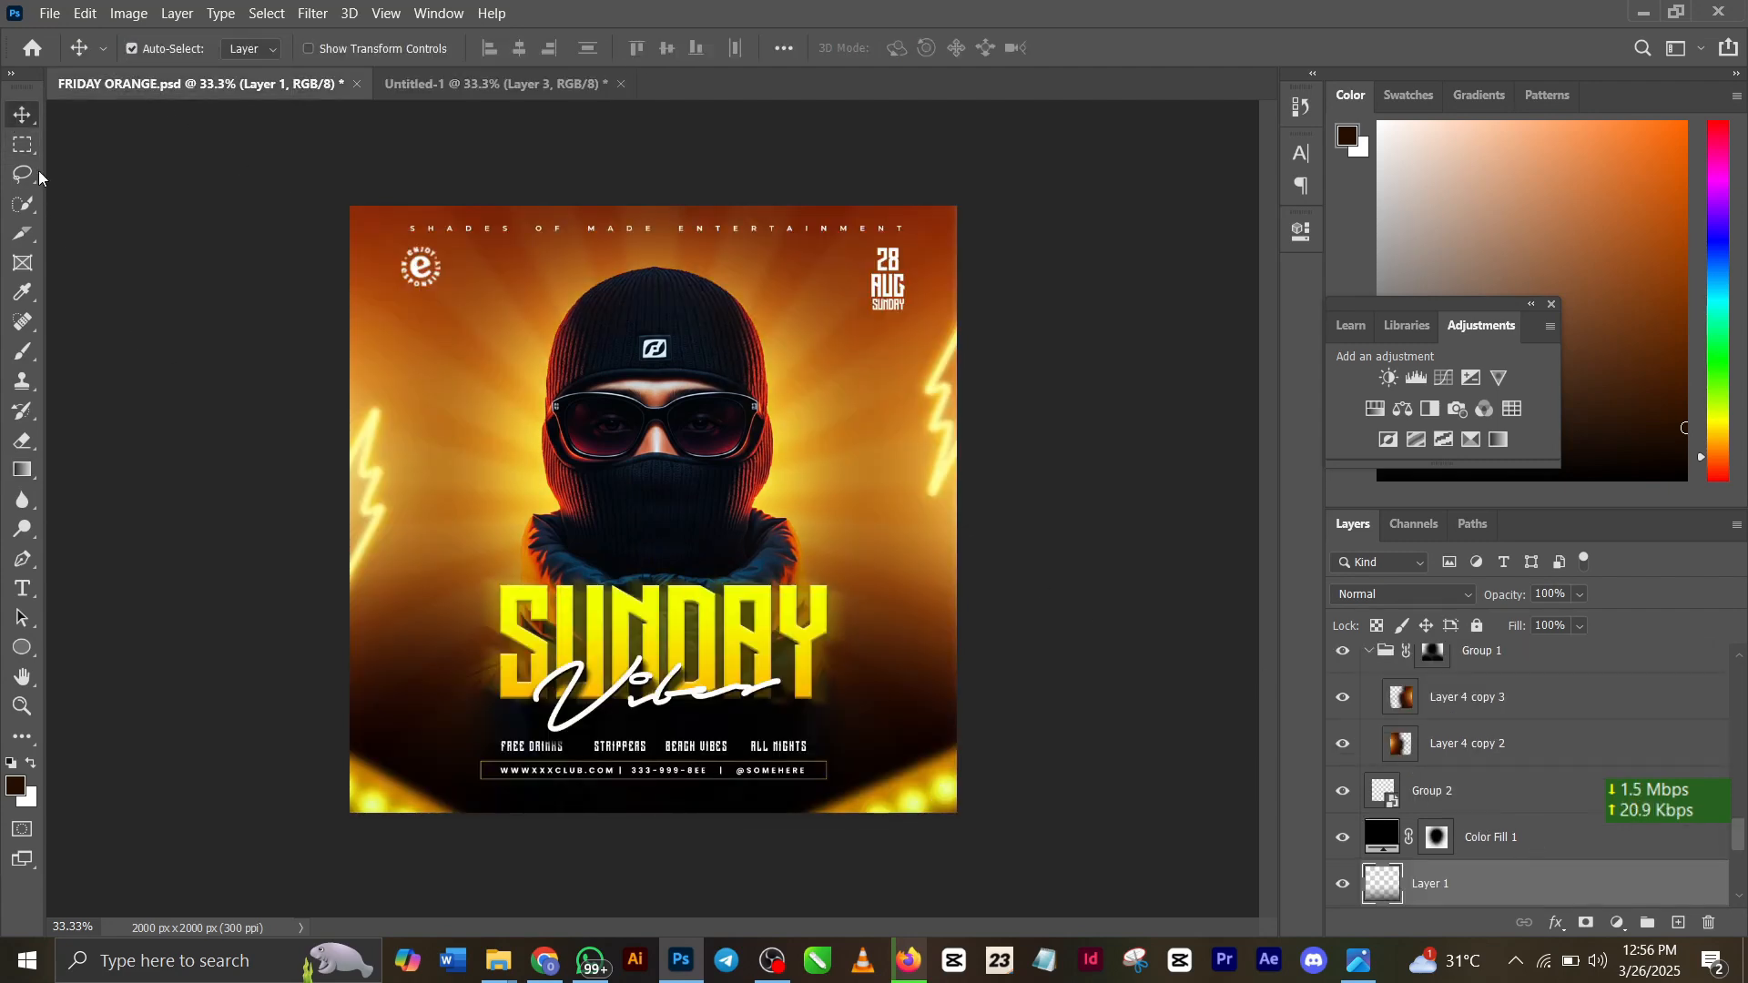
click(1588, 658)
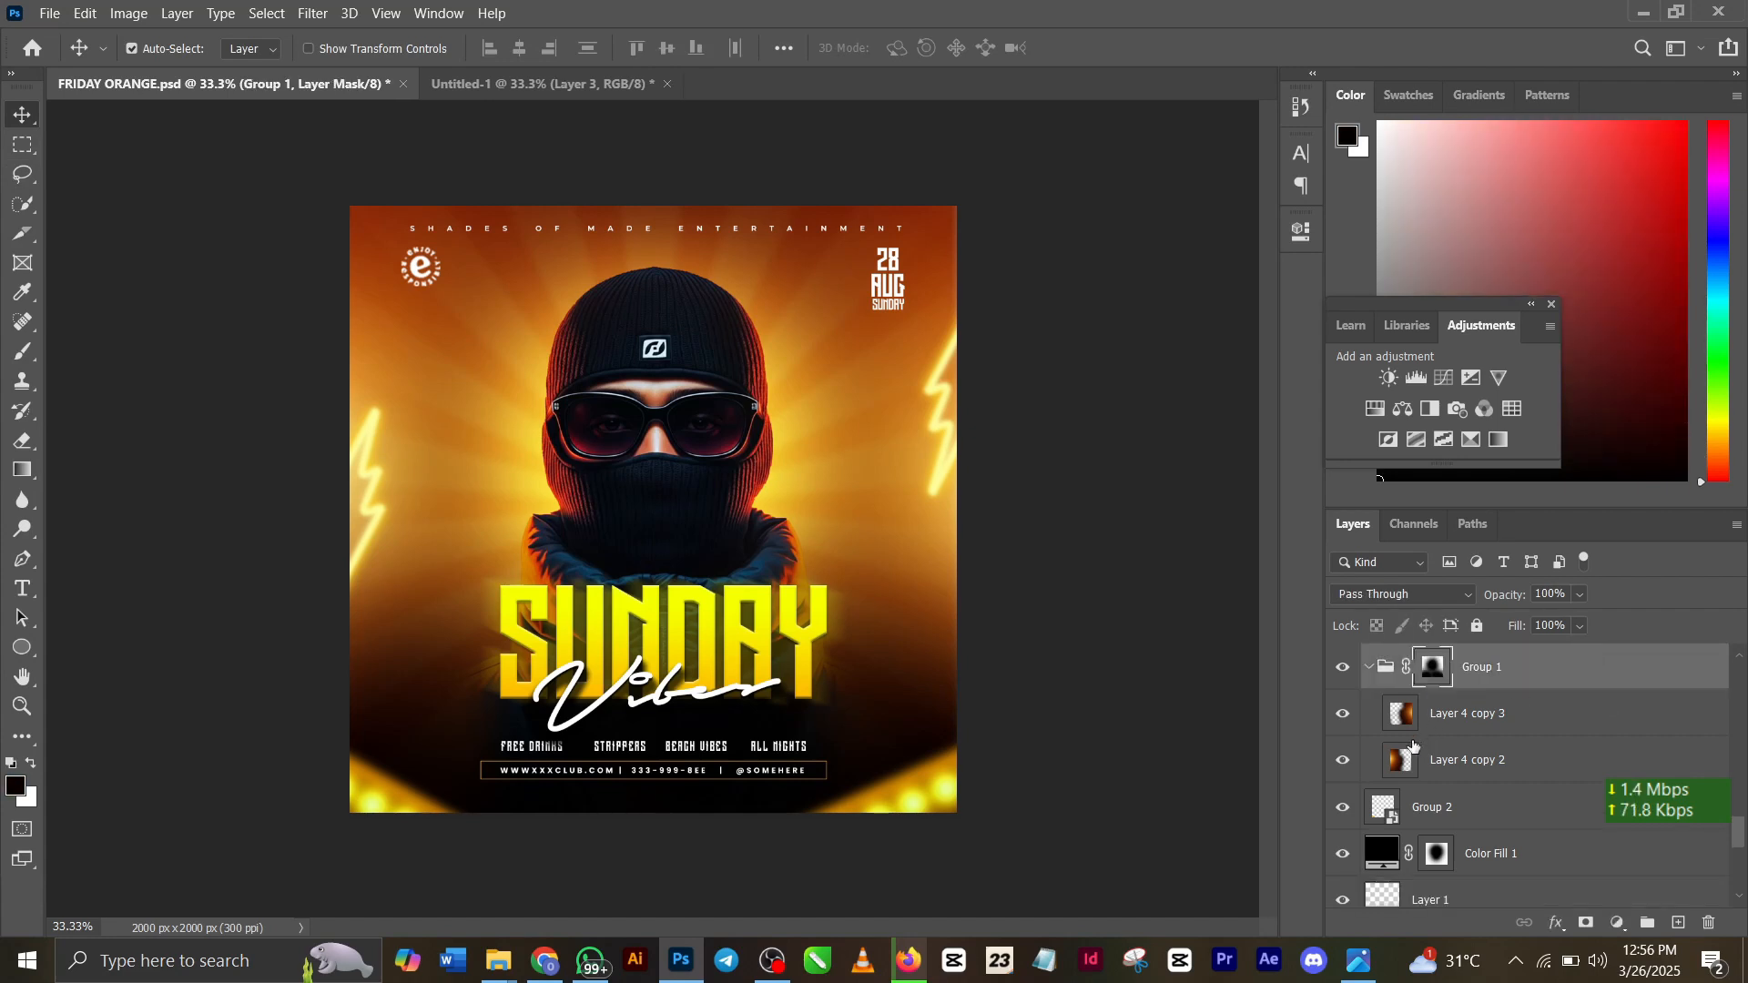
click(1347, 719)
click(1354, 727)
click(1507, 763)
shift+click(1511, 726)
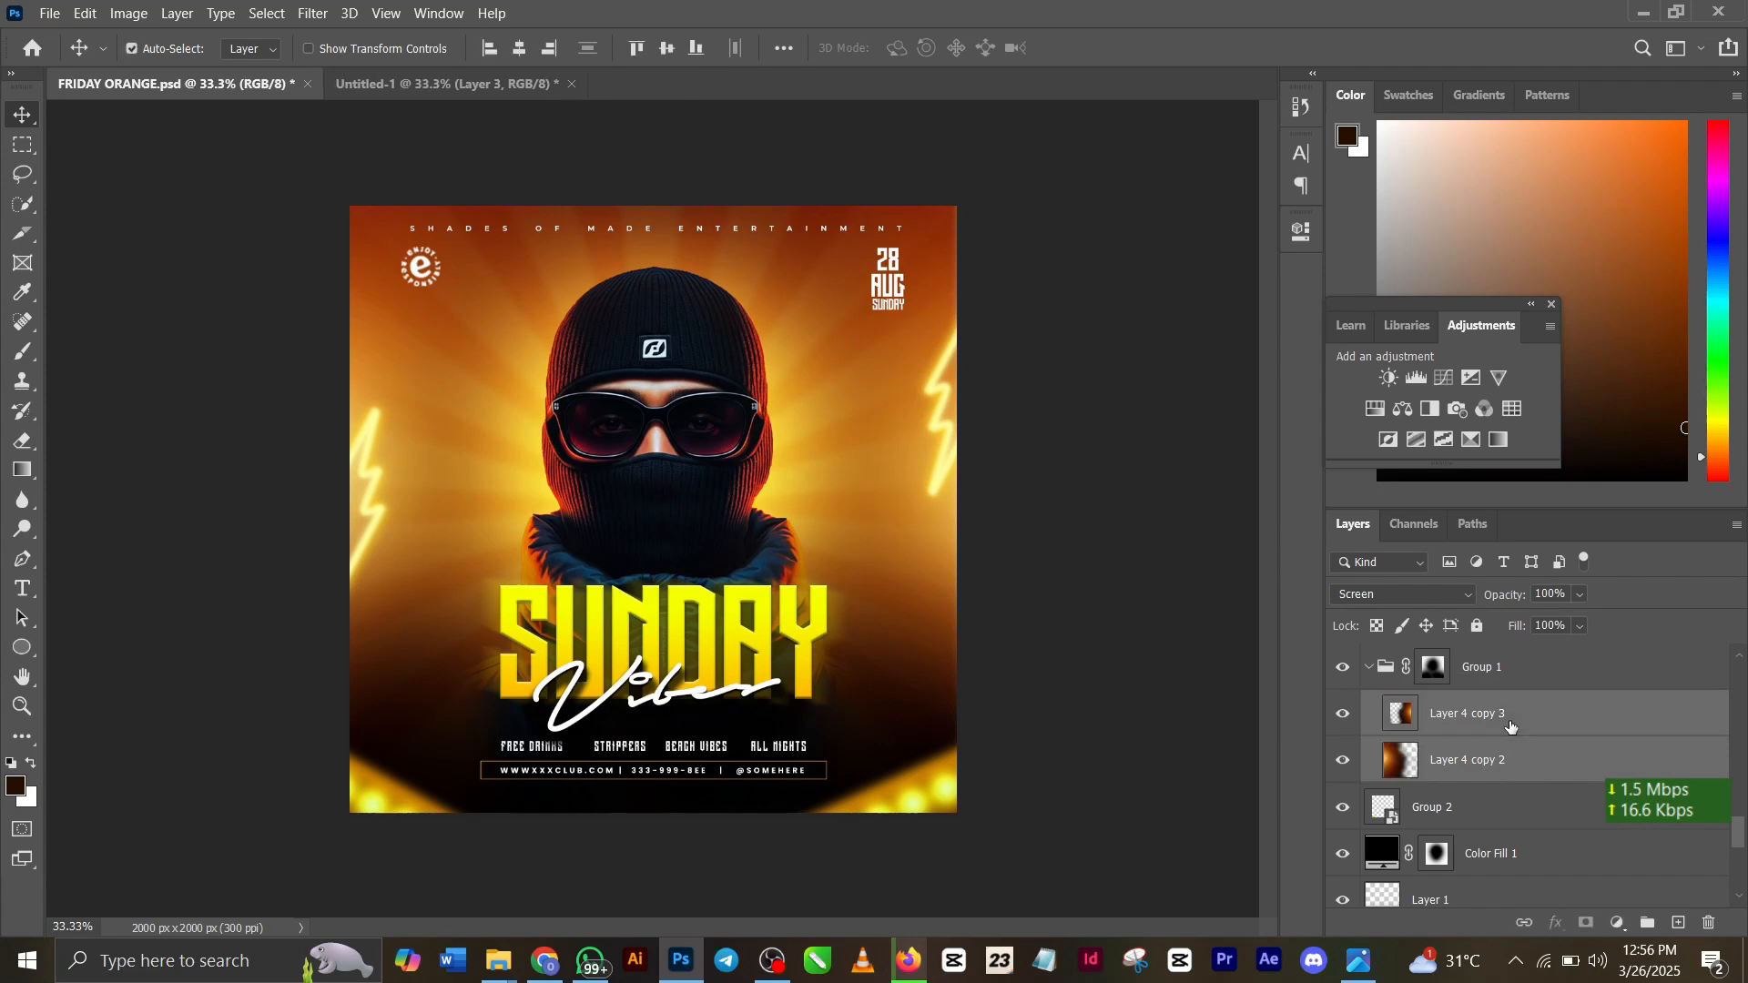
Step: Paste the two copied glow layers into Untitled-1, directly above Layer 1 copy and beneath the Visual Electric layer
click(460, 85)
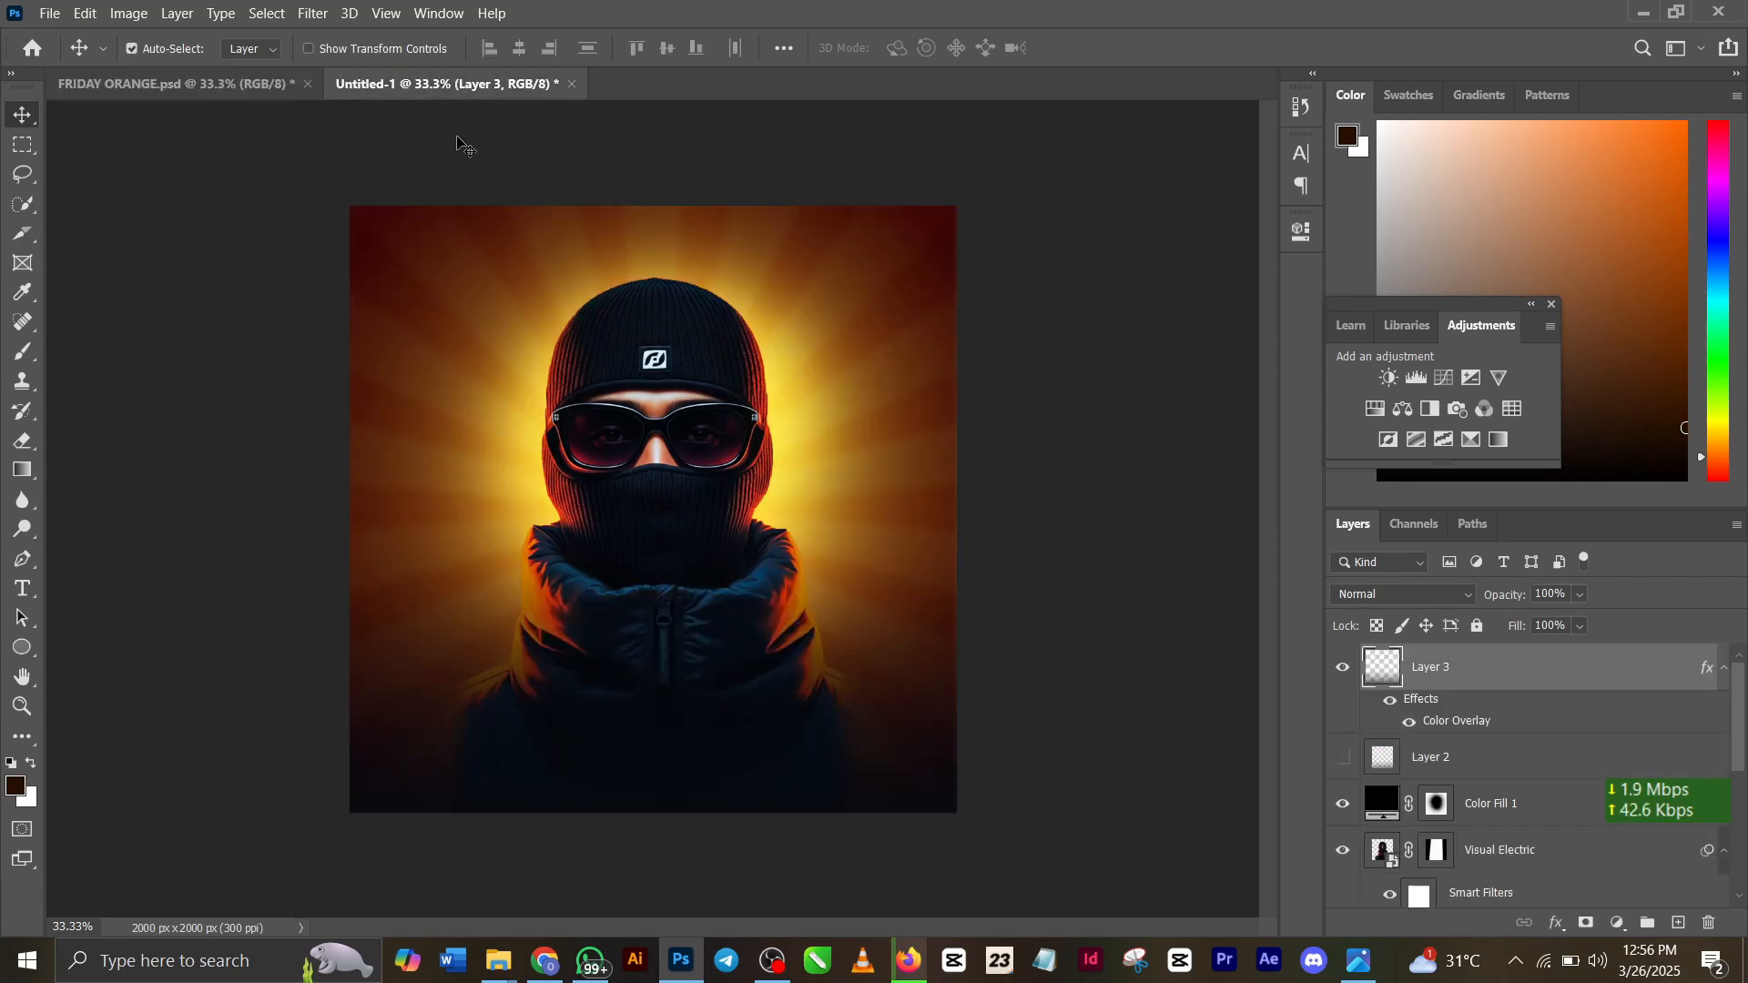
scroll(1507, 801, down, 3)
scroll(1503, 802, up, 2)
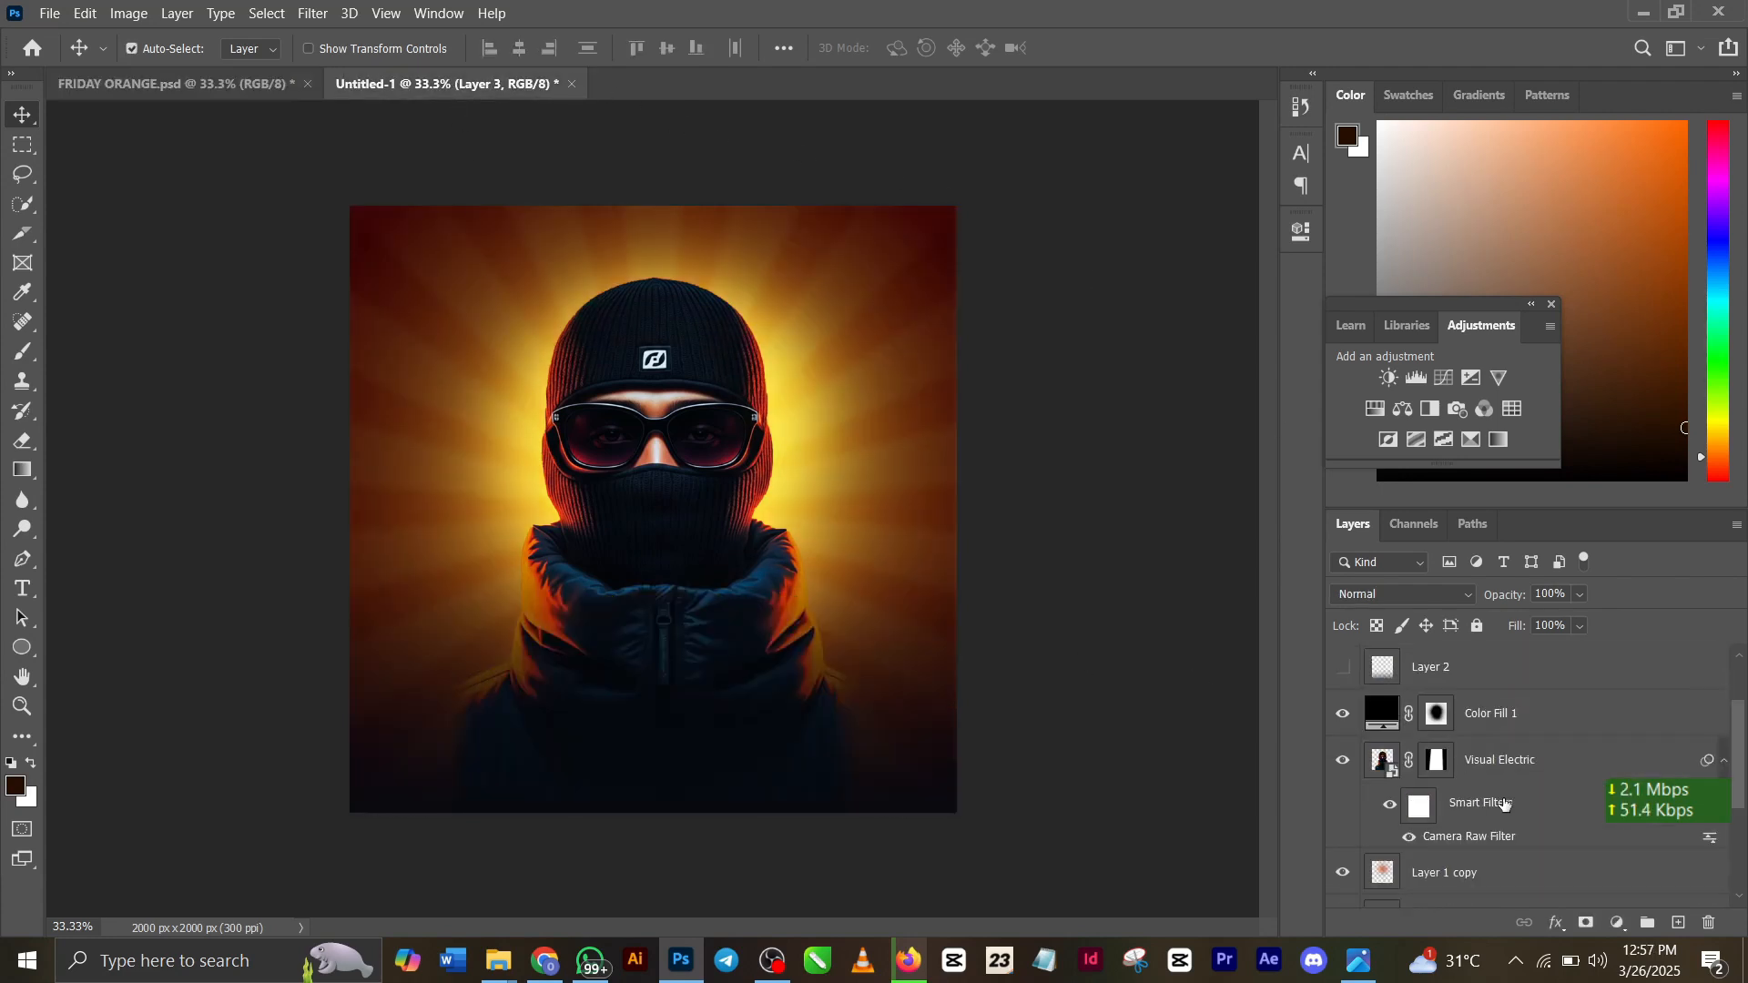
click(1511, 769)
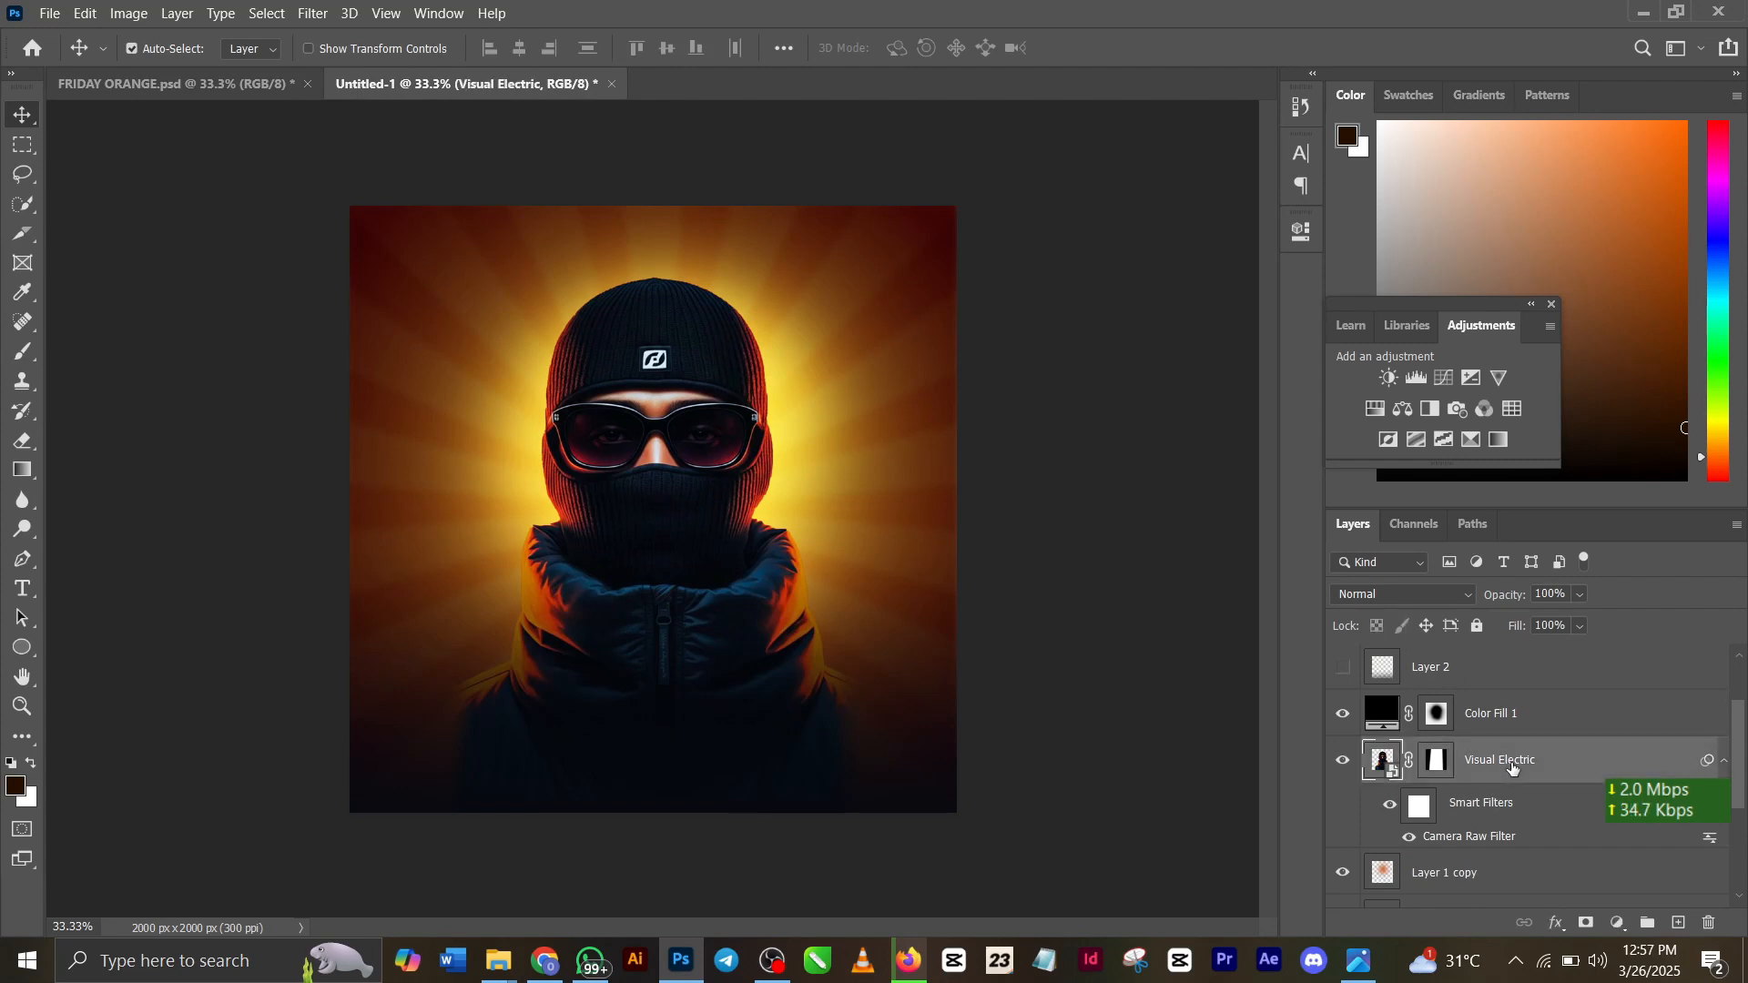
scroll(1511, 768, down, 3)
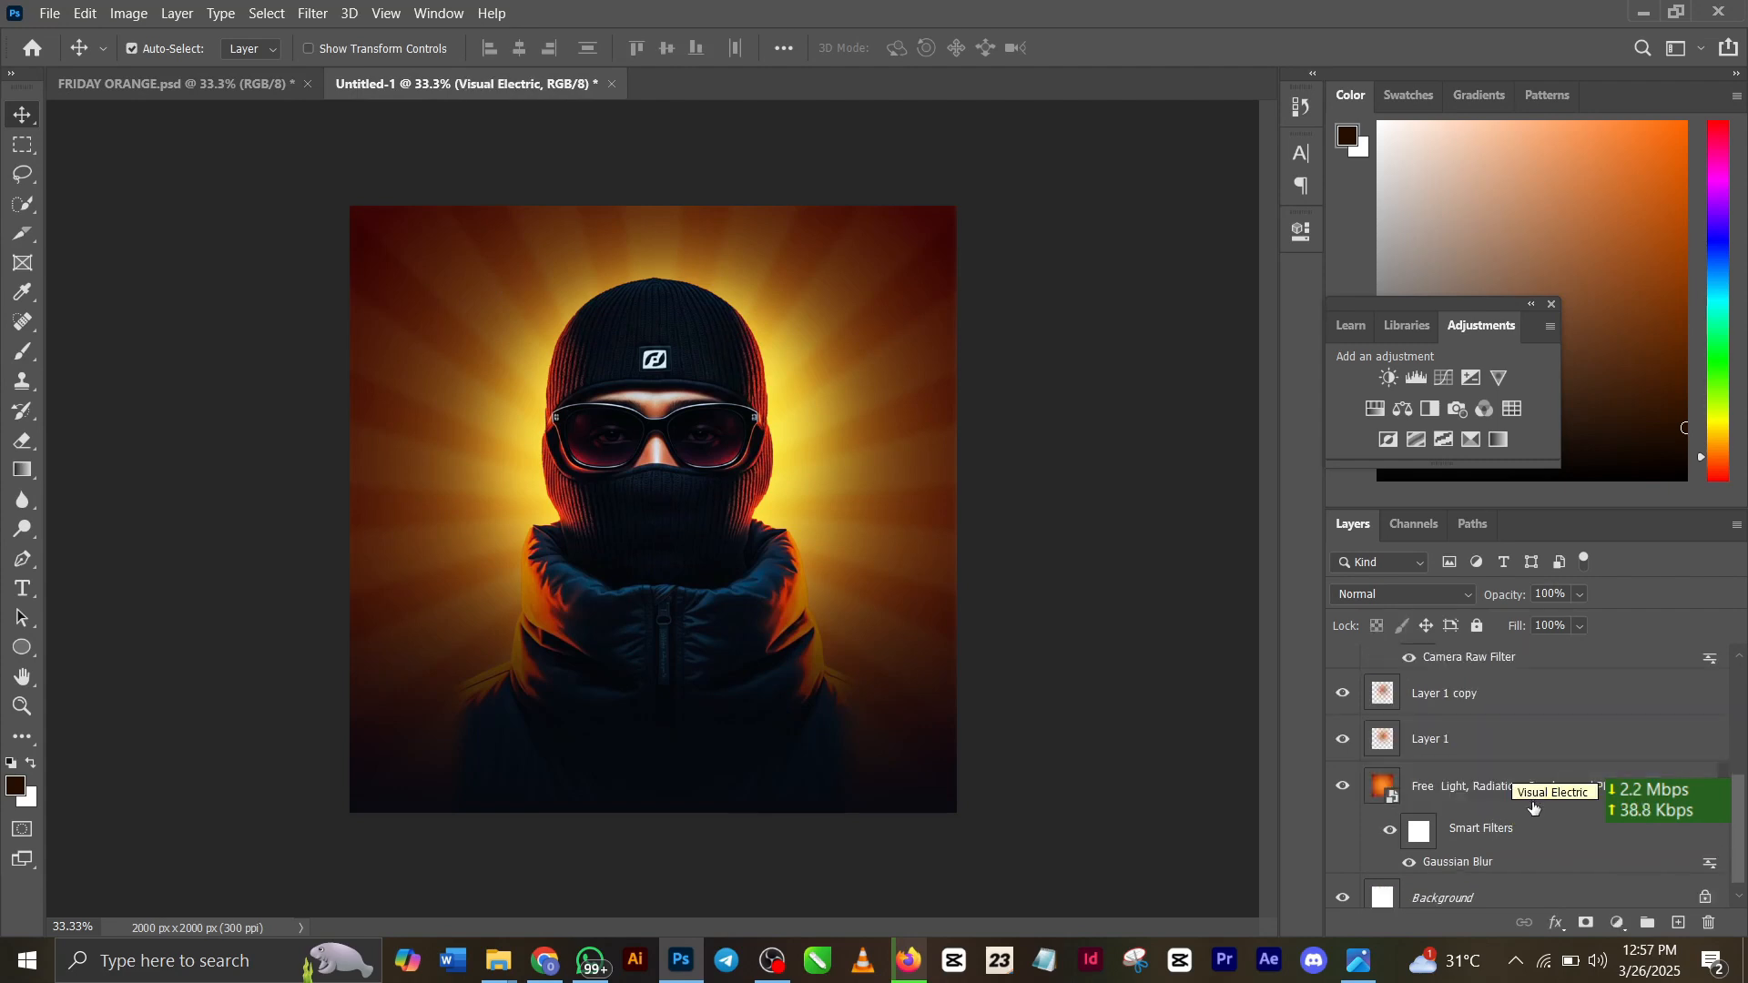
click(1518, 710)
key(ctrl+v)
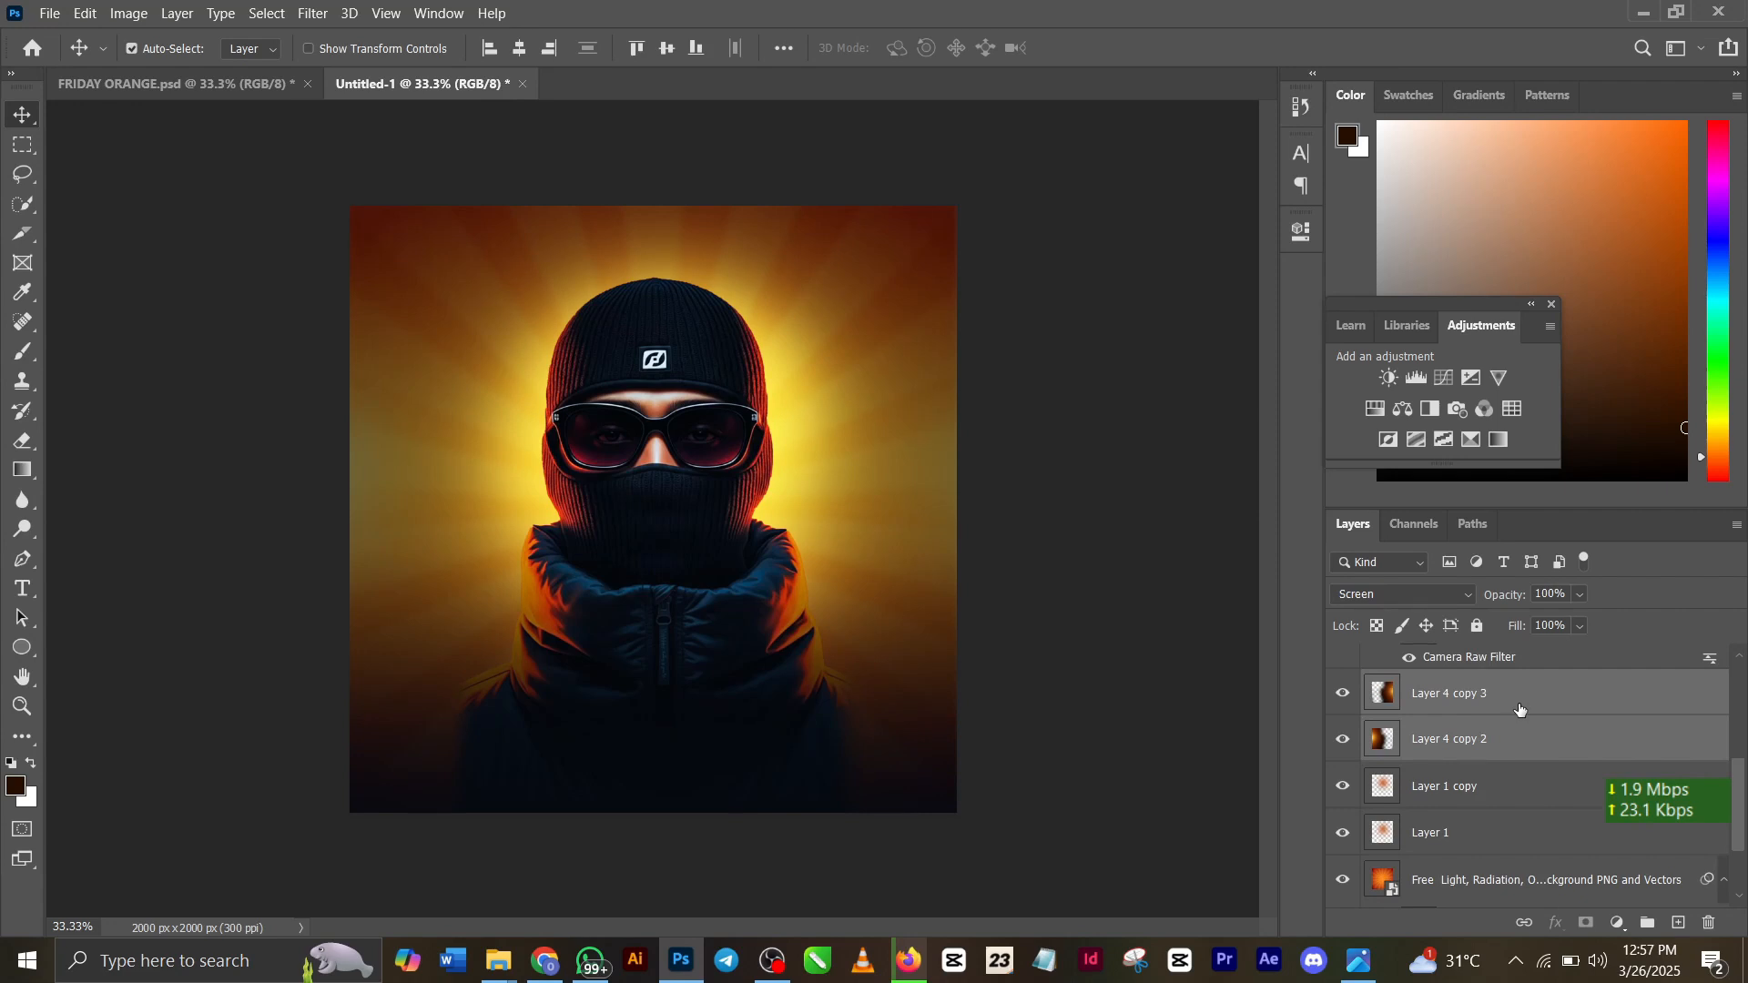
Step: Move Layer 4 copy 3 and Layer 4 copy 2 above the Color Fill 1 layer in the stack
scroll(1538, 748, up, 3)
scroll(1538, 748, down, 3)
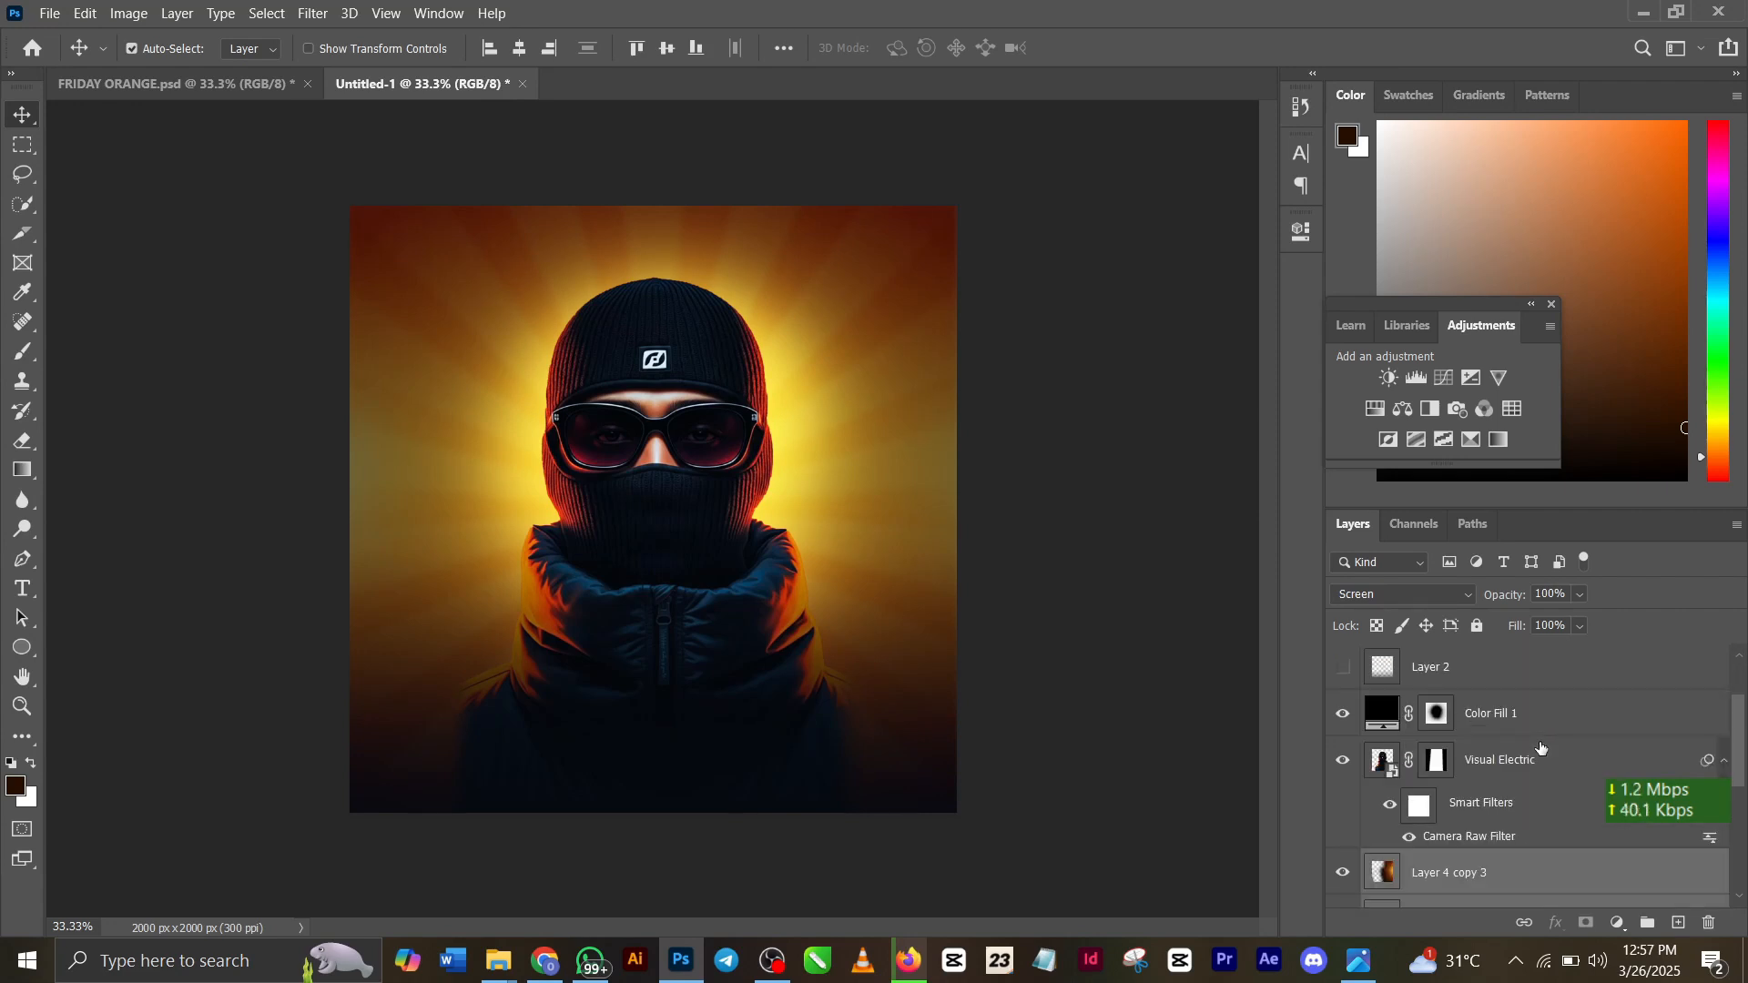
scroll(1540, 747, down, 2)
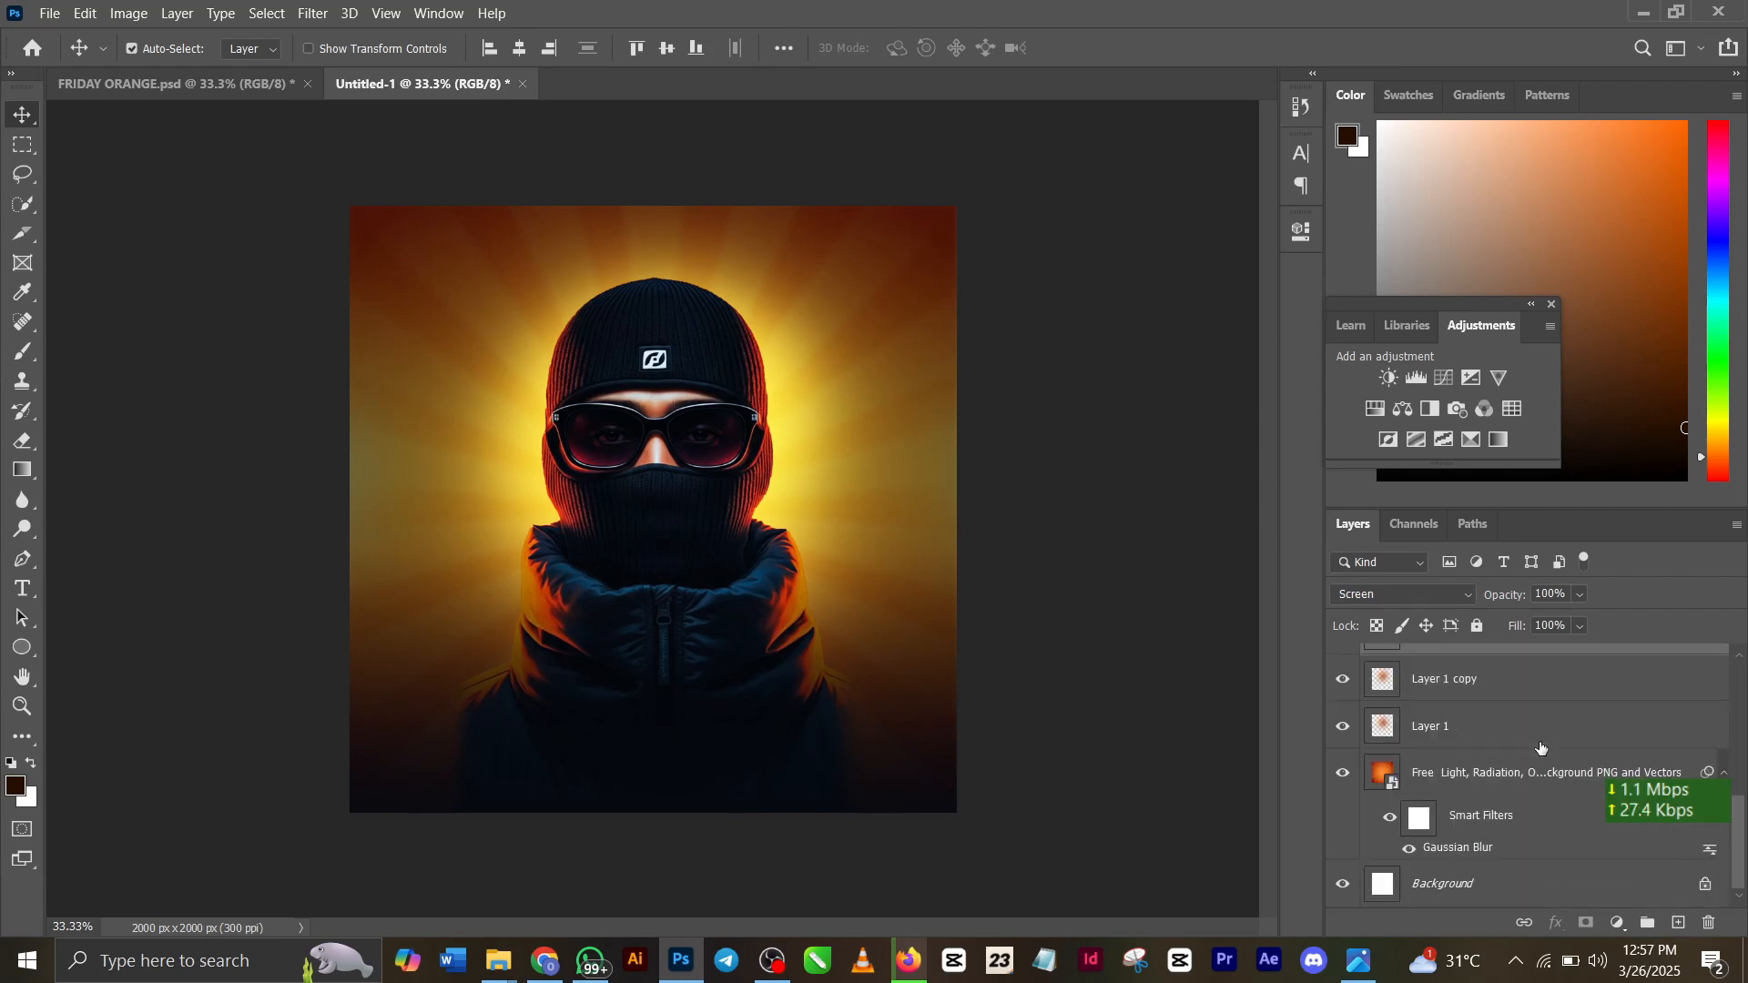
scroll(1540, 747, up, 2)
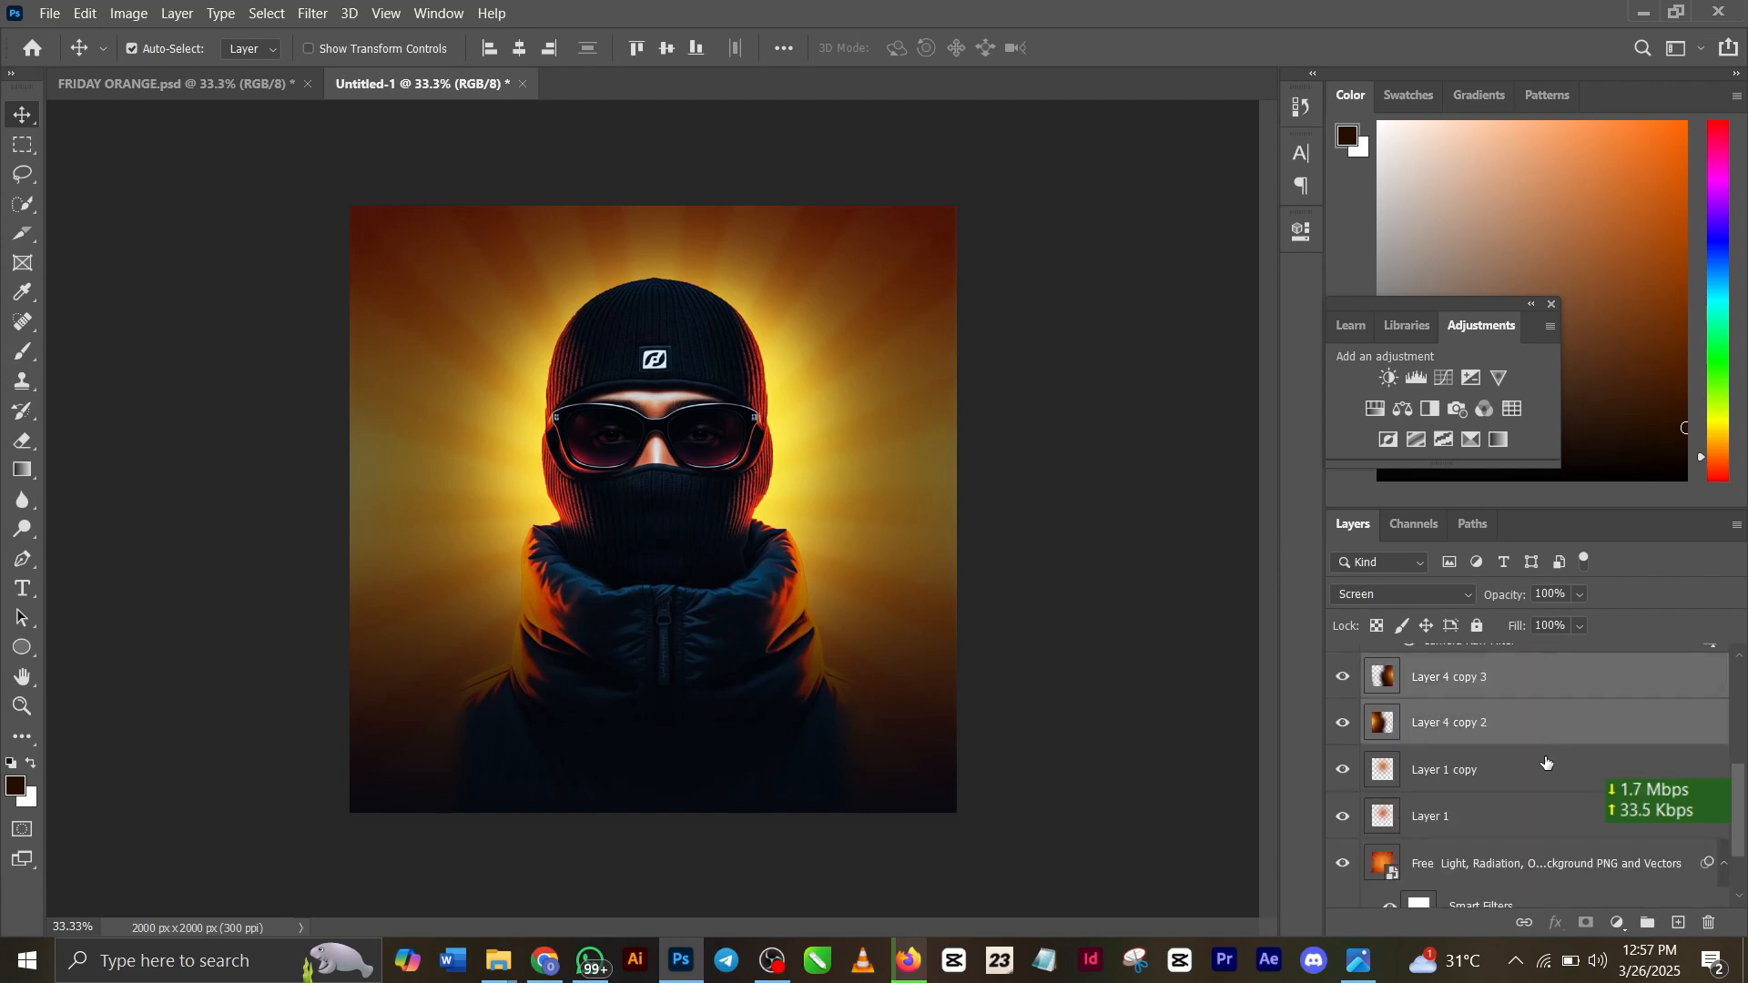
scroll(1547, 762, up, 2)
drag(1523, 878, 1520, 678)
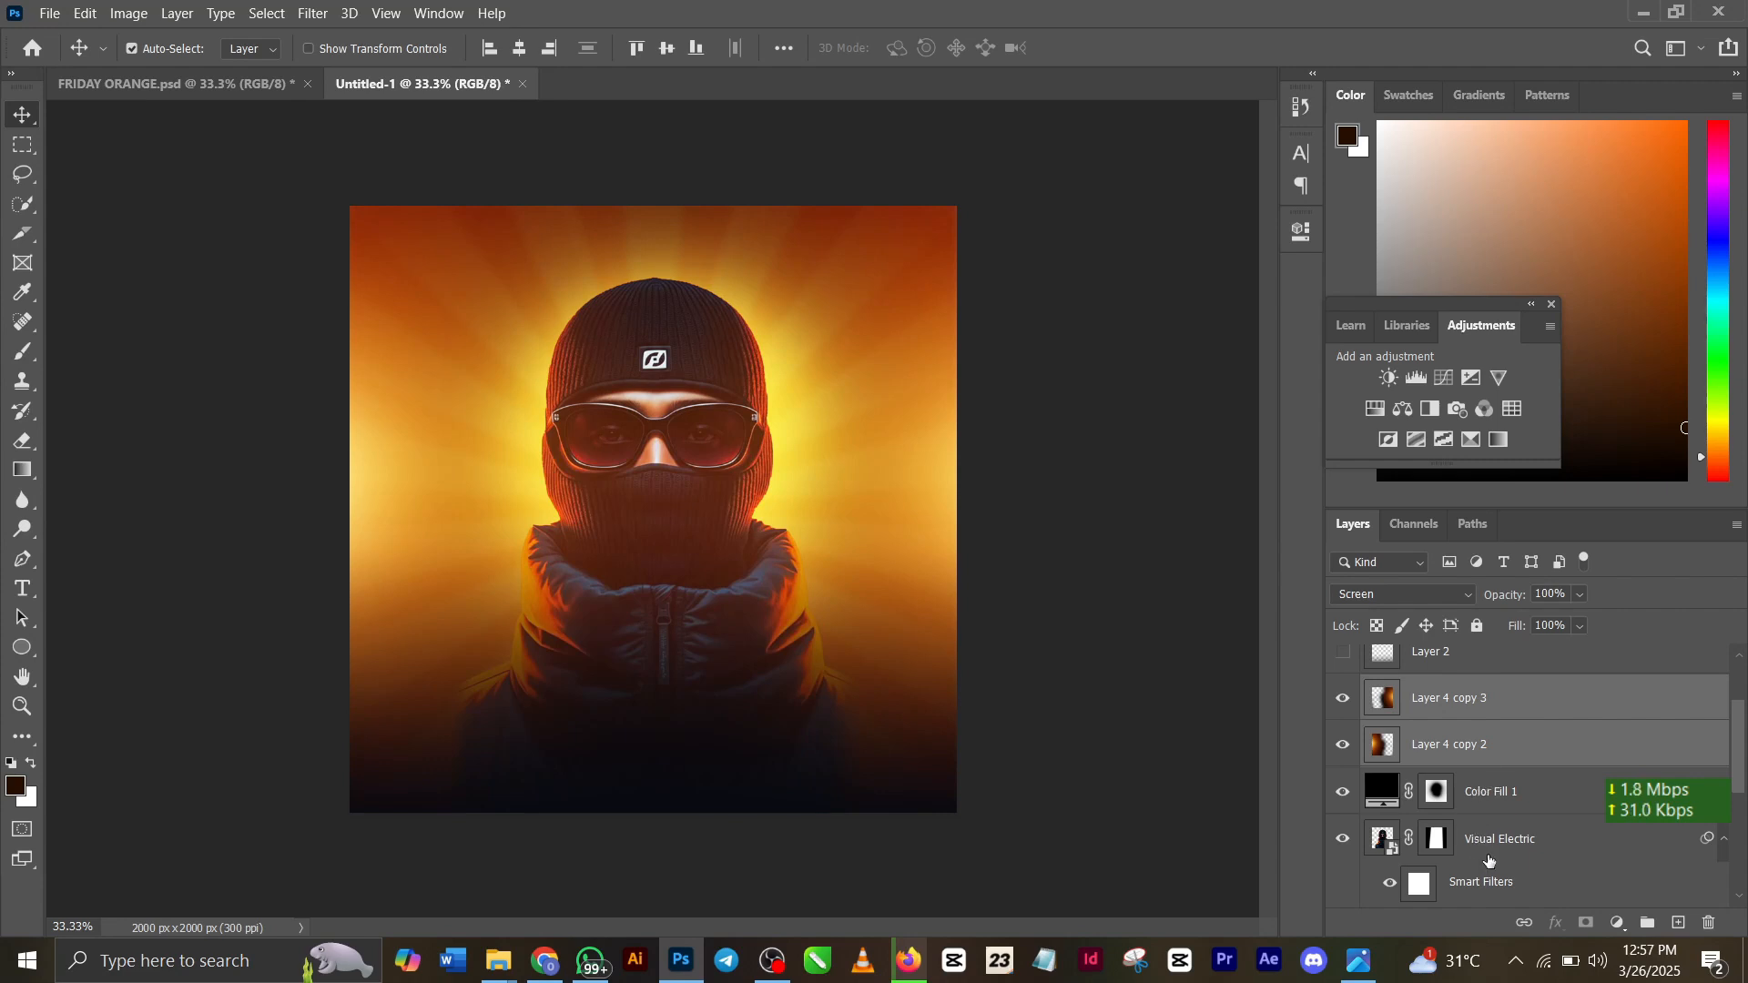
Step: Move the Visual Electric layer above the two glow layers and show the hidden Layer 2 gradient
drag(1489, 860, 1487, 691)
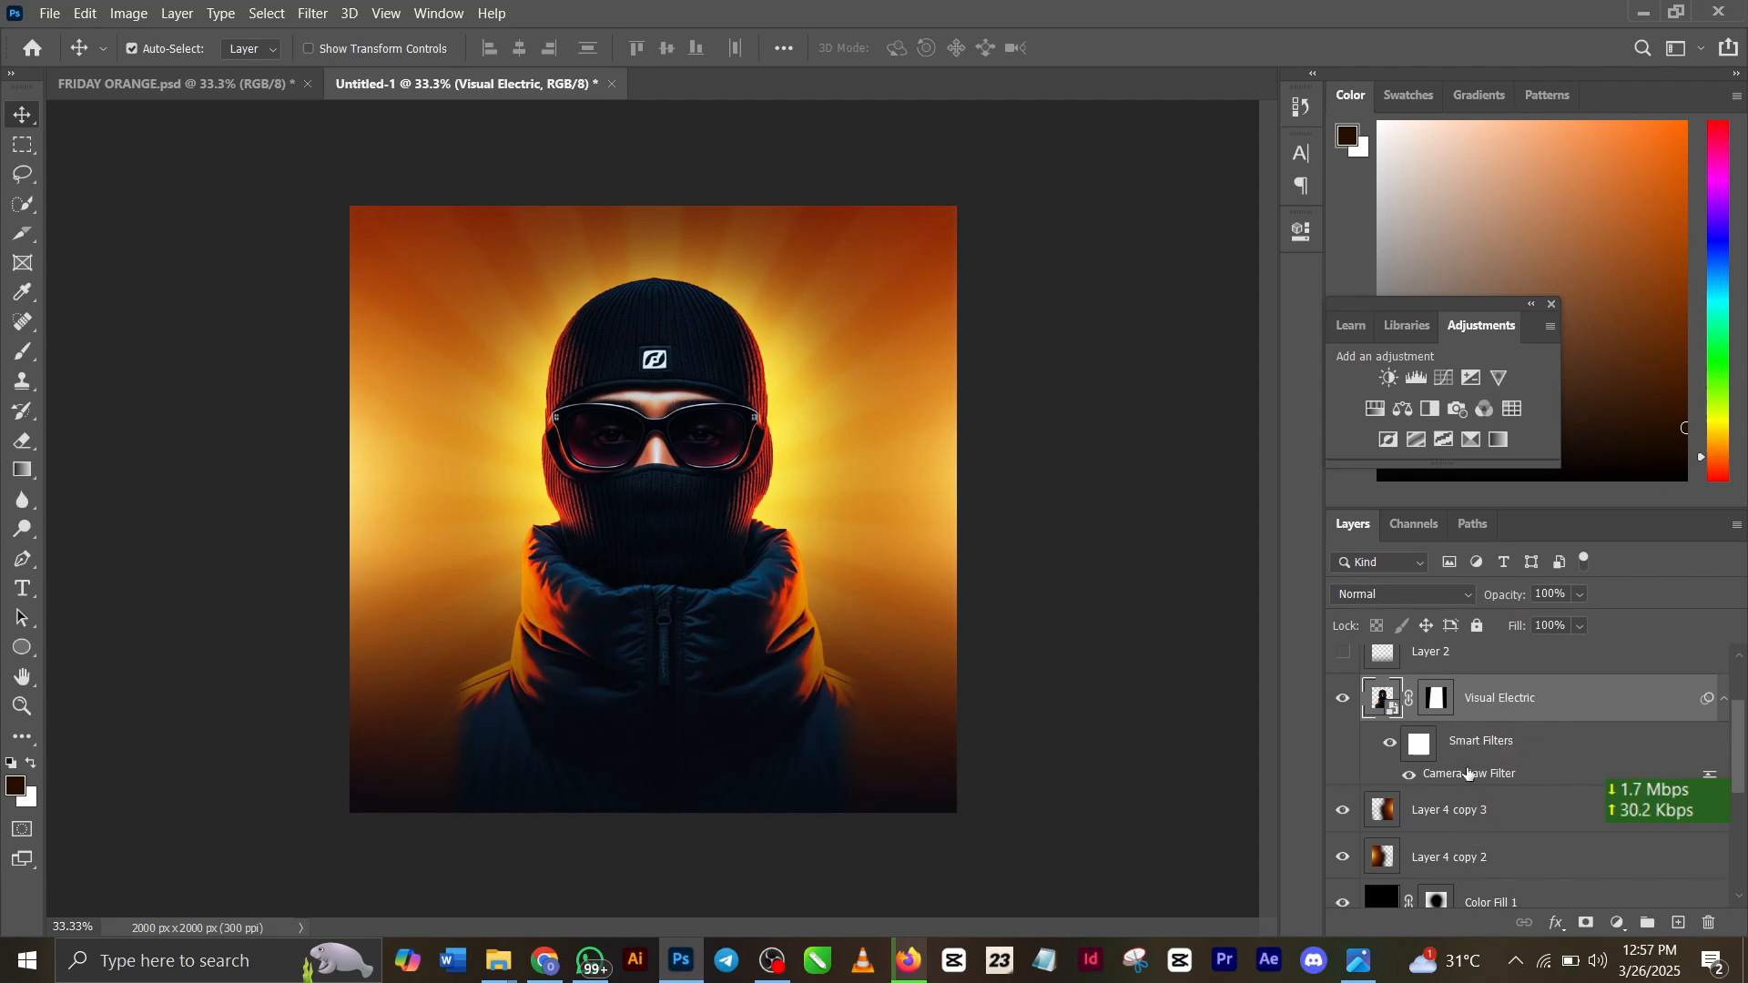
scroll(1467, 733, up, 2)
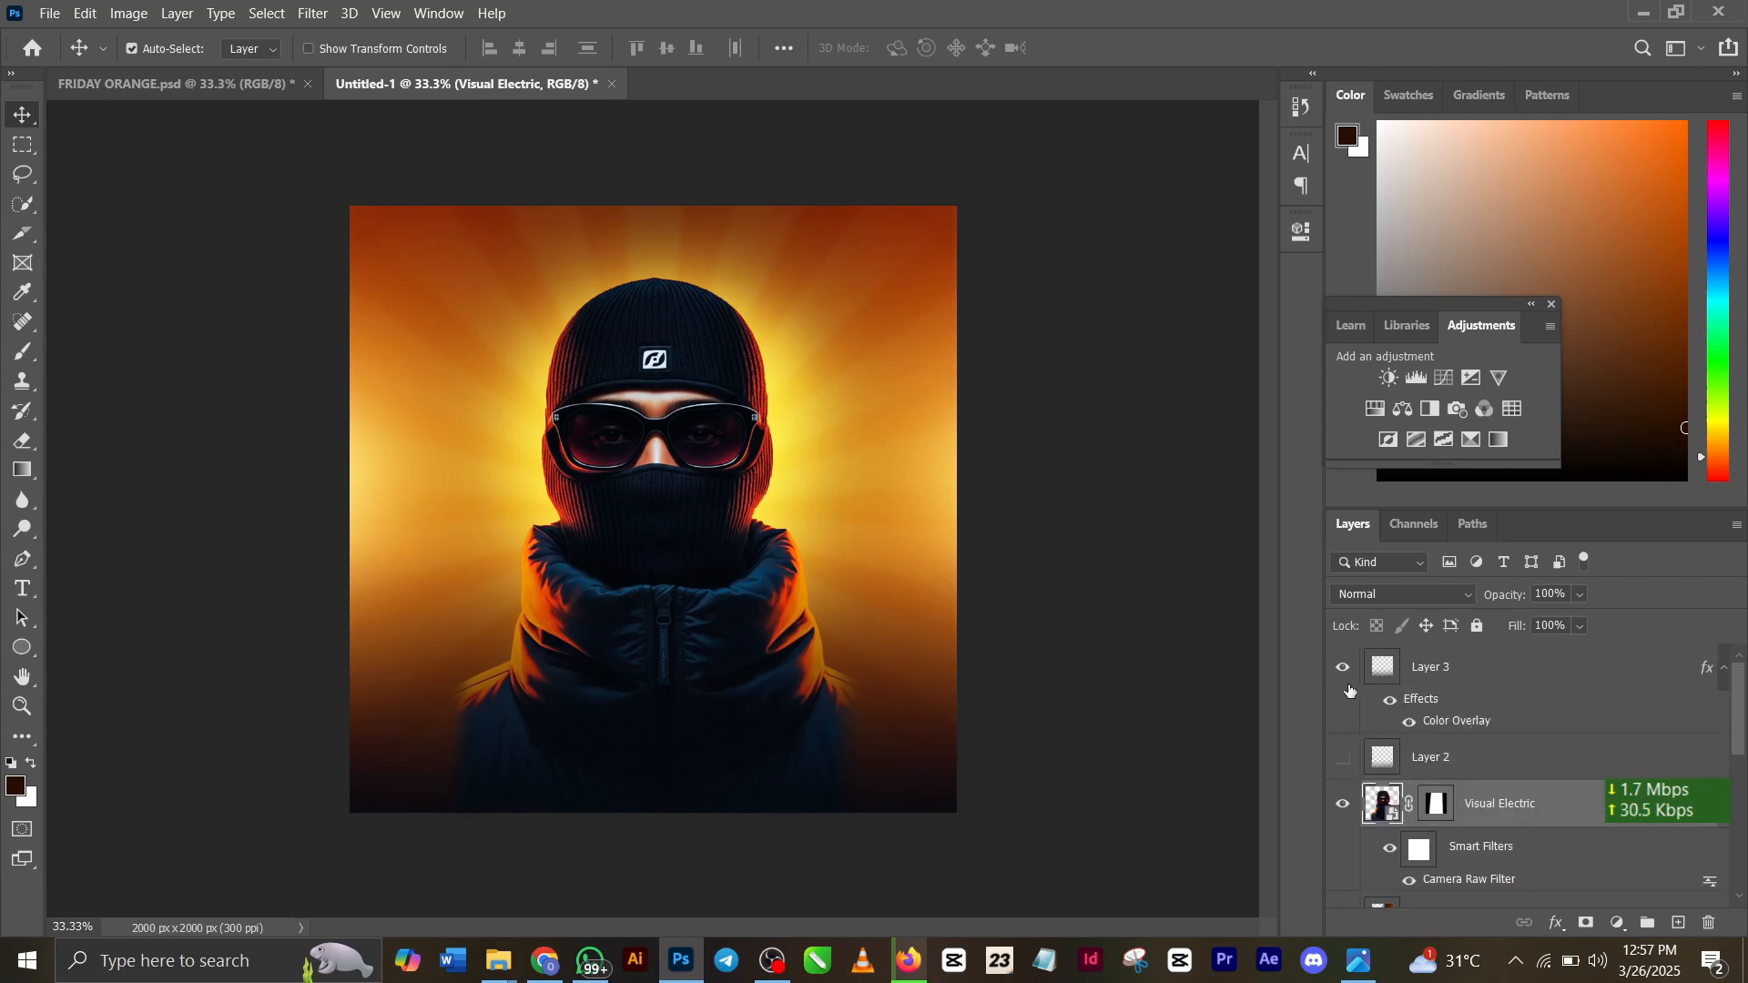
click(1344, 759)
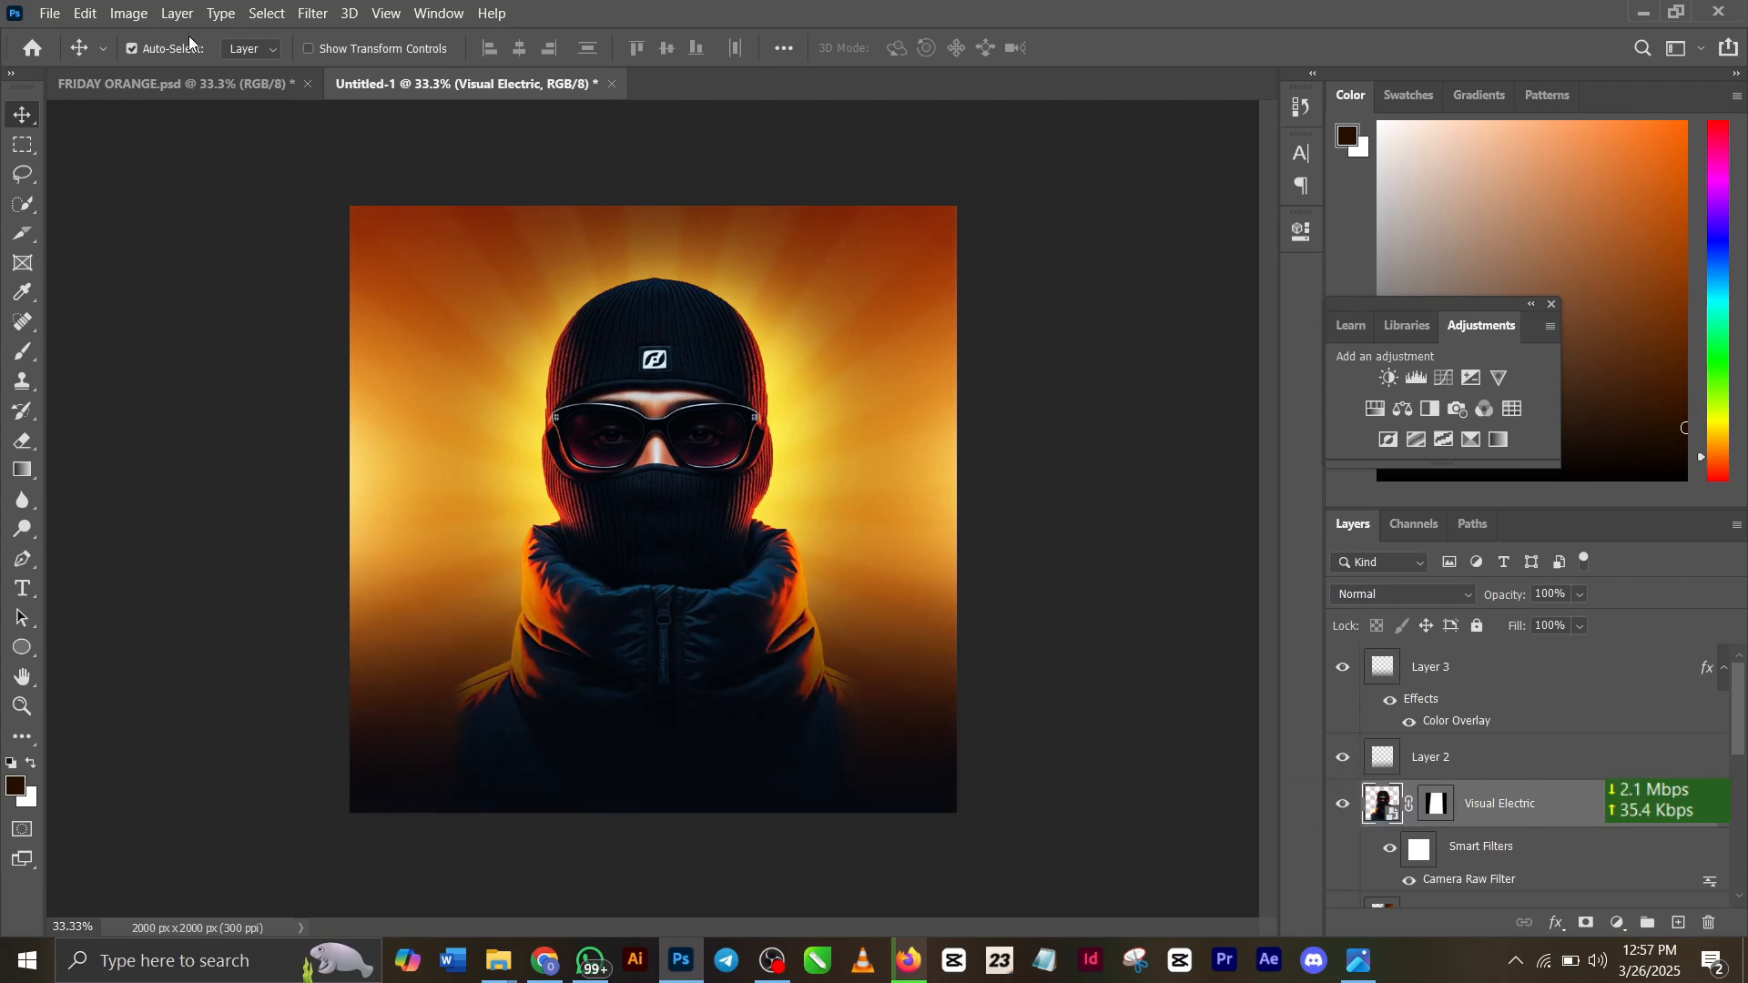
Step: Copy the neon lightning bolt Shape copy 3 from FRIDAY ORANGE.psd into Untitled-1 and place it partly beyond the canvas's right edge at face height
click(146, 86)
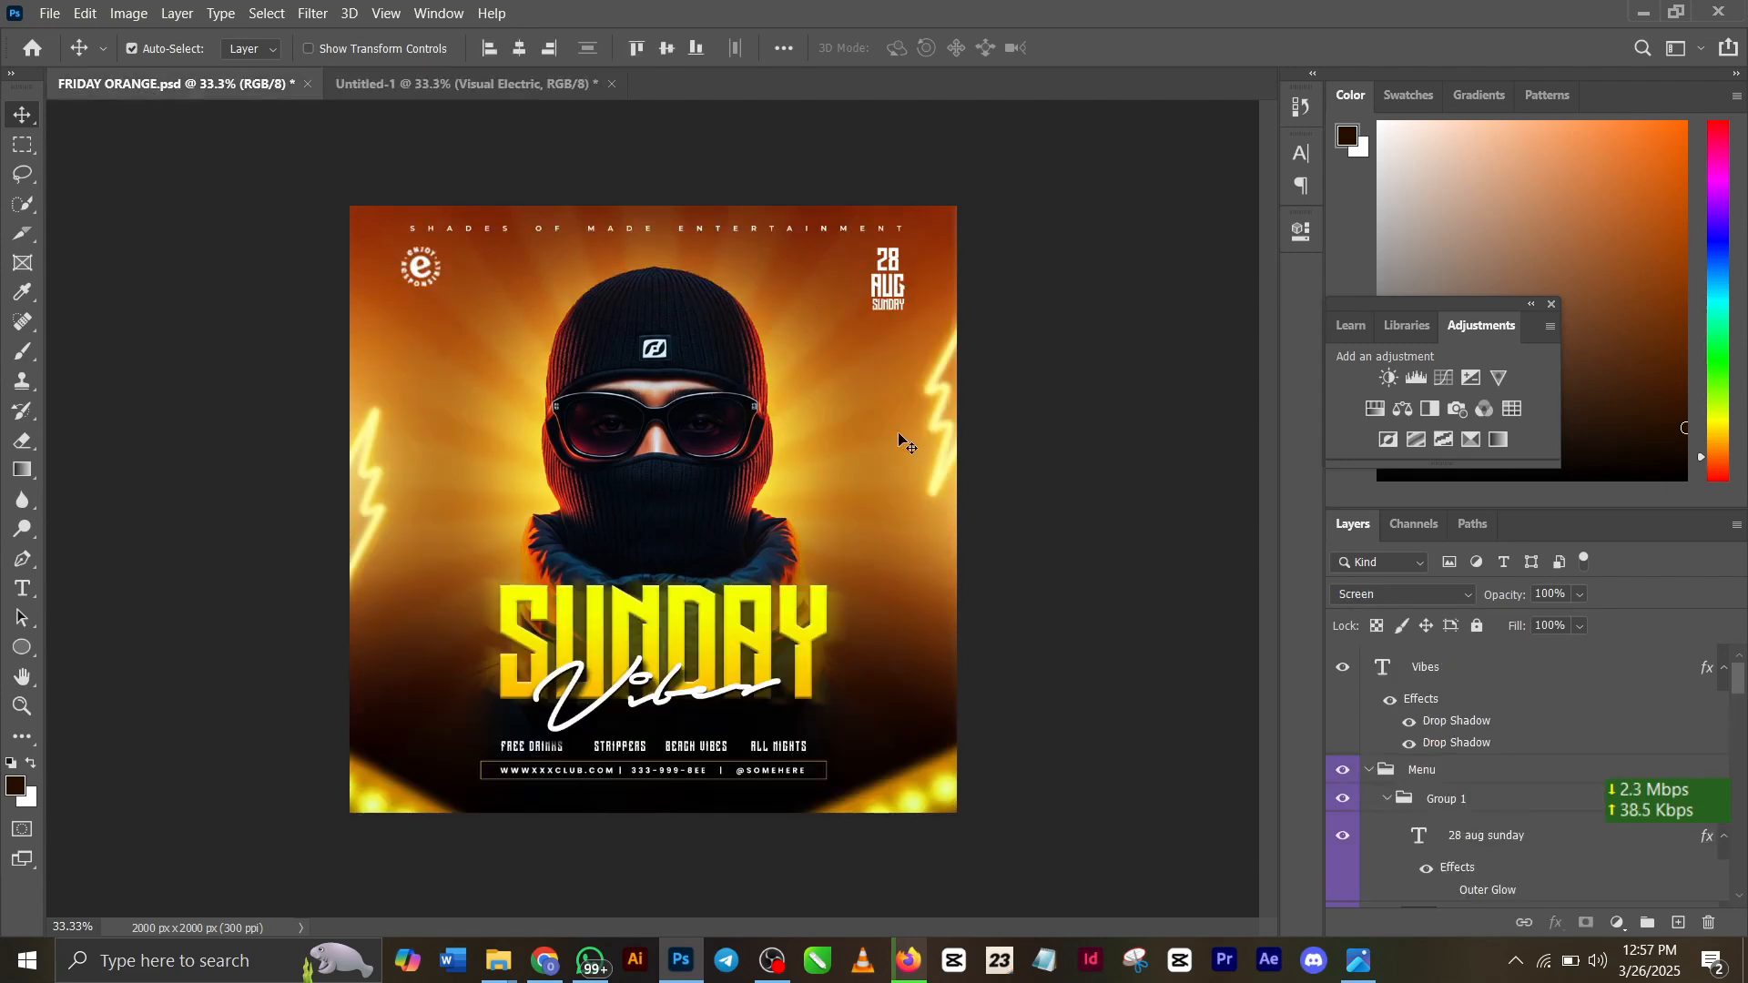
click(943, 382)
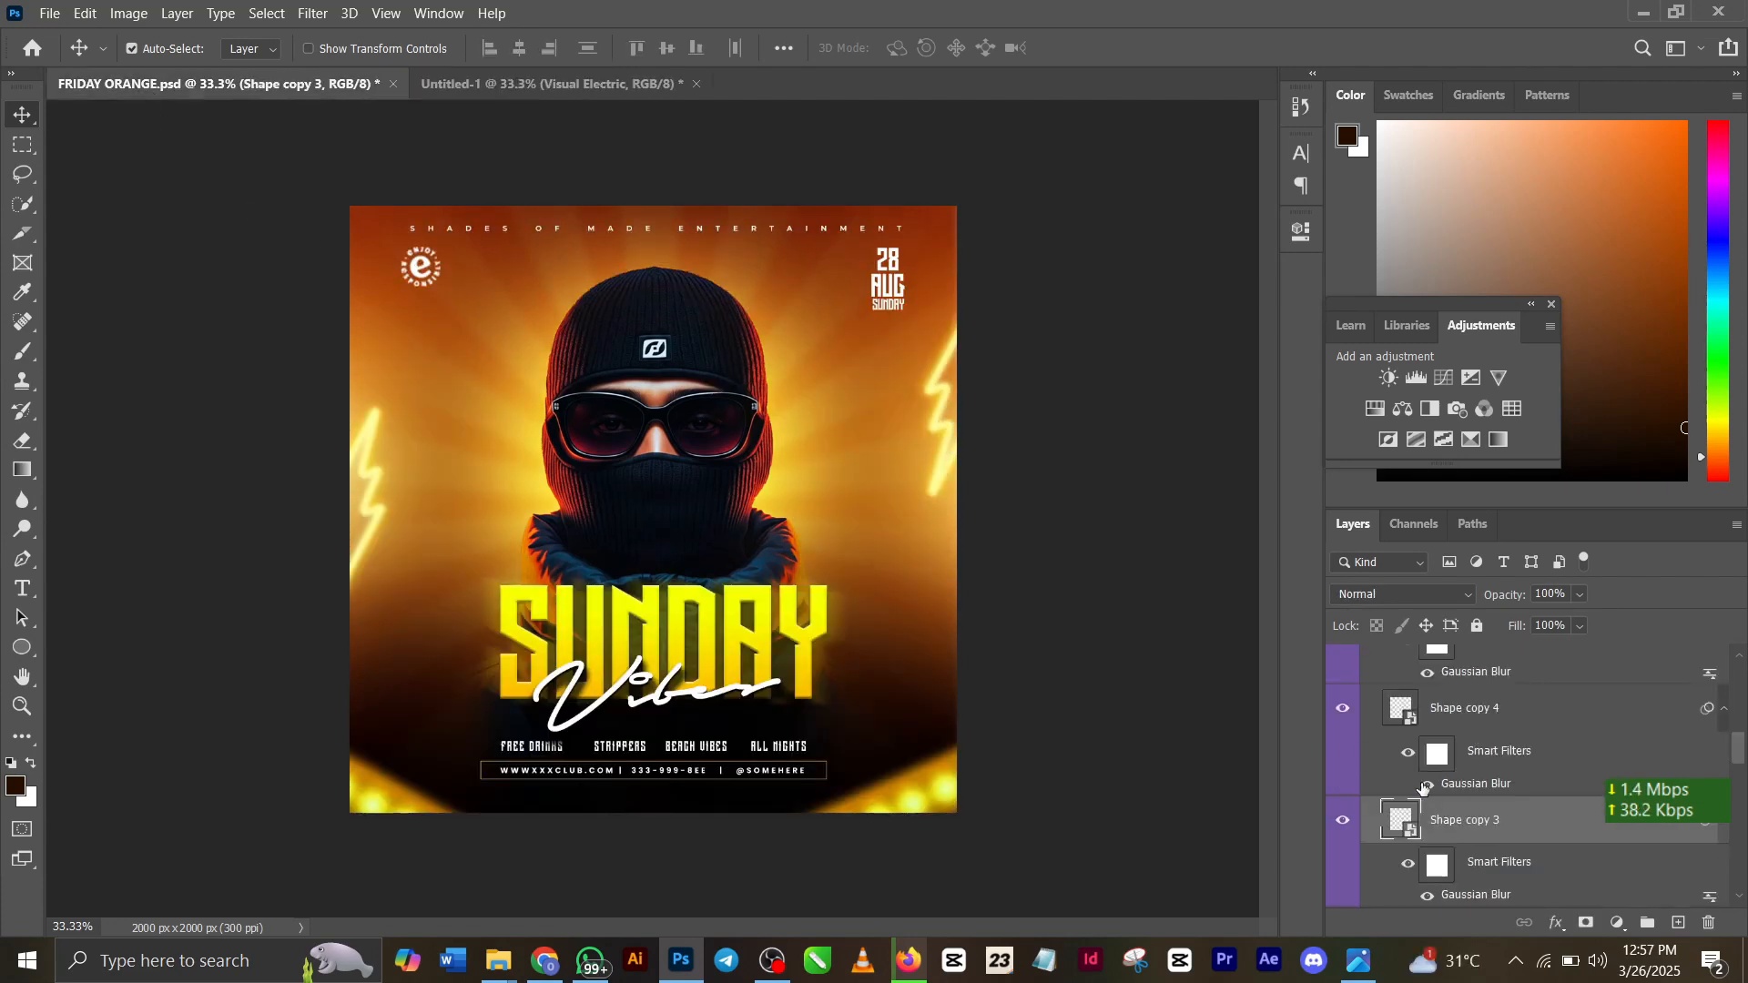
click(587, 81)
drag(587, 82, 865, 417)
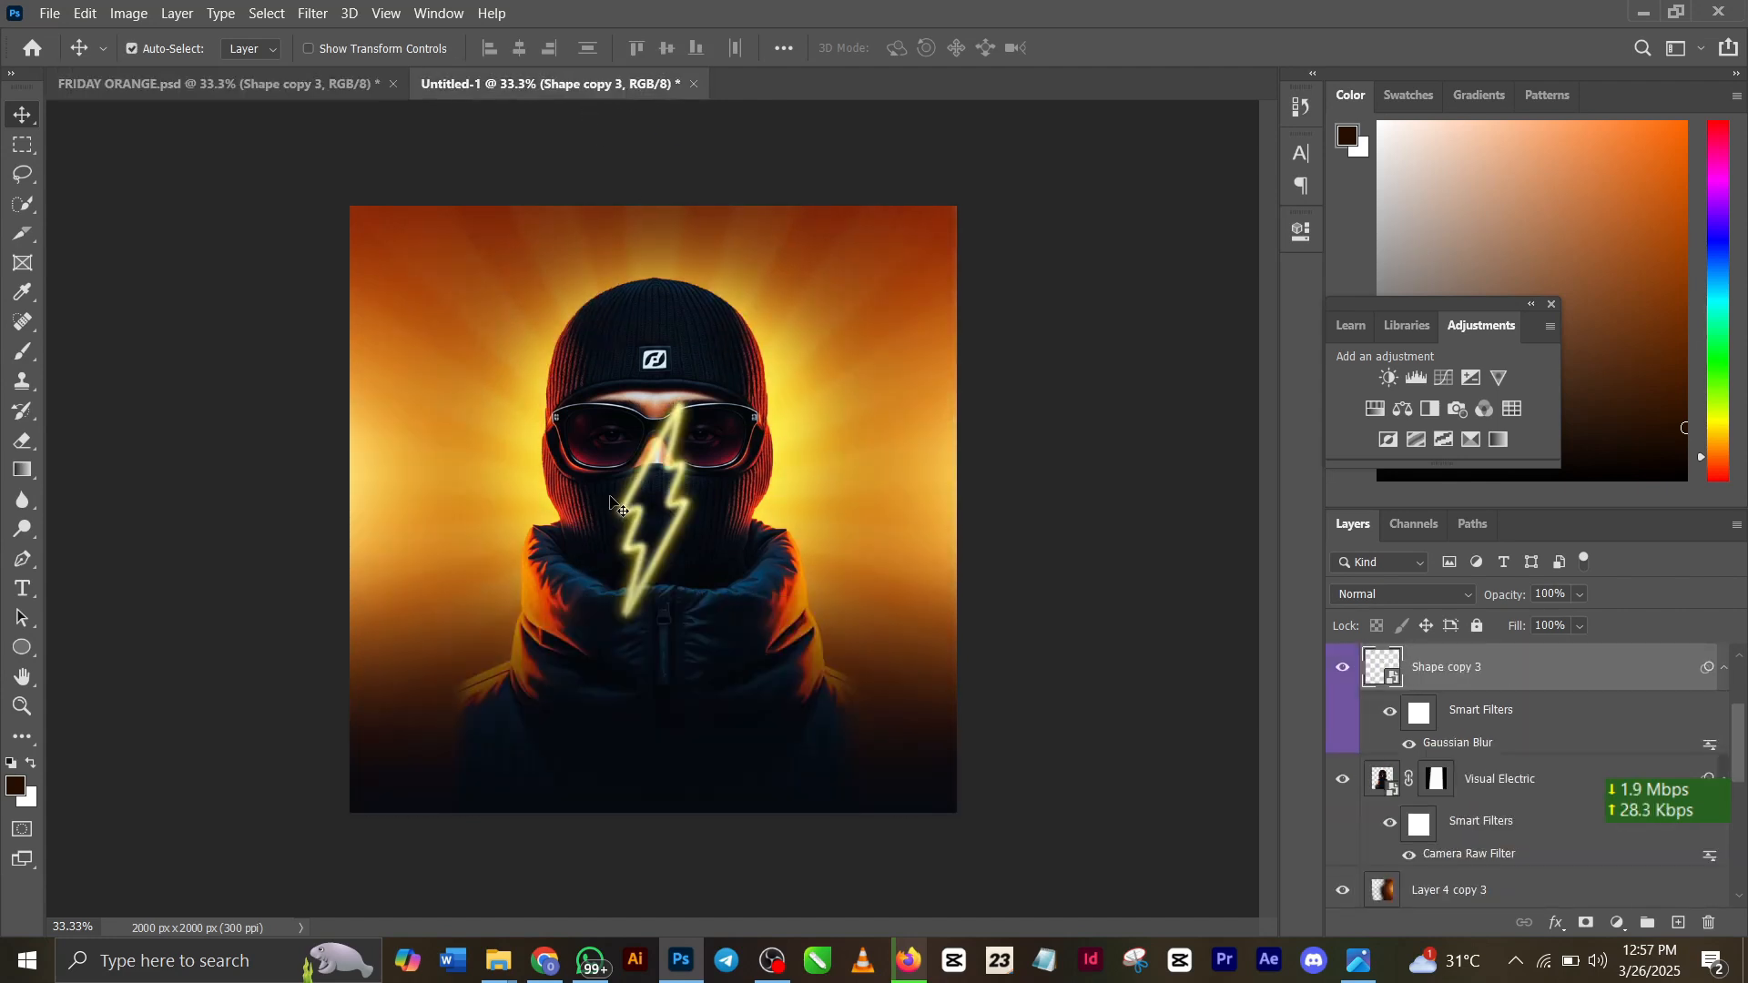
drag(625, 502, 918, 421)
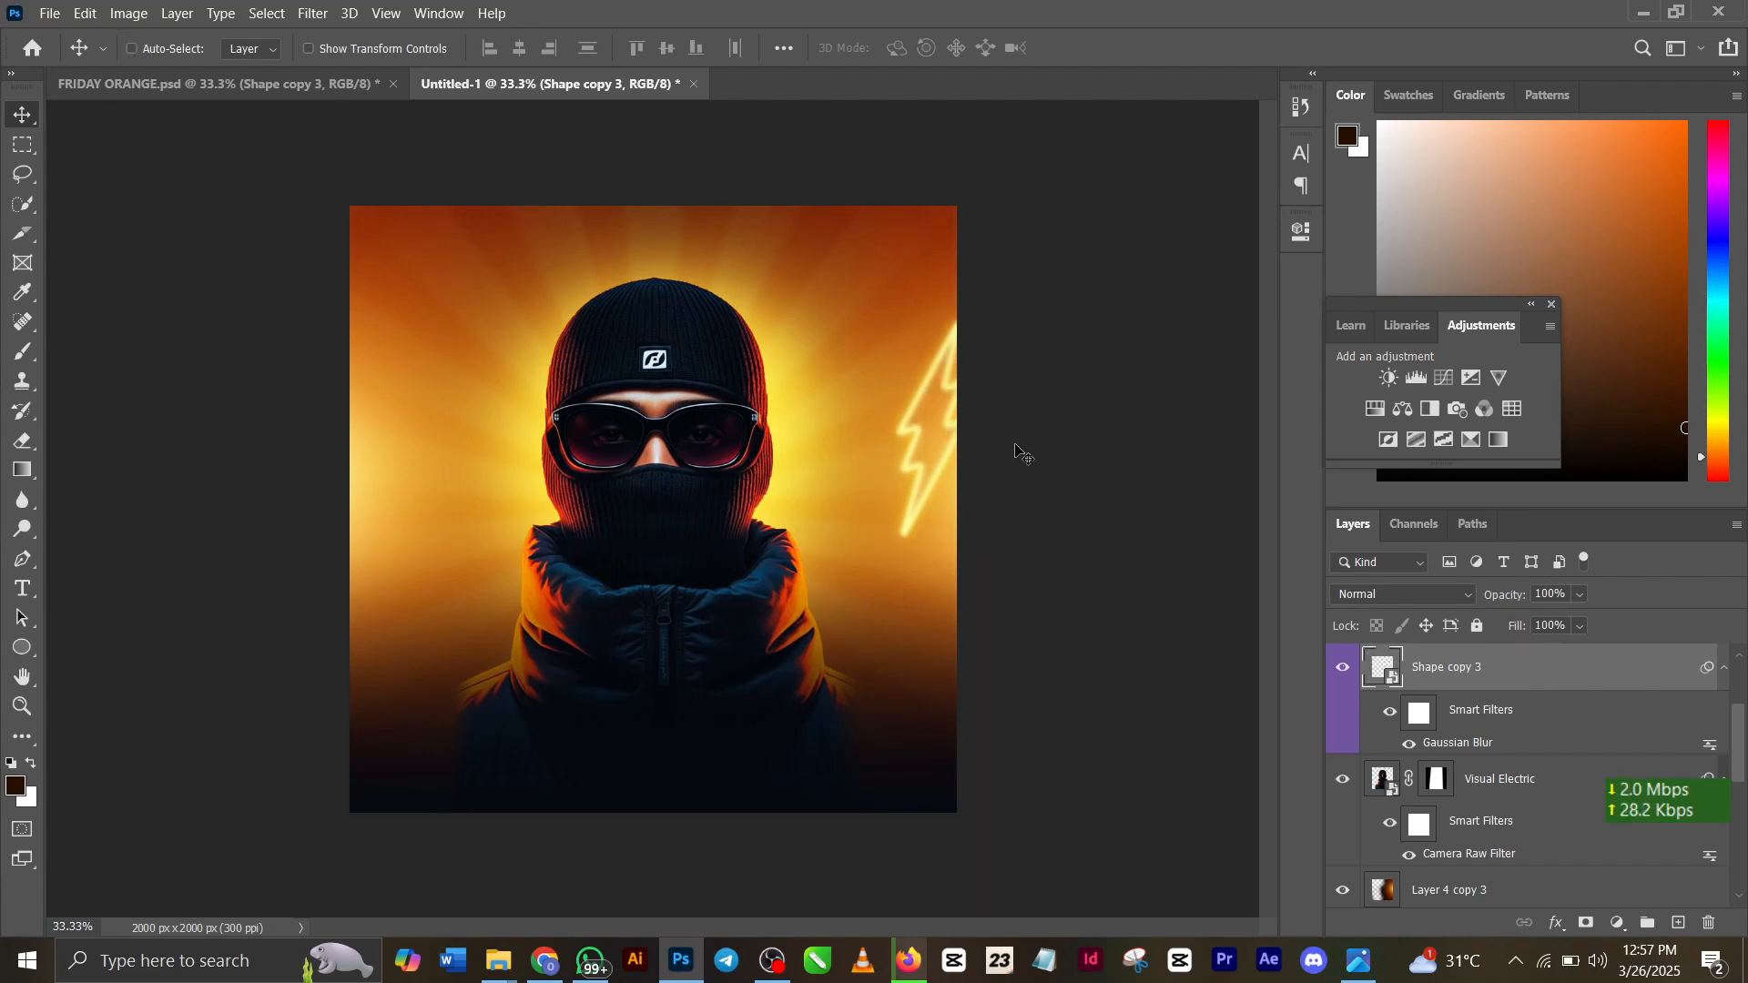
Step: Duplicate the lightning bolt twice, move the upper copy partly beyond the canvas's left edge, and duplicate that one once
key(ctrl+j)
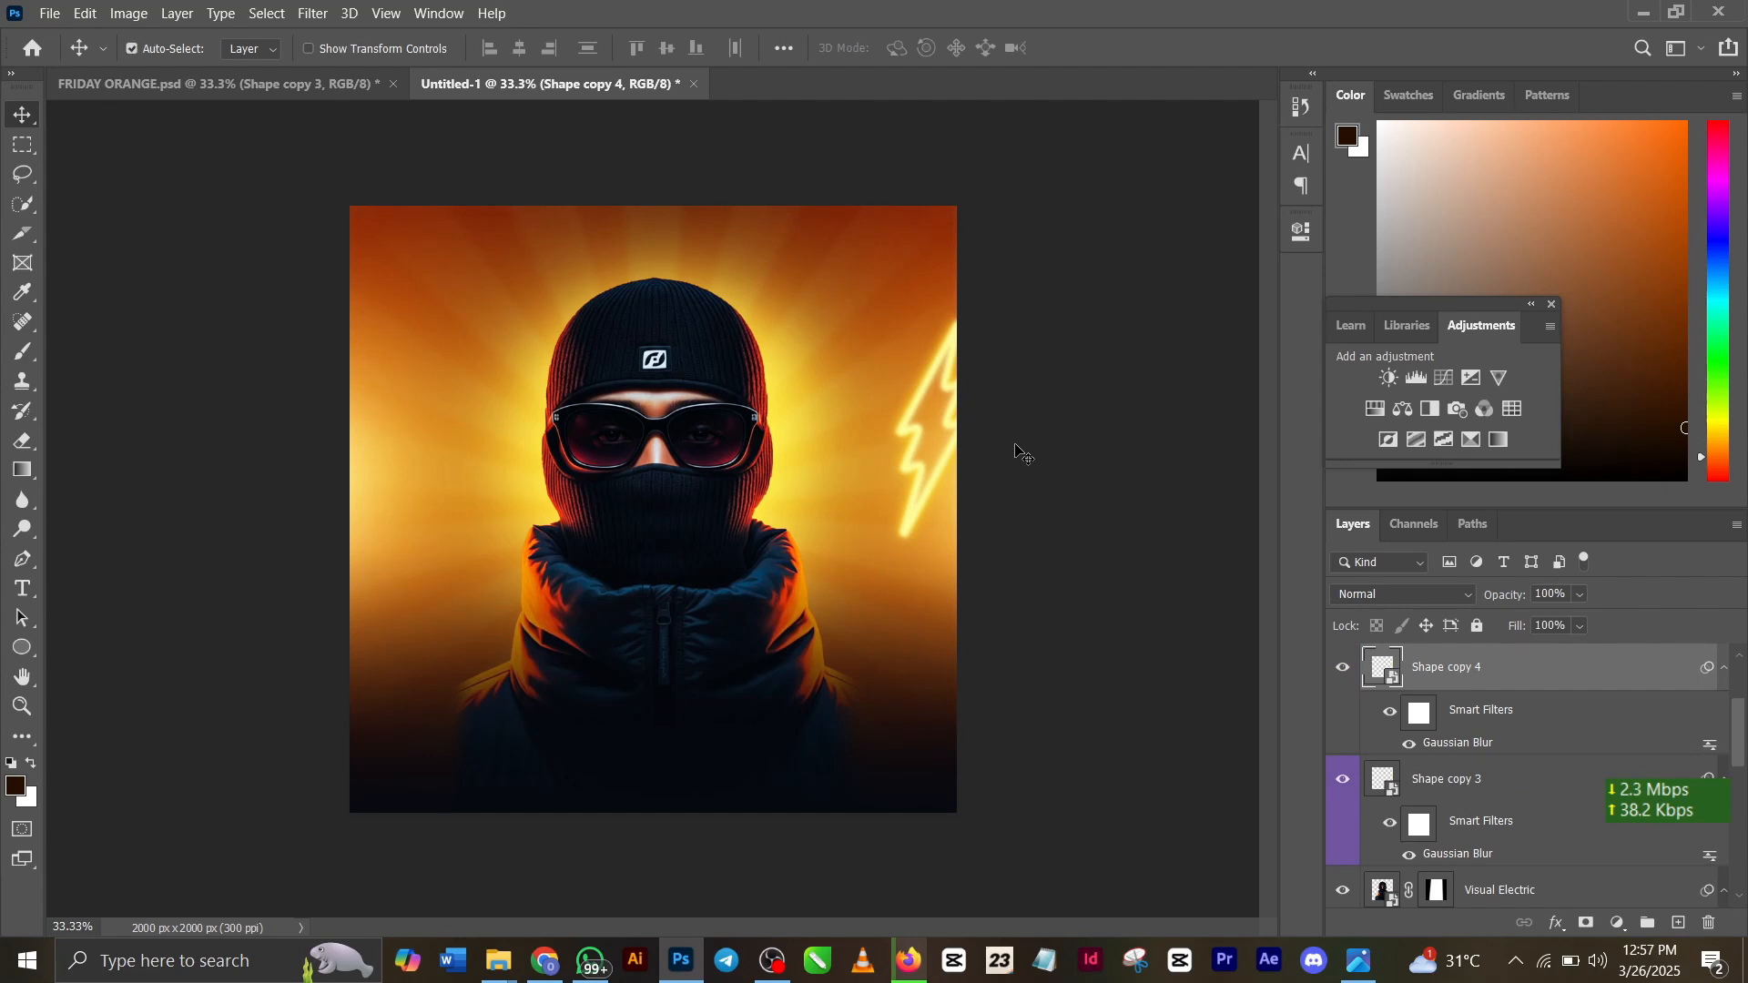
key(ctrl+j)
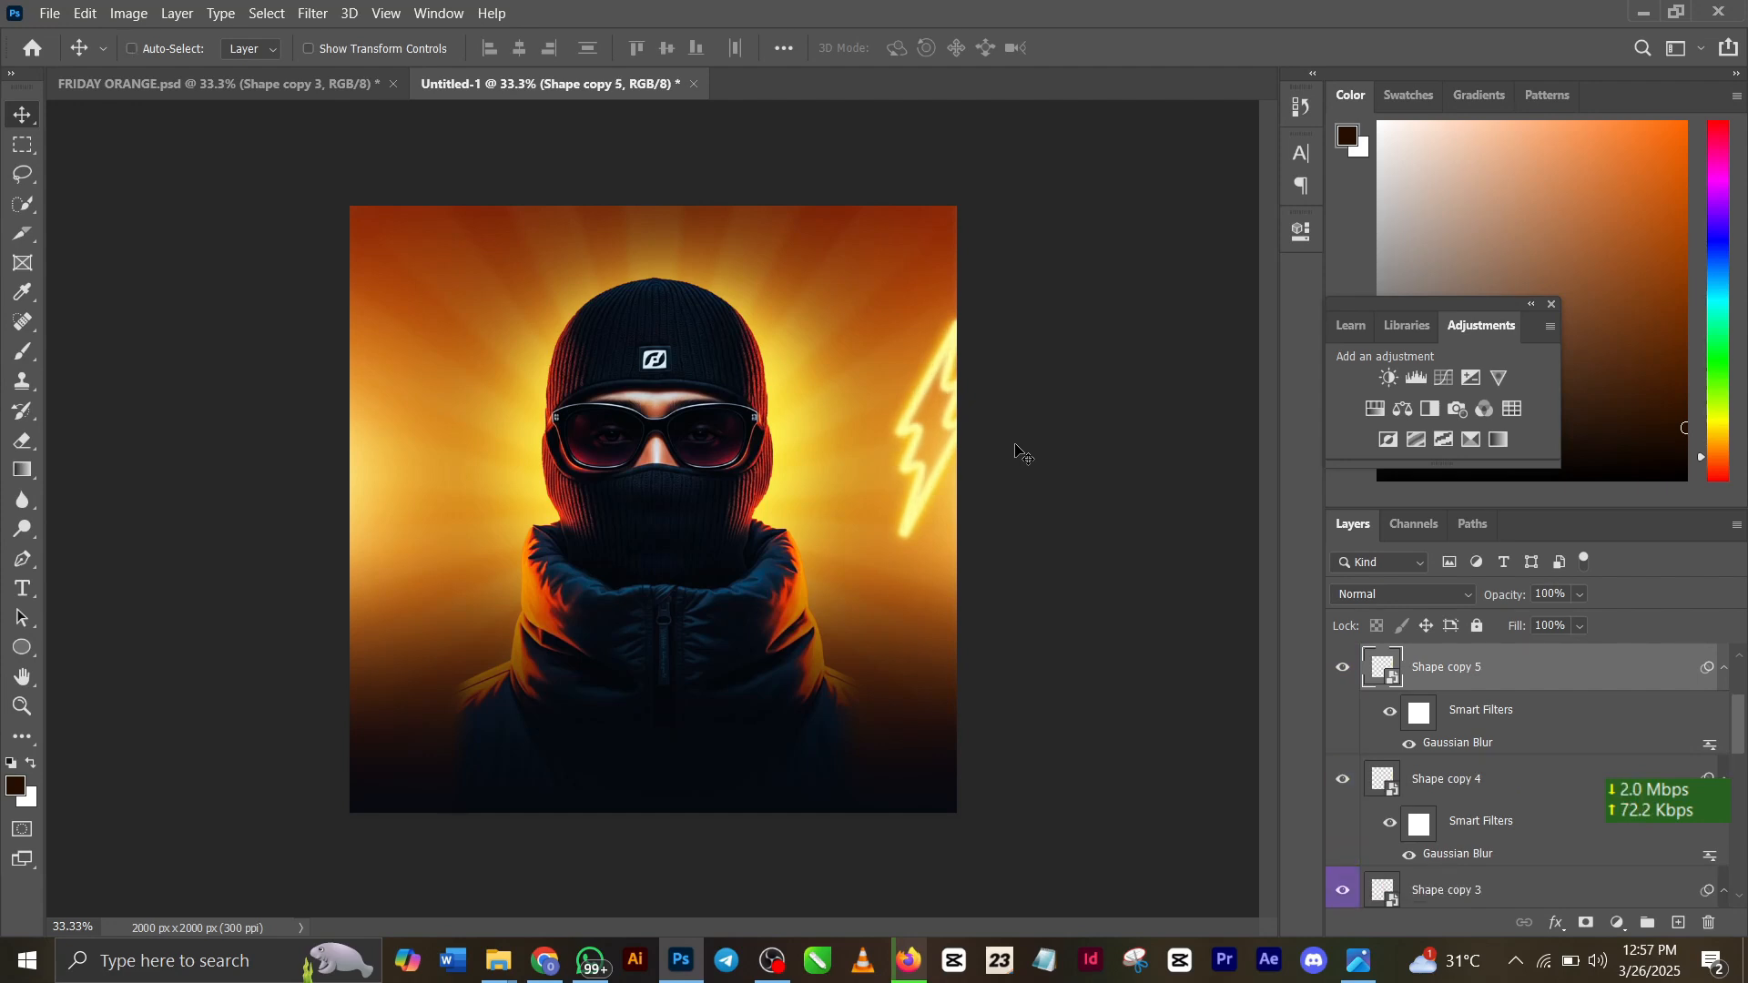
drag(908, 428, 333, 458)
key(ctrl+j)
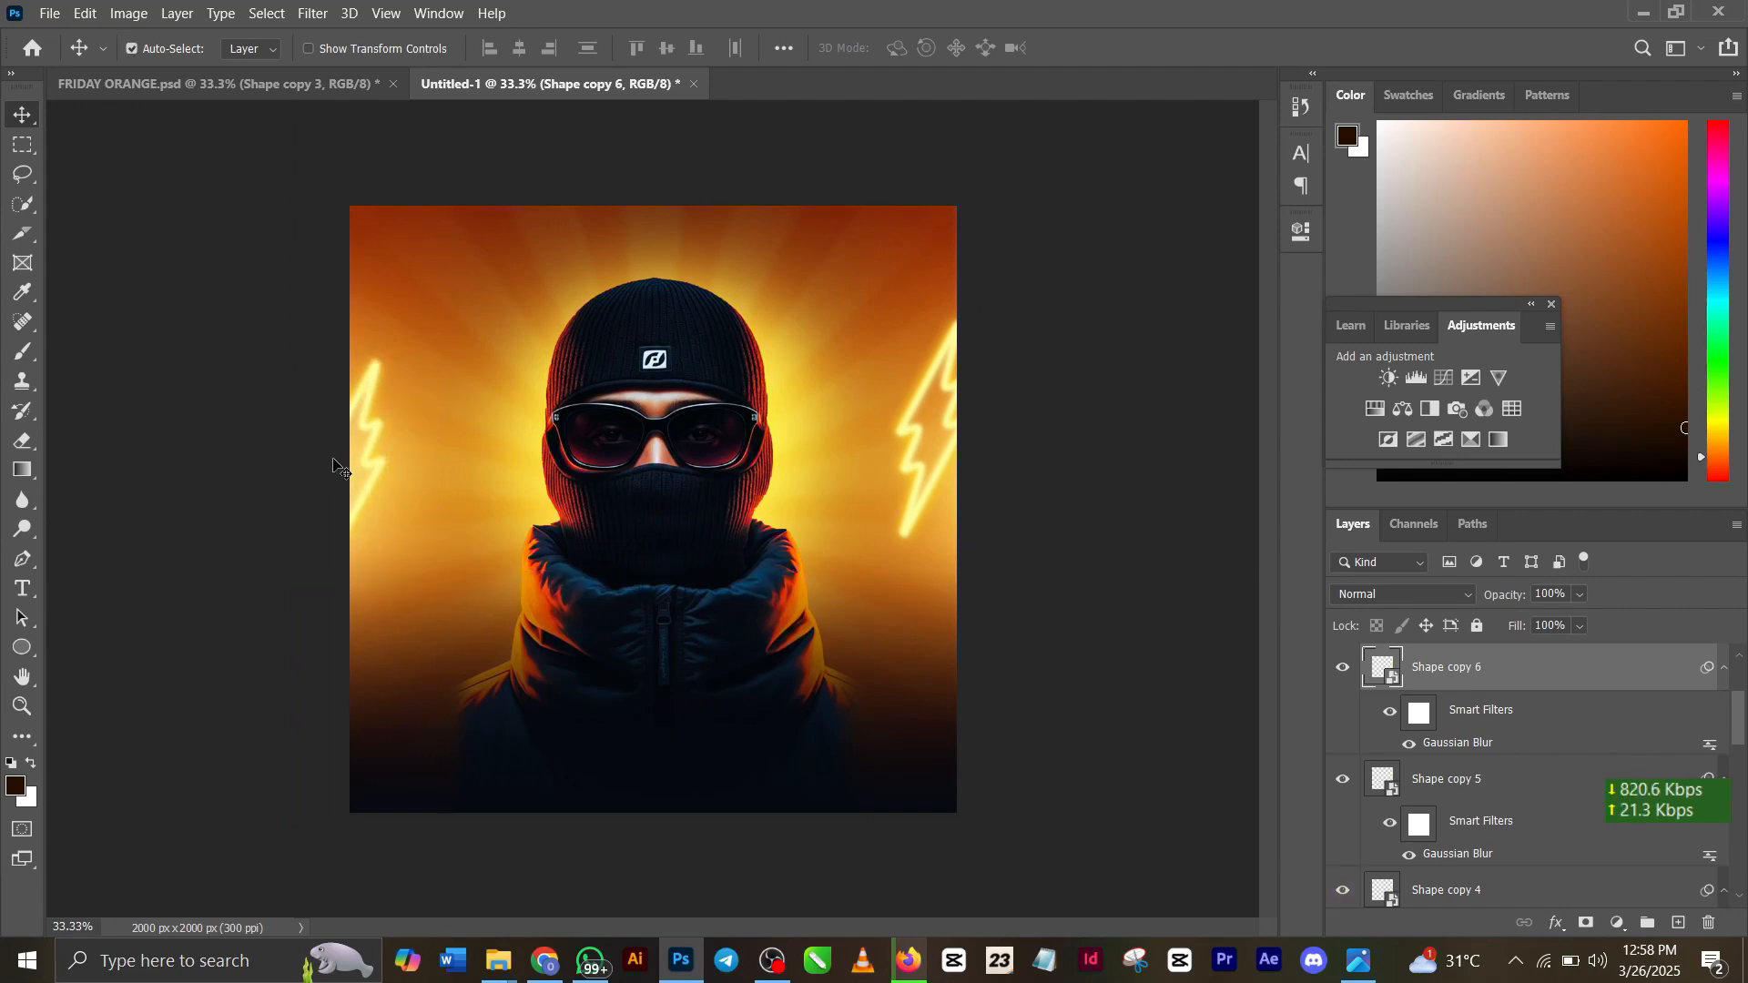
Step: Examine the Bevel & Emboss settings of the SUNDAY text layer in FRIDAY ORANGE.psd
click(276, 88)
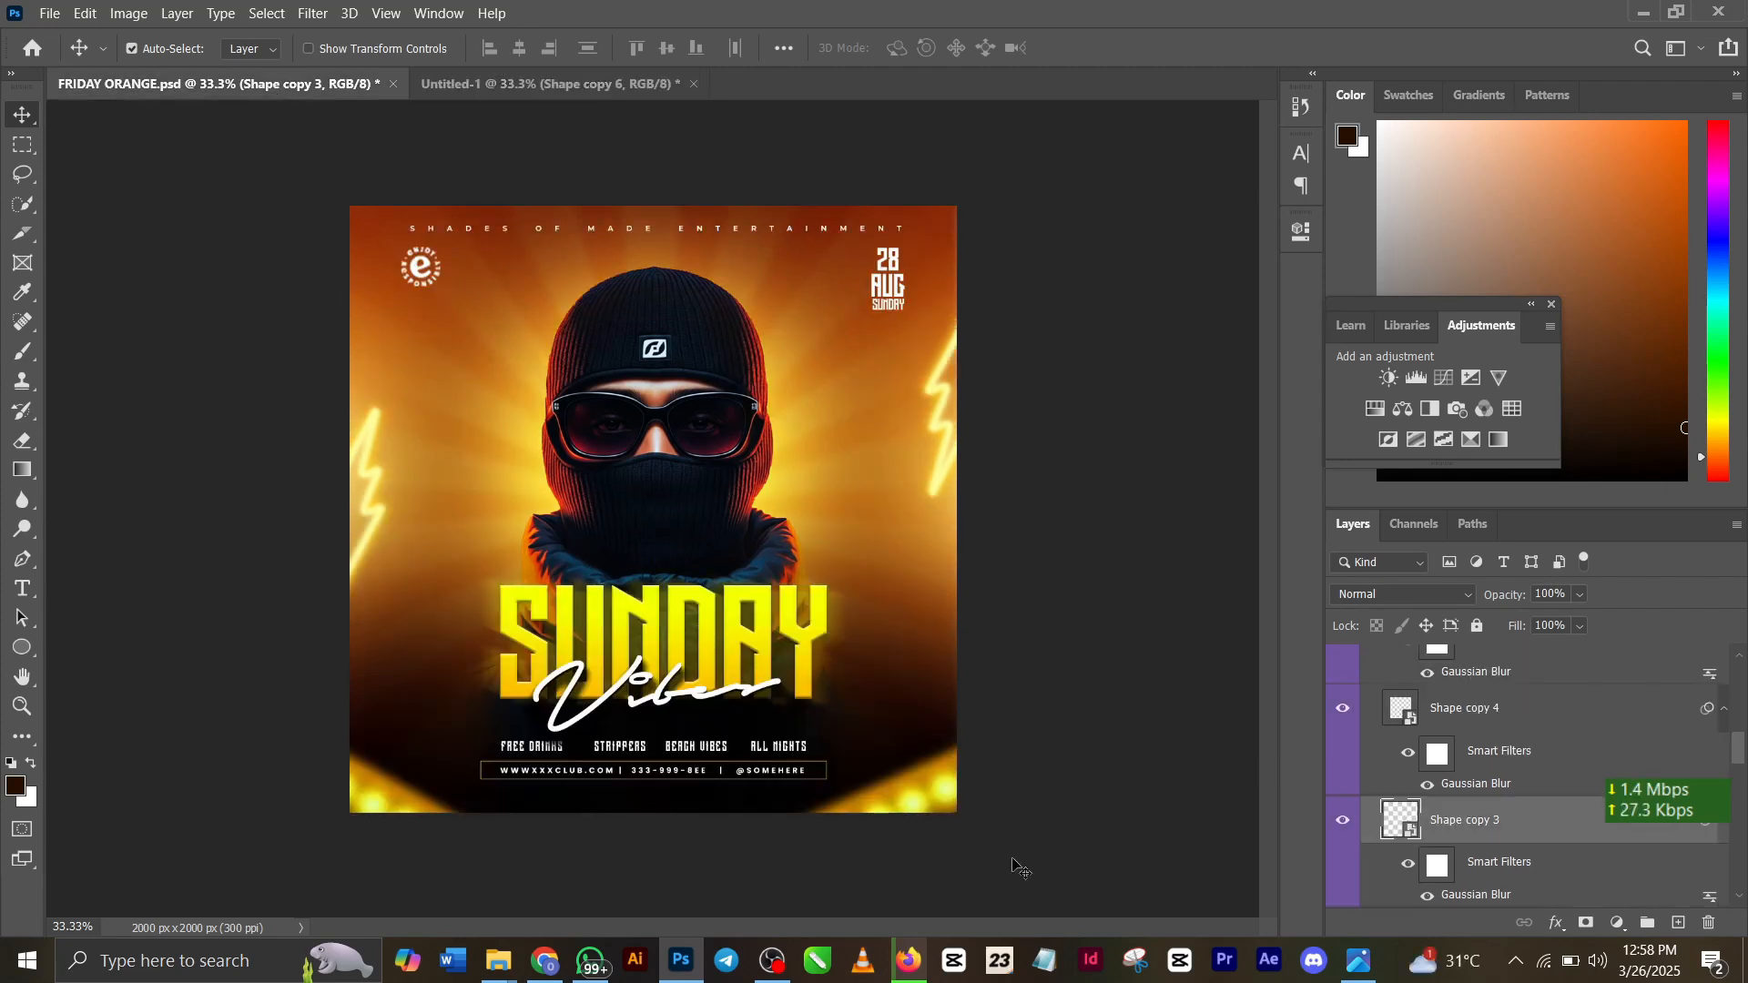
click(685, 617)
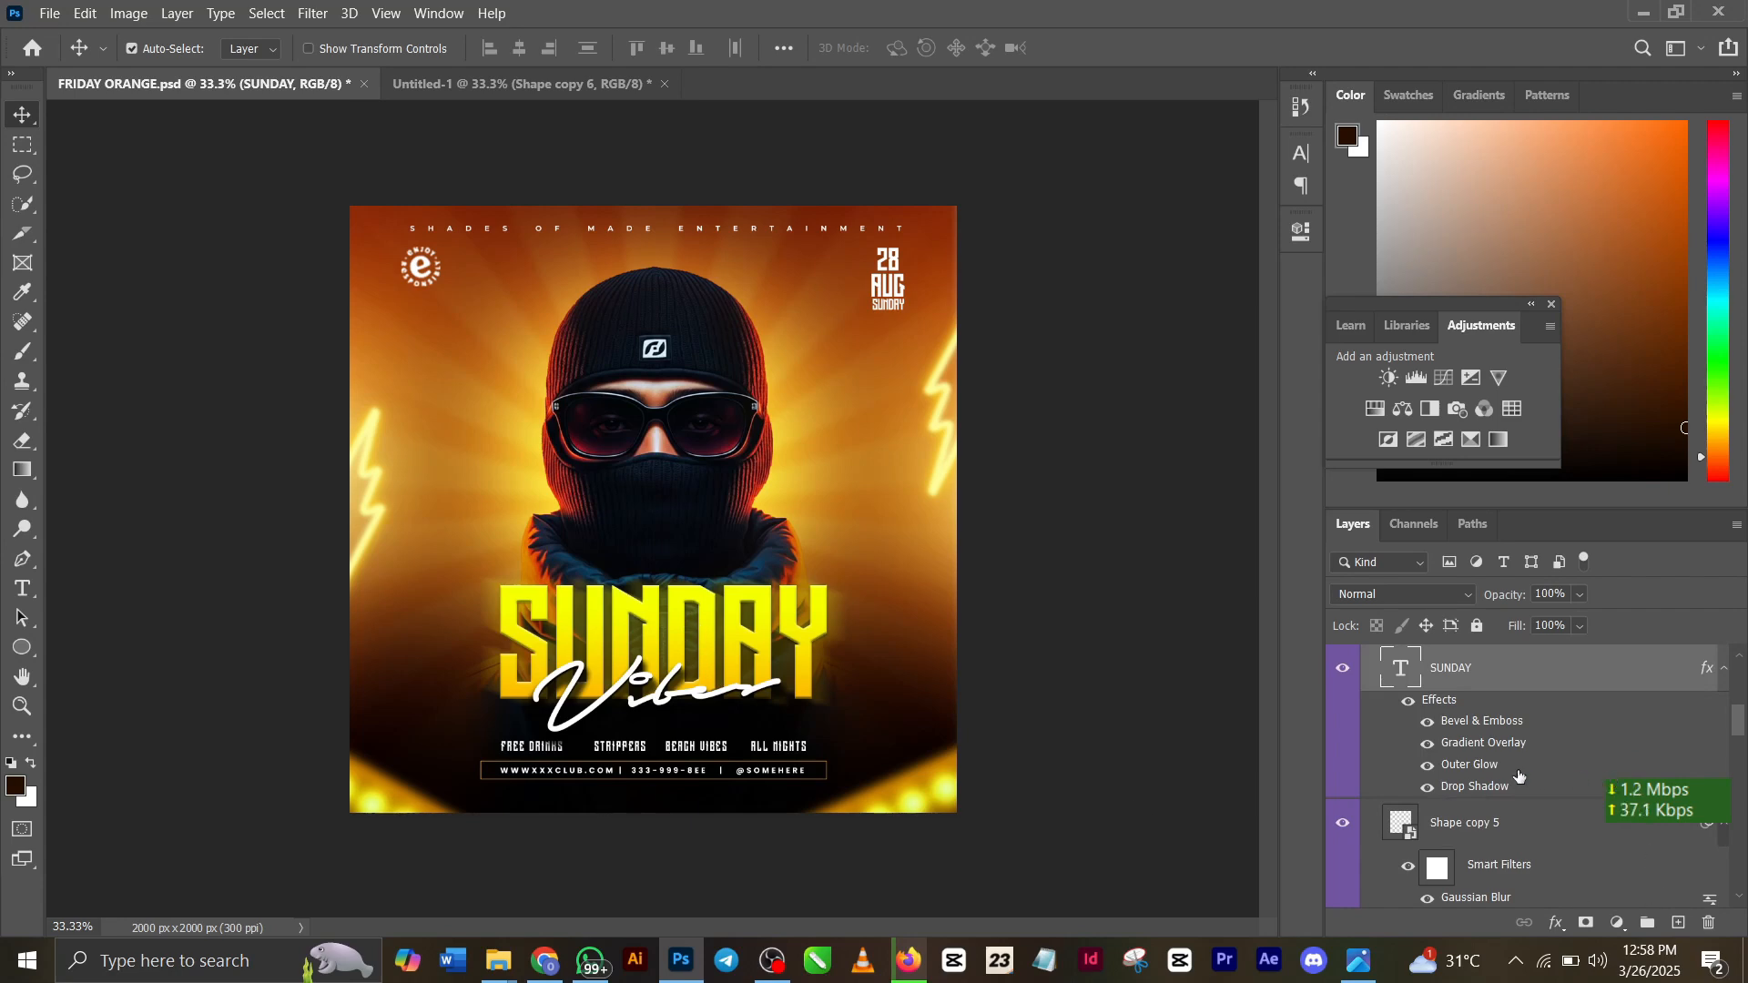
double_click(1472, 725)
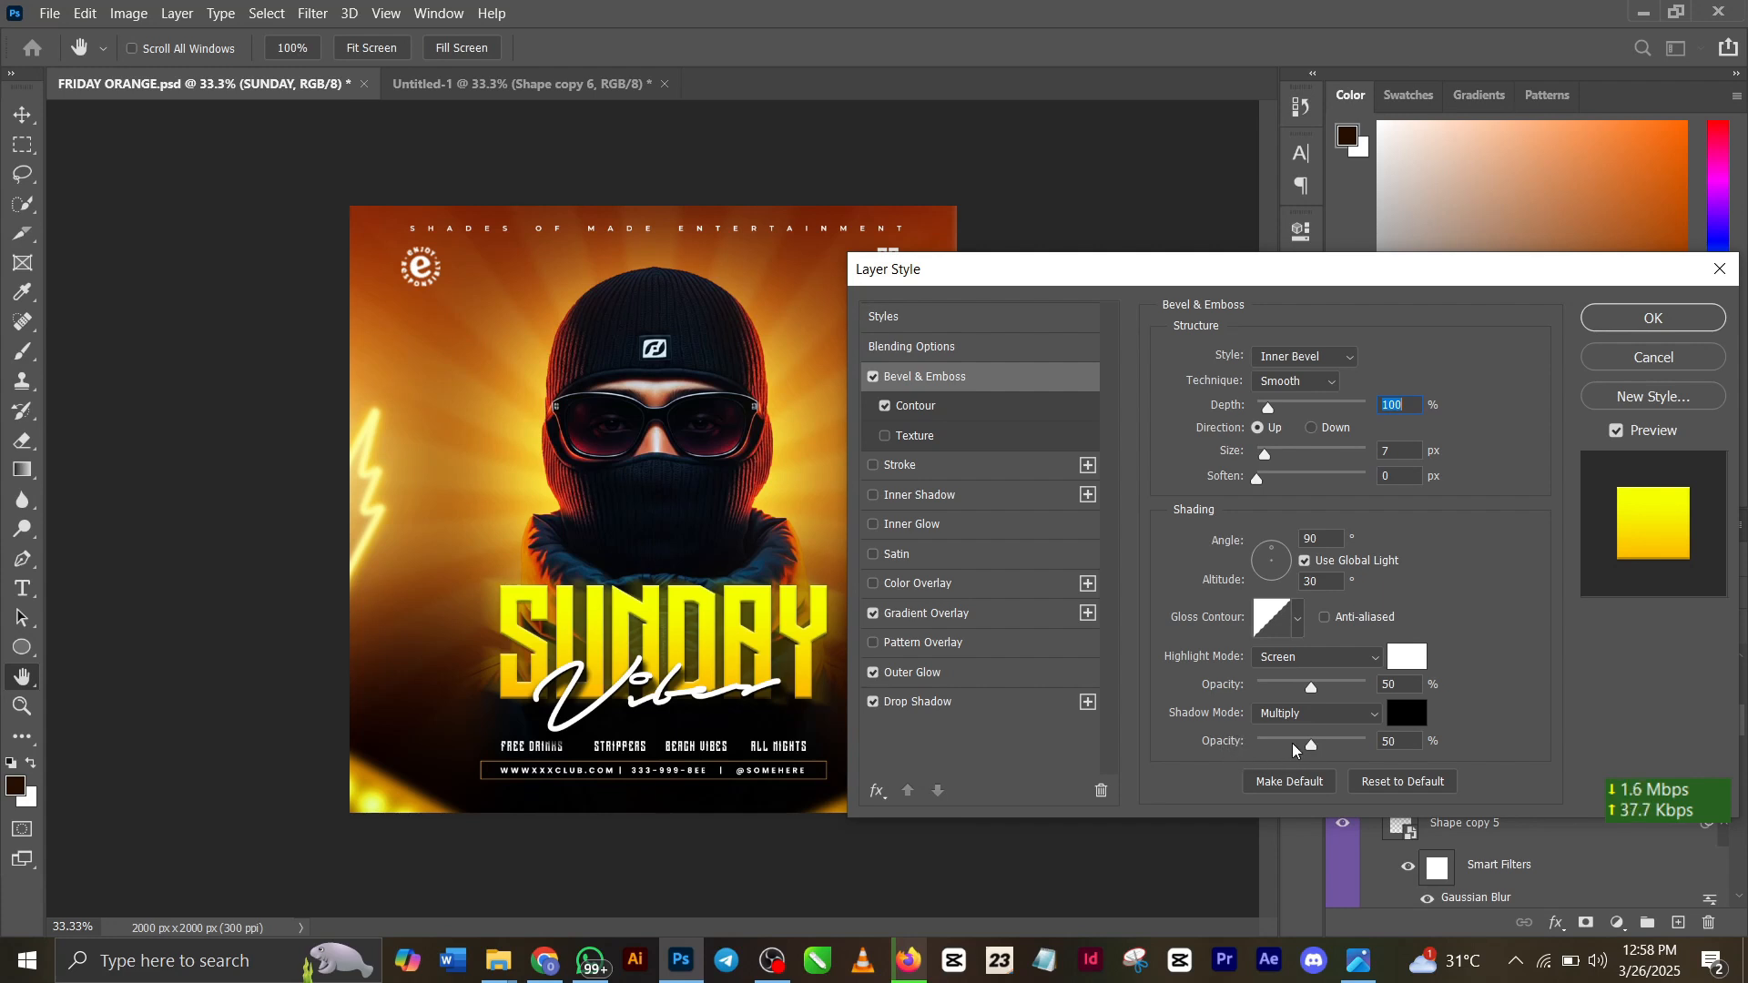
Step: Examine the SUNDAY text's Gradient Overlay and the colors of both its gradient stops
click(977, 624)
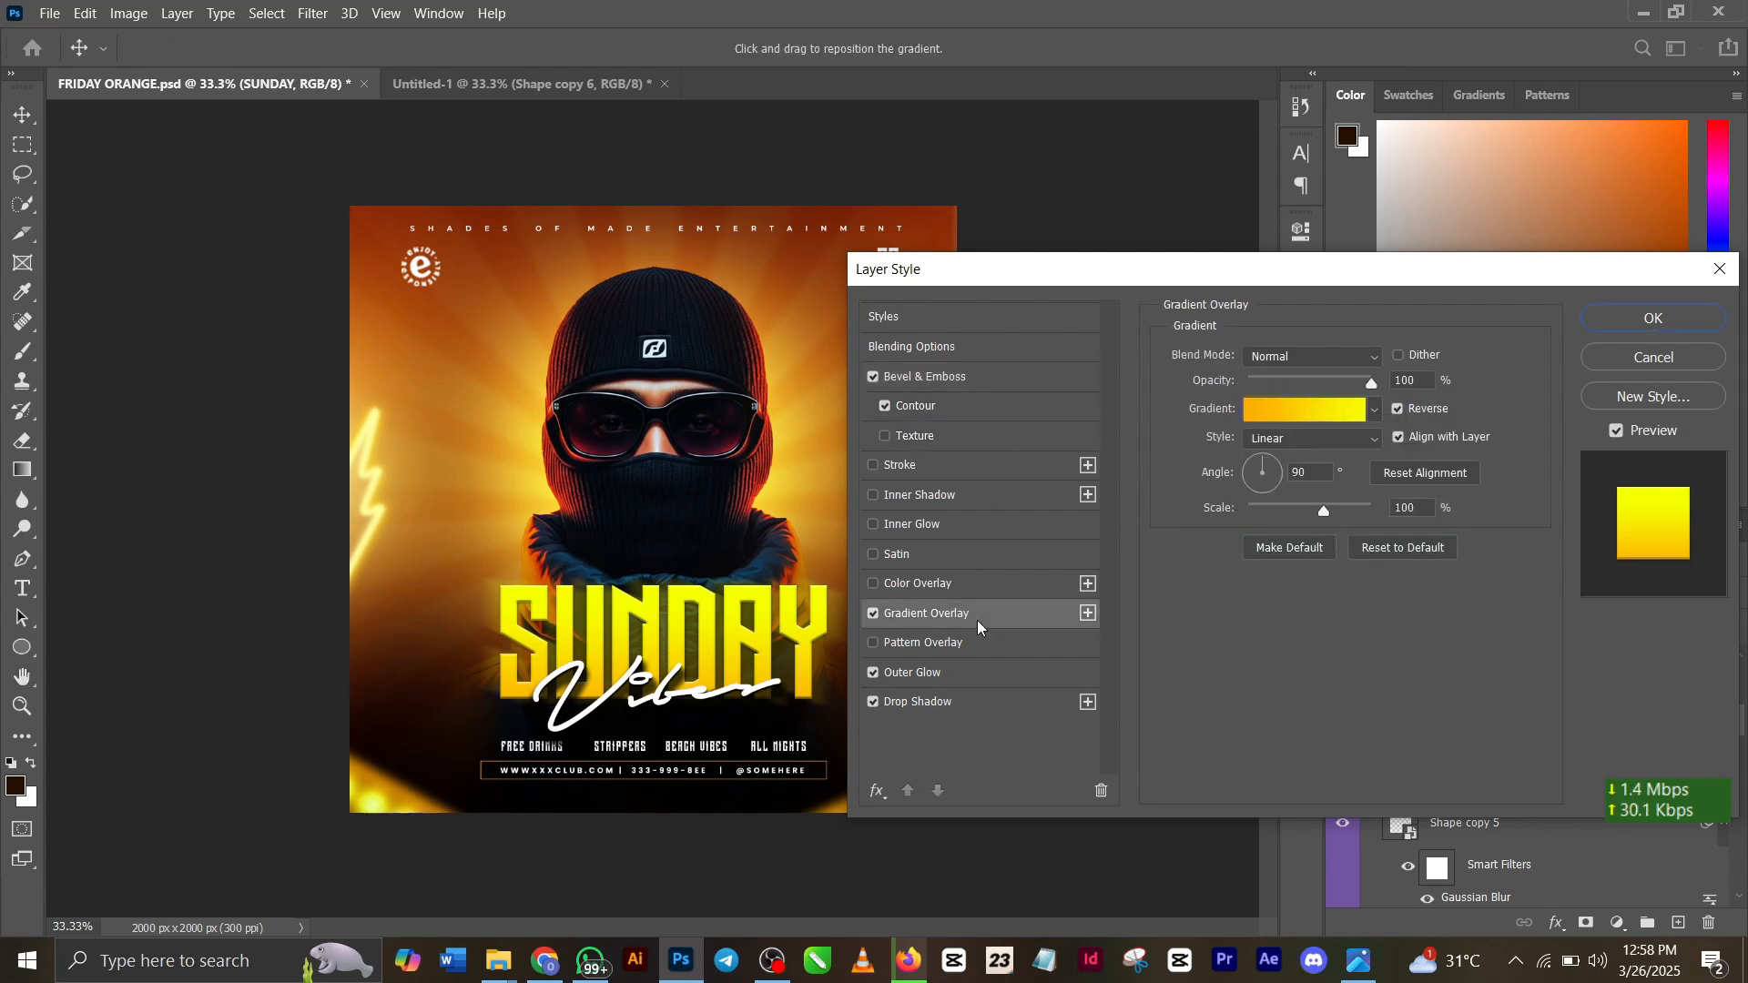
click(1305, 414)
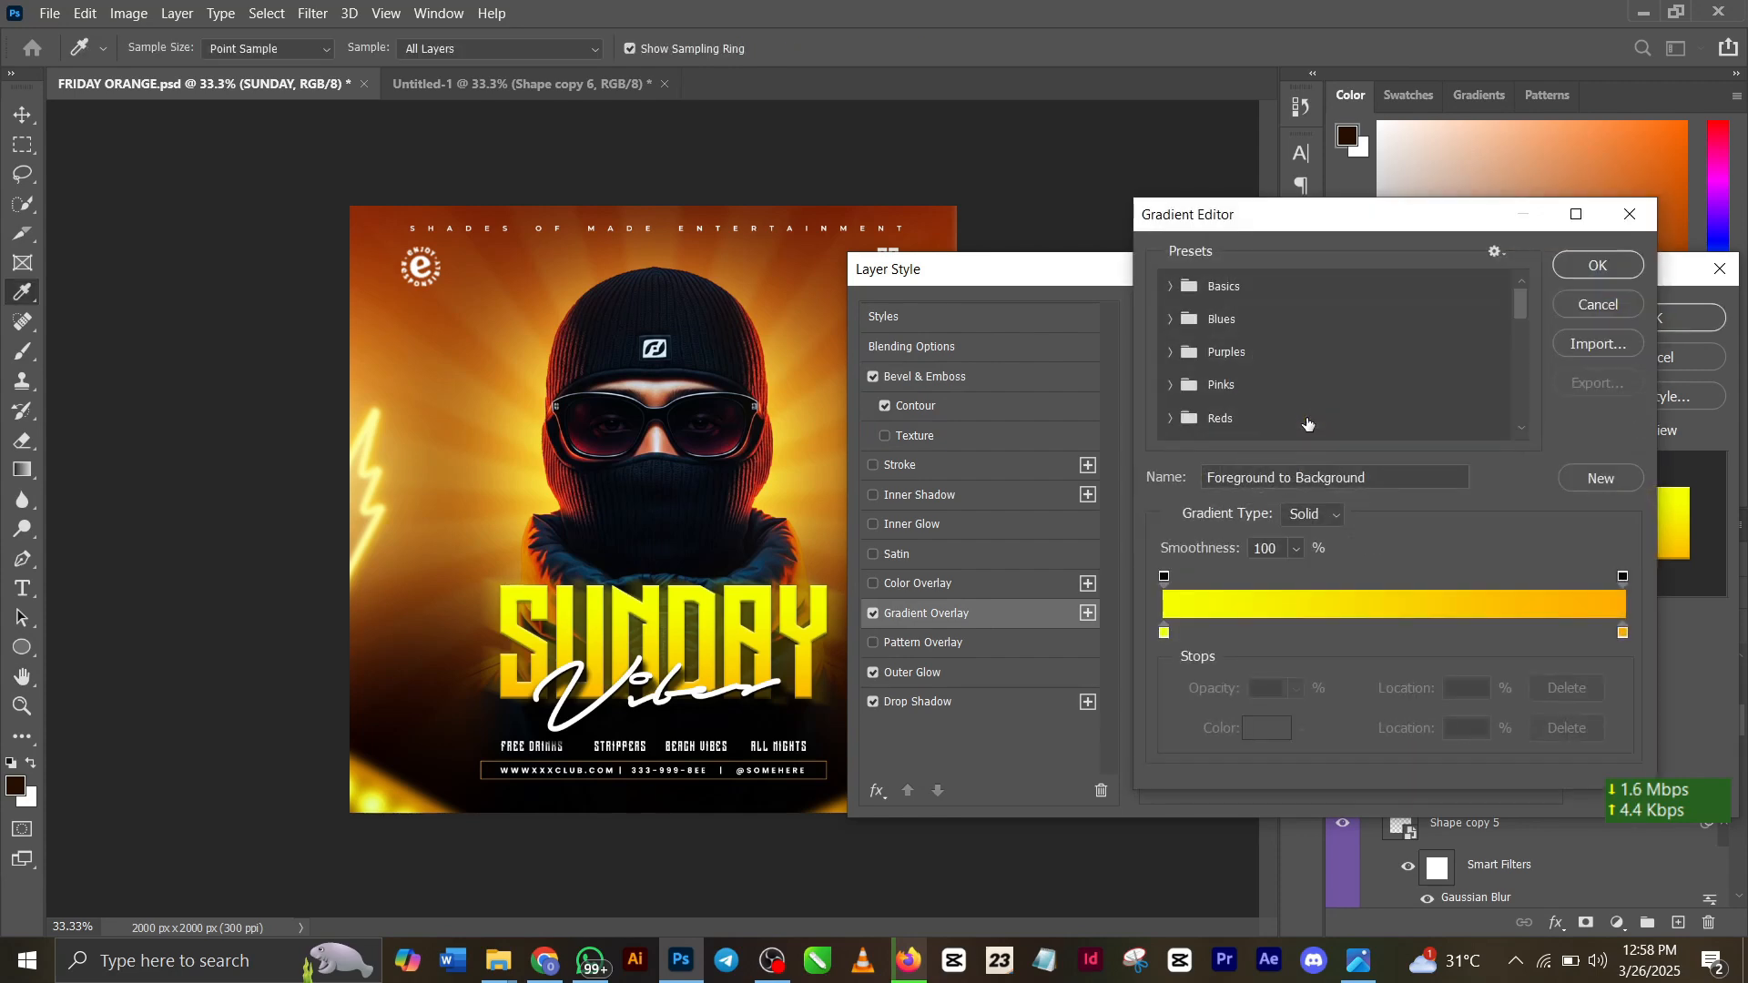
double_click(1164, 633)
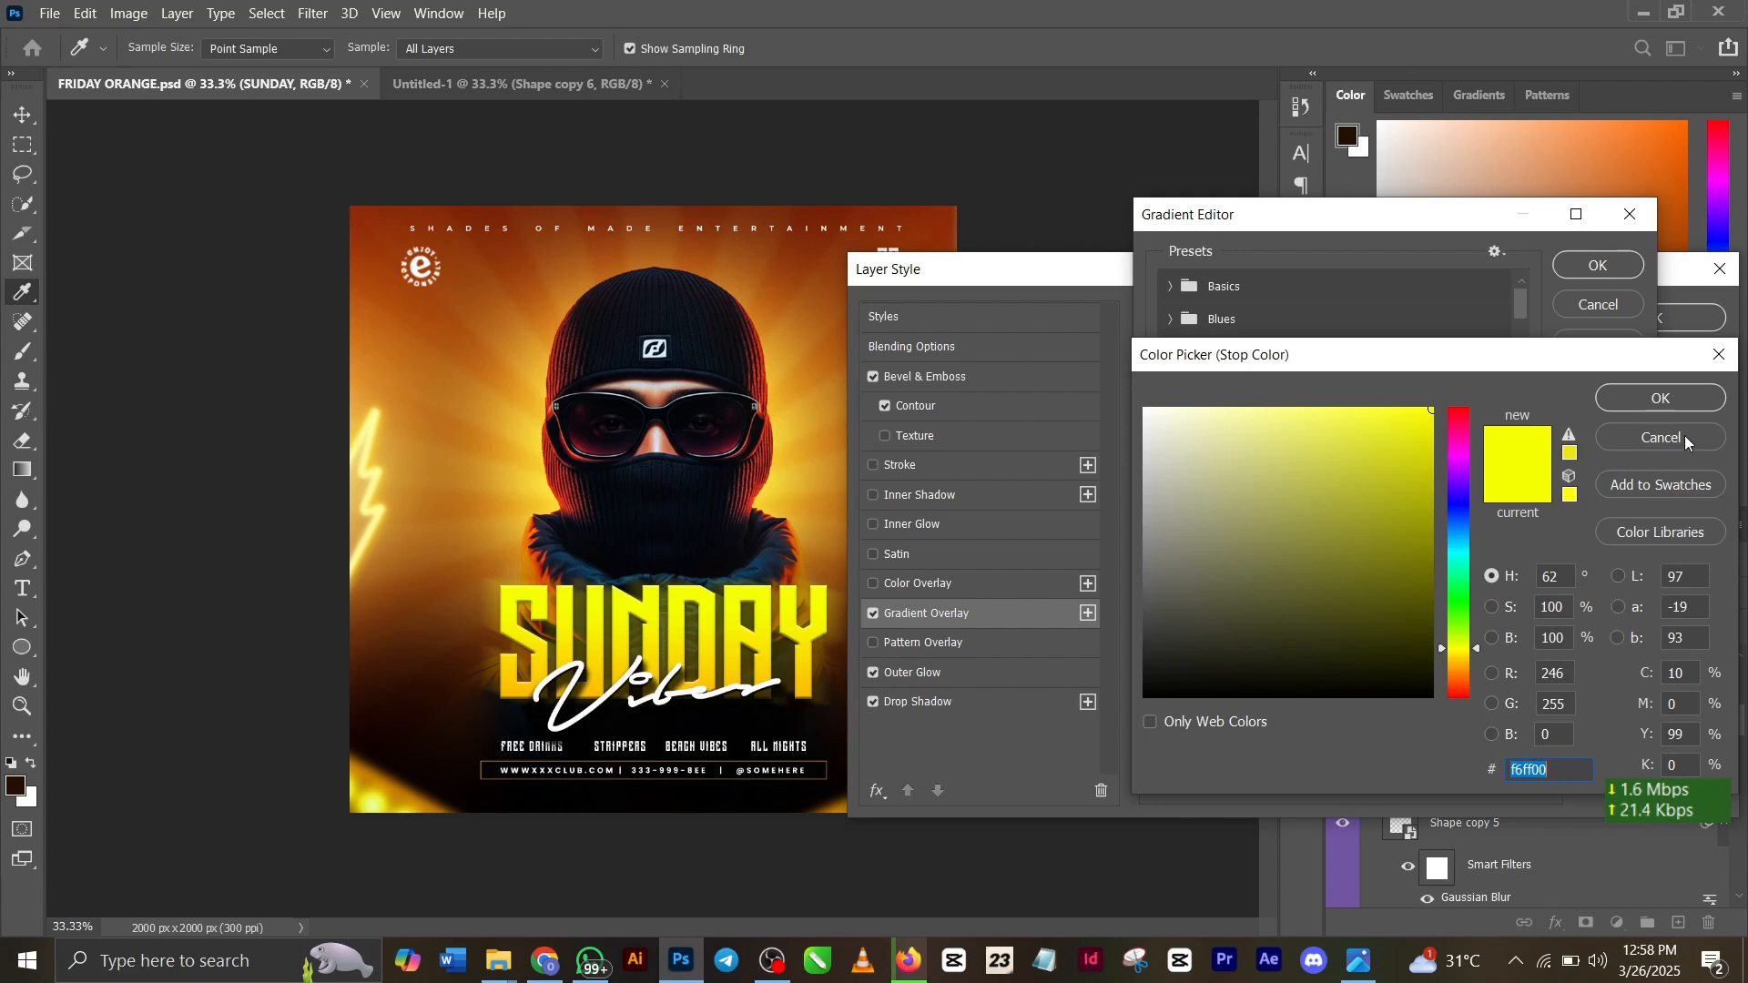
click(1678, 404)
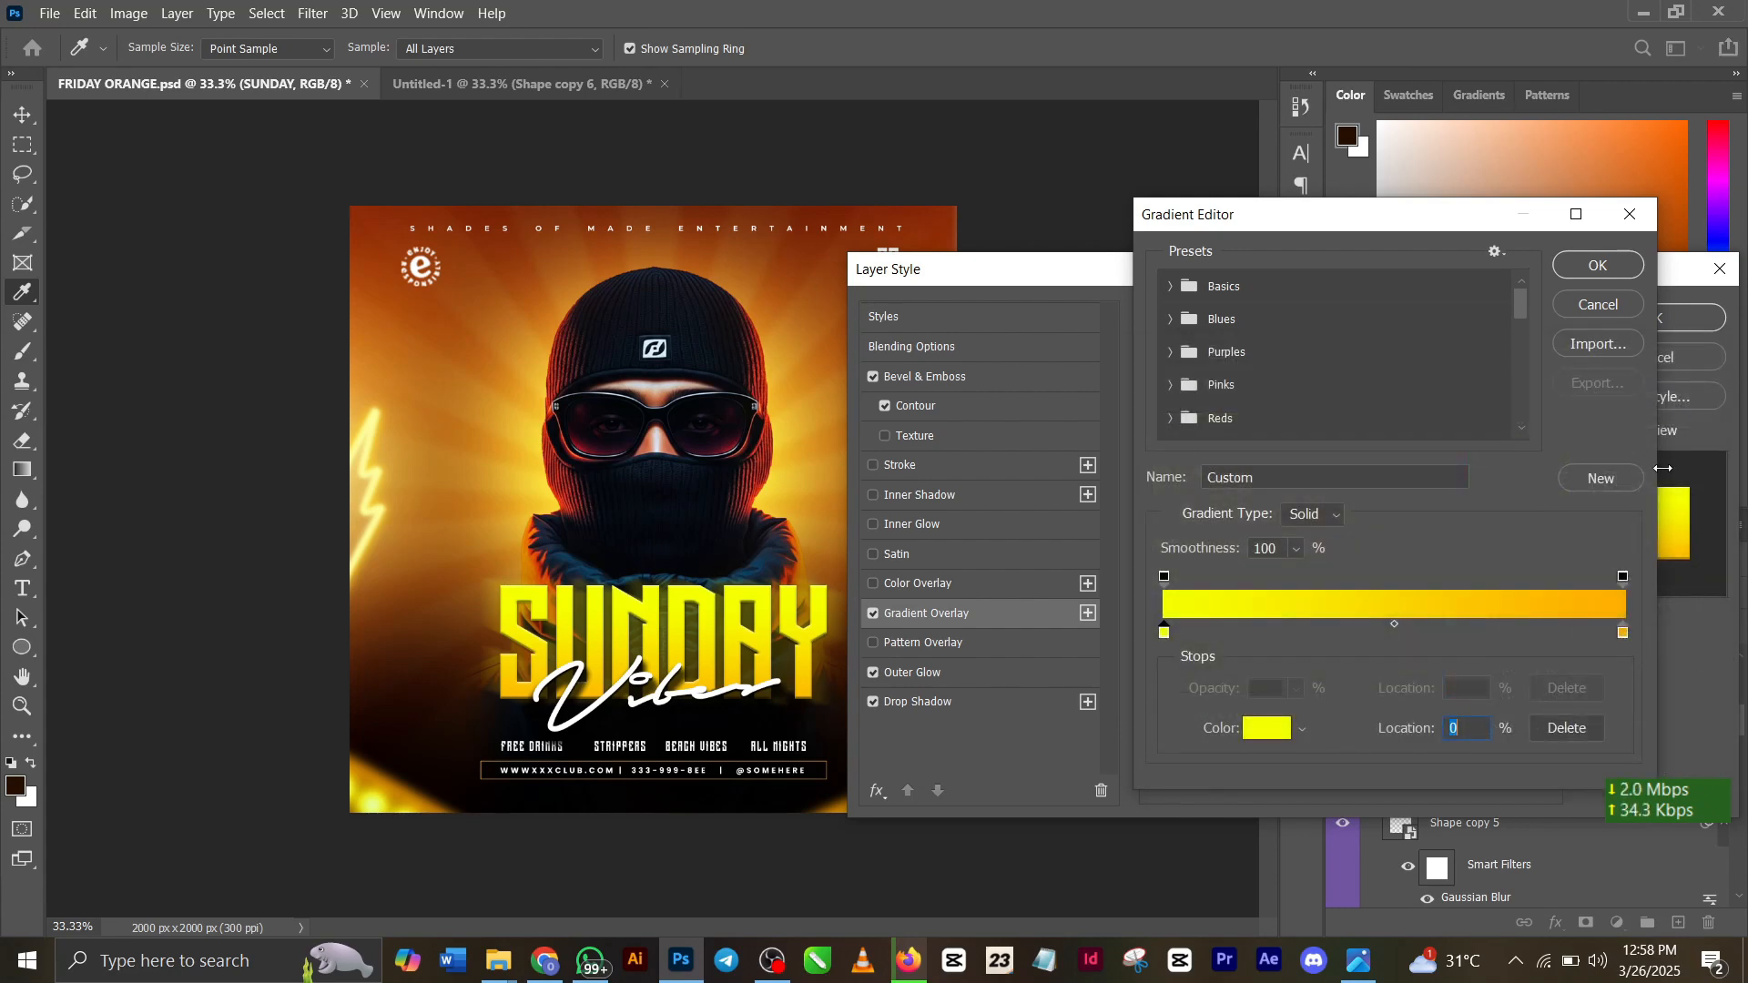
double_click(1624, 634)
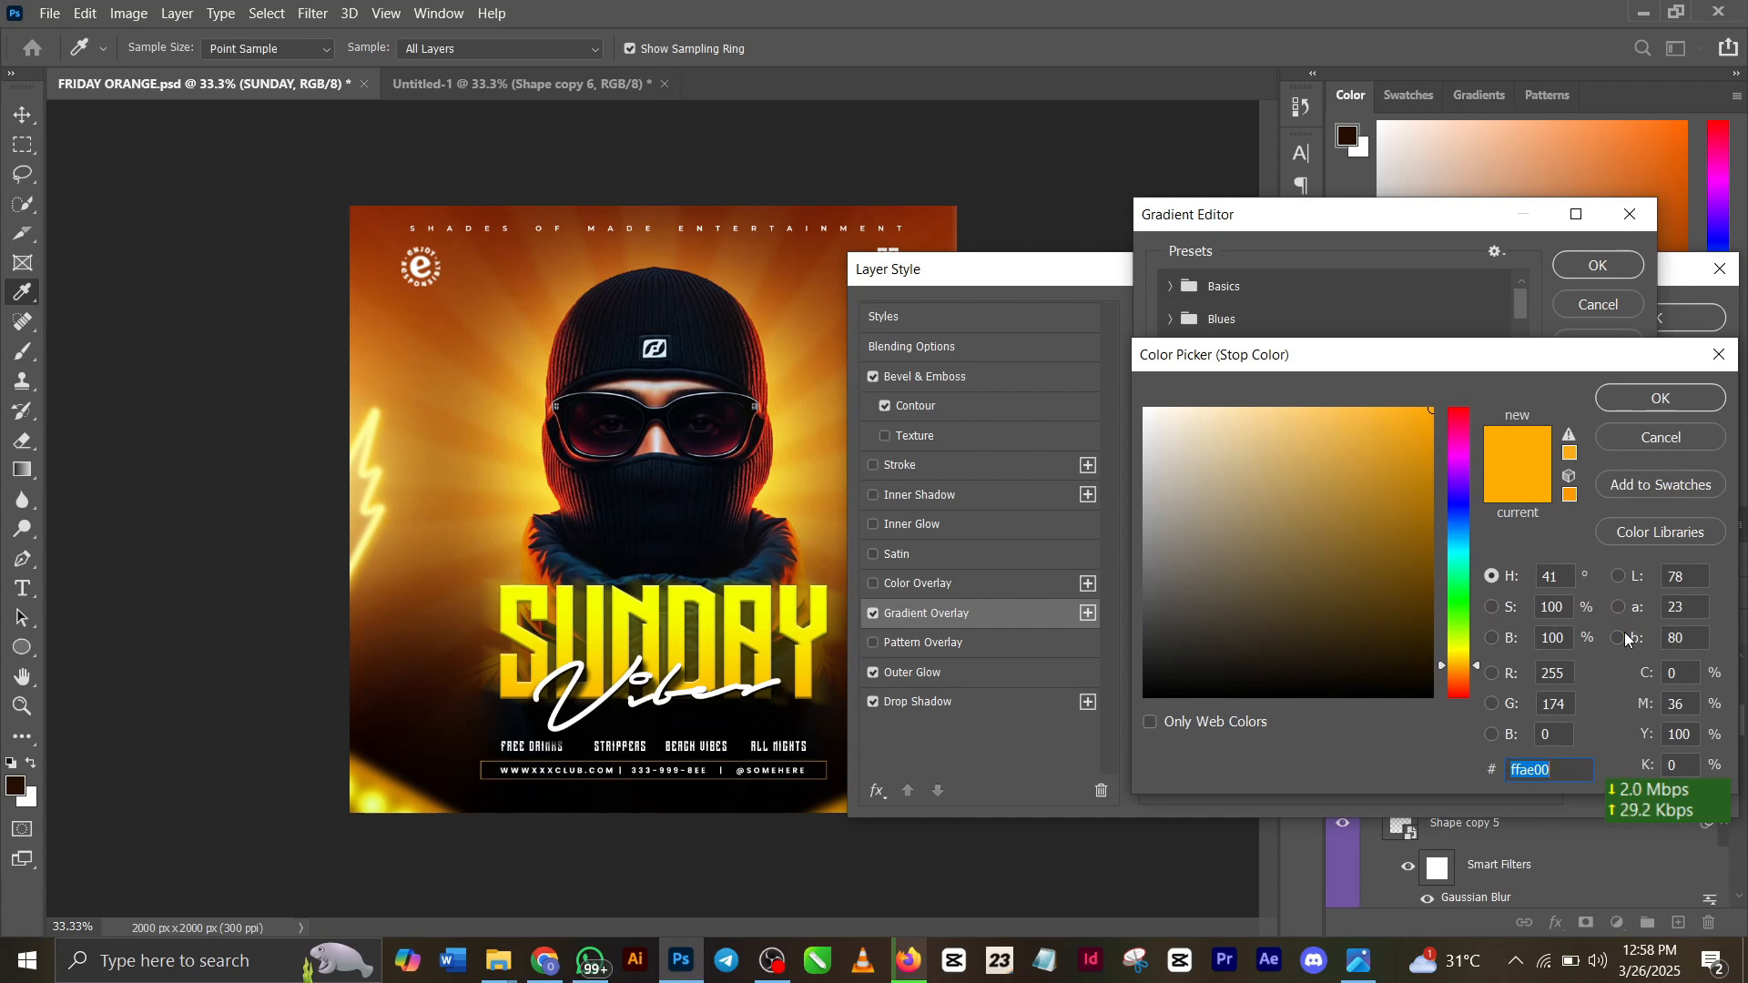
click(1630, 400)
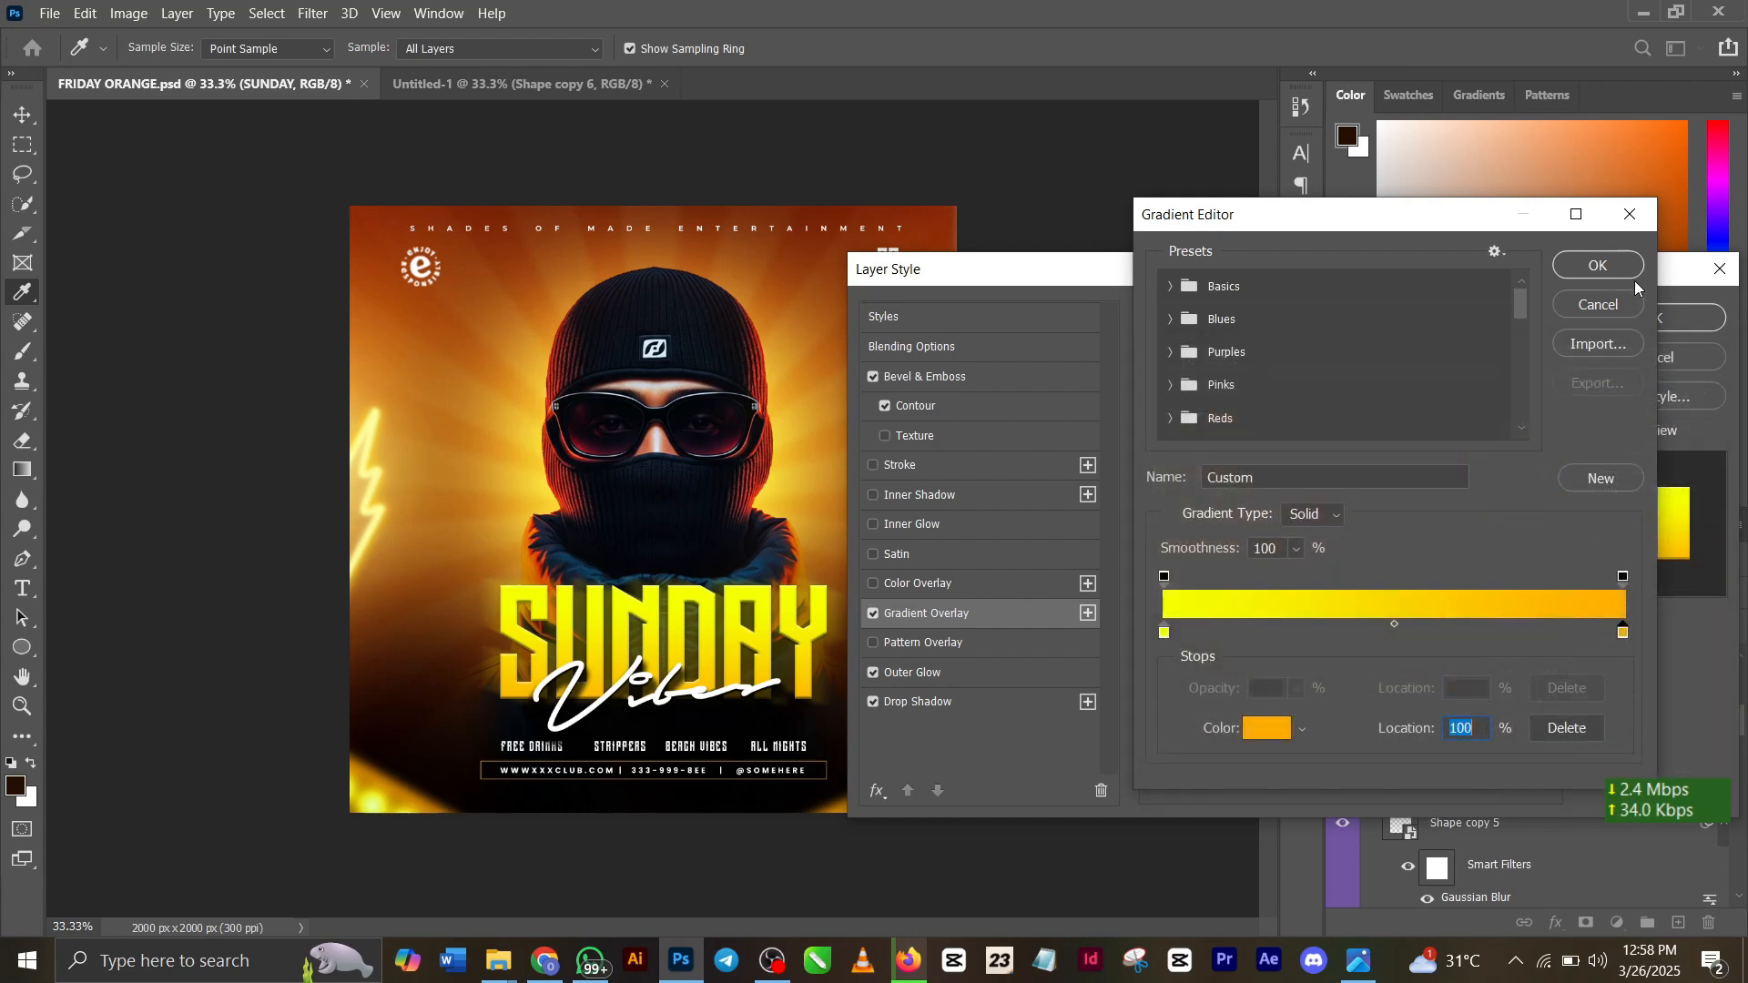
click(1599, 265)
Step: Examine the SUNDAY text's Outer Glow settings and its glow color
click(989, 678)
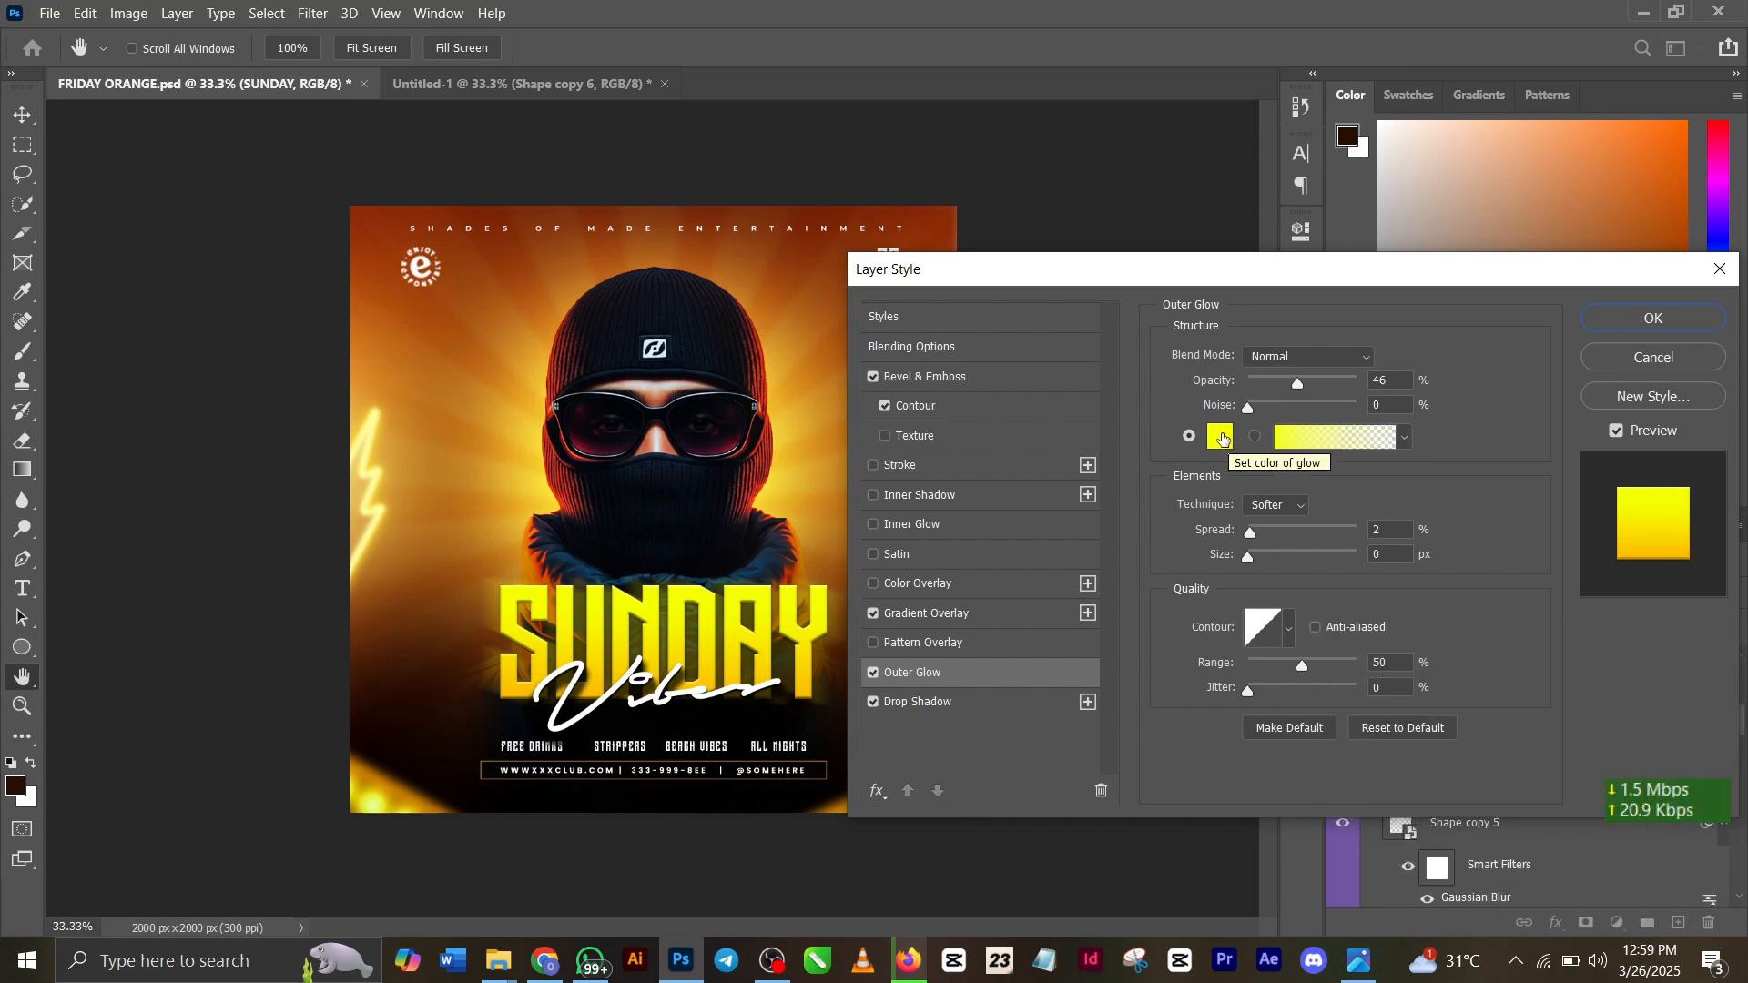
click(1220, 436)
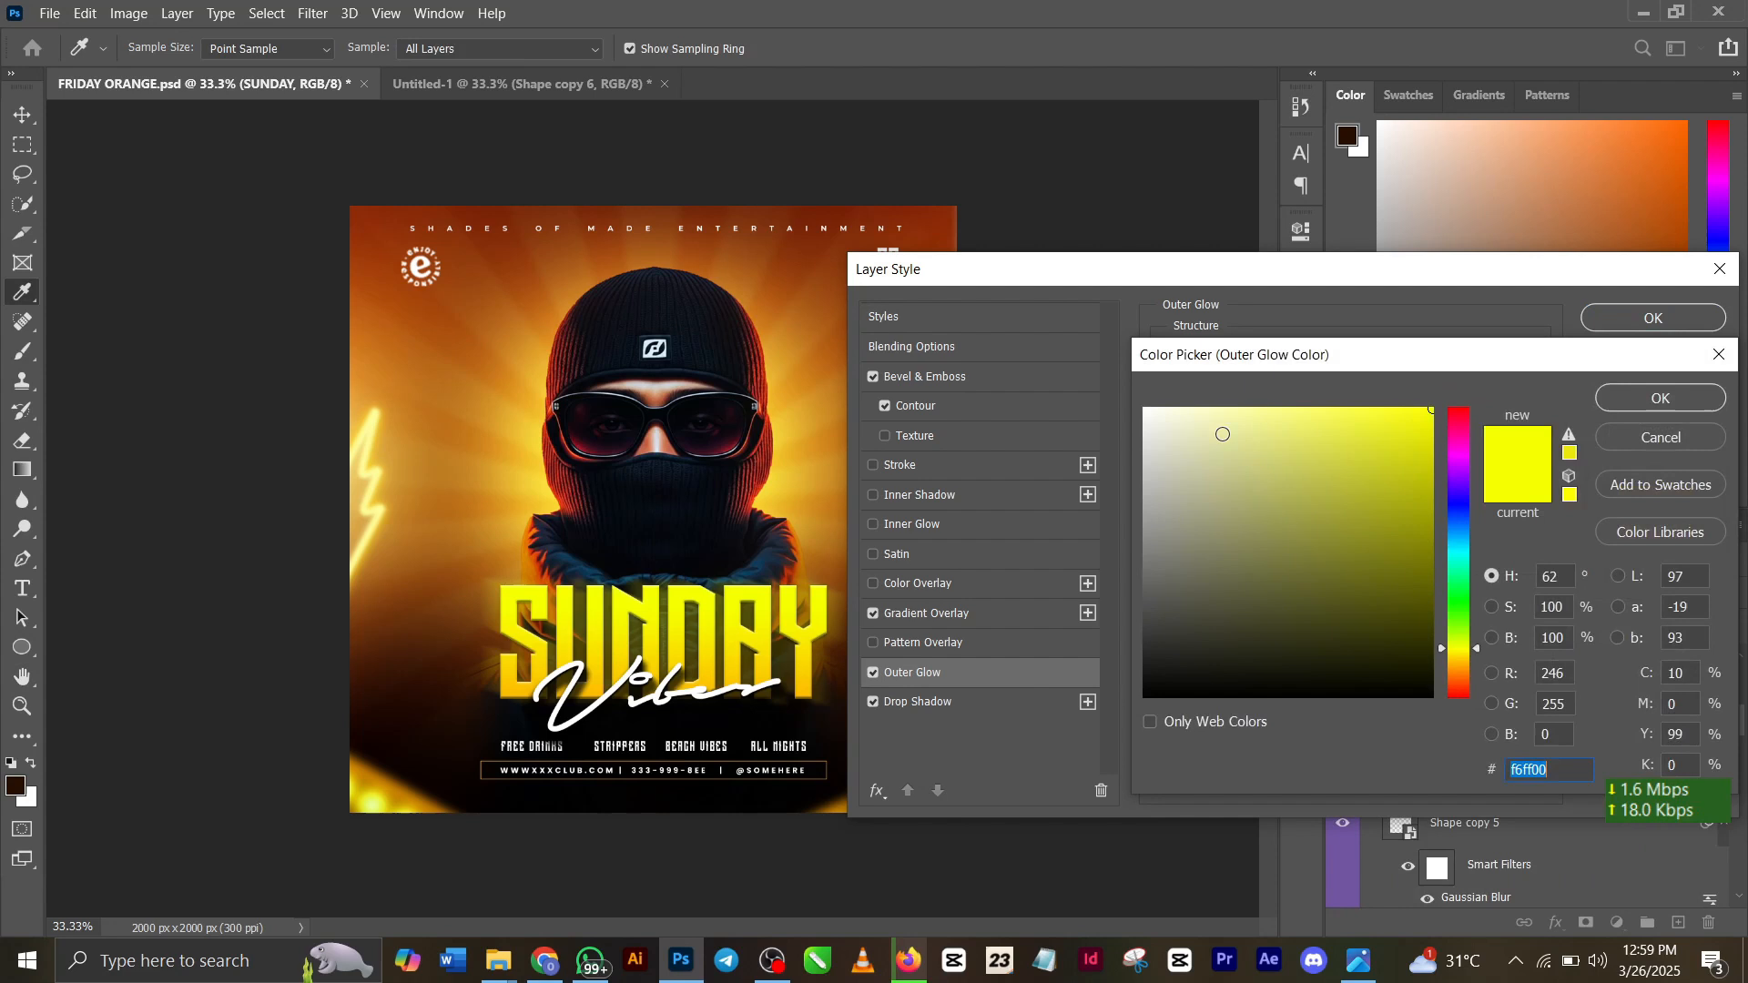
click(1622, 410)
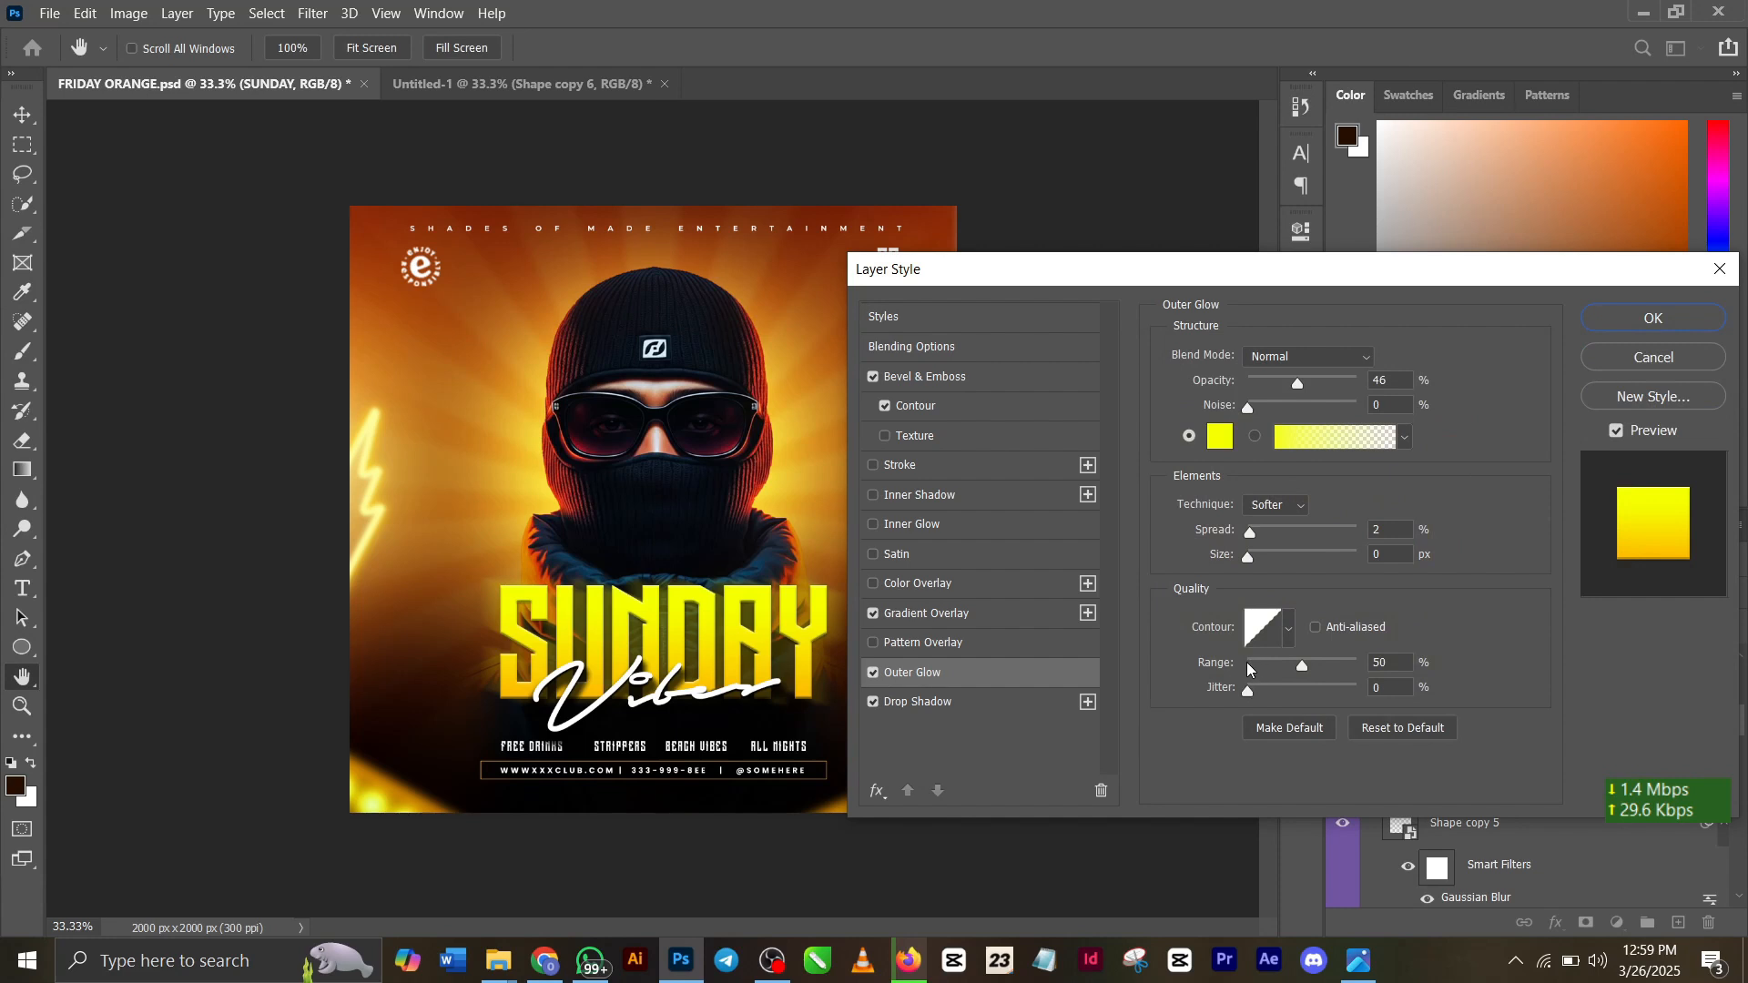
Step: Examine the SUNDAY text's Drop Shadow settings, keeping the layer style as it is
click(990, 702)
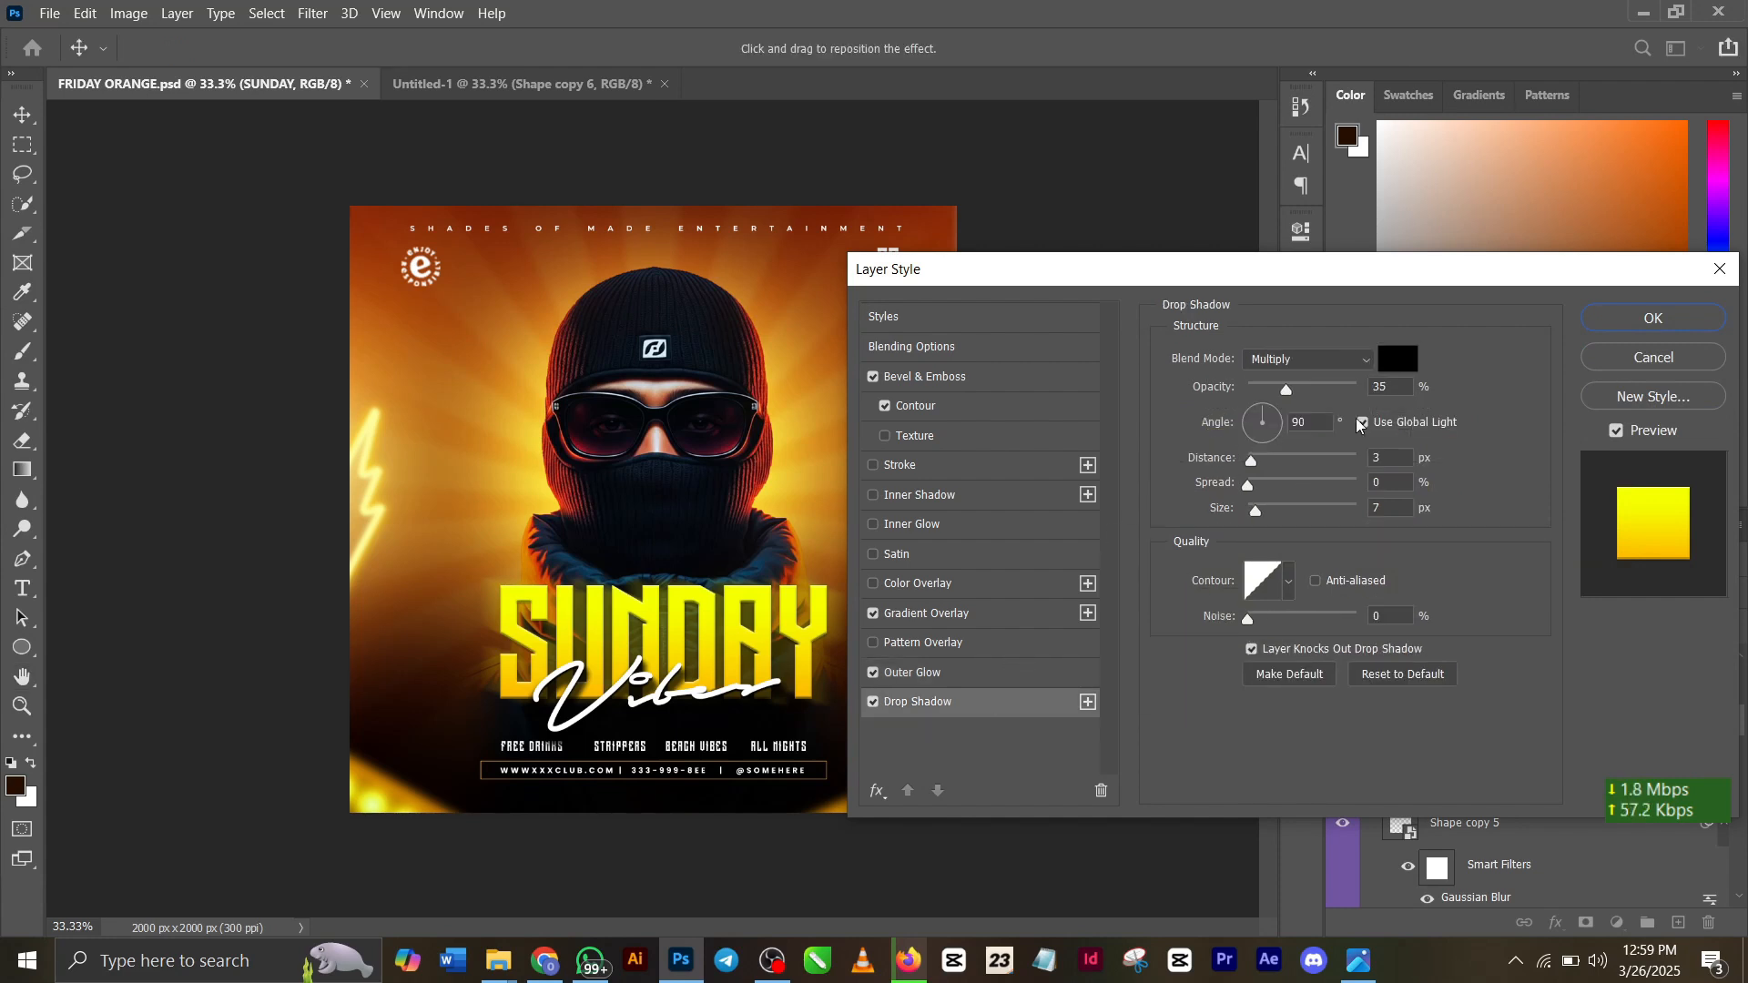
click(1620, 321)
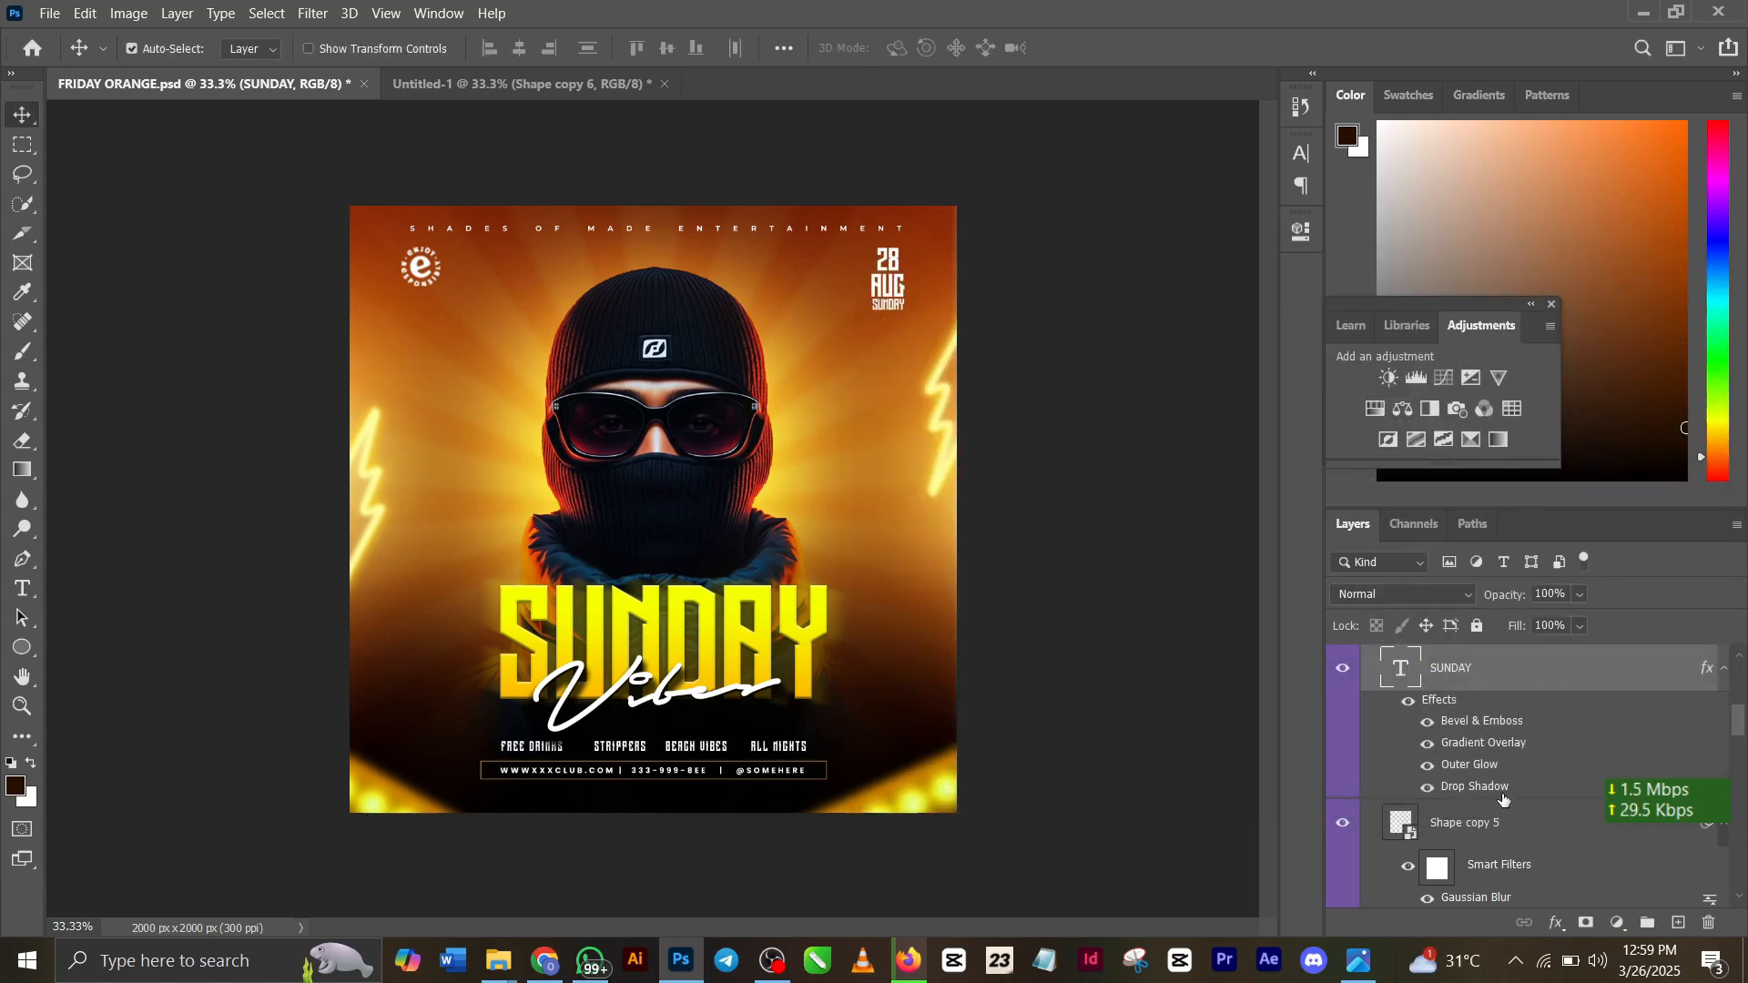
scroll(1503, 799, down, 3)
scroll(1502, 799, up, 3)
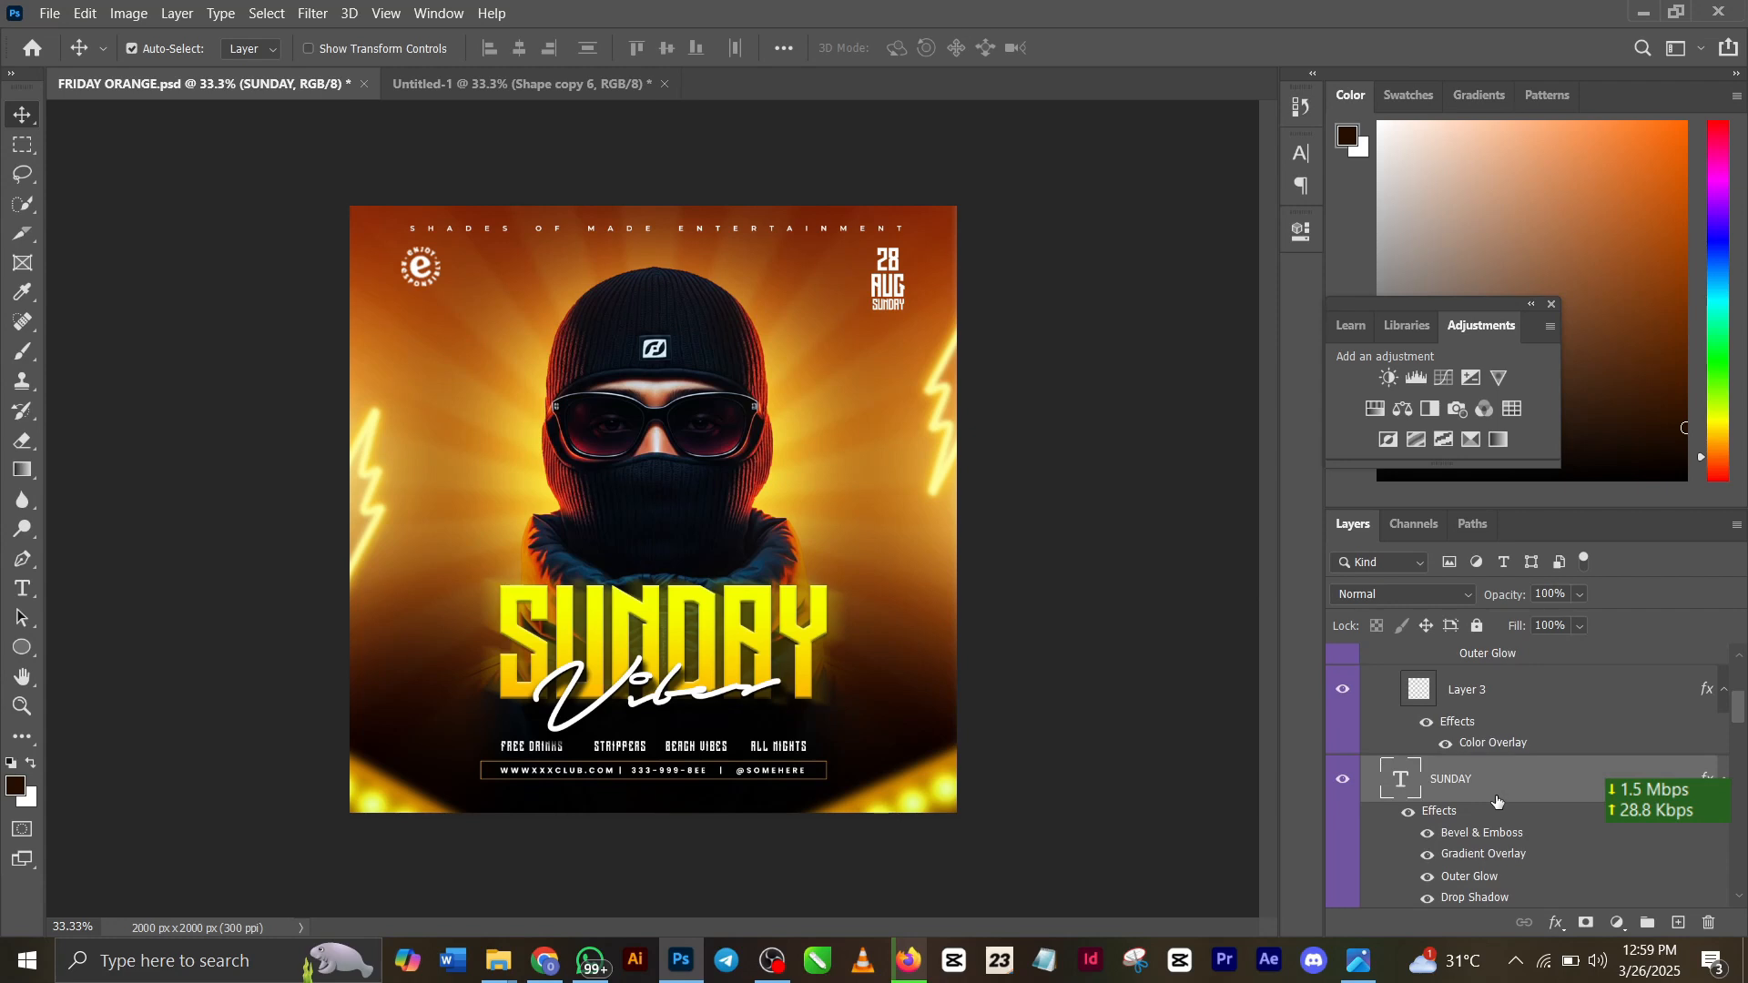
scroll(1497, 801, down, 1)
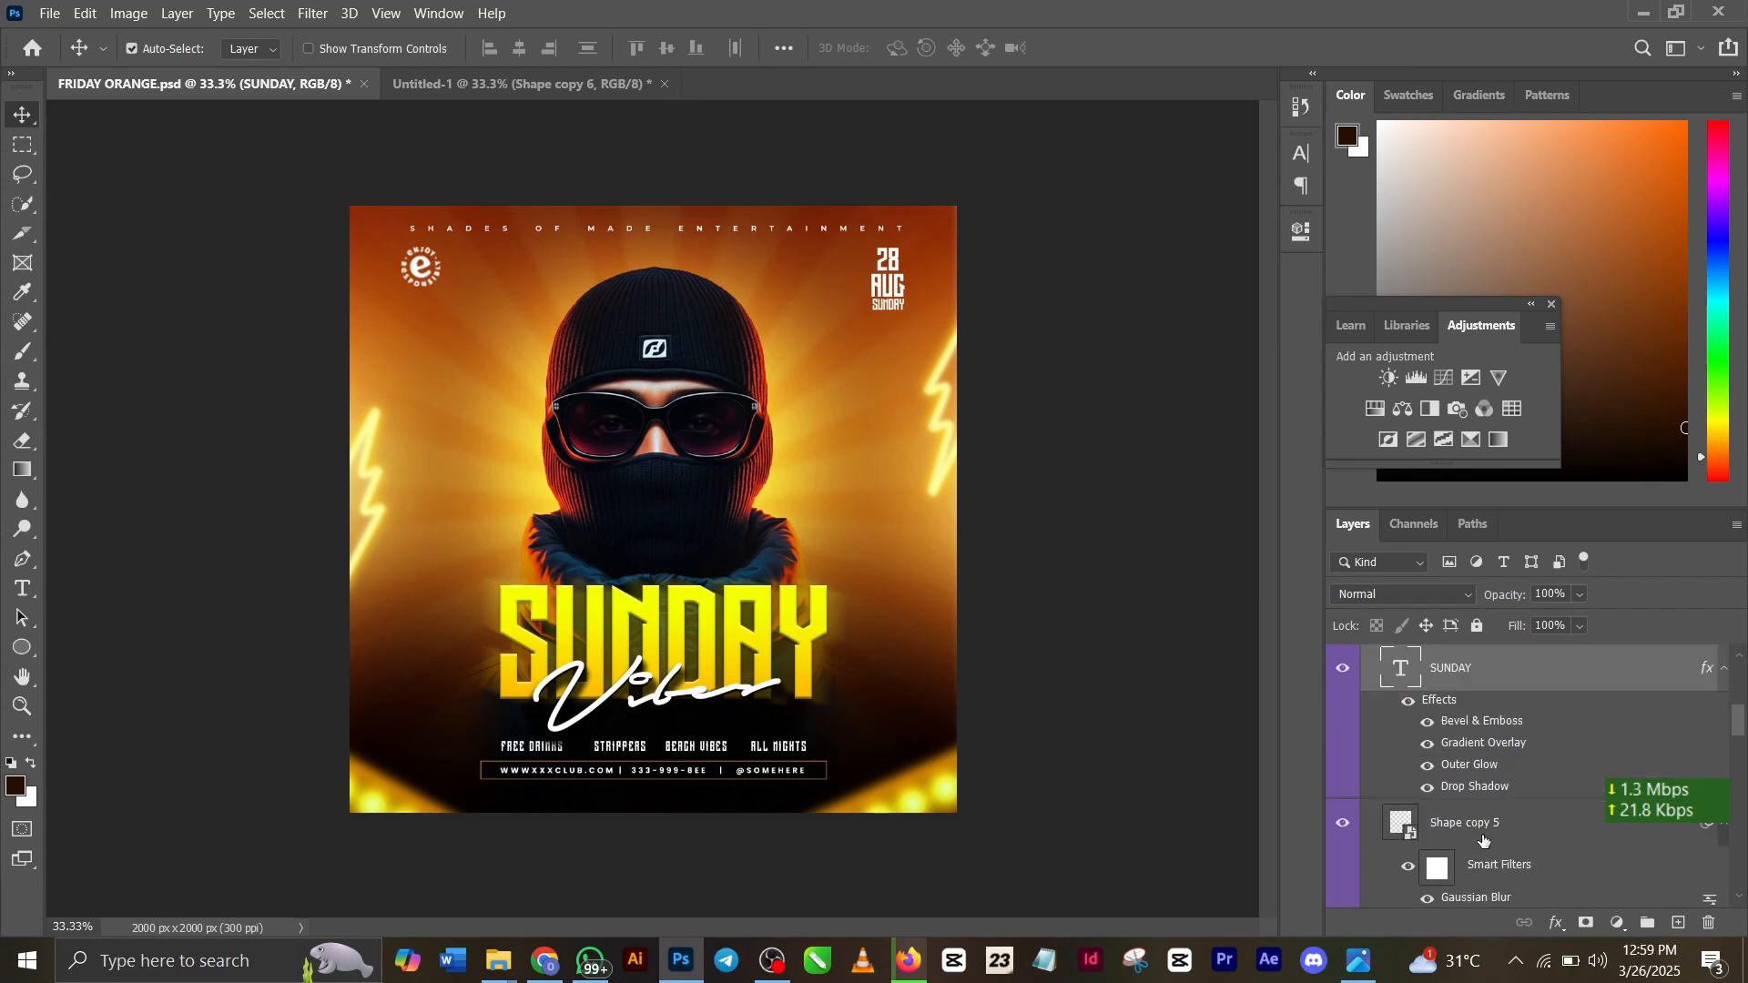
Step: Shift the SUNDAY text slightly left and move the blurred SUNDAY smart object directly beneath it in the layer order
mouse_move(710, 628)
mouse_down()
mouse_move(722, 517)
mouse_move(704, 618)
mouse_up()
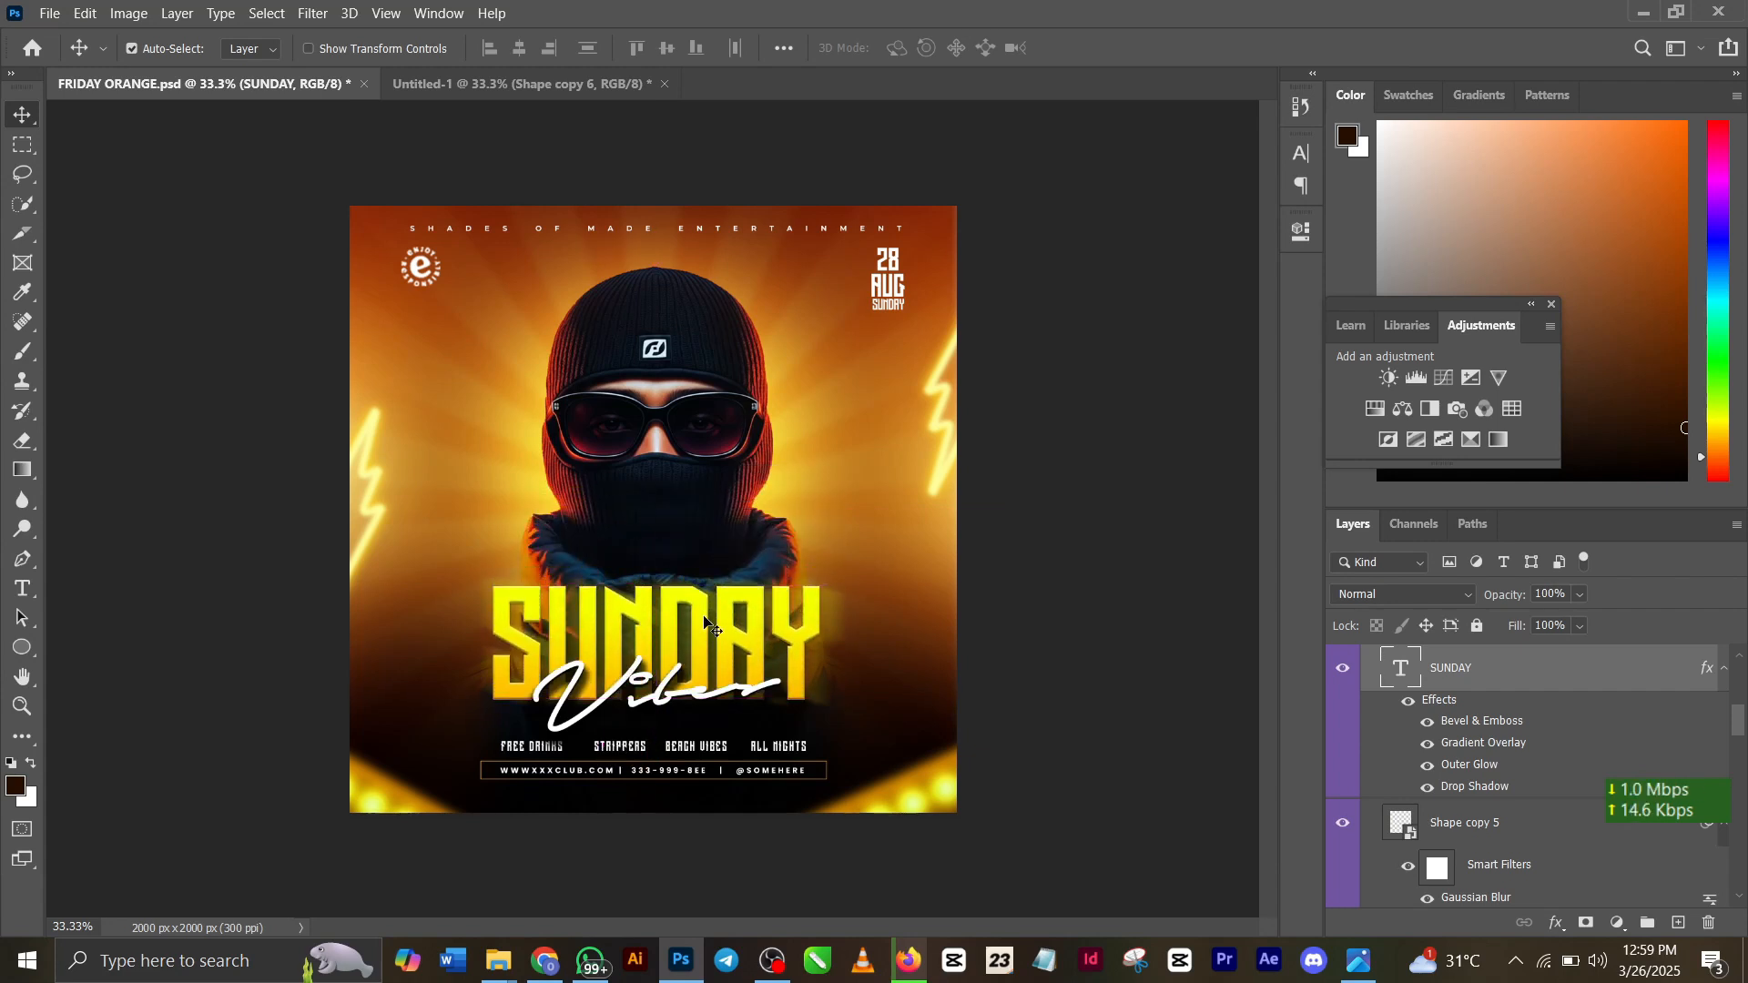
click(1344, 824)
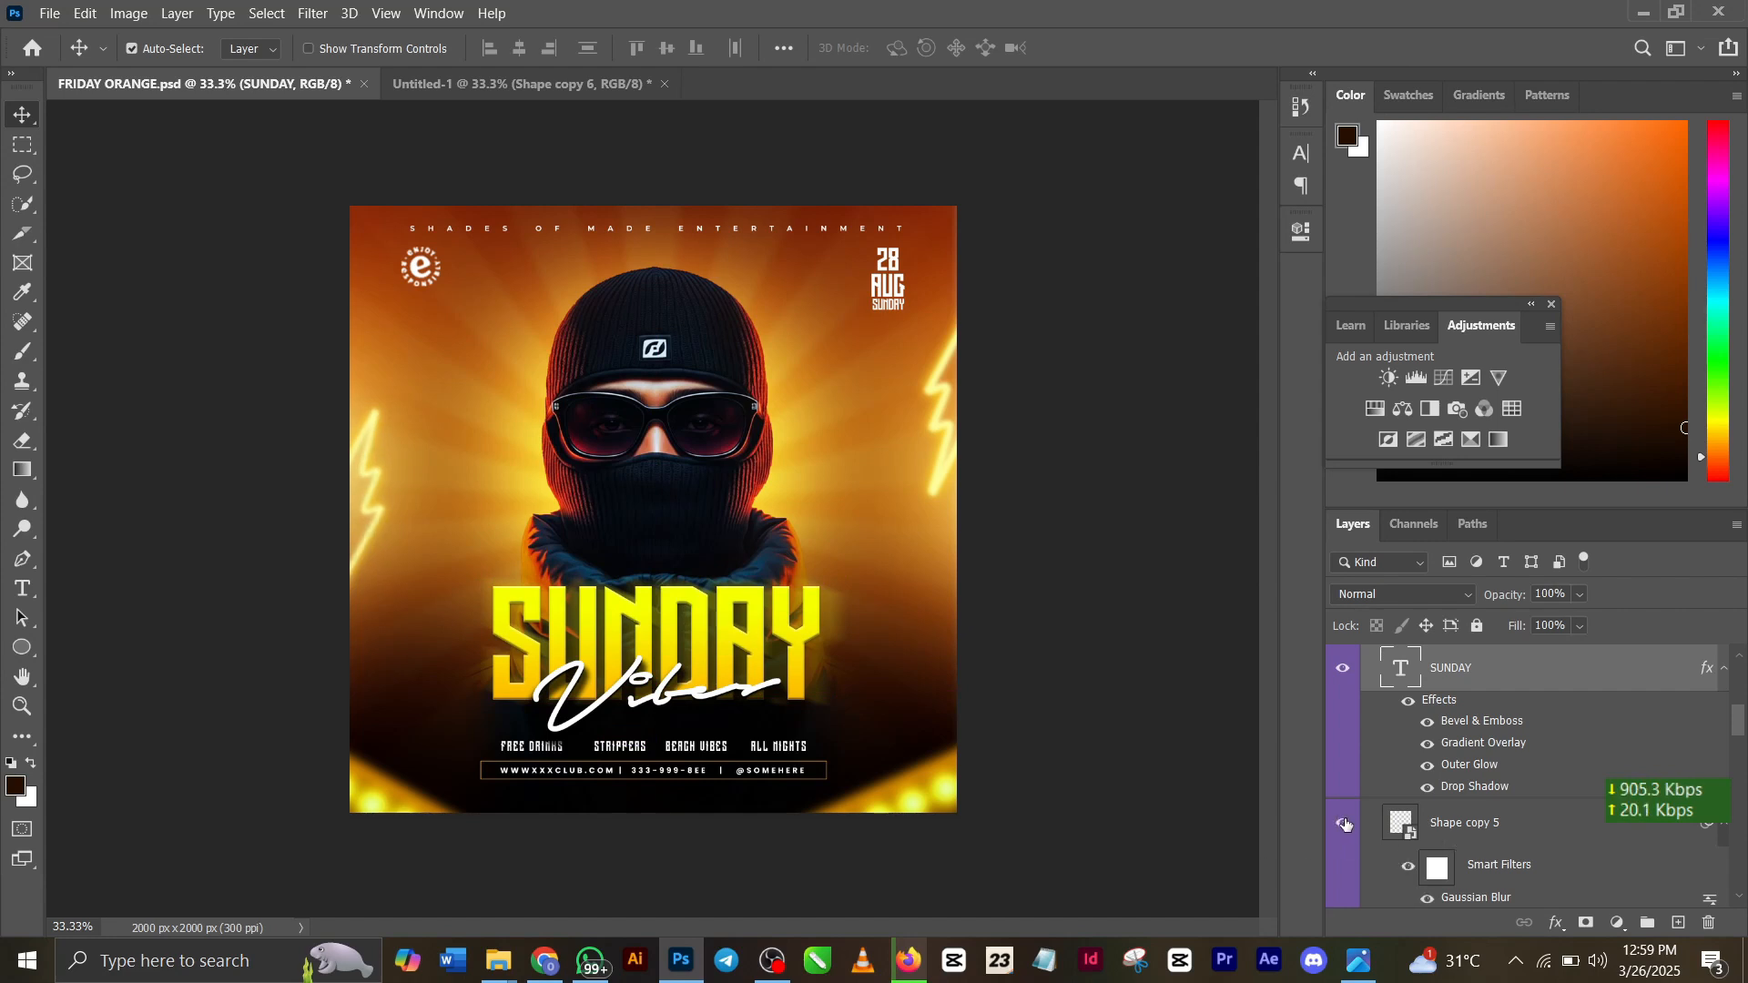
click(1345, 824)
scroll(1460, 826, down, 1)
scroll(1460, 827, up, 2)
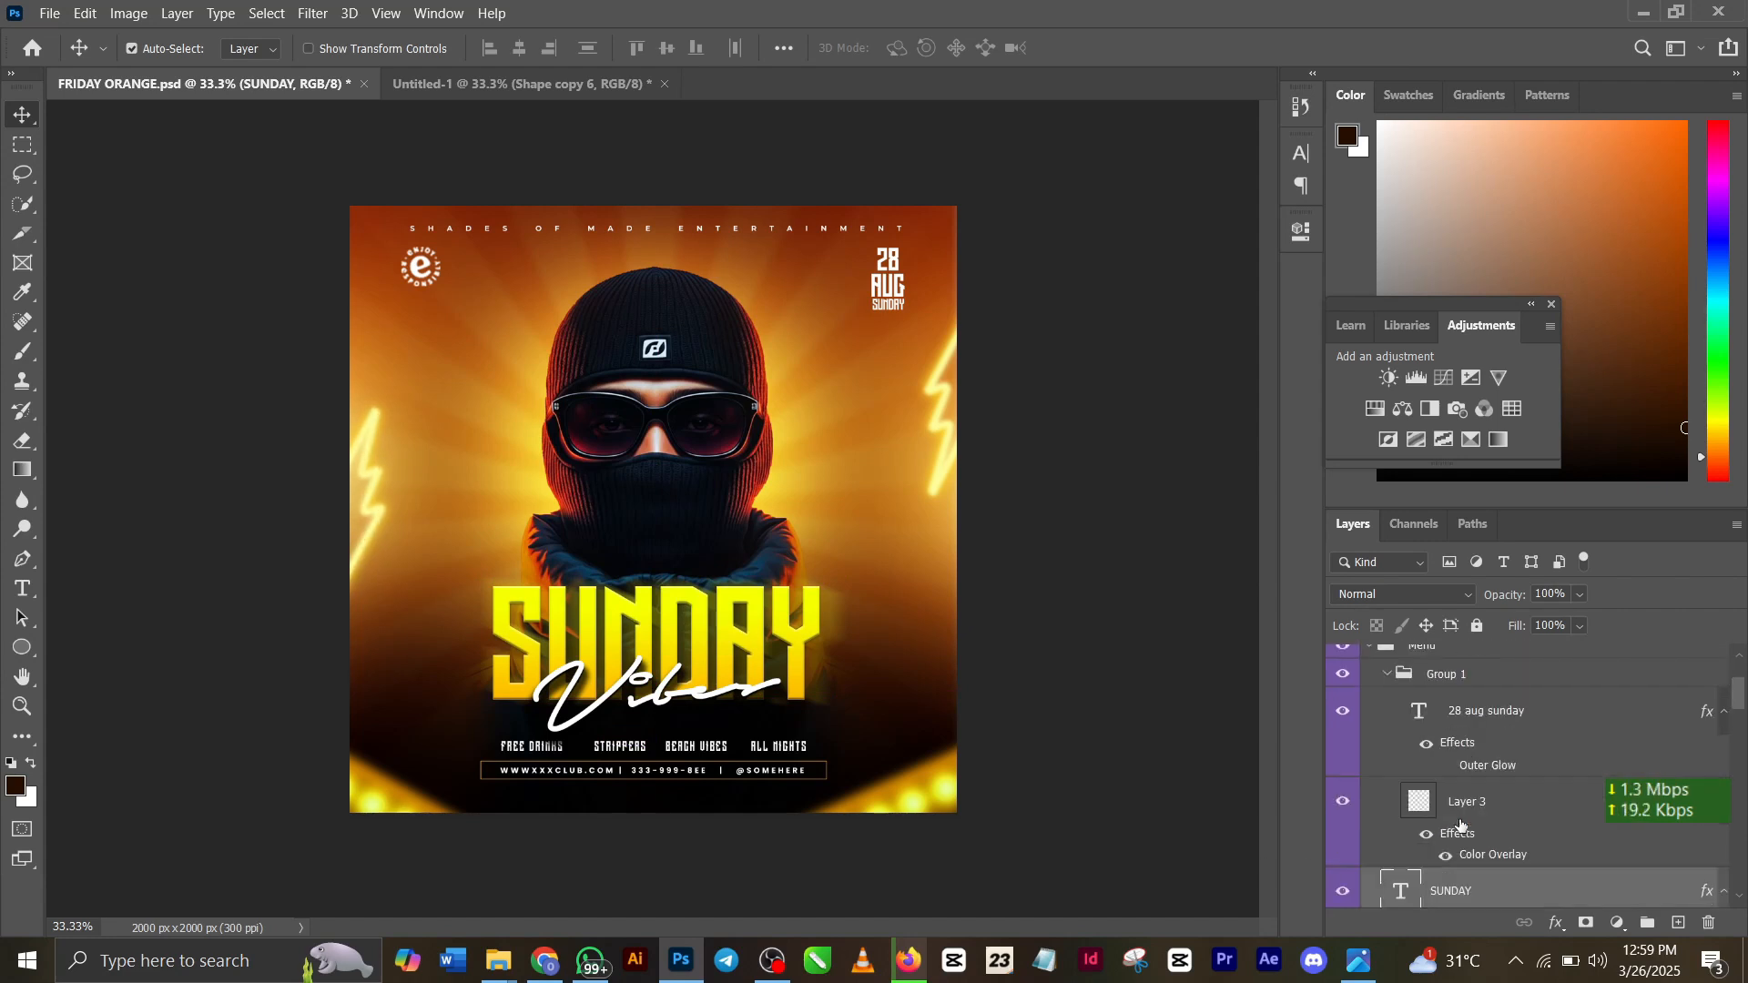
scroll(1460, 826, down, 1)
scroll(1460, 827, down, 2)
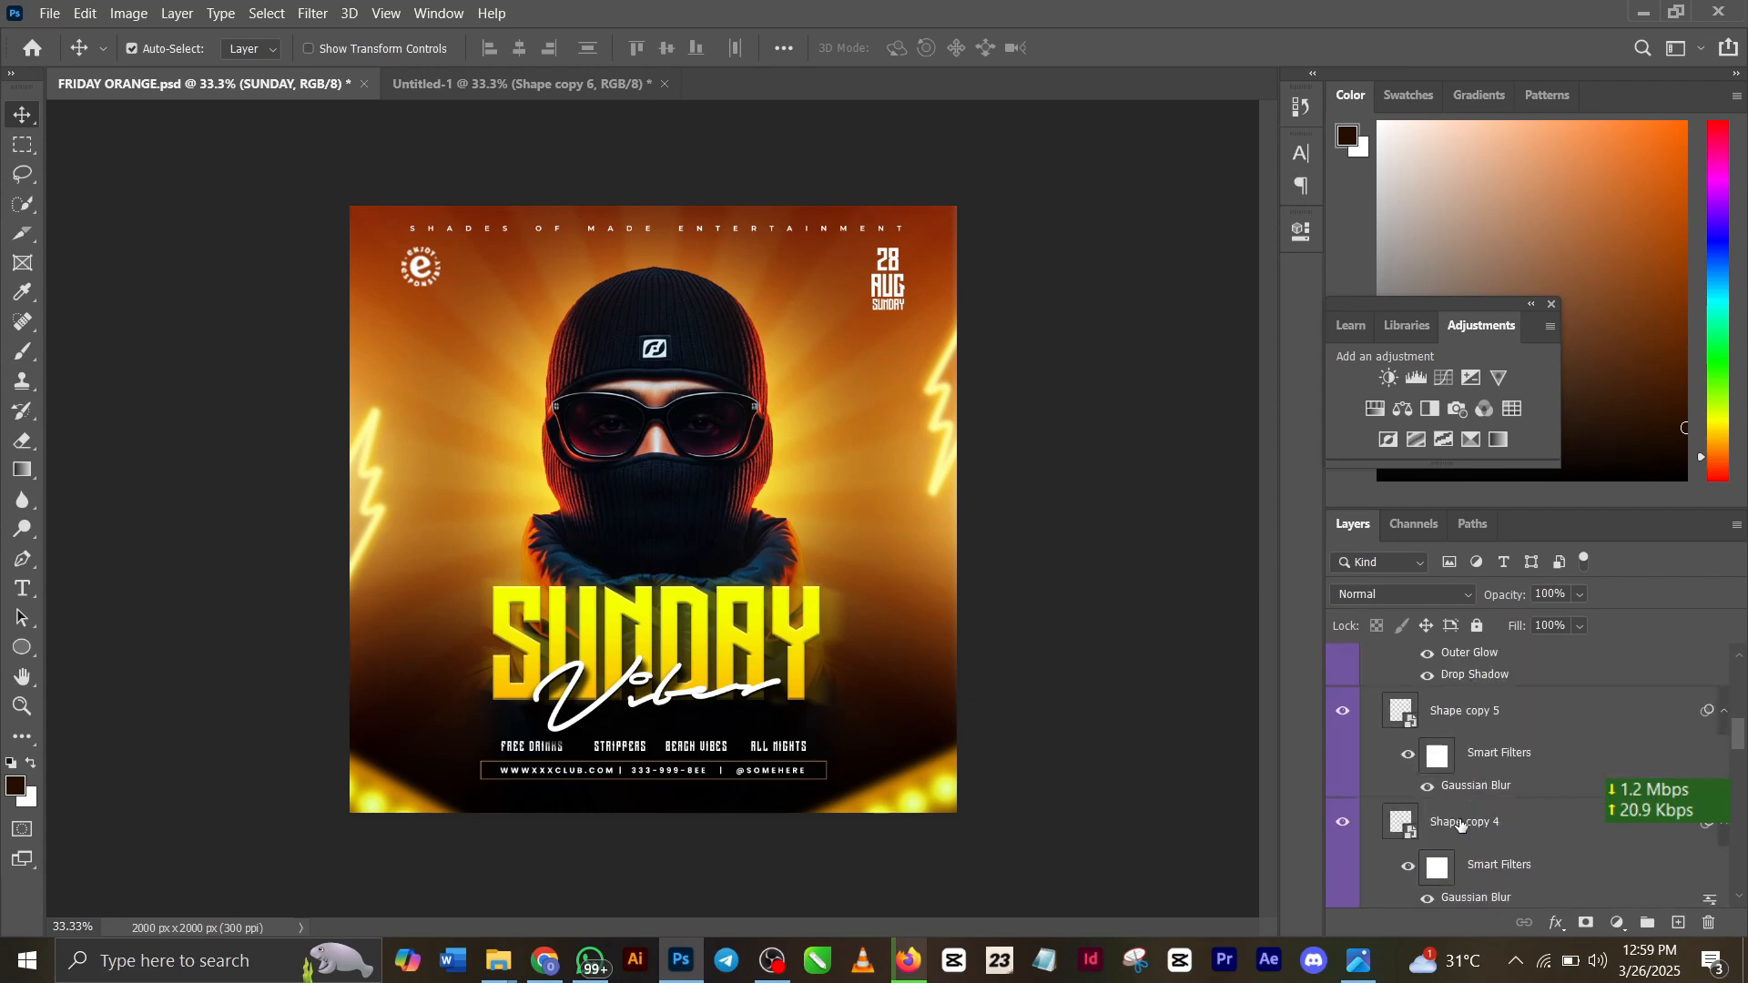
scroll(1460, 824, down, 4)
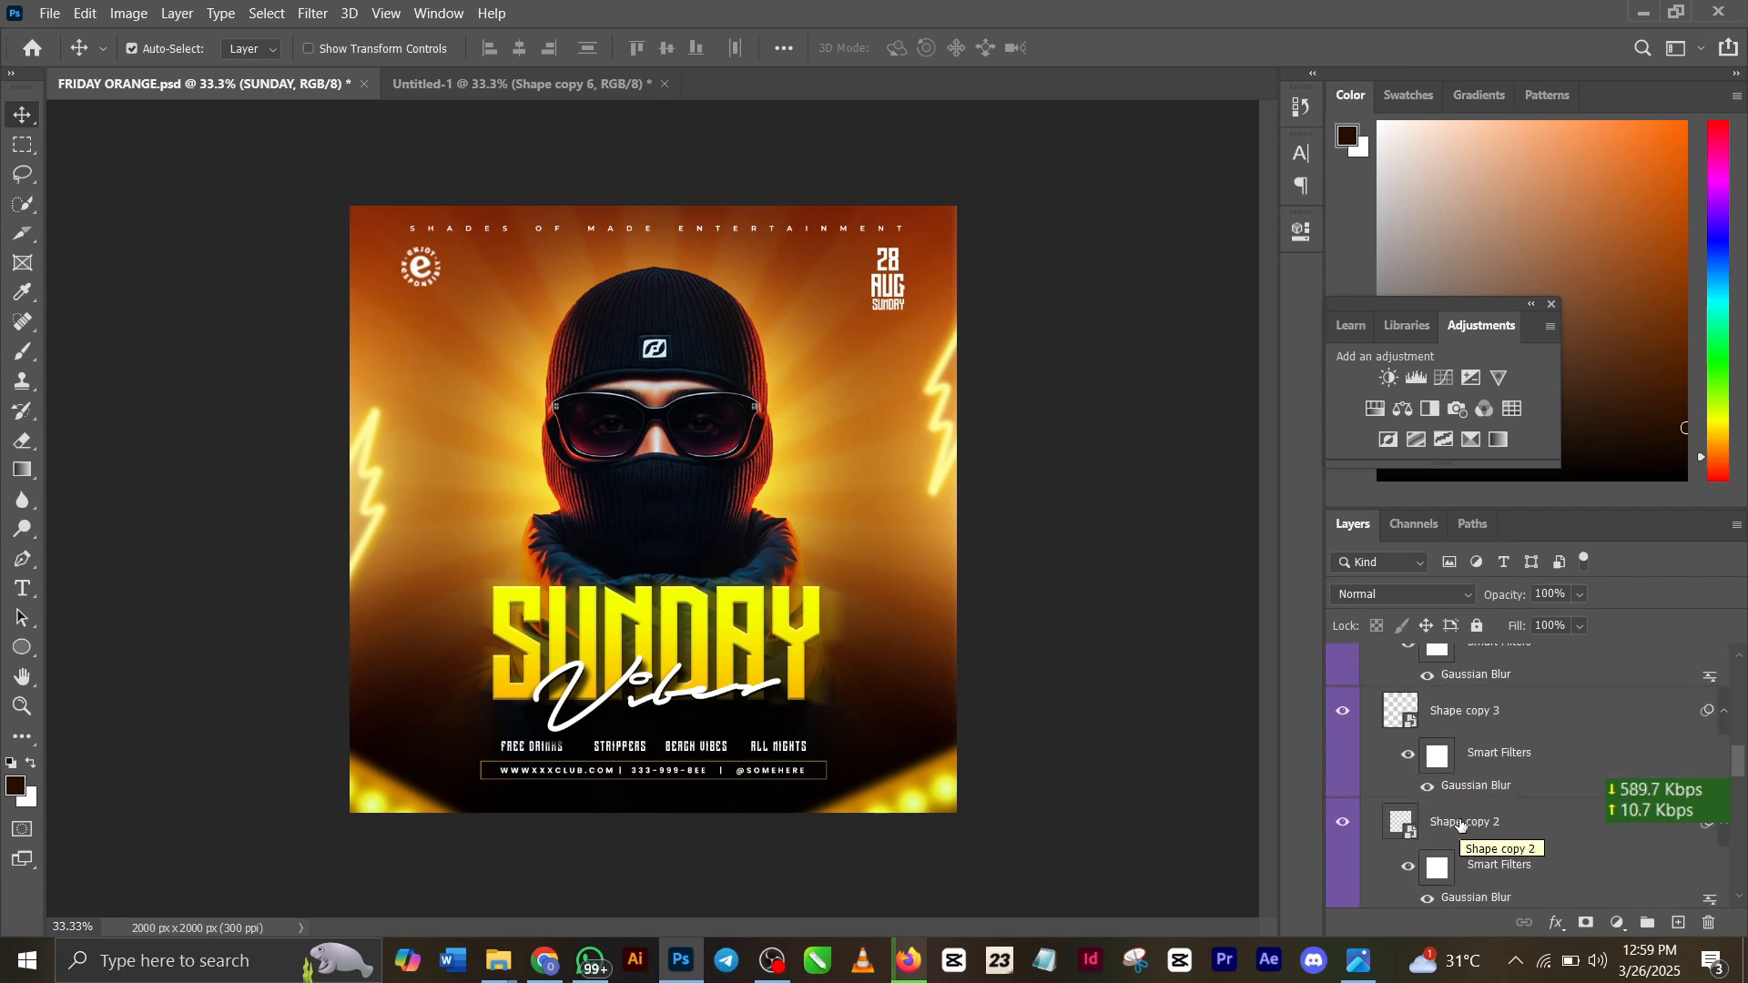
scroll(1460, 824, up, 4)
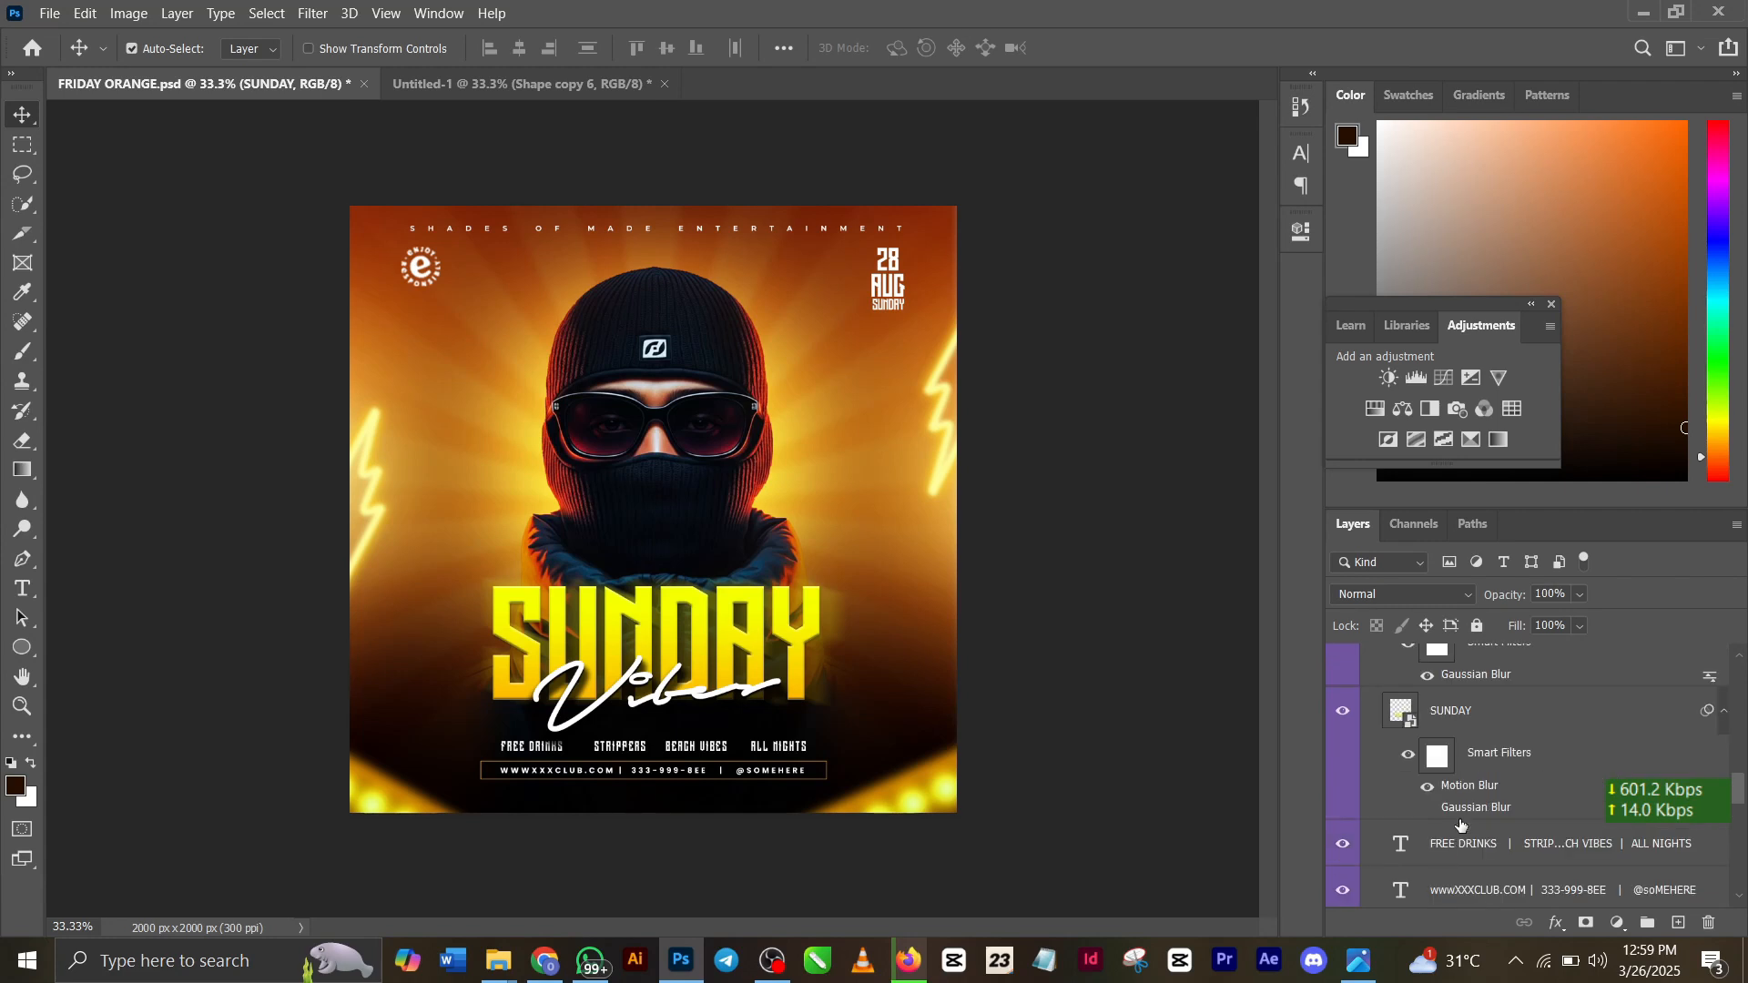
drag(1485, 640, 1530, 789)
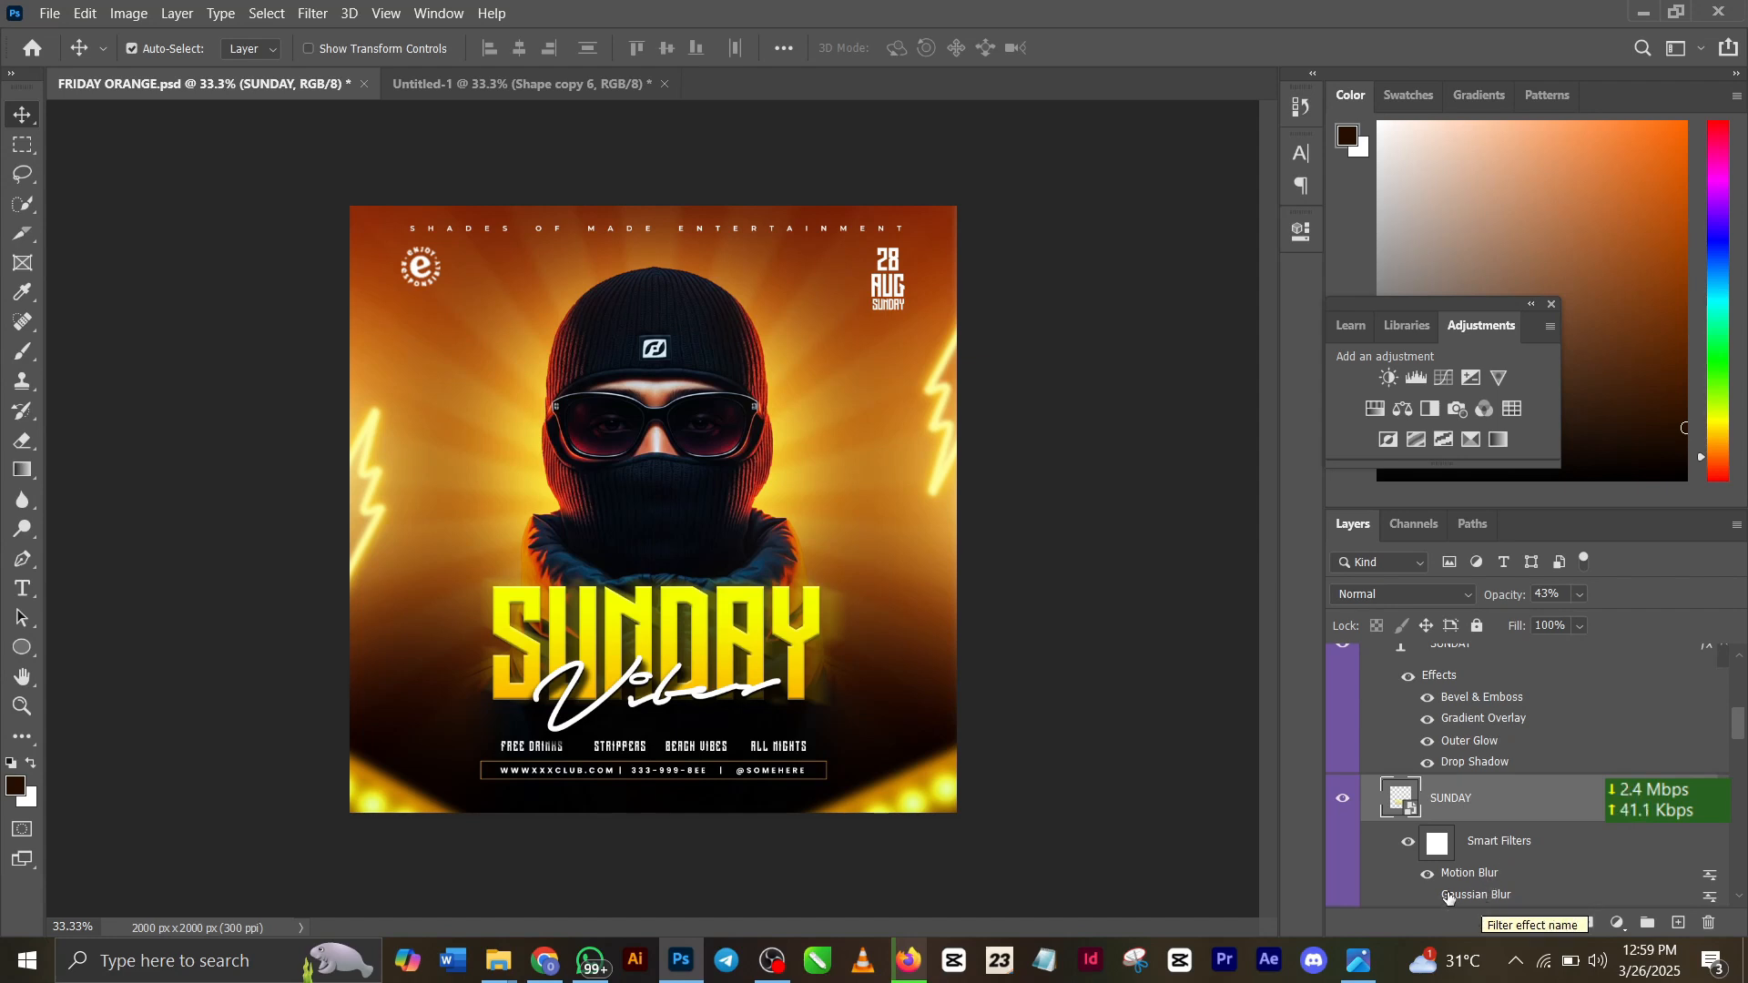
Step: Examine the angle and distance of the Motion Blur smart filter on the blurred SUNDAY copy
double_click(1461, 872)
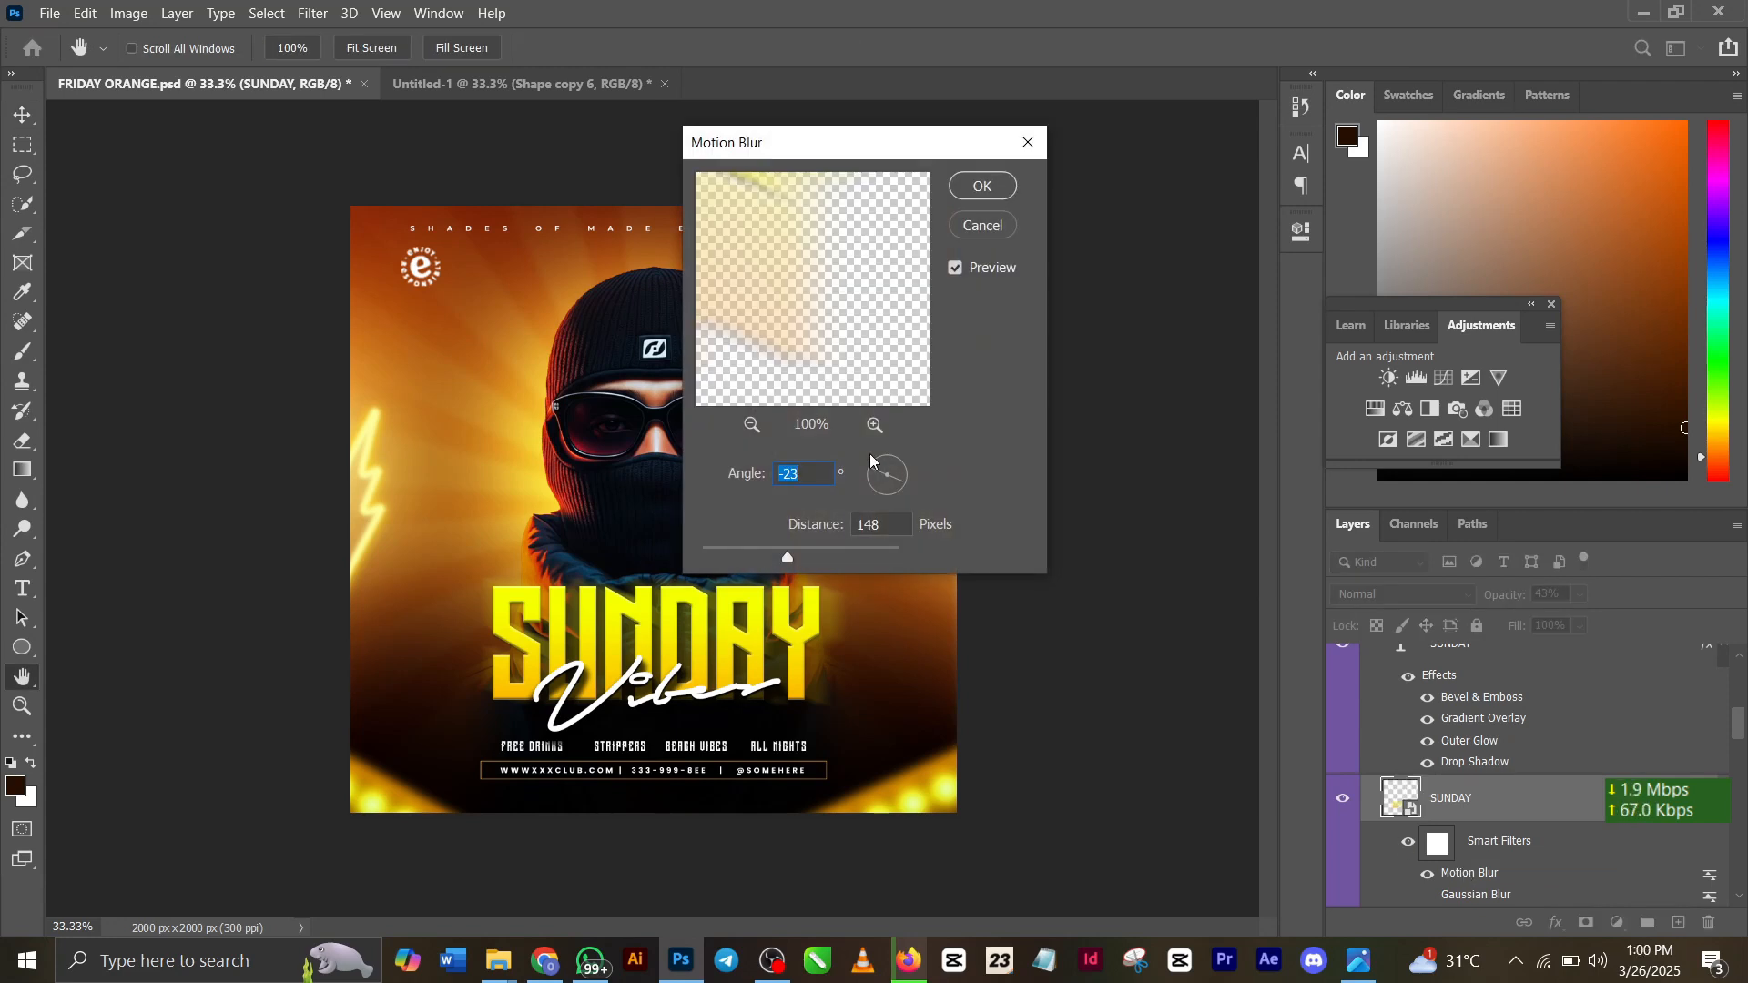
click(983, 186)
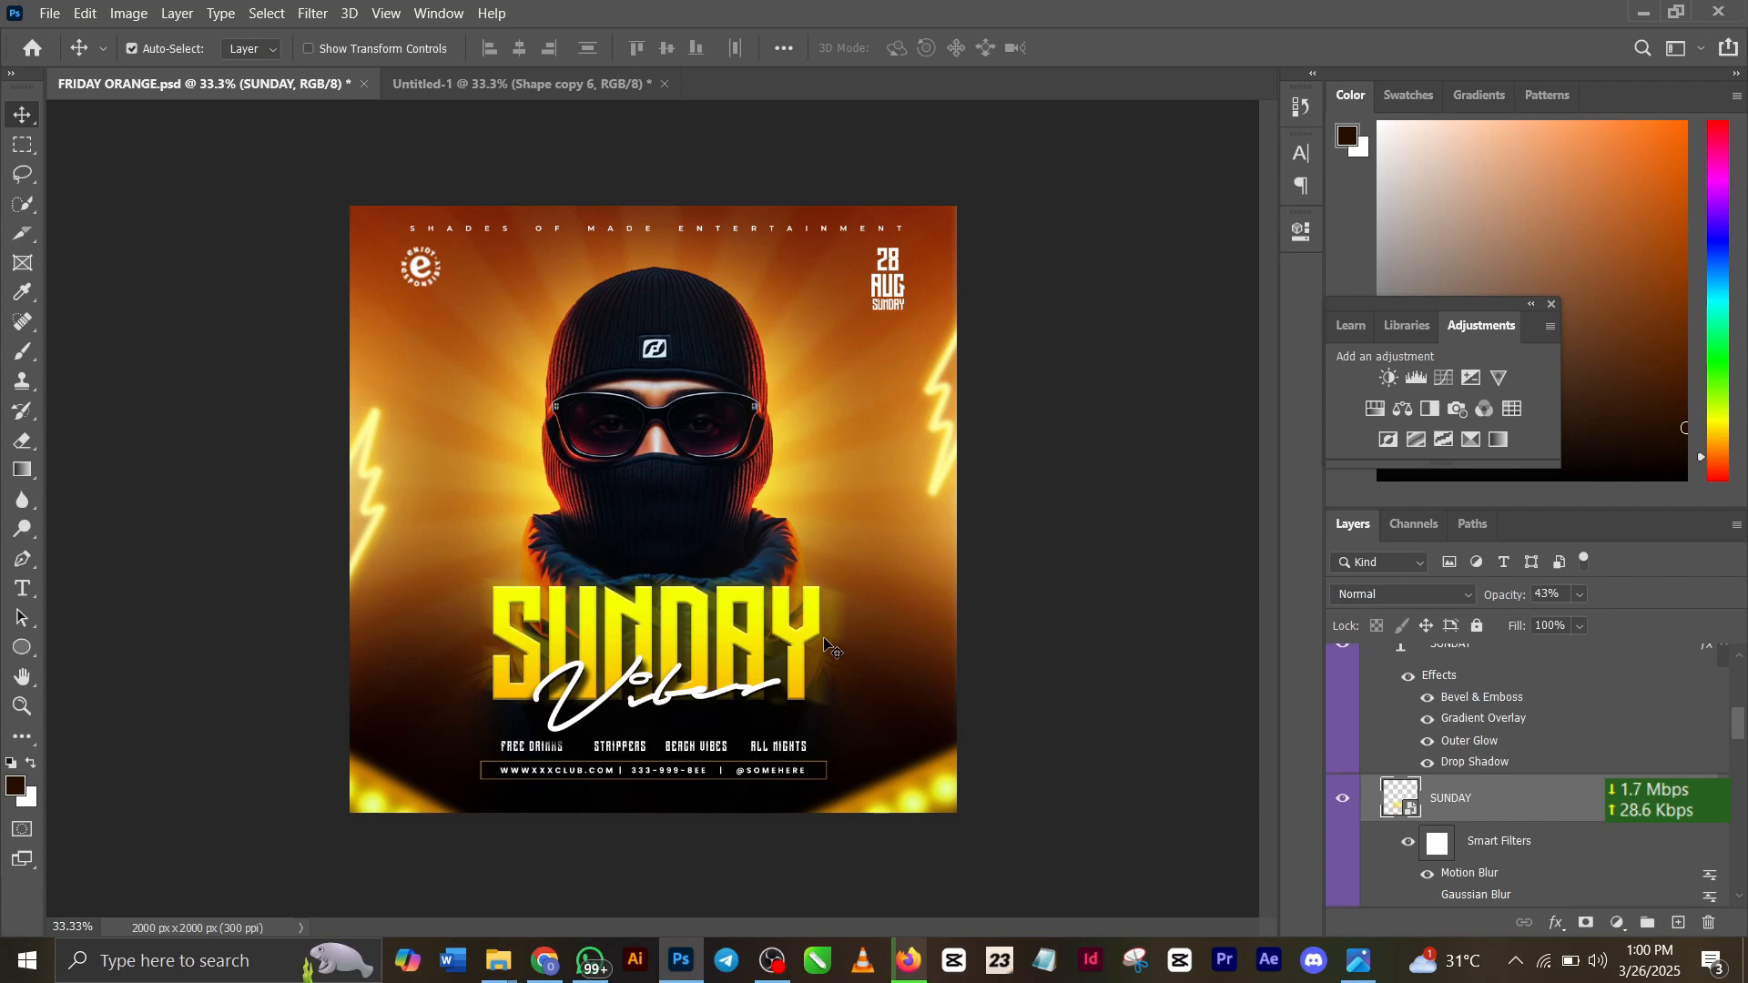
Step: Examine the settings of both Drop Shadow effects on the Vibes script text
click(667, 705)
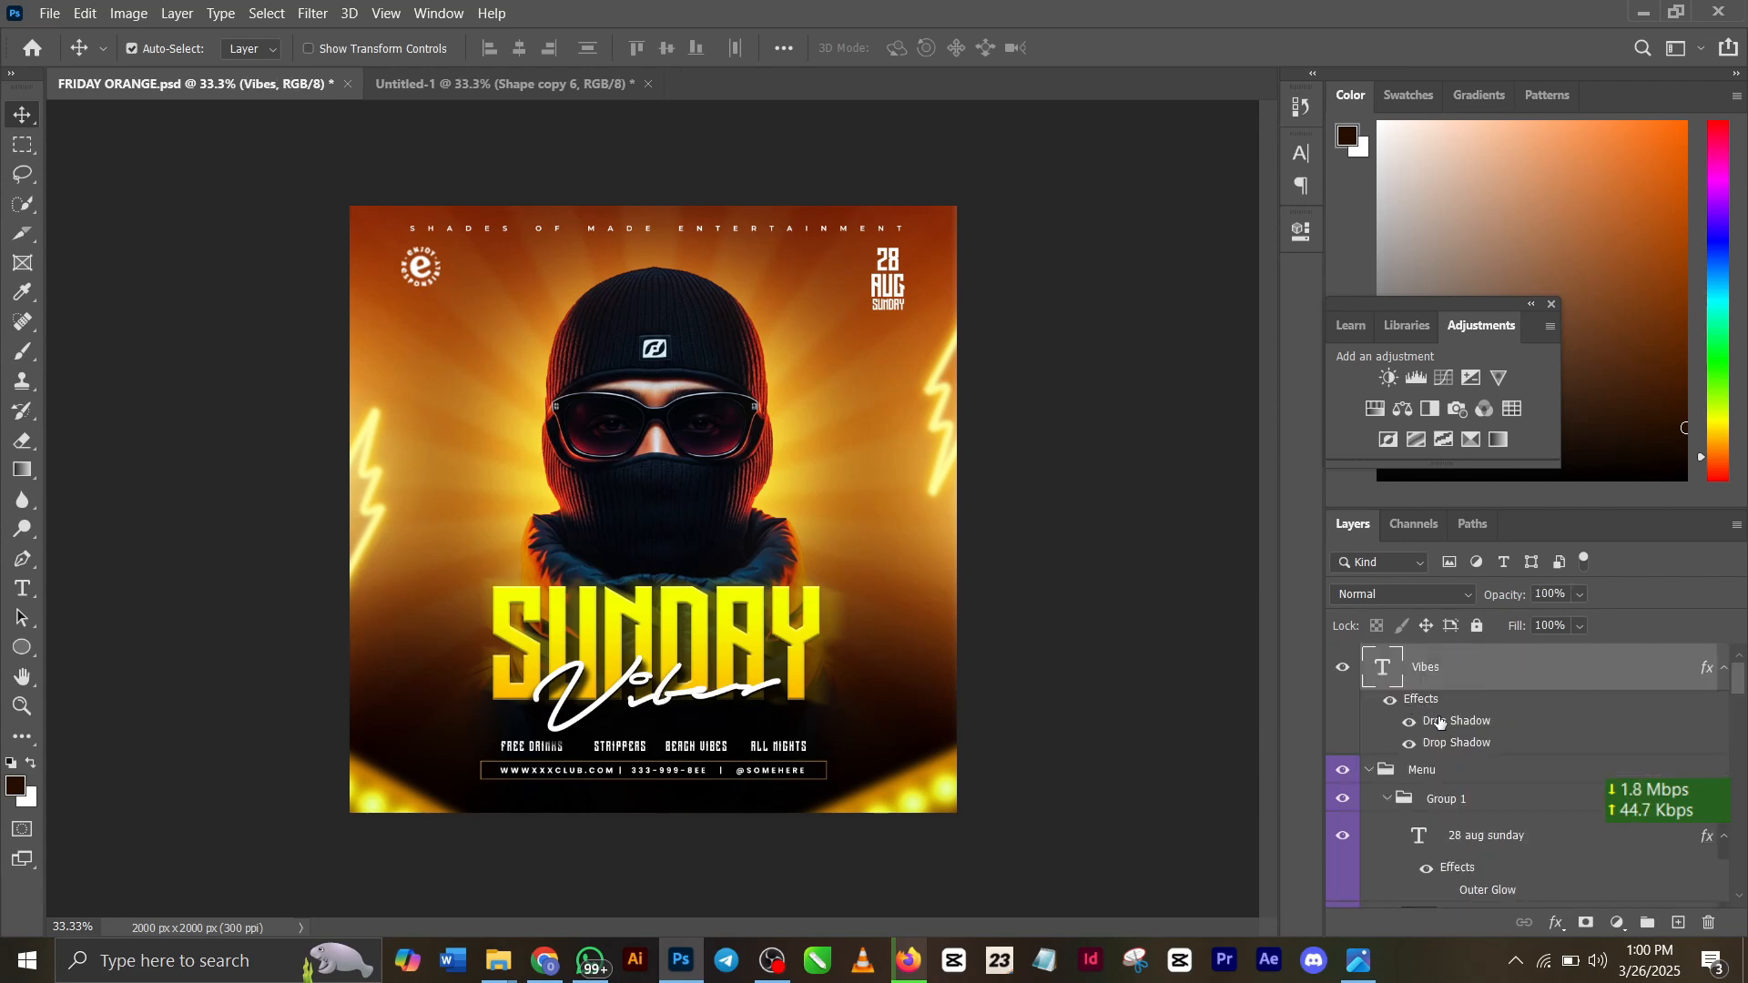
double_click(1439, 723)
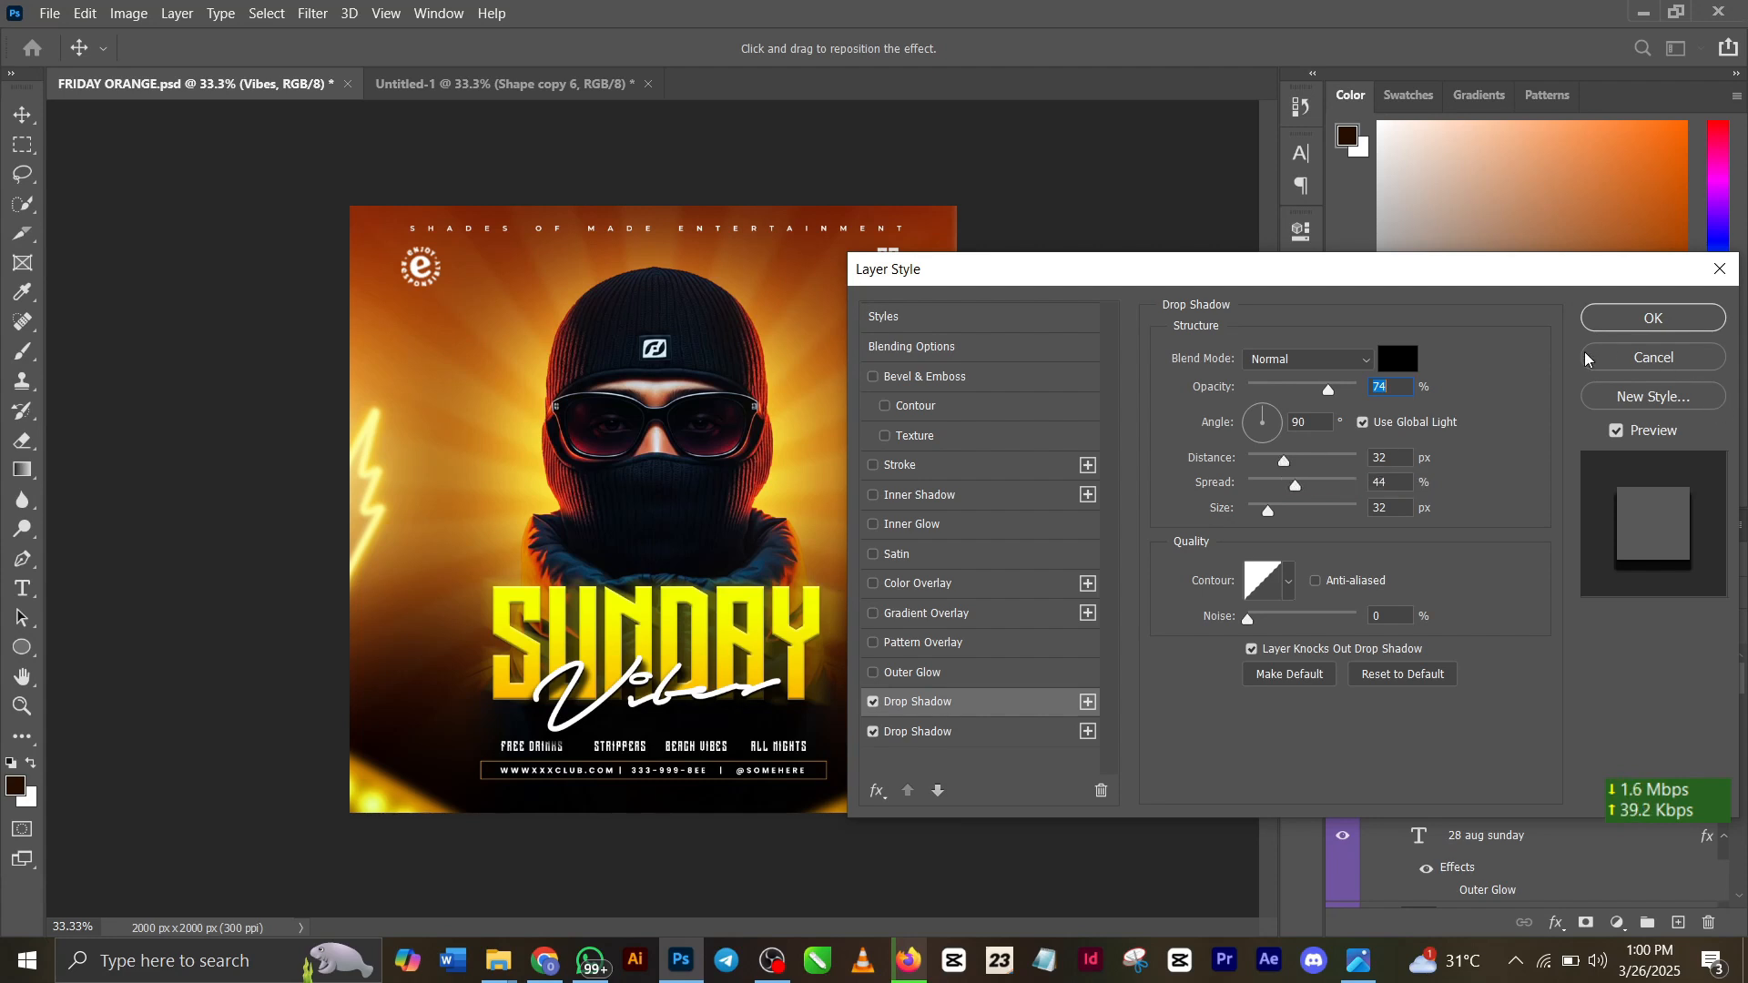
click(984, 734)
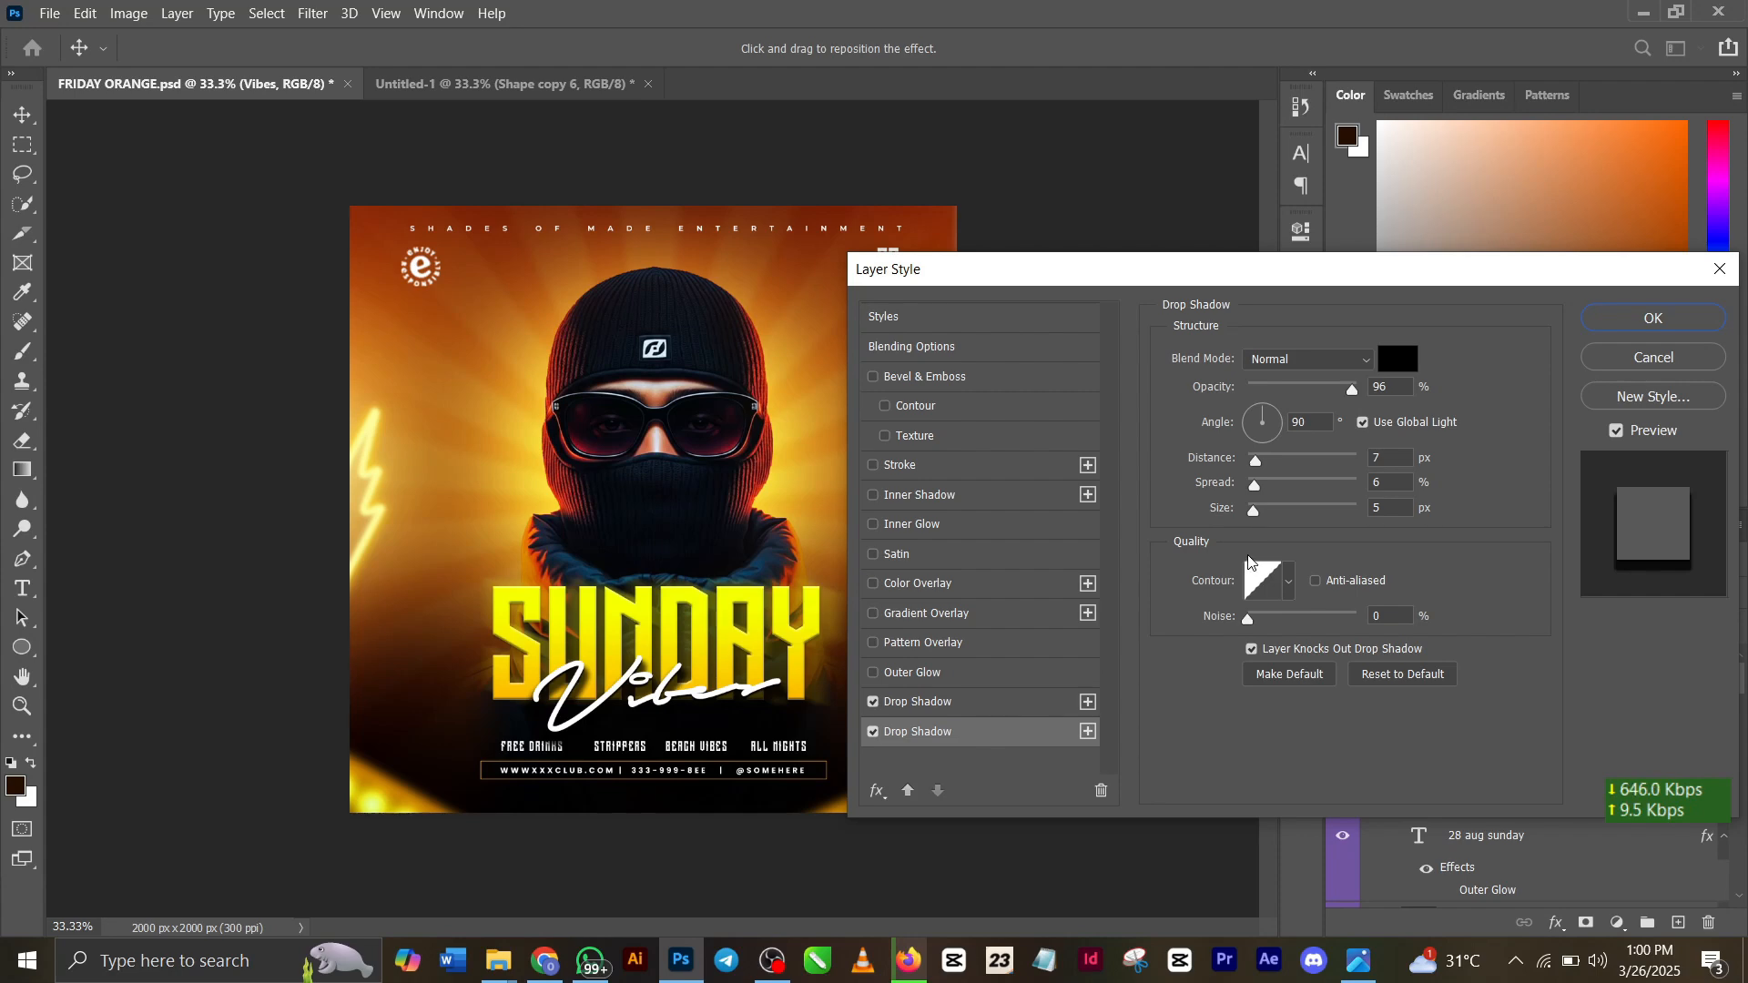
click(1639, 320)
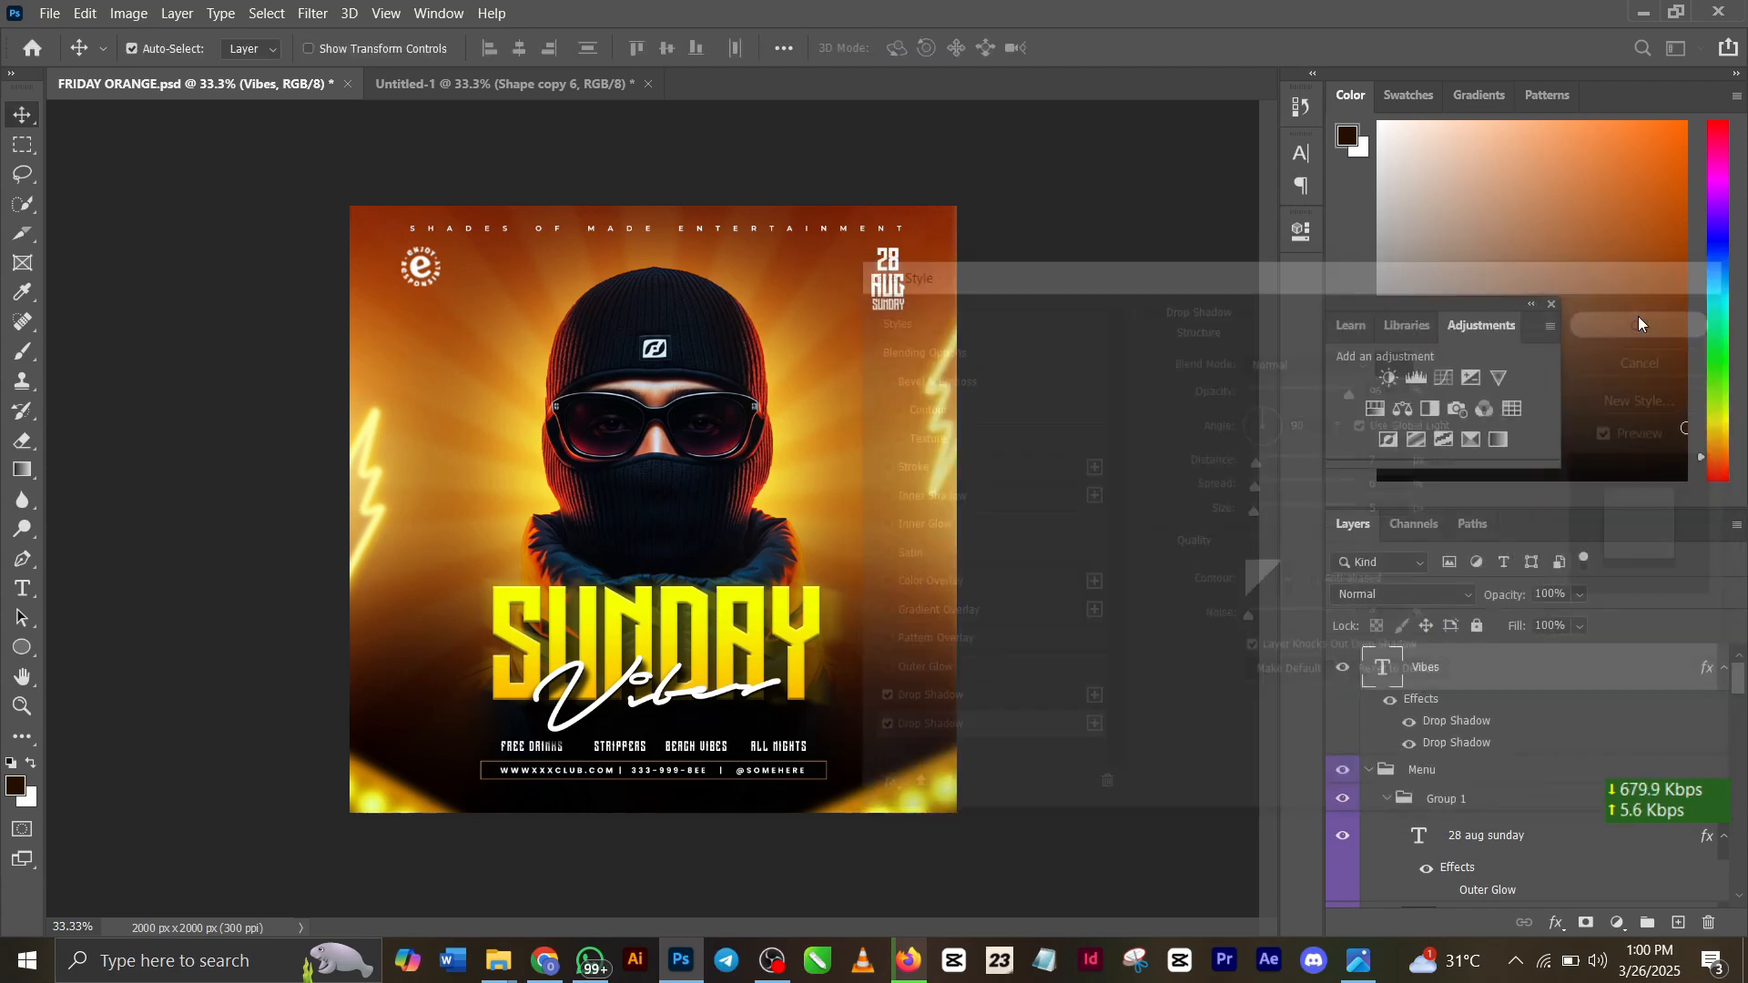
Step: Check the fonts used for the 28 AUG SUNDAY date text and the Vibes script text without editing either one
click(901, 288)
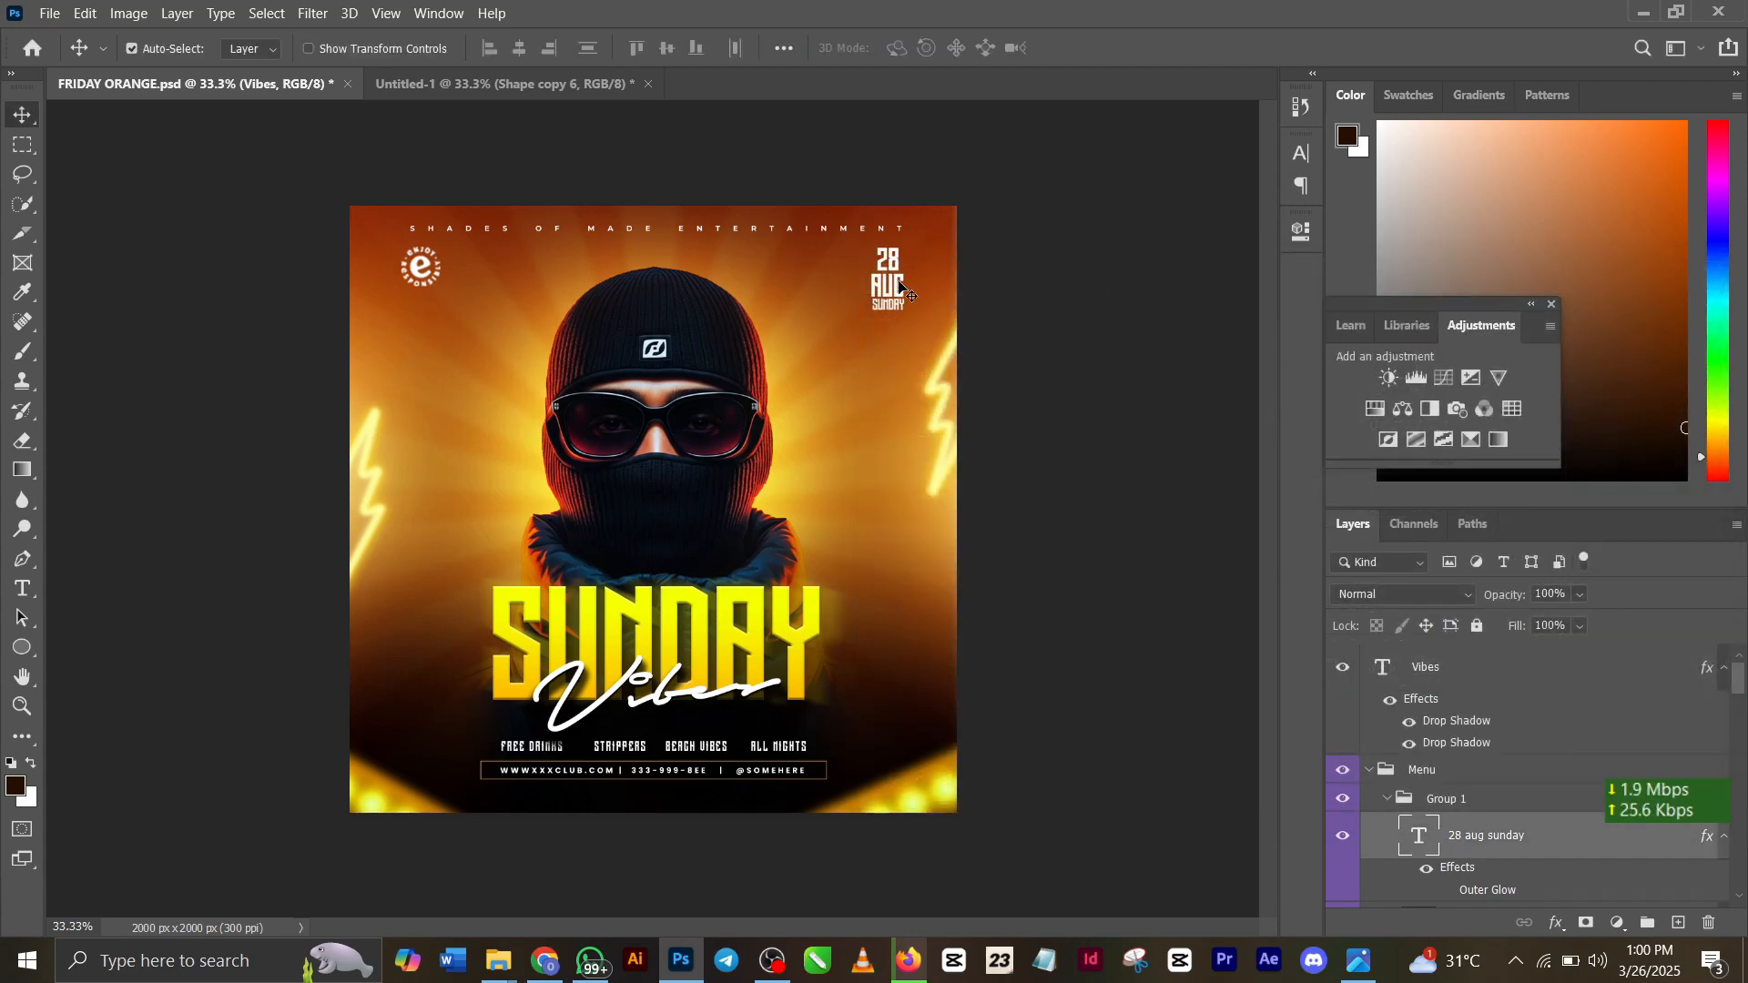
double_click(899, 284)
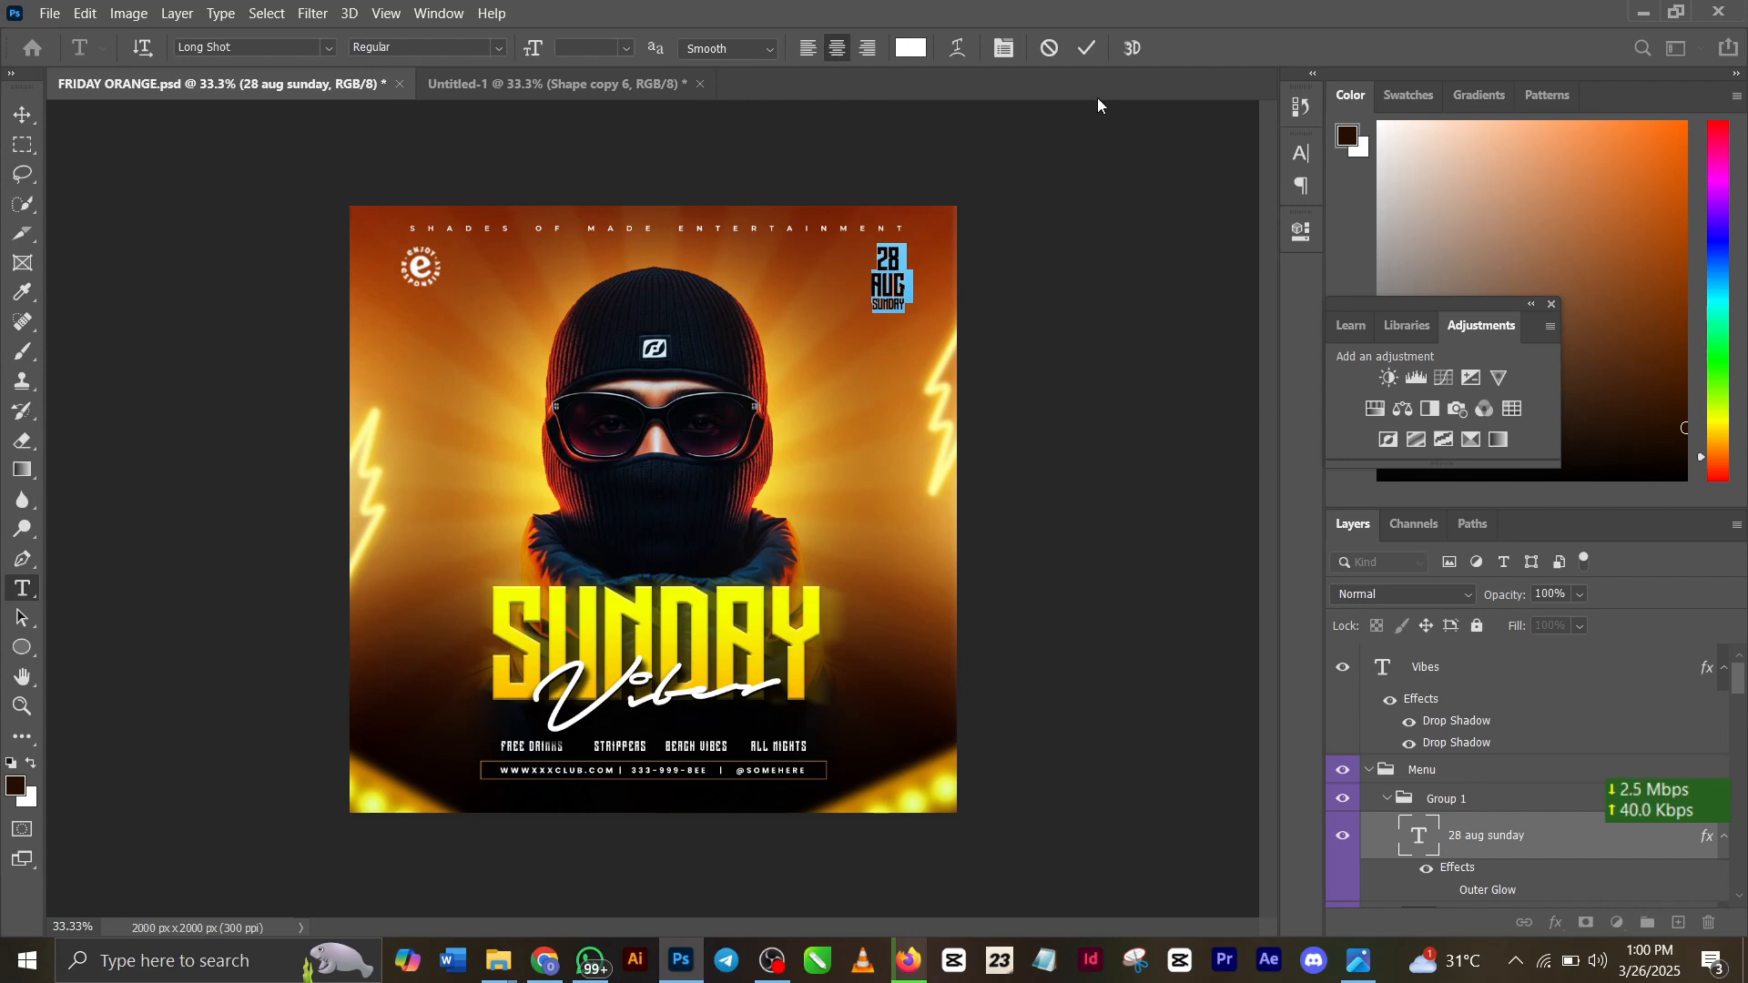
click(1085, 51)
key(v)
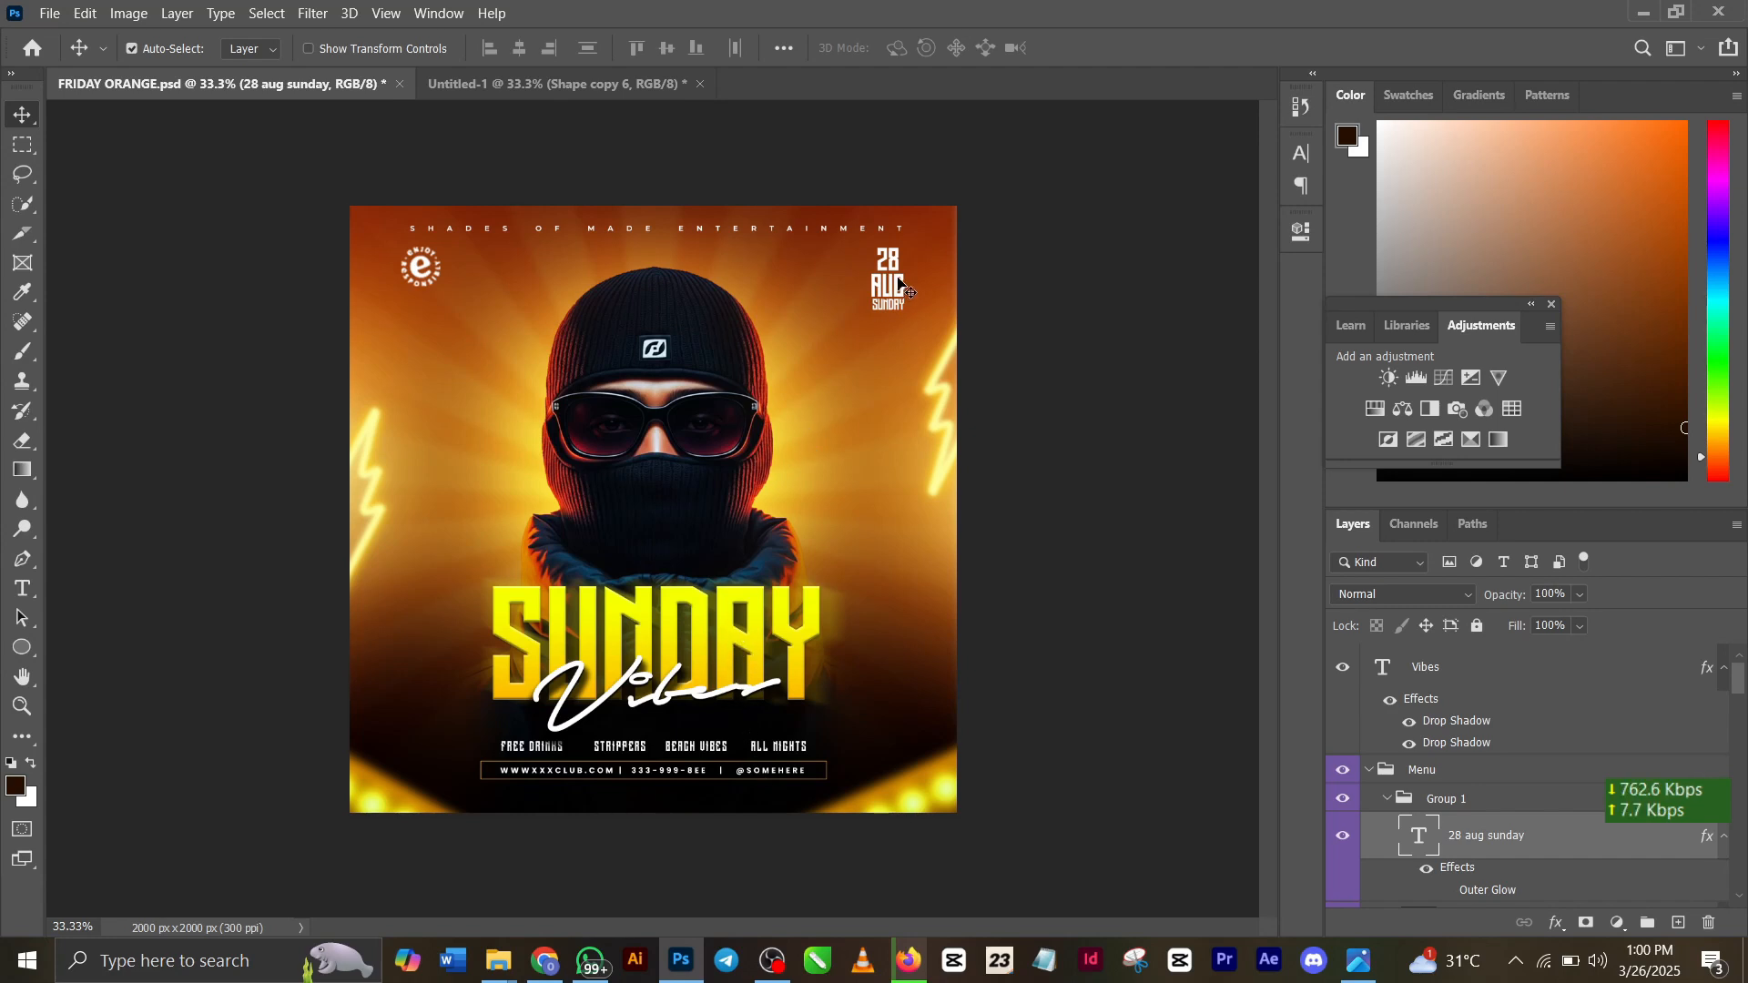
double_click(683, 689)
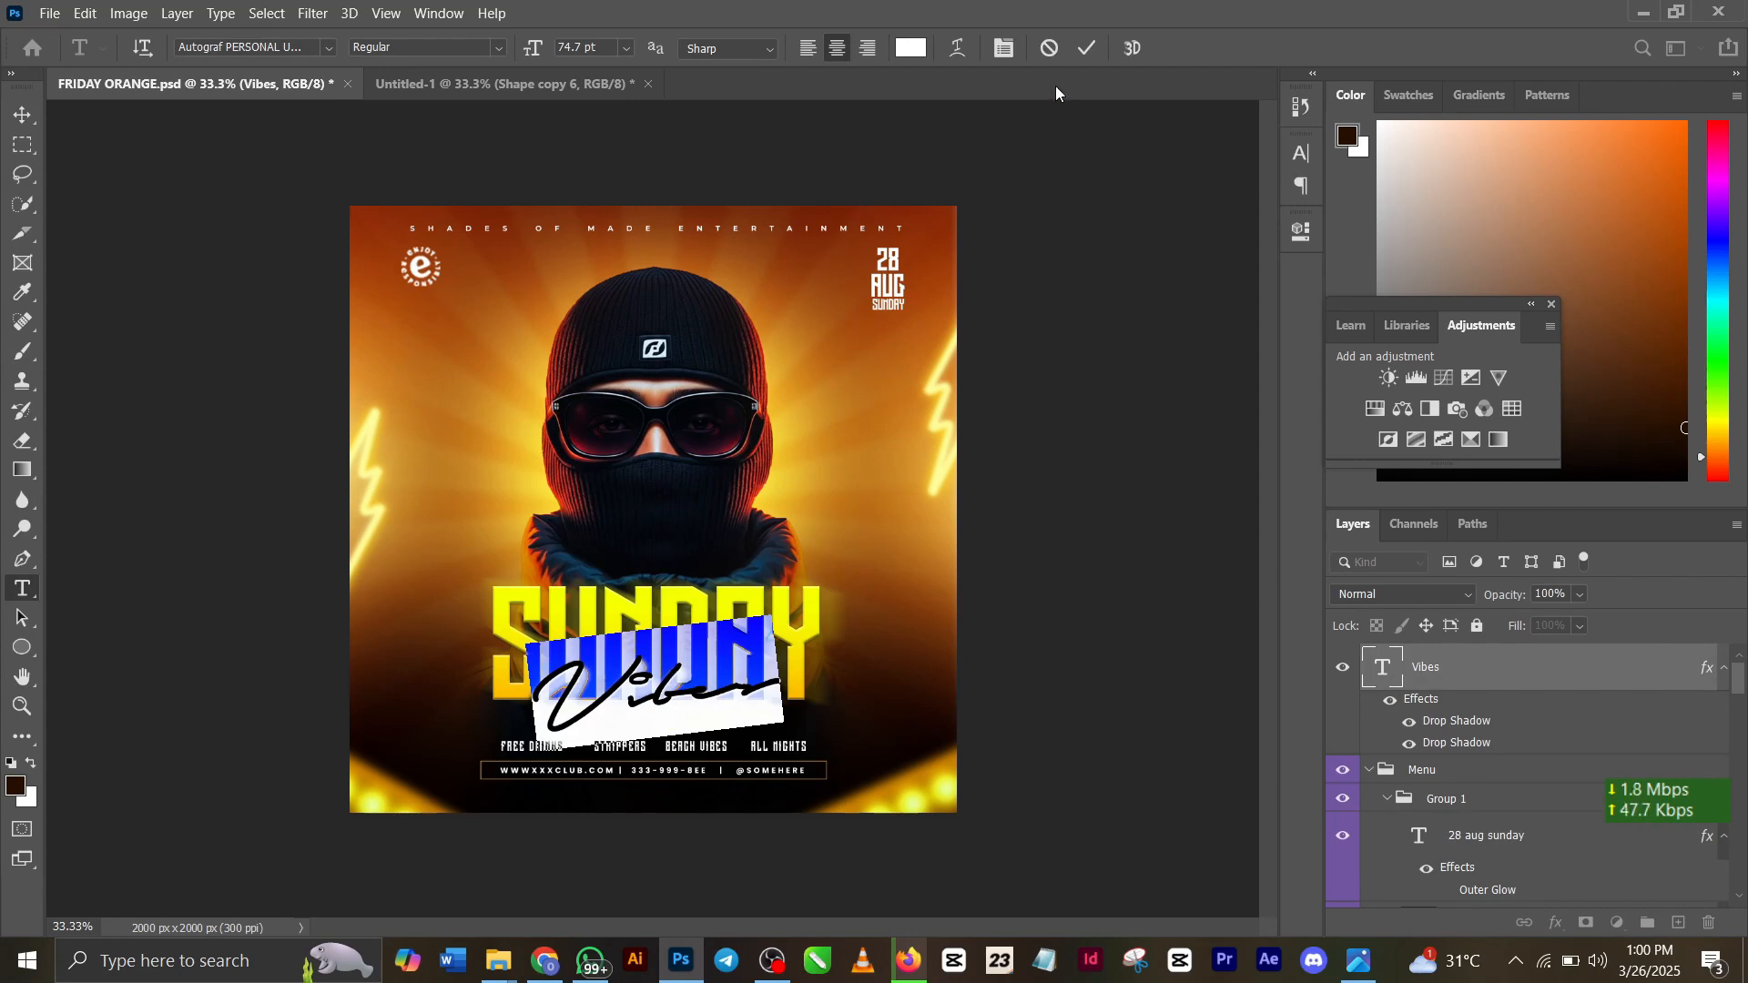
click(1086, 50)
key(v)
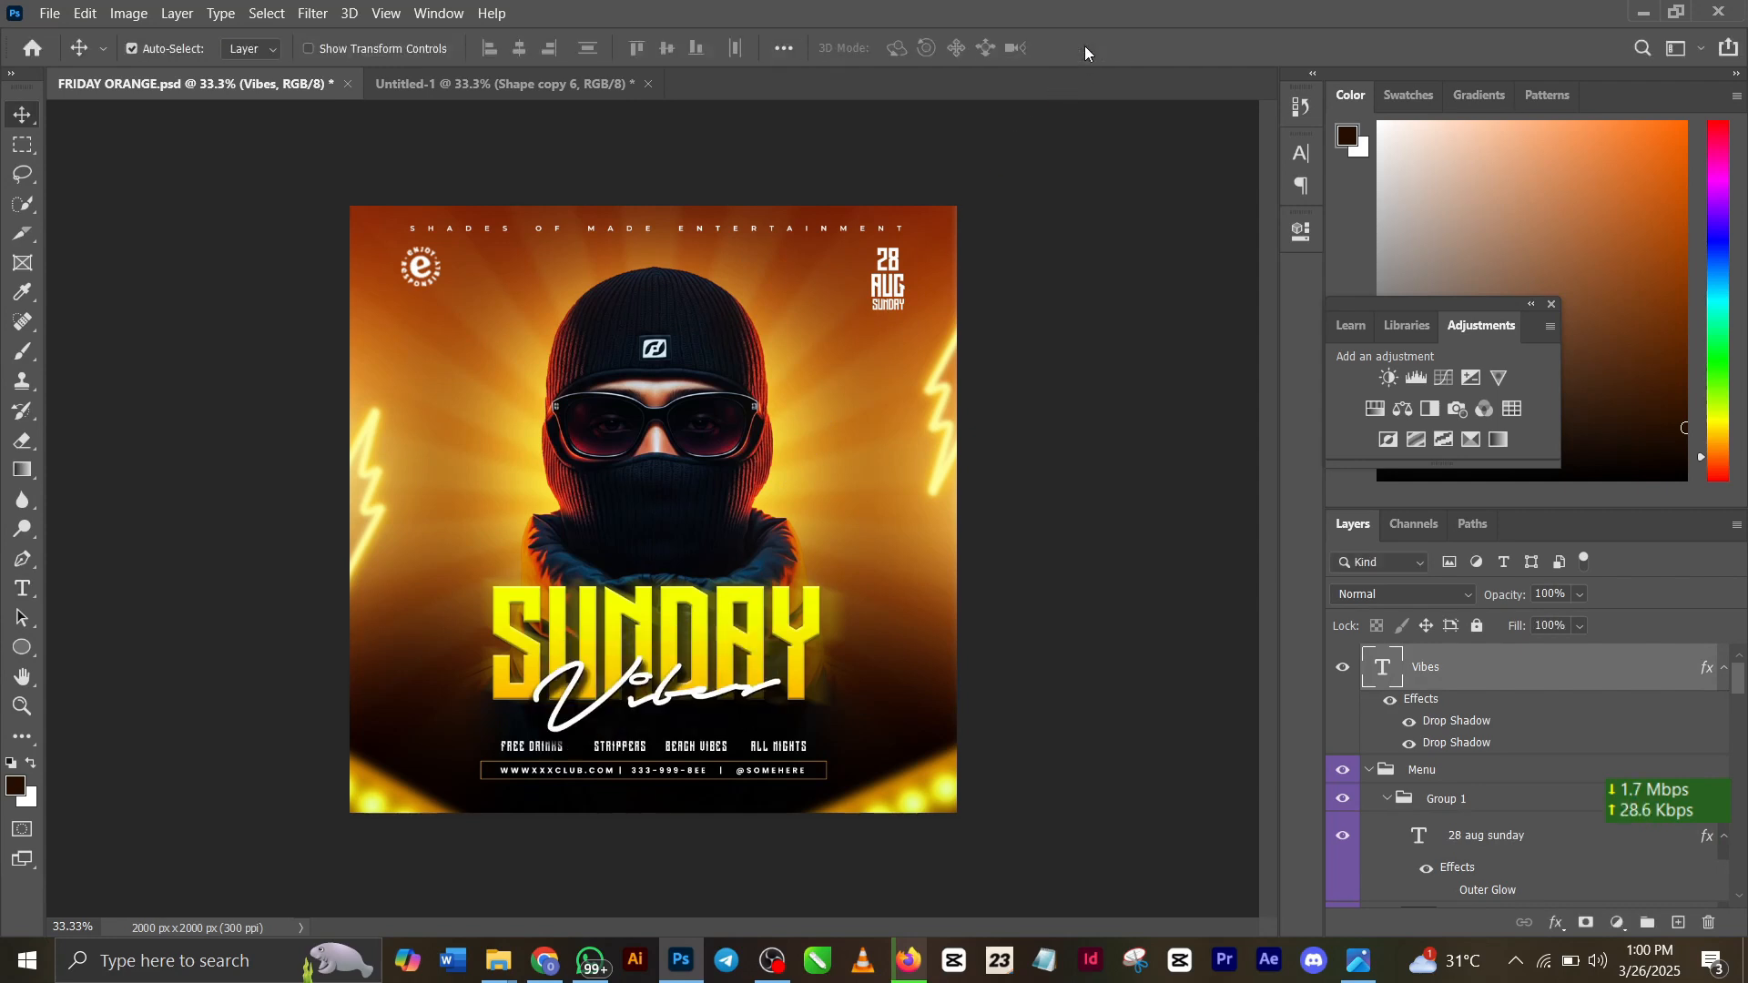